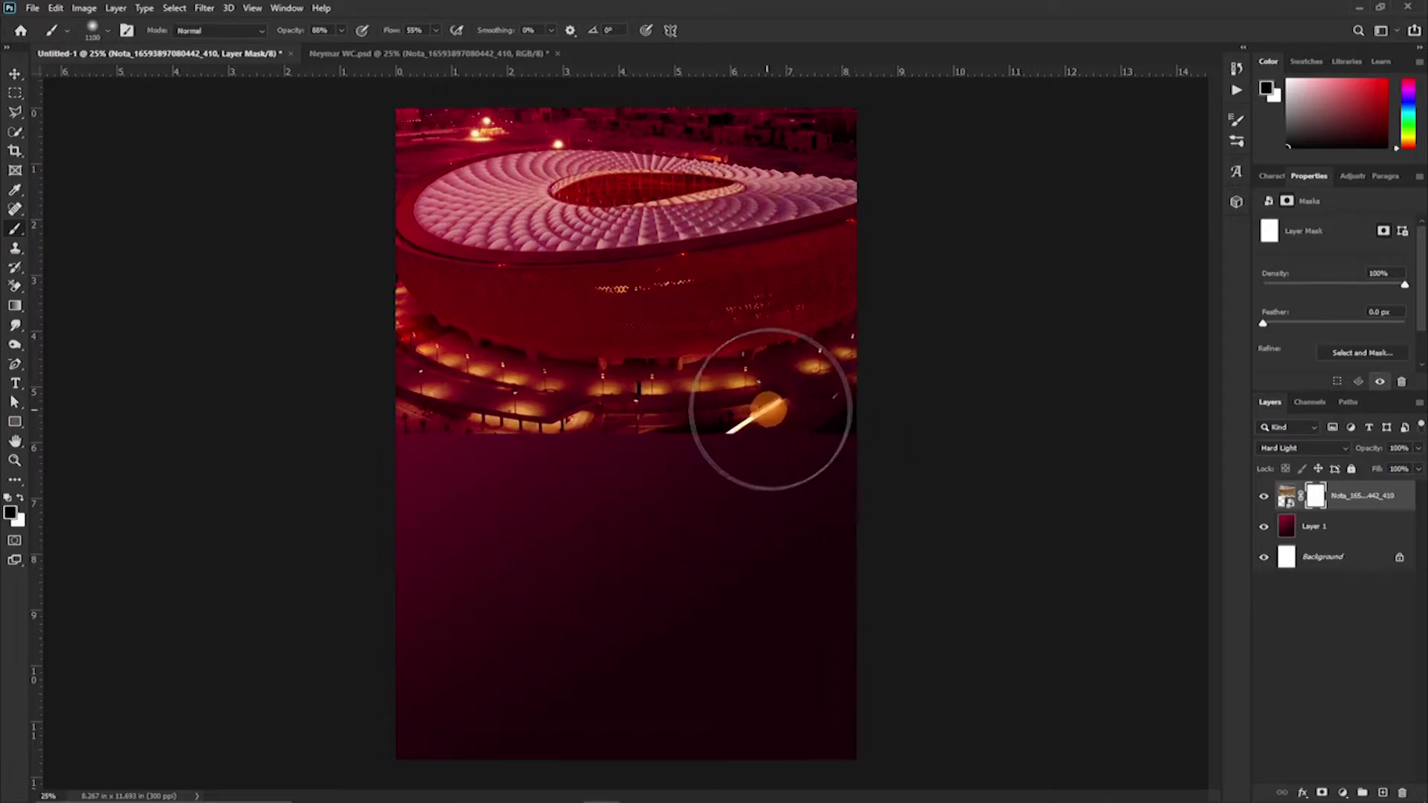
Paint out the lower part of the stadium photo on its layer mask, and apply a 25-pixel Gaussian Blur to the photo
mouse_move(416, 417)
left_mouse_down()
mouse_move(689, 452)
mouse_move(915, 413)
left_mouse_up()
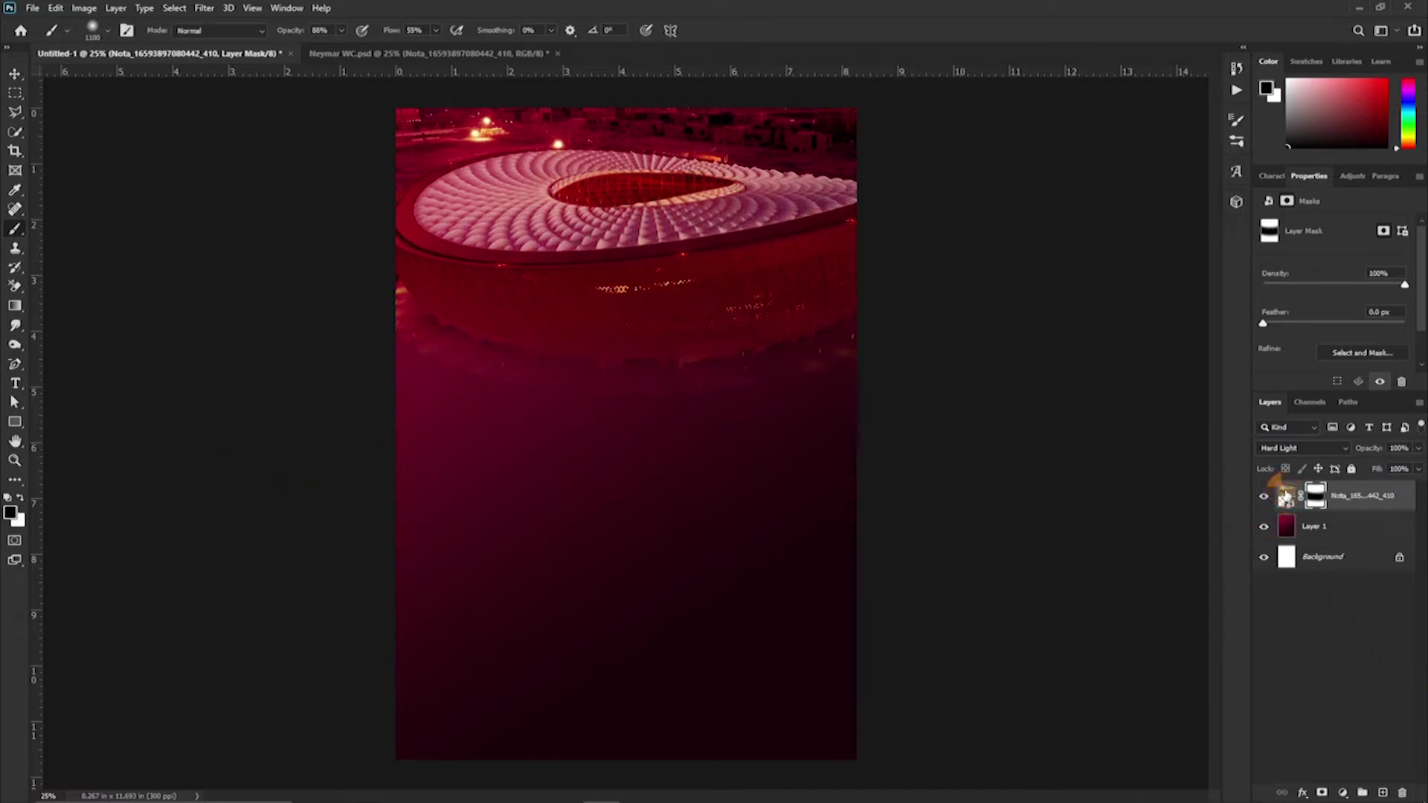
left_click(1285, 497)
left_click(200, 8)
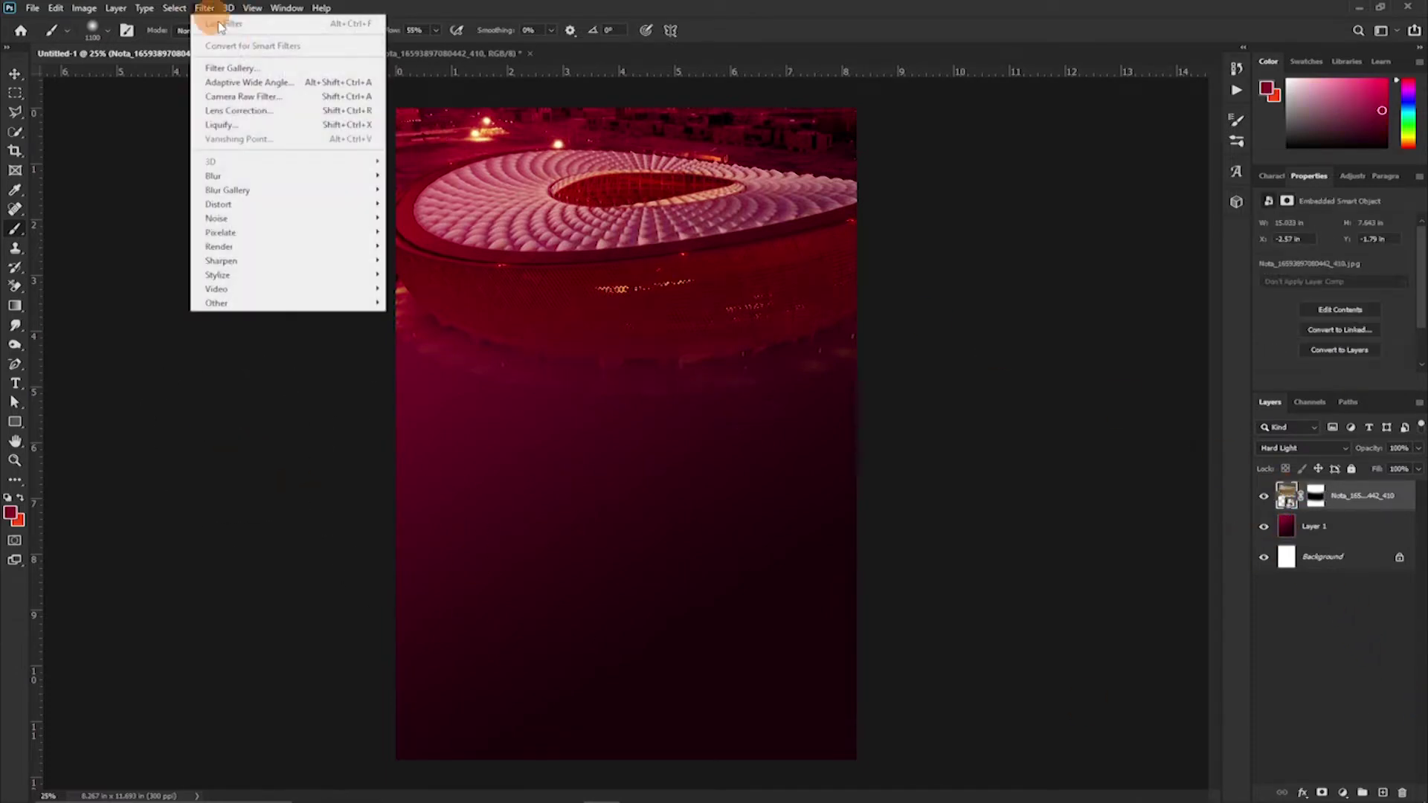
mouse_move(354, 175)
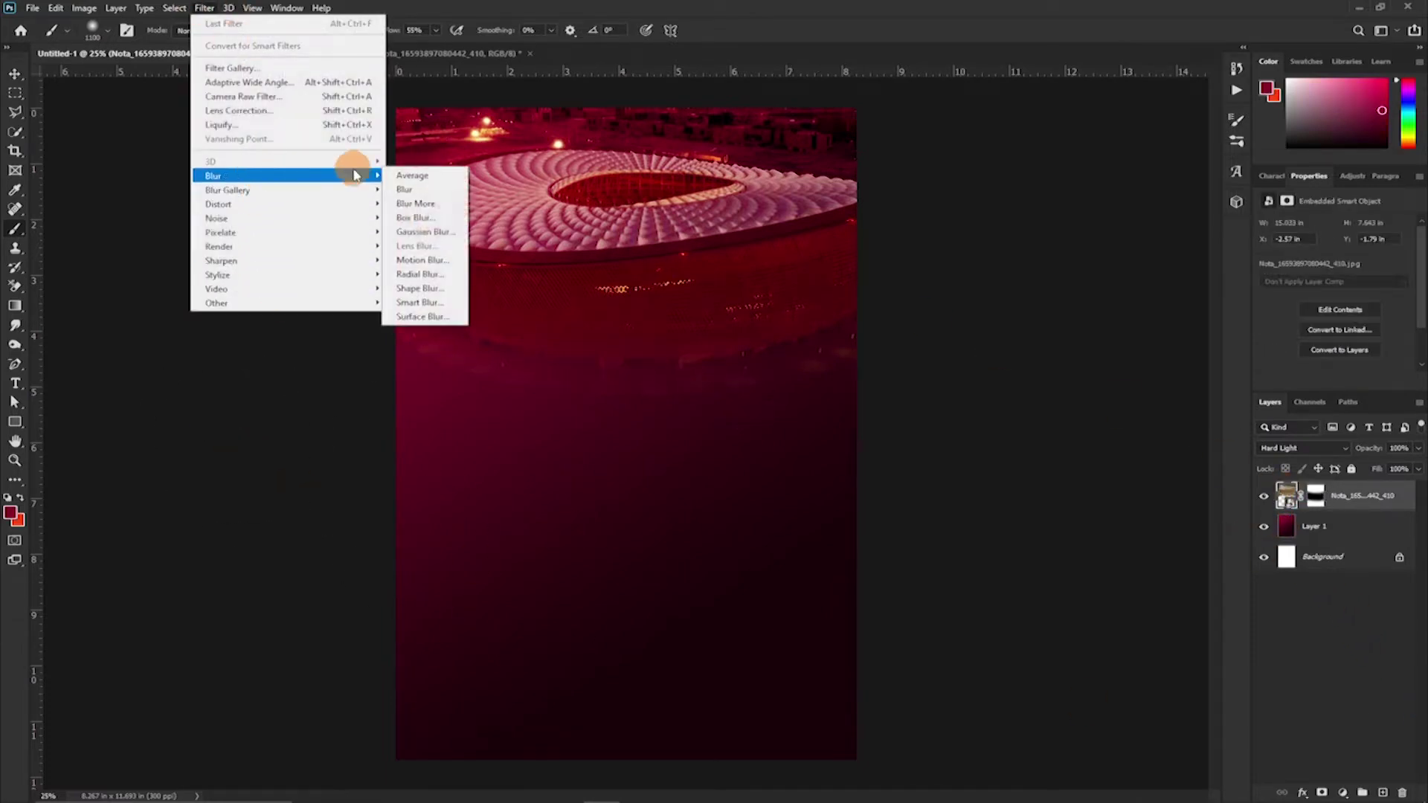
left_click(416, 232)
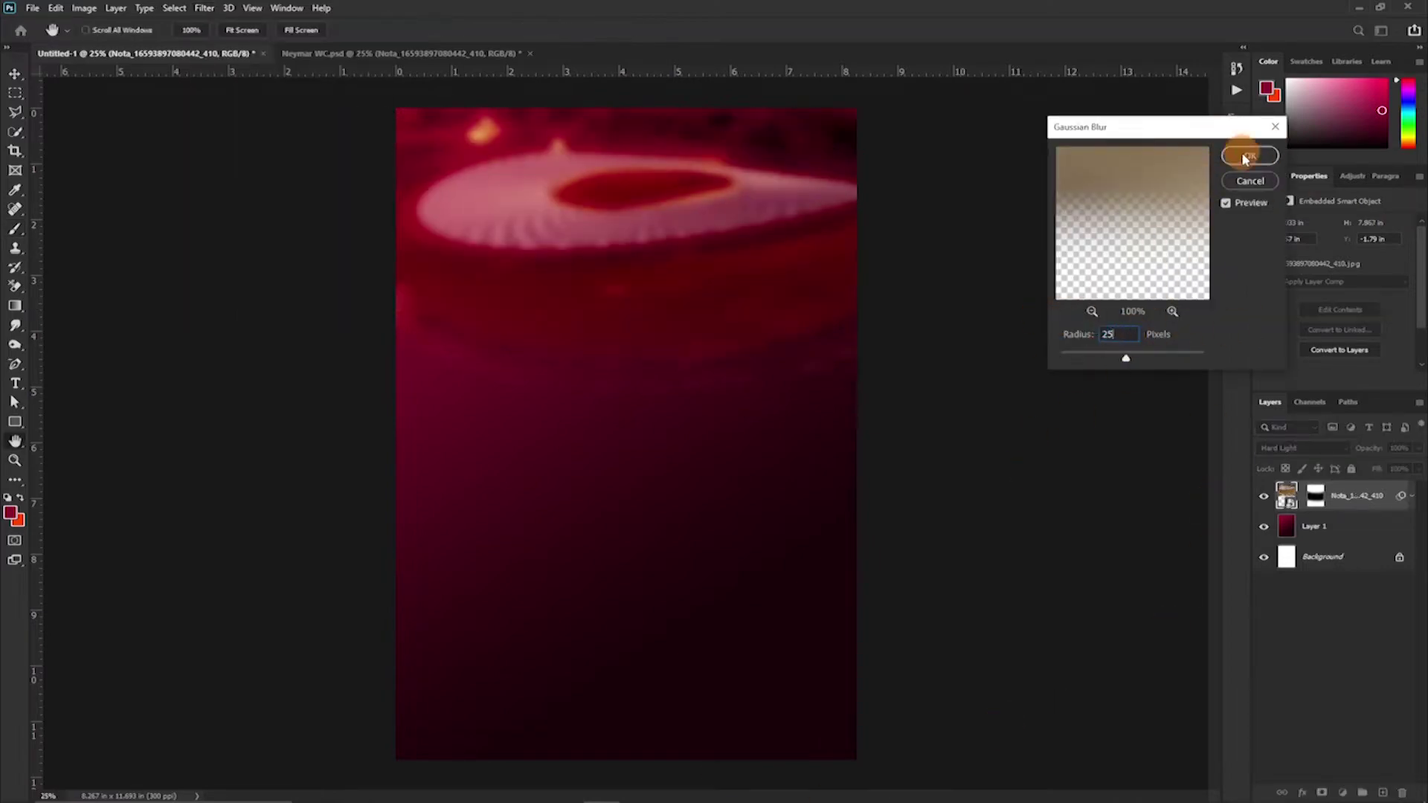
left_click(1249, 156)
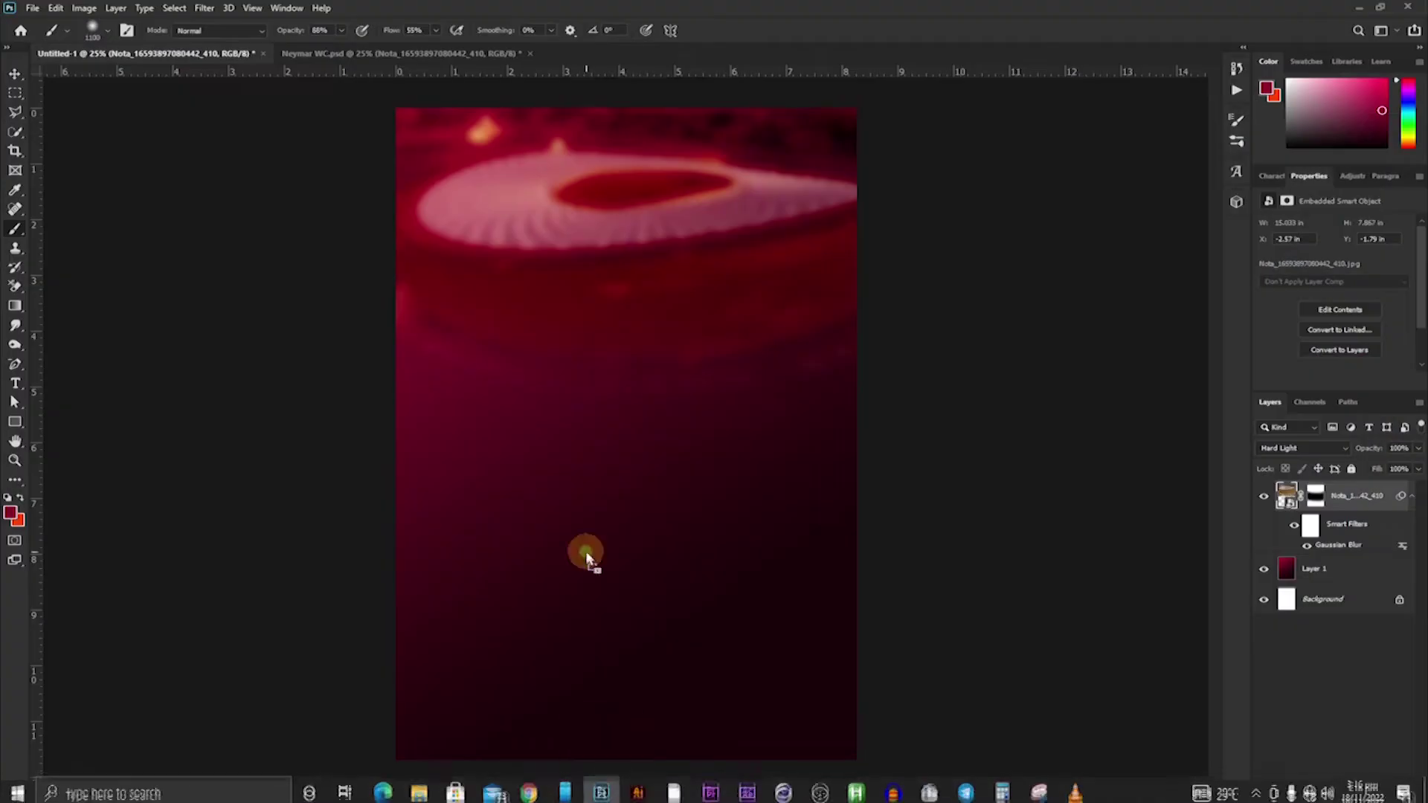
Place the football-field wallpaper image, stretch it taller over the poster, and move its layer below the blurred stadium photo
left_click_drag(588, 556, 589, 558)
left_click_drag(624, 290, 622, 164)
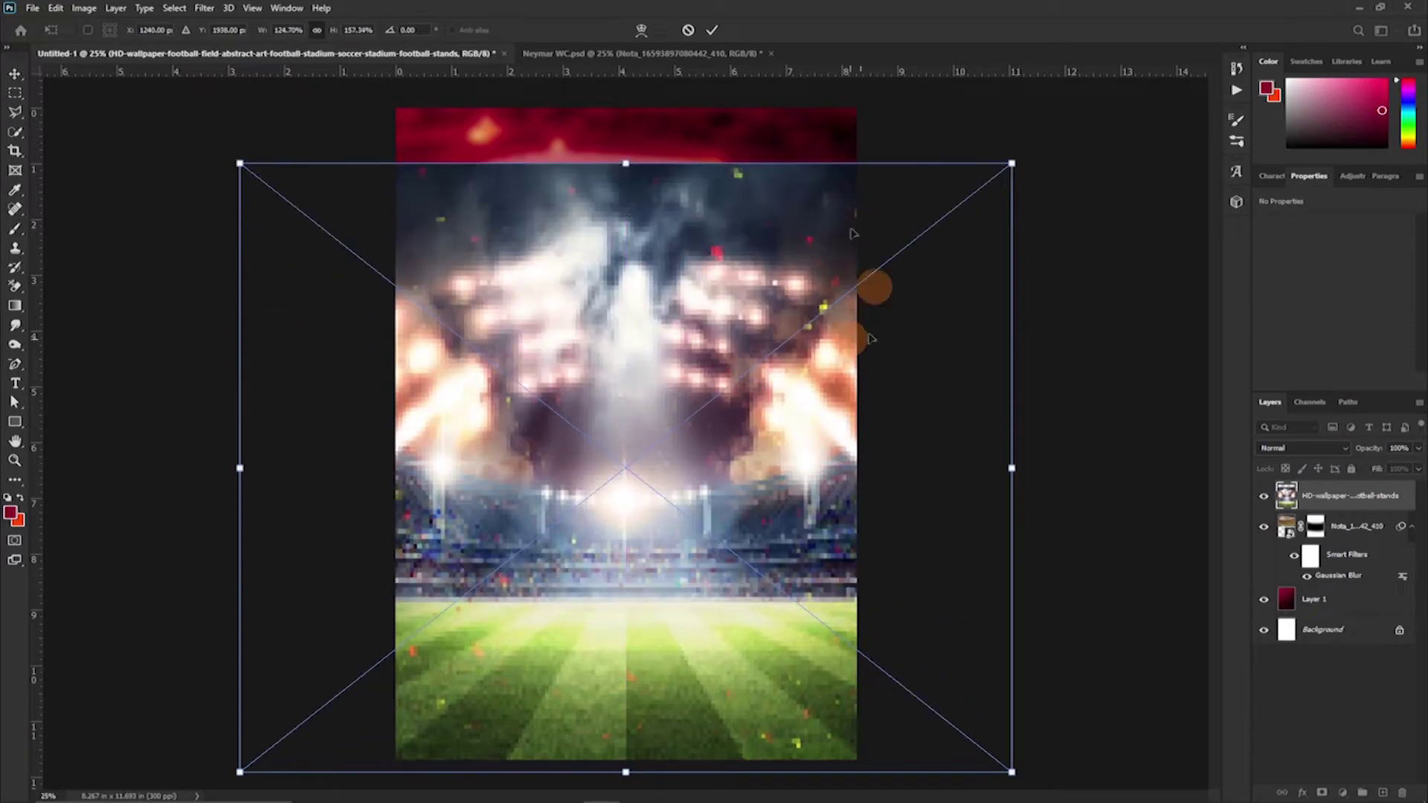
key("Return")
left_click_drag(1329, 503, 1327, 584)
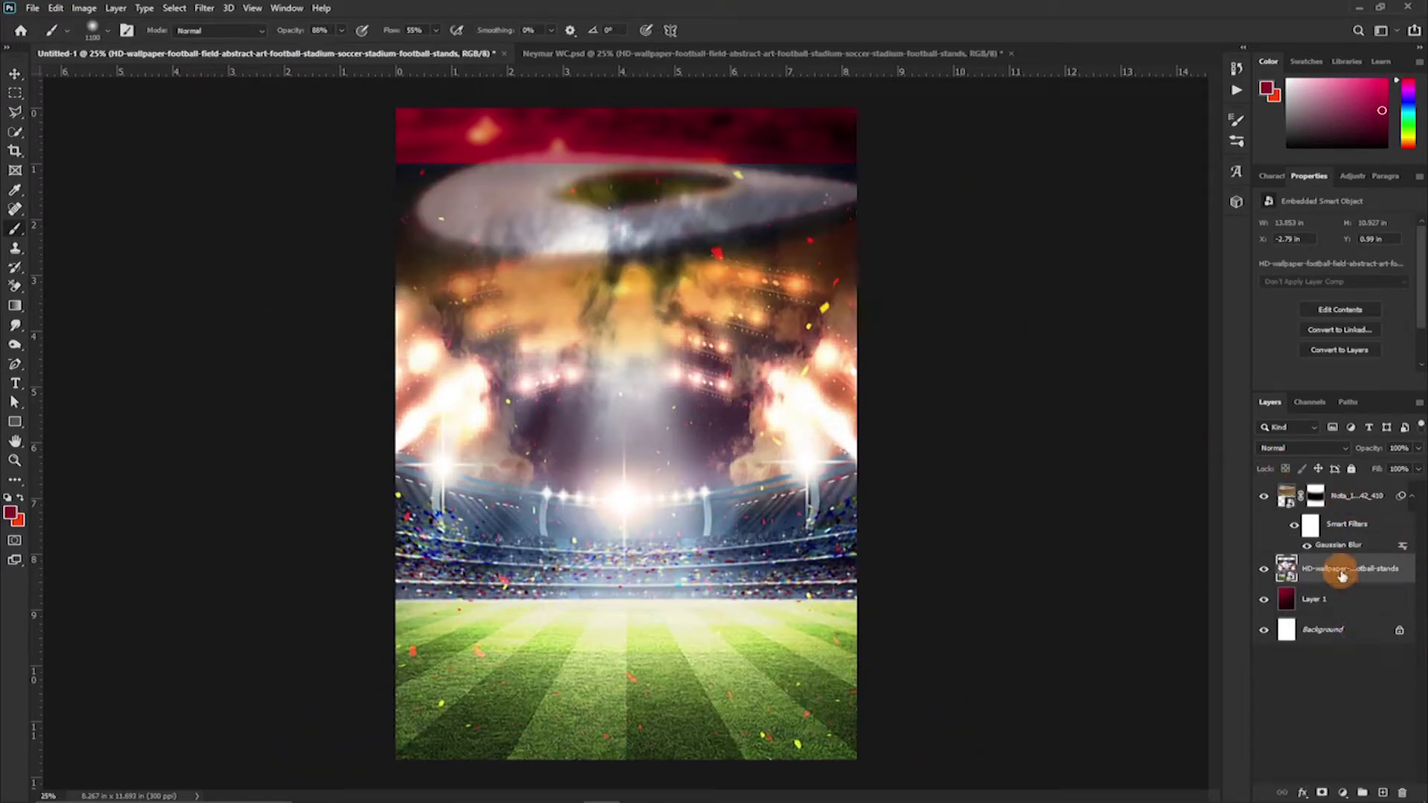
Add a layer mask to the football-field image, fade out its upper part, and set its blend mode to Overlay
left_click(1322, 792)
mouse_move(396, 245)
left_mouse_down()
mouse_move(319, 223)
mouse_move(335, 313)
mouse_move(669, 142)
mouse_move(744, 149)
left_mouse_up()
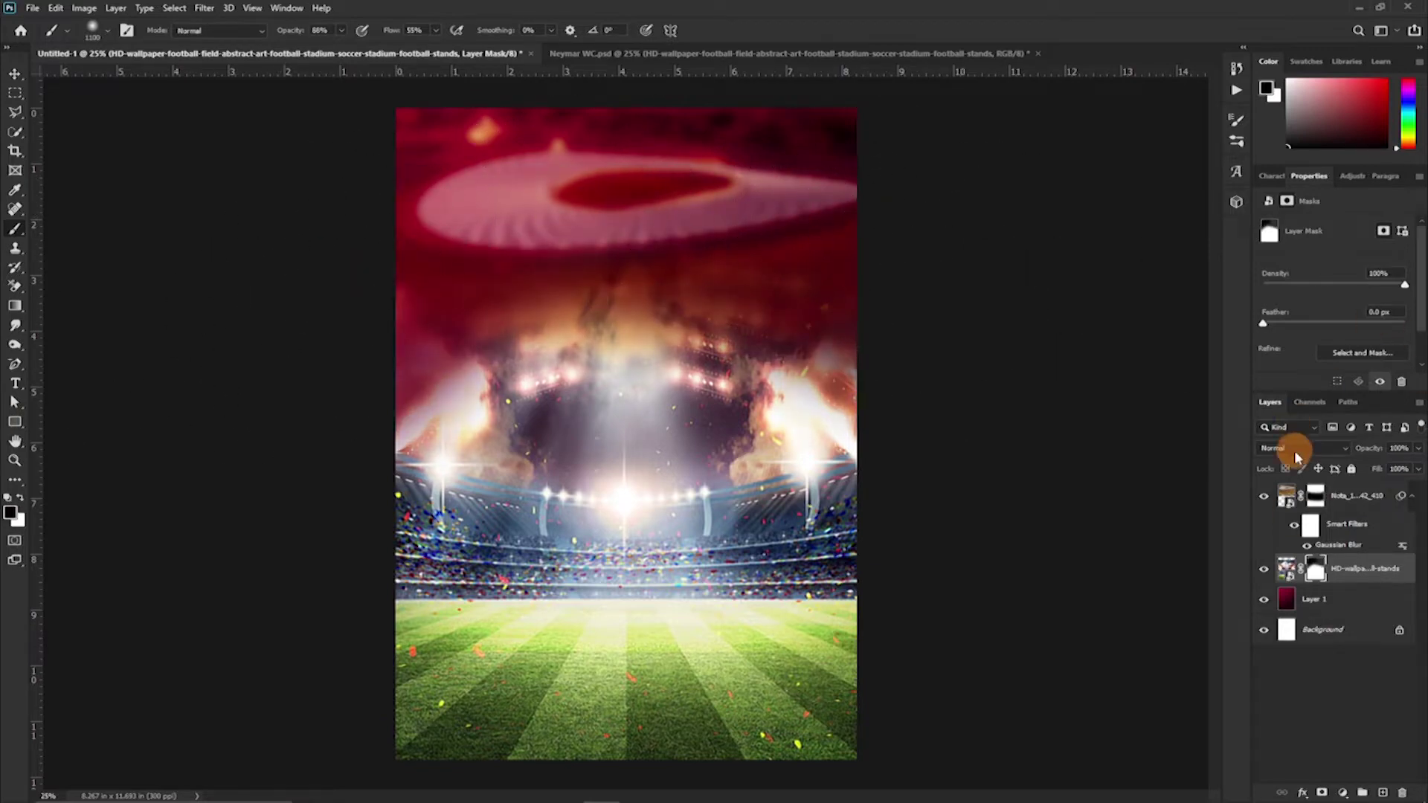
left_click(1295, 452)
left_click(1302, 595)
Transform the football-field image to make it narrower and extend its top edge up to the top of the poster
left_click(1350, 572)
key("ctrl+t")
left_click_drag(238, 468, 310, 469)
left_click_drag(1010, 470, 985, 468)
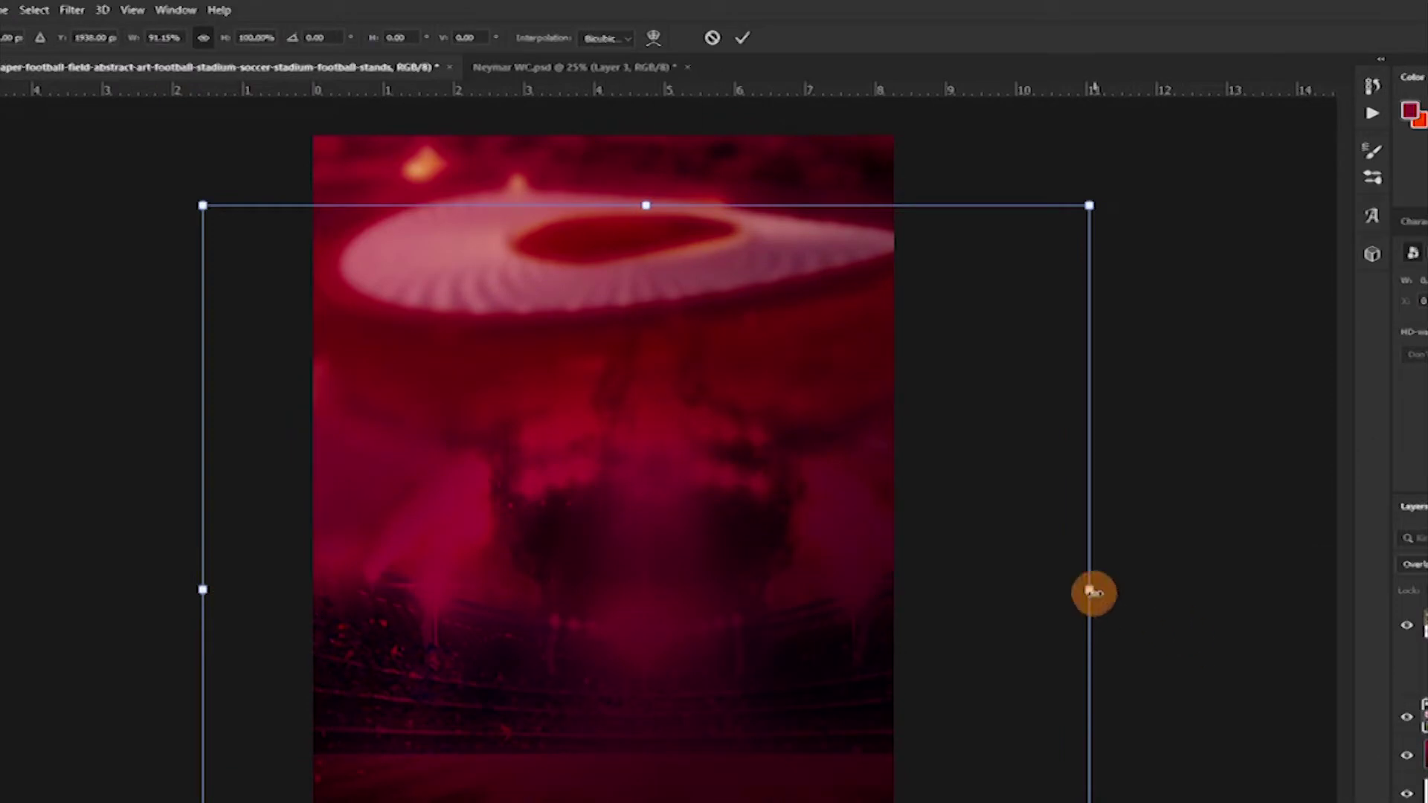
left_click_drag(630, 206, 629, 112)
double_click(670, 335)
Apply a 16-pixel Gaussian Blur to the football-field image and soften its upper area further on its layer mask
left_click(72, 10)
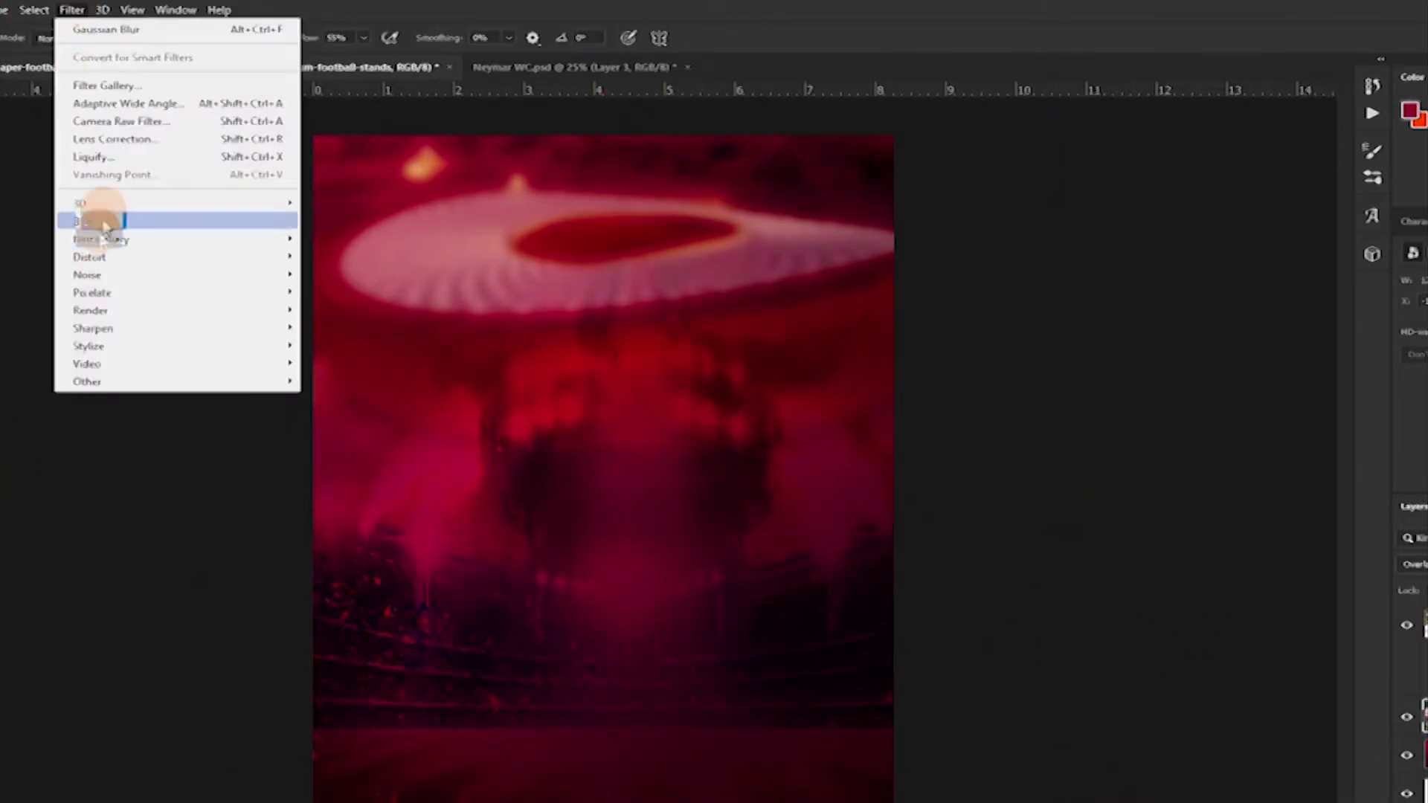
mouse_move(137, 221)
left_click(339, 292)
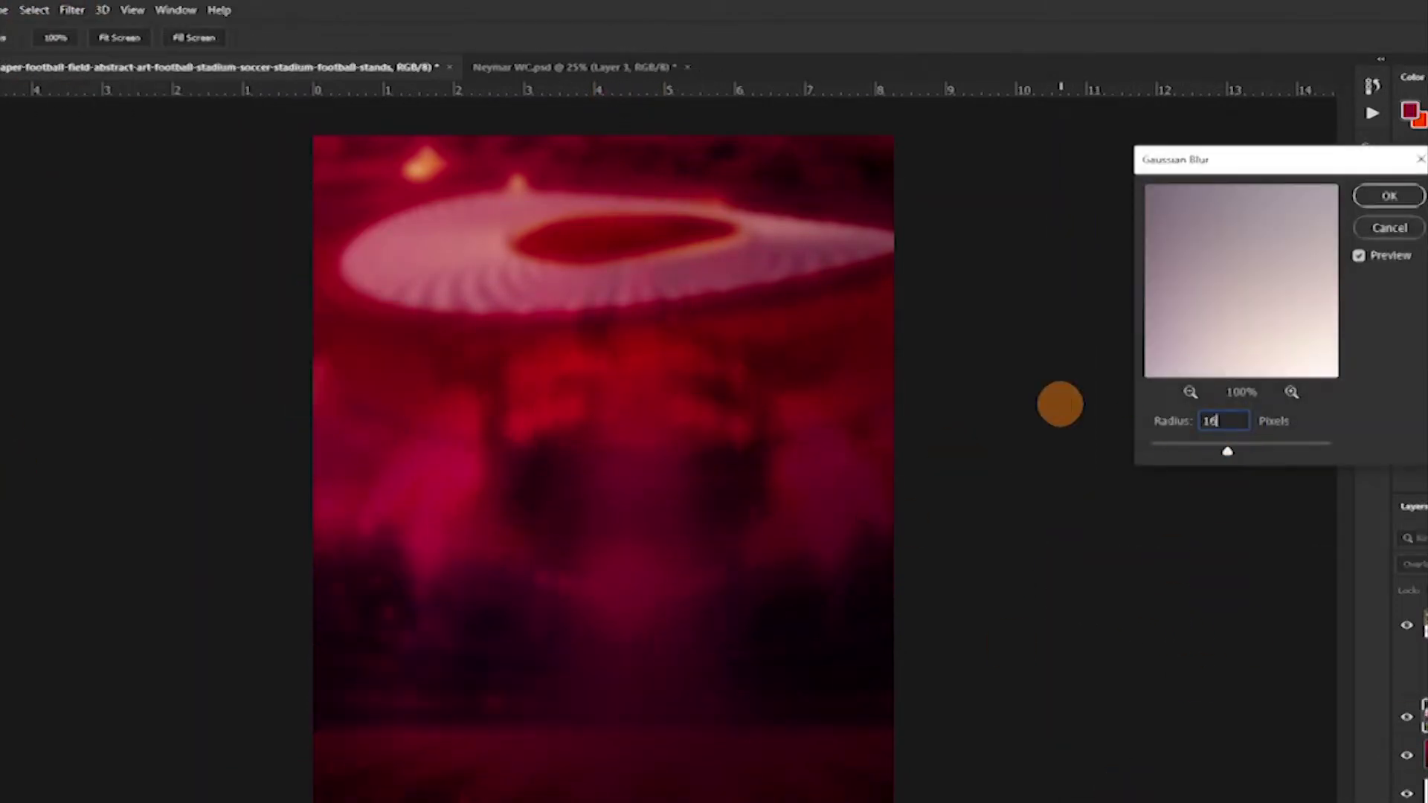
left_click(1370, 197)
left_click(1426, 719)
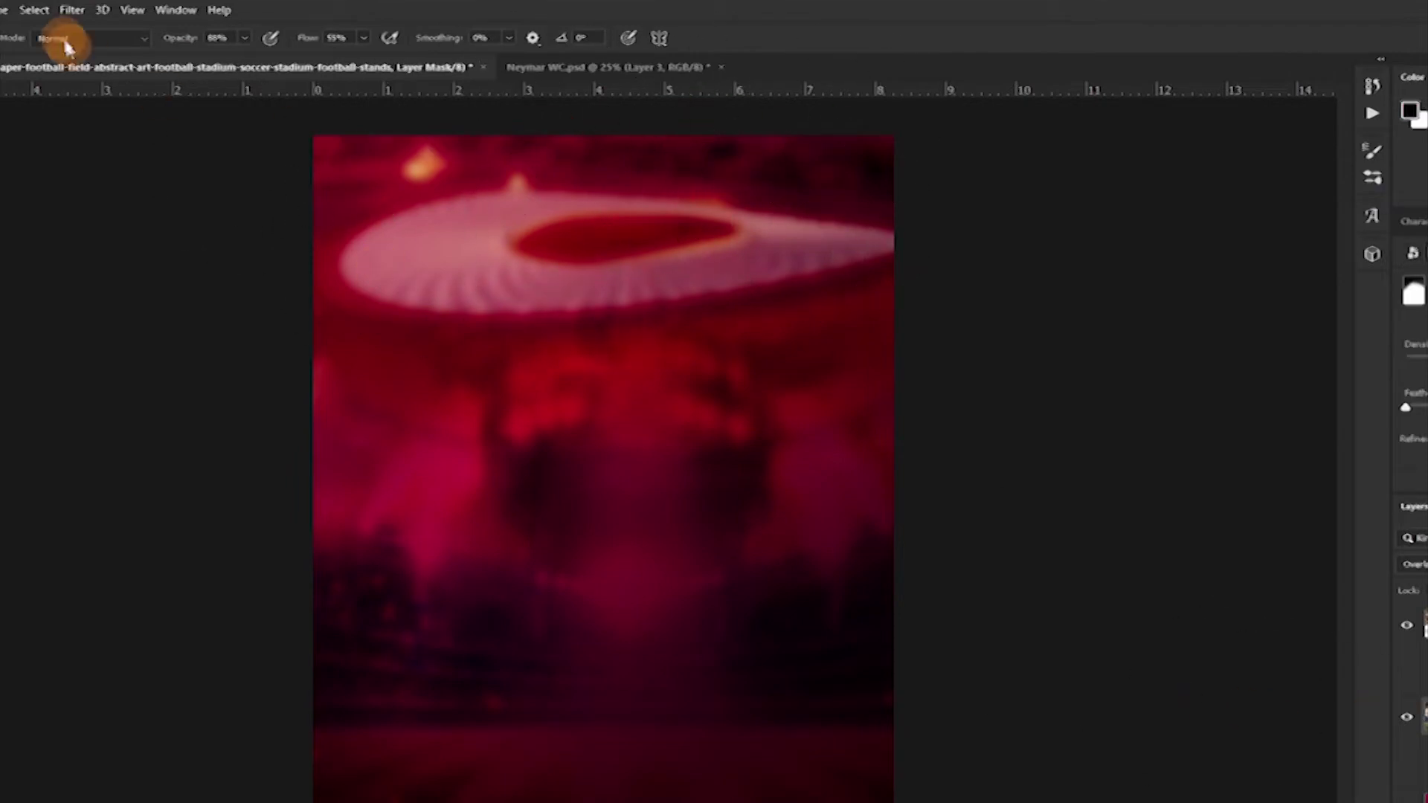
key("v")
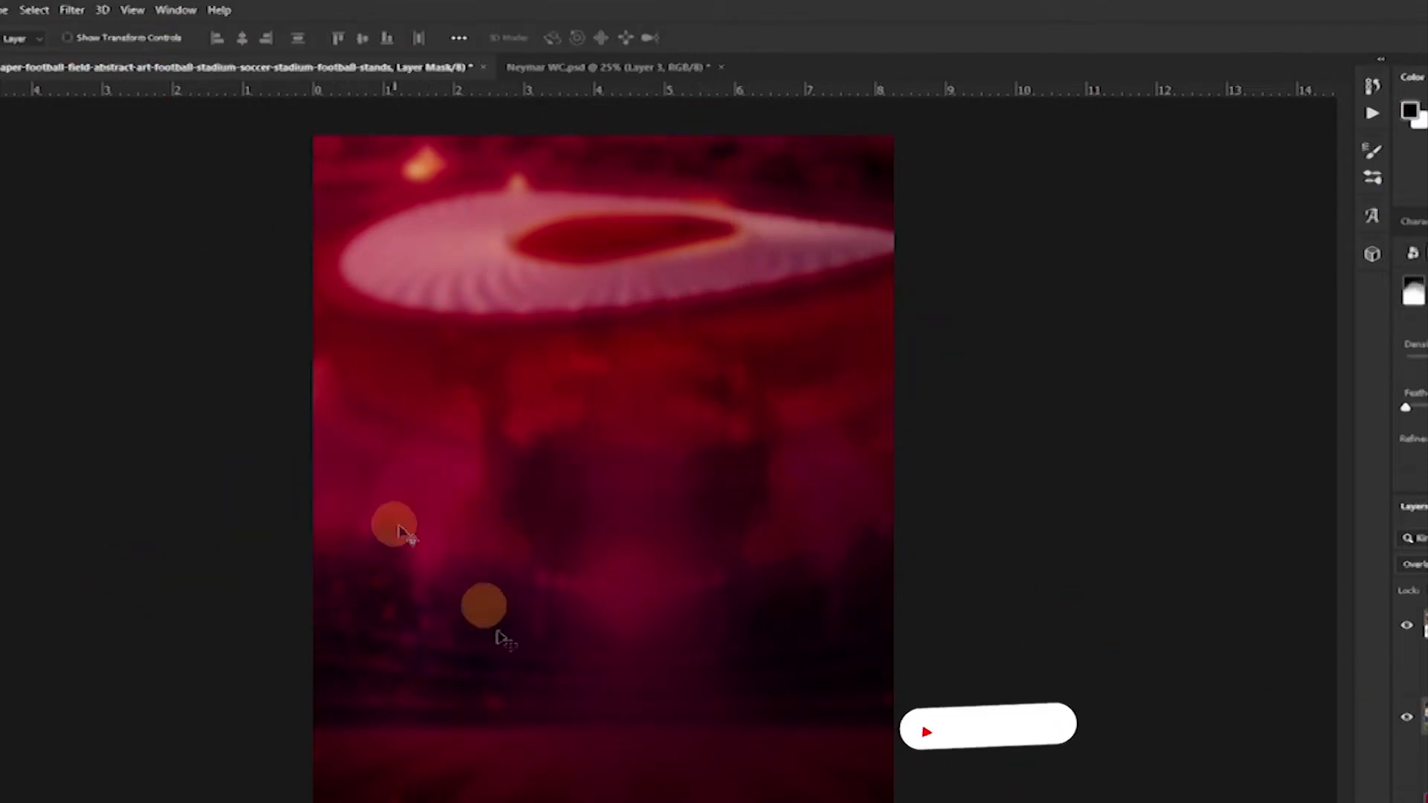
Add the text BRAZIL in the upper part of the poster and colour it white (ffffff)
key("t")
left_click(491, 293)
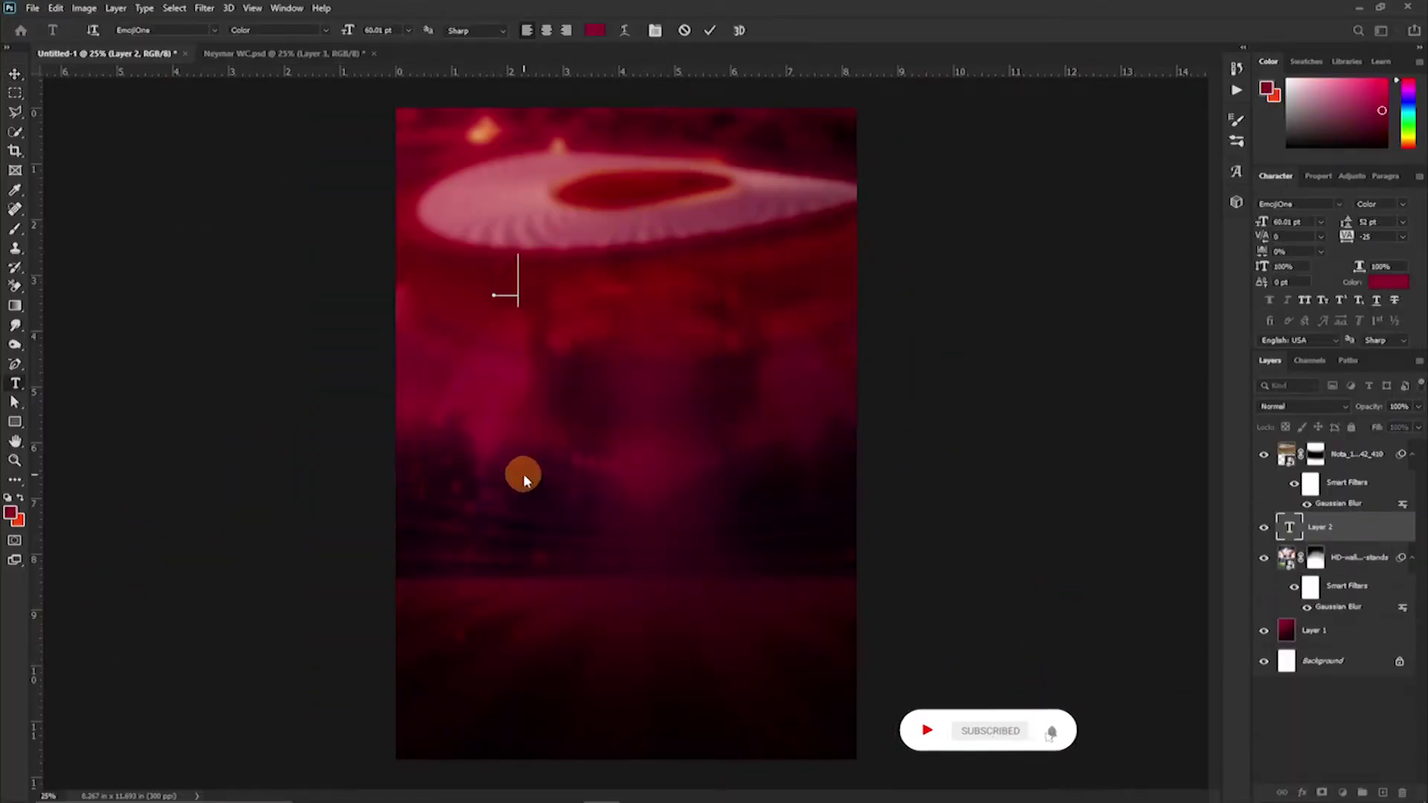
type("BRAZIL")
left_click(709, 30)
left_click(1389, 281)
type("ffffff")
left_click(1346, 286)
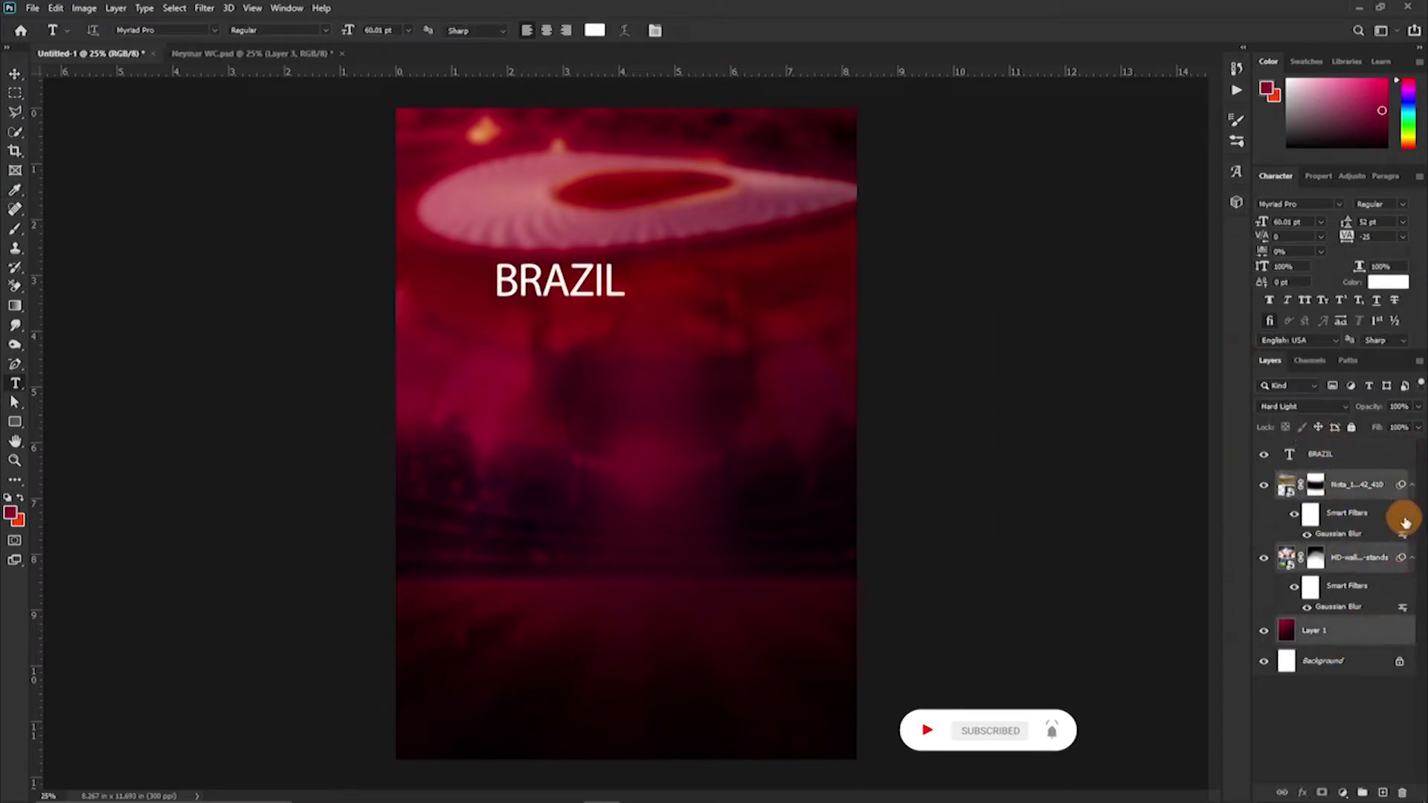
Group both stadium image layers and Layer 1 into a group named BACKGROUND
key("ctrl+g")
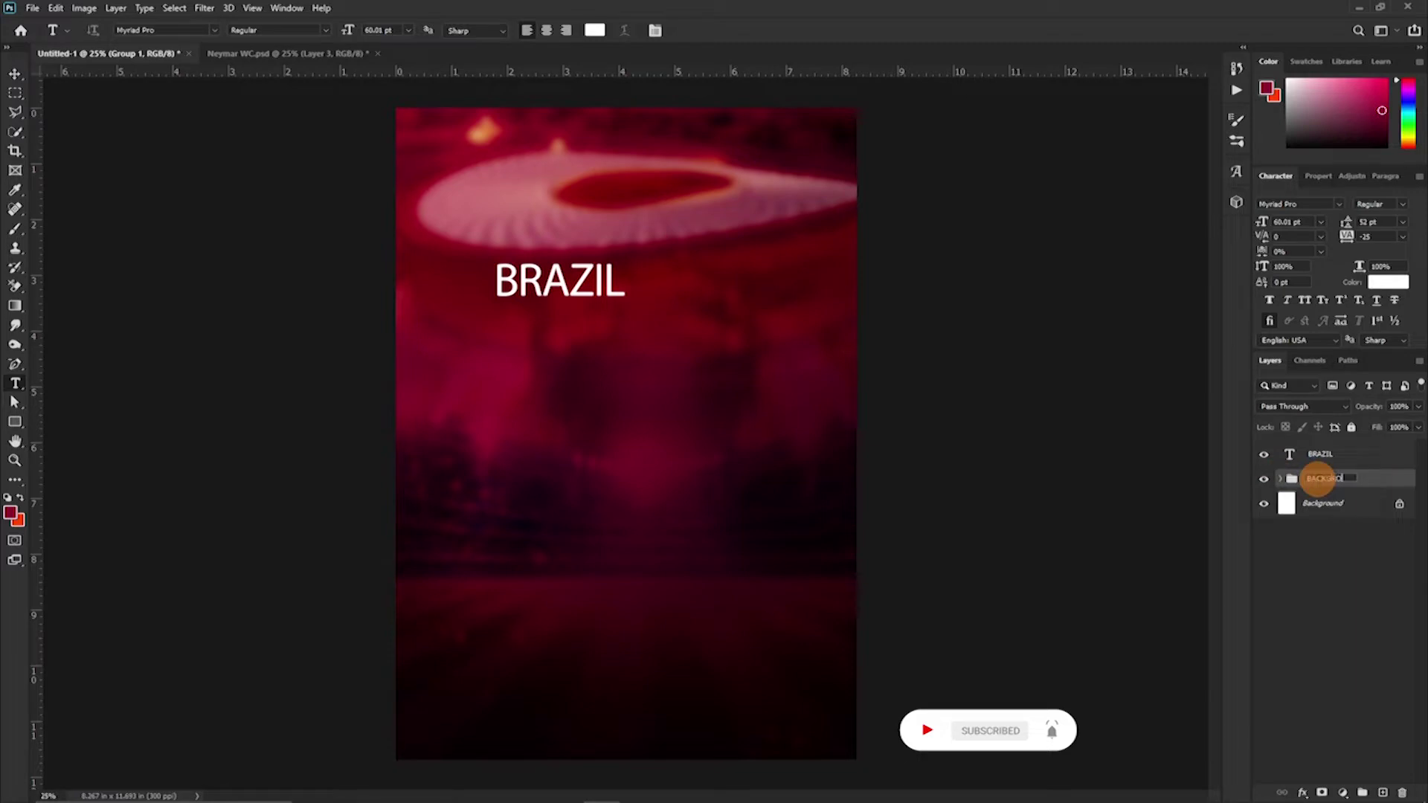
Change the font of the BRAZIL text to Long Shot Regular
left_click(1339, 453)
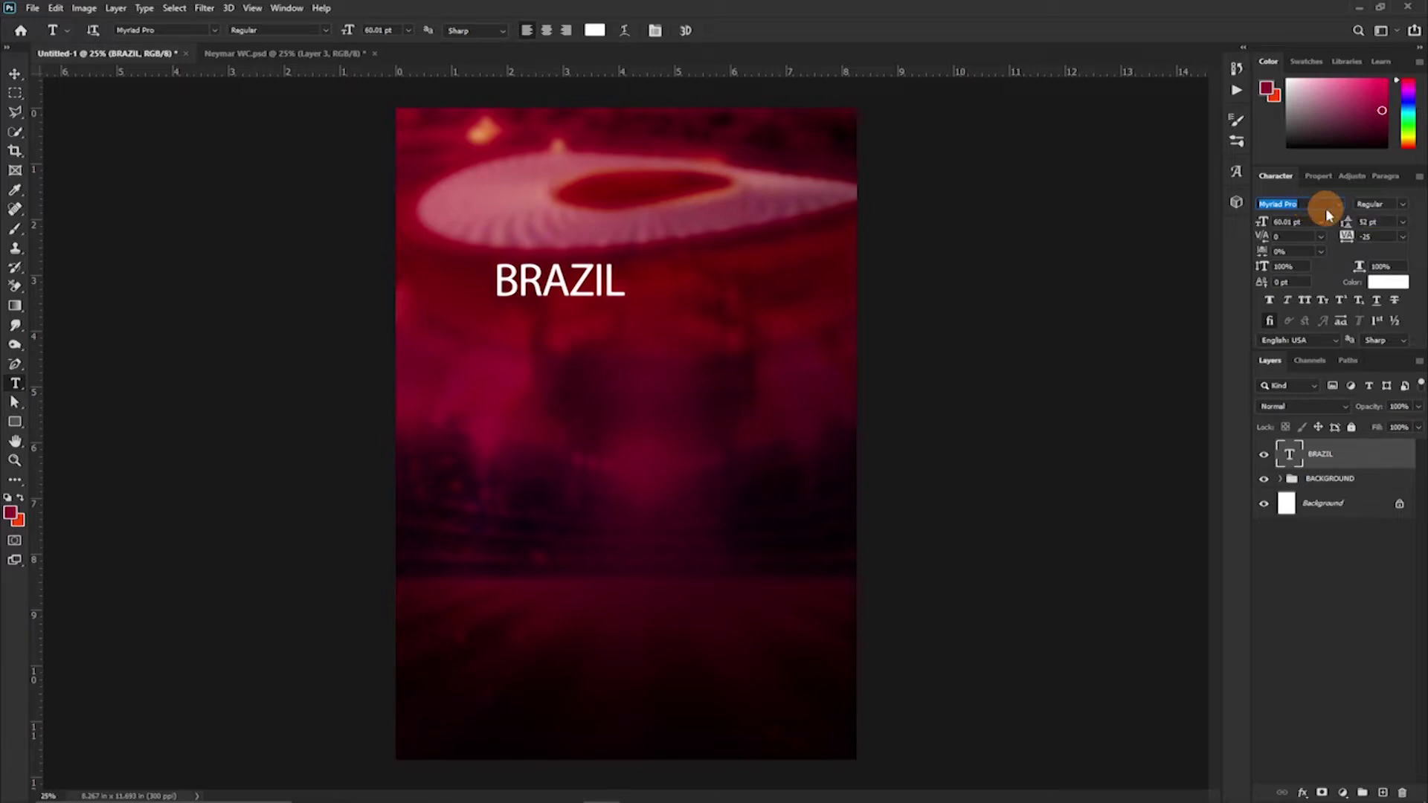
type("LC")
type("NG")
left_click(1261, 271)
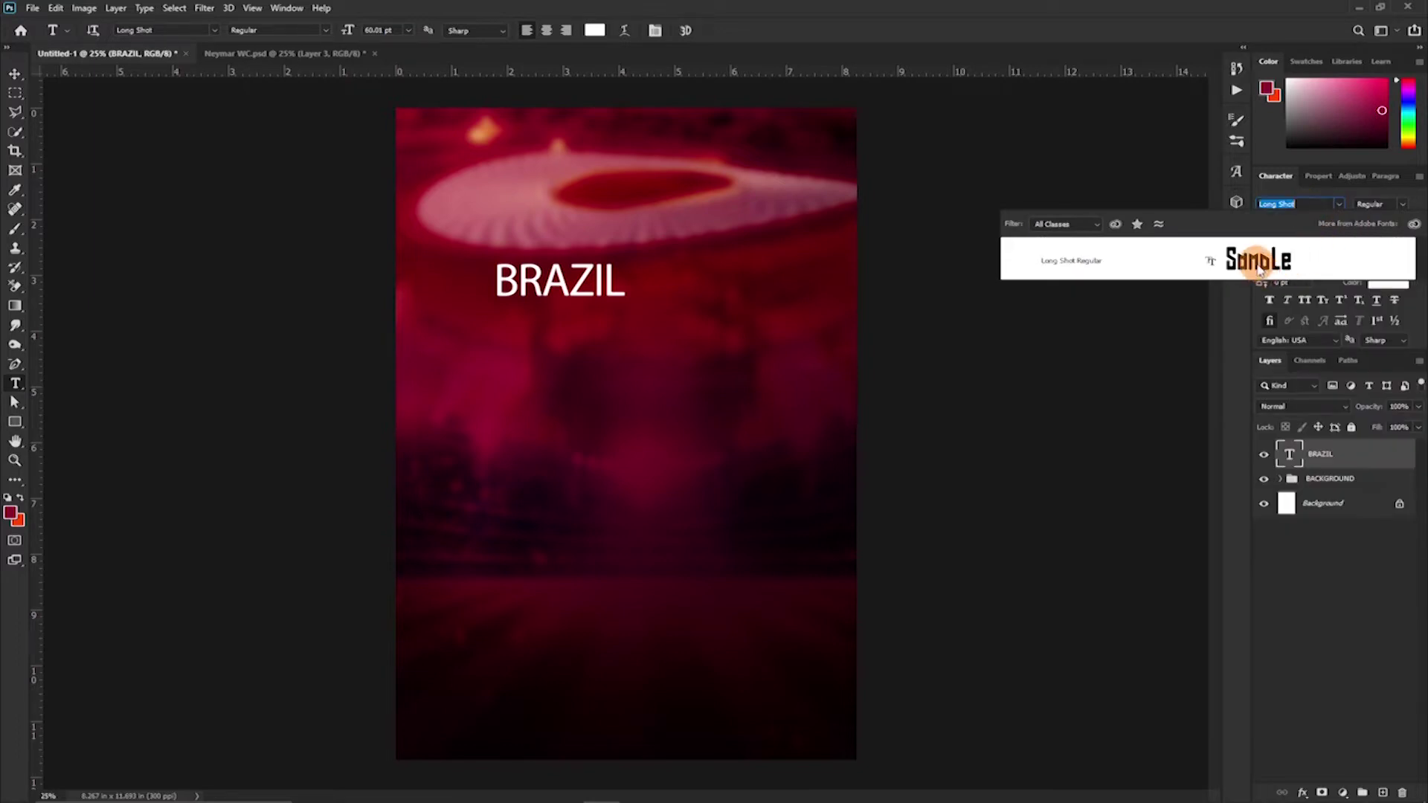
left_click(1259, 270)
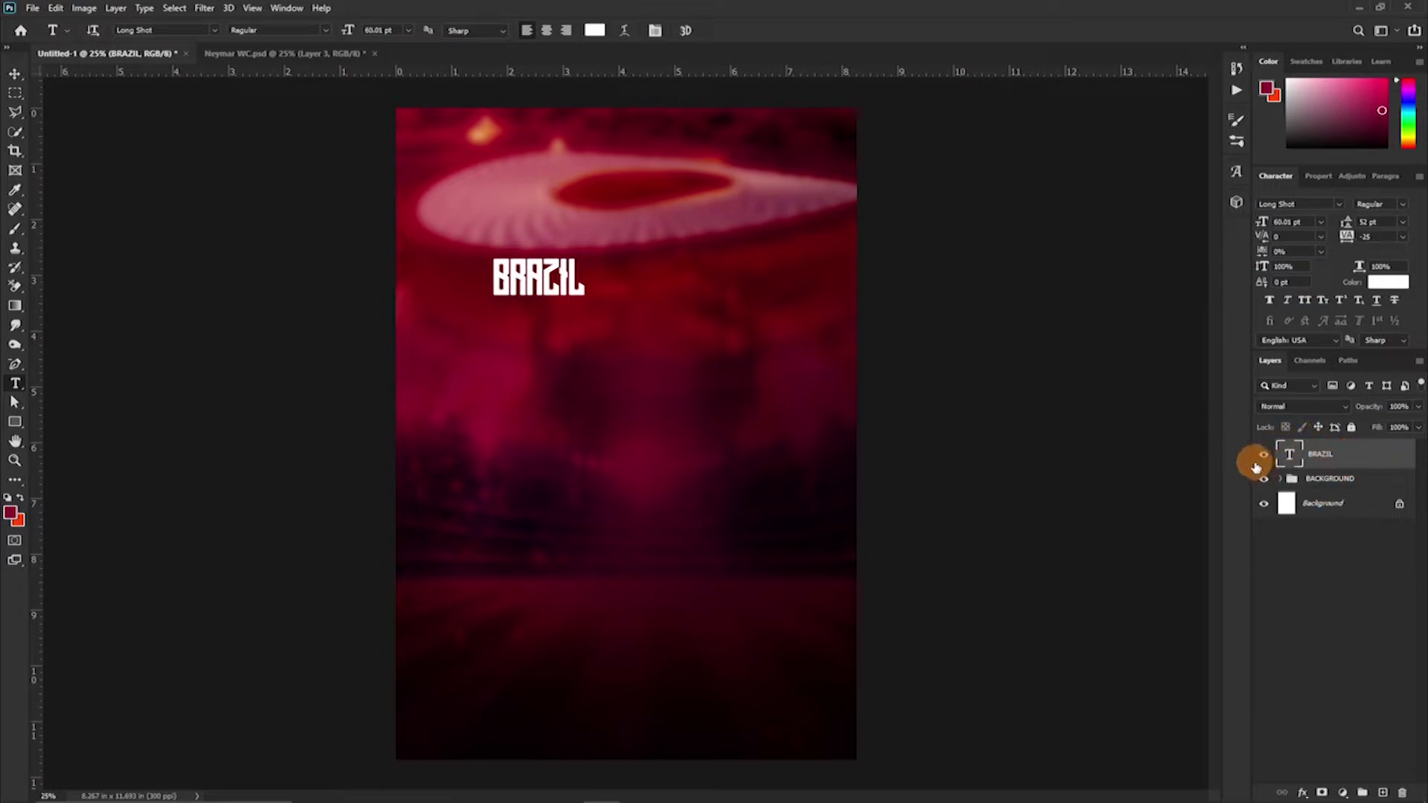
Enlarge the BRAZIL text to about 233 pt and centre it horizontally in the upper half of the poster
key("ctrl+t")
left_click_drag(584, 303, 744, 506)
left_click(505, 253)
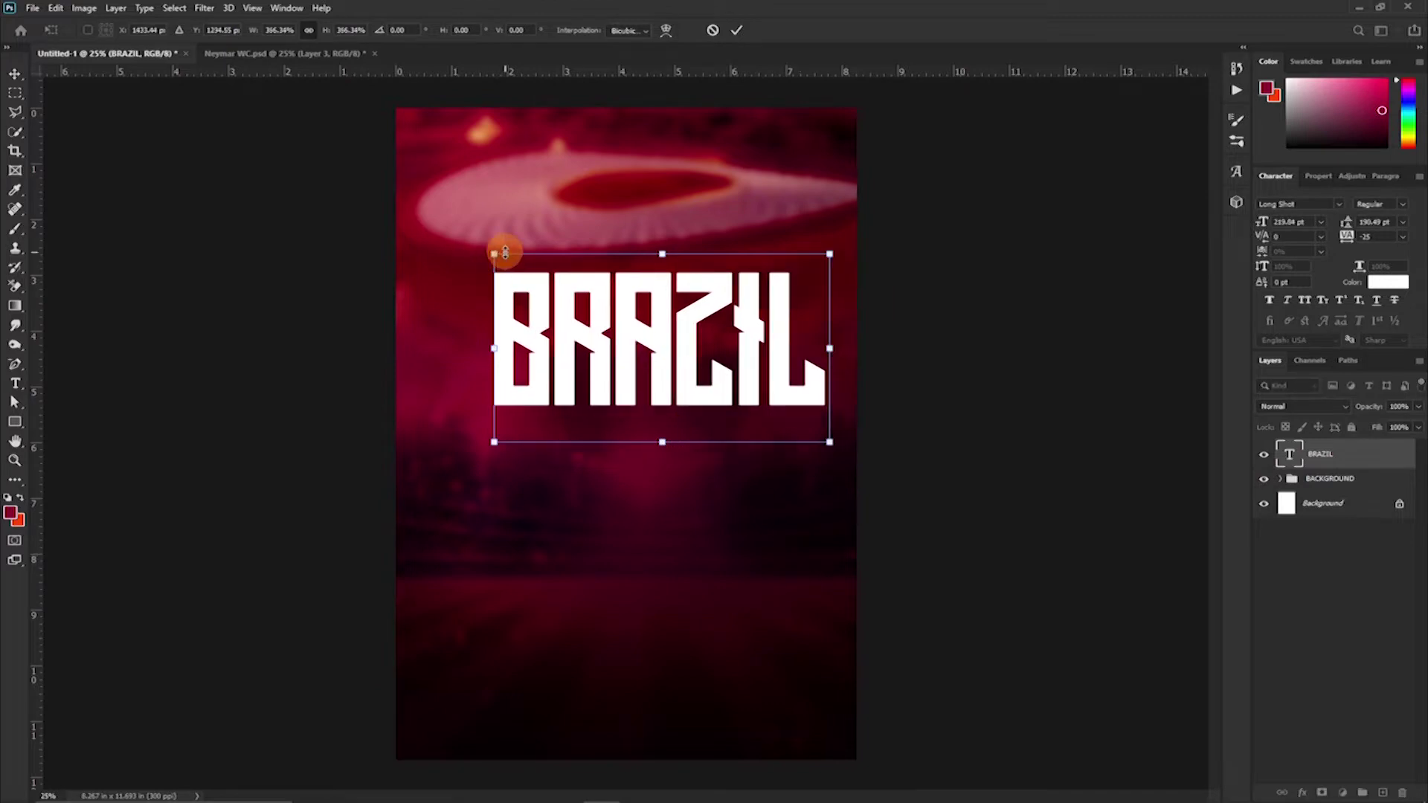
left_click_drag(494, 253, 473, 242)
left_click_drag(628, 319, 607, 304)
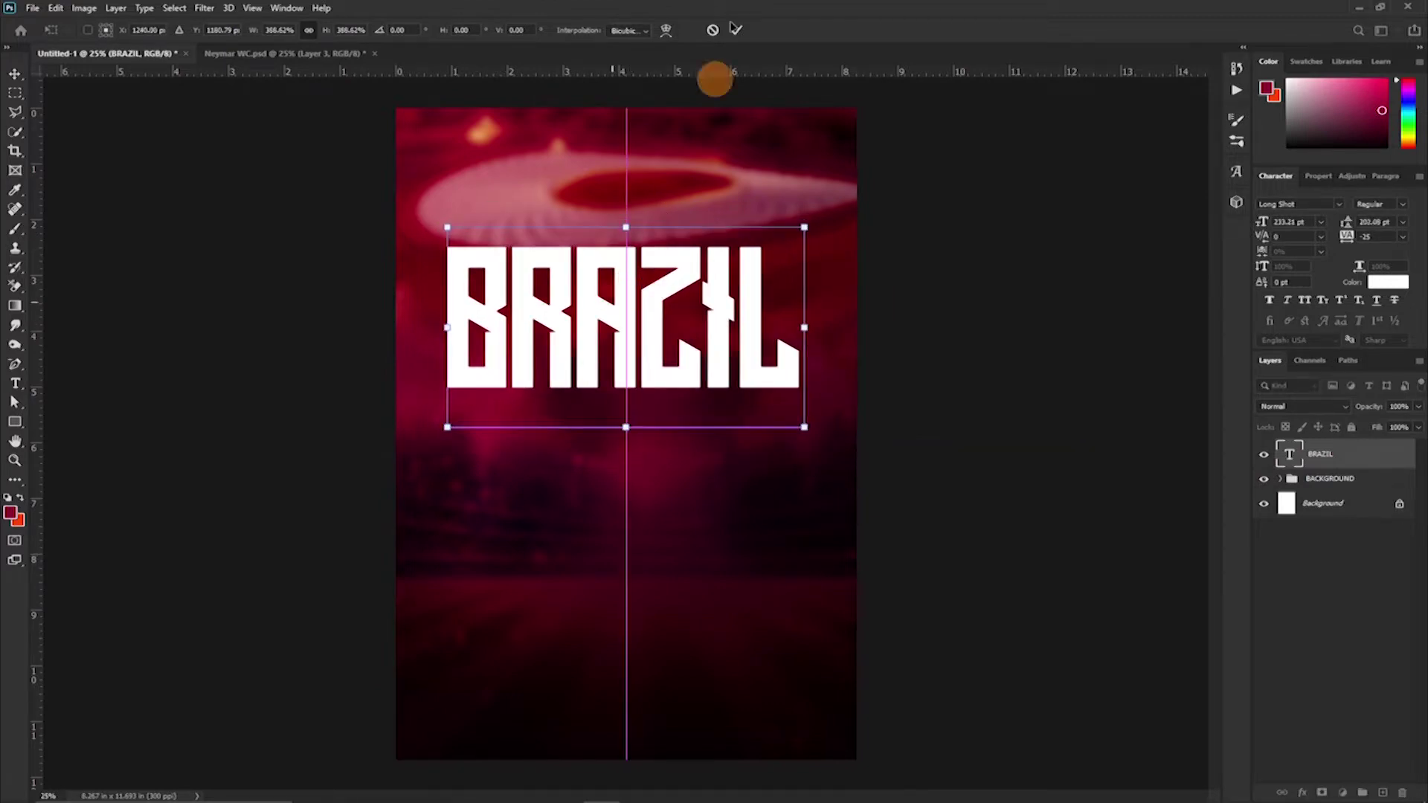
key("Return")
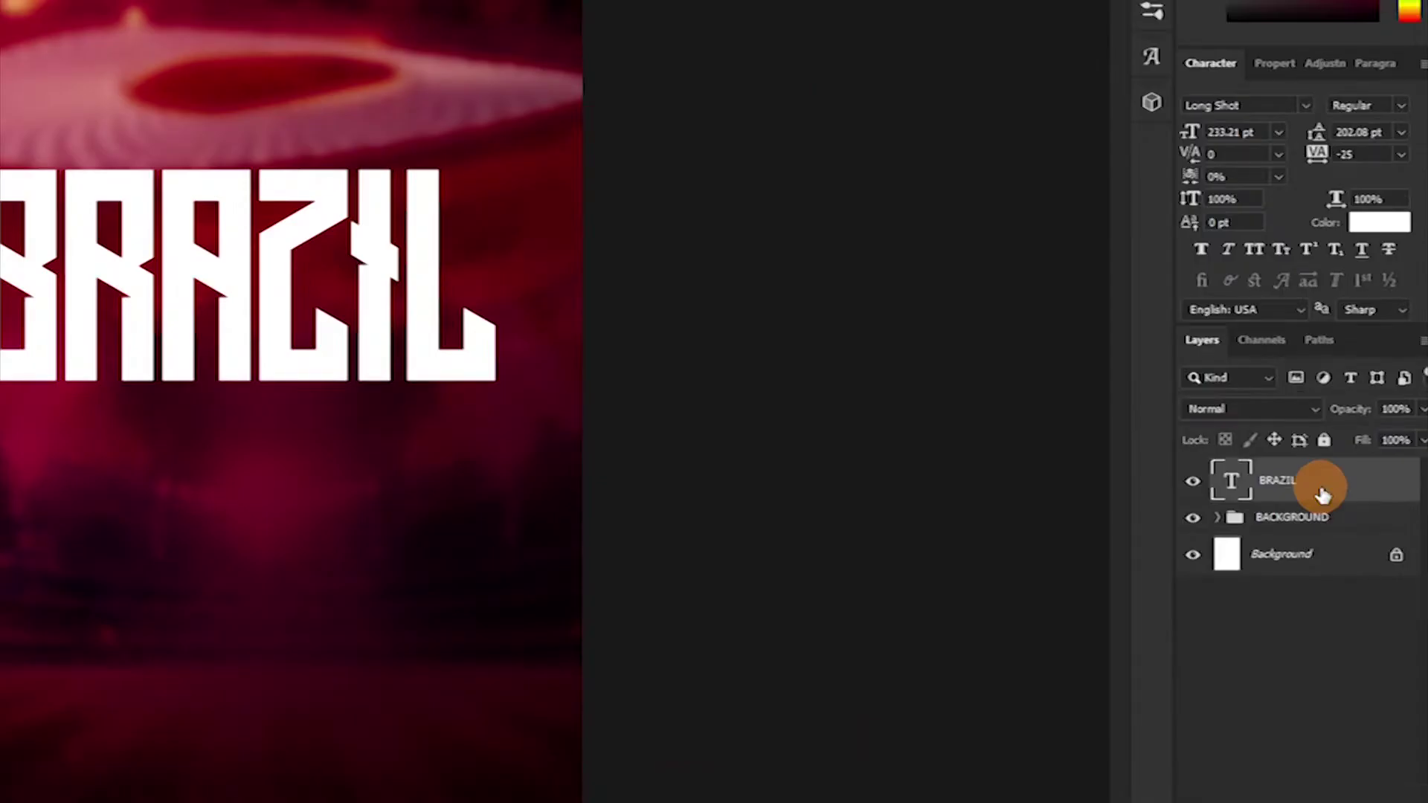
Convert the BRAZIL text layer to a shape
right_click(1323, 494)
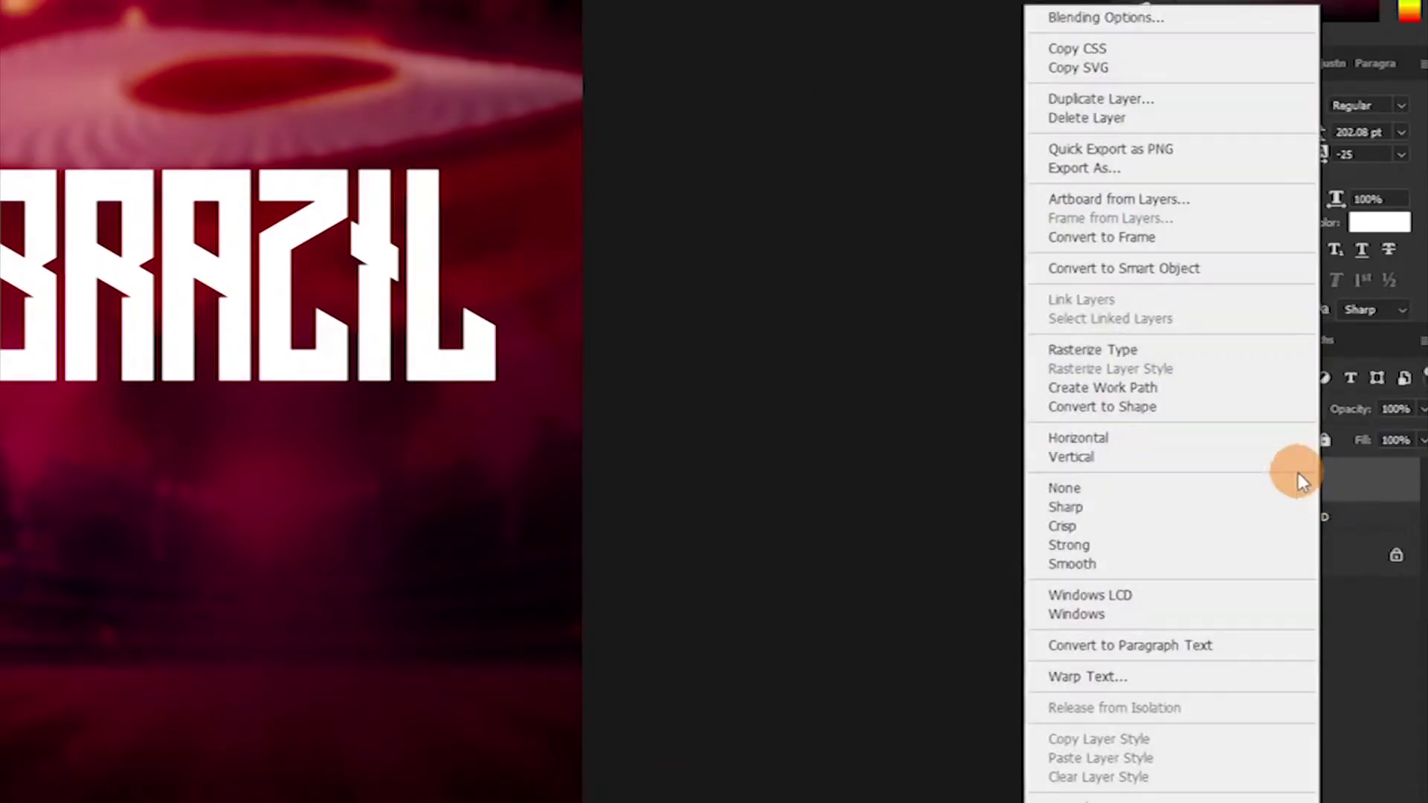
left_click(1379, 476)
right_click(1376, 478)
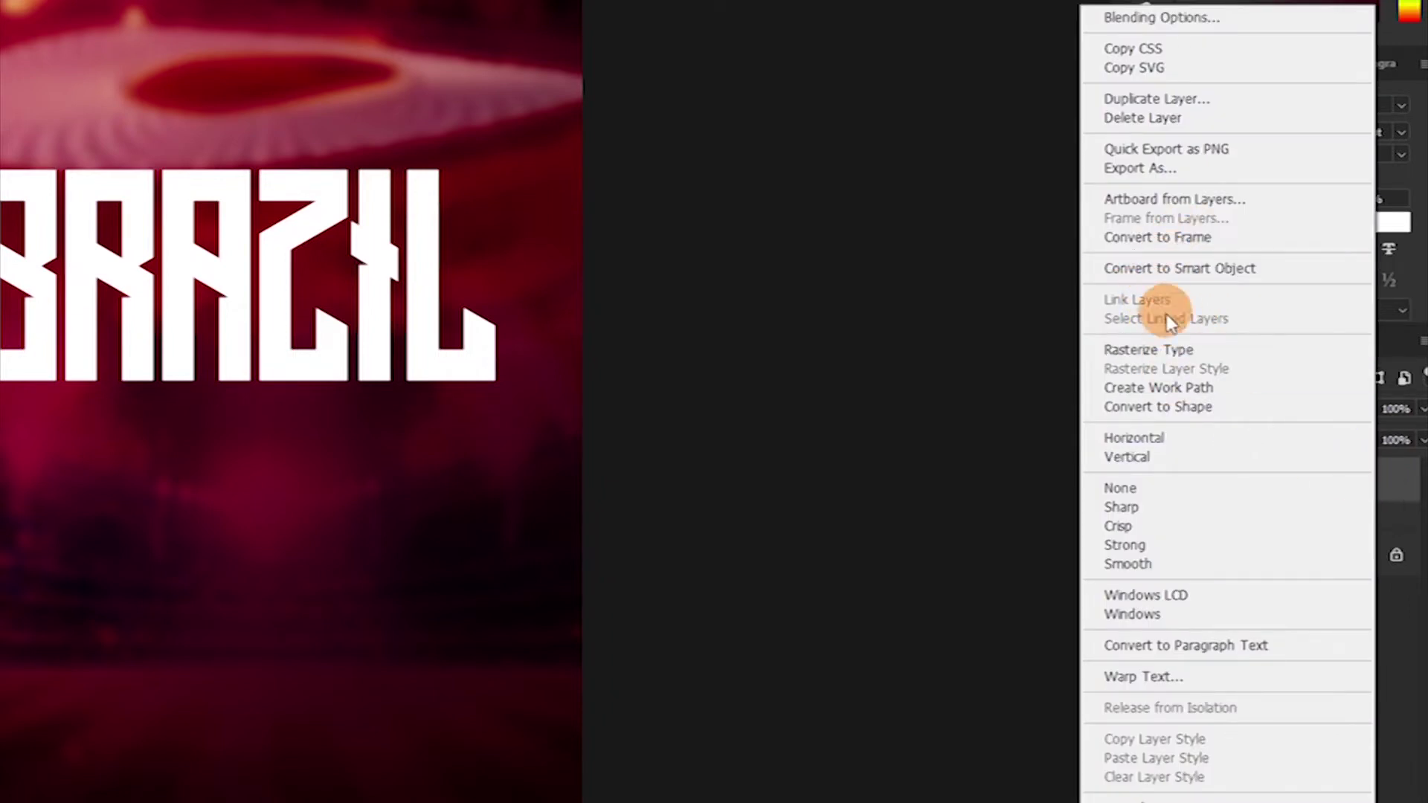
left_click(1166, 407)
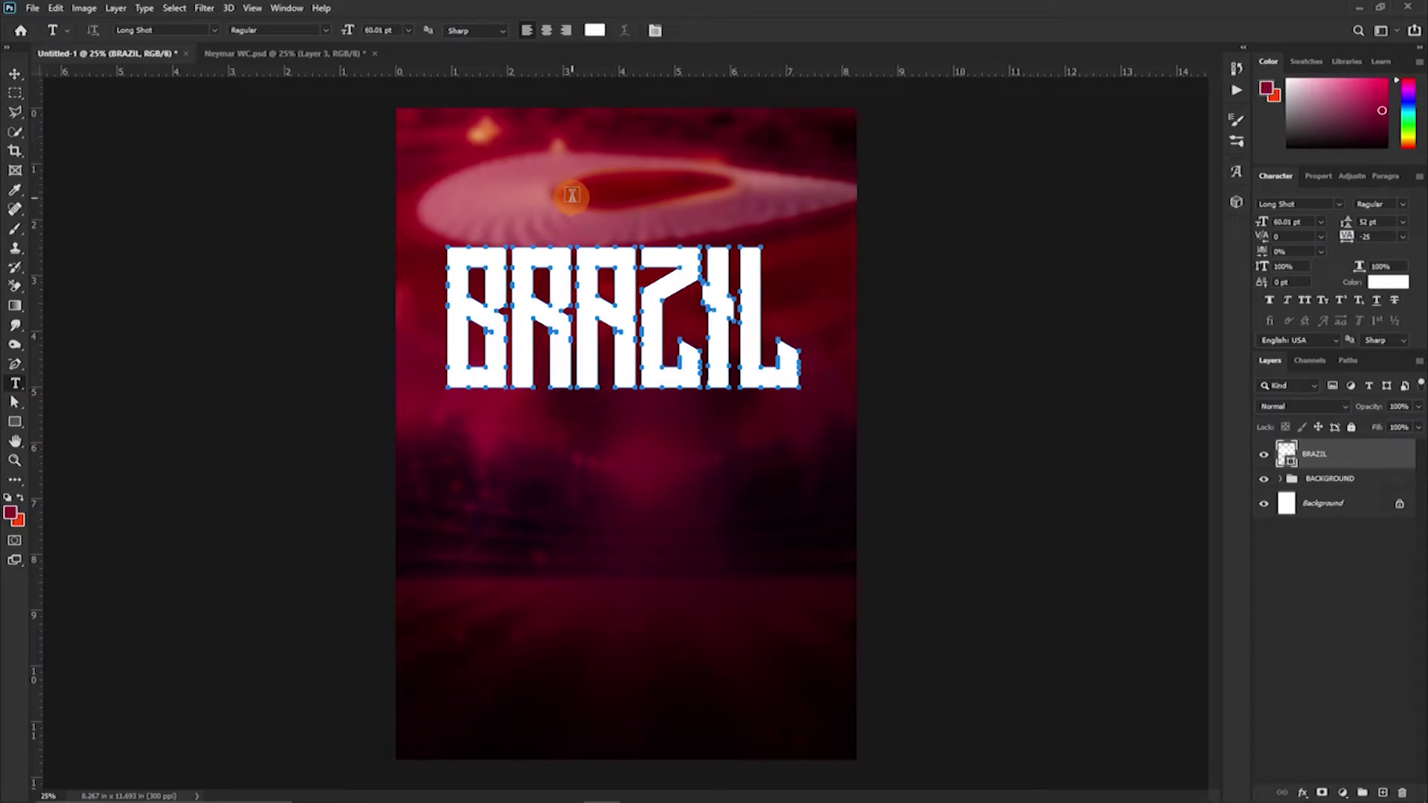
Place a horizontal guide across the lower half of the BRAZIL letters, at about 4.1 inches
key("v")
left_click_drag(585, 79, 622, 339)
Select all anchor points in the lower part of the BRAZIL letters, from the guide downward, with the Direct Selection Tool
key("a")
left_click(606, 319)
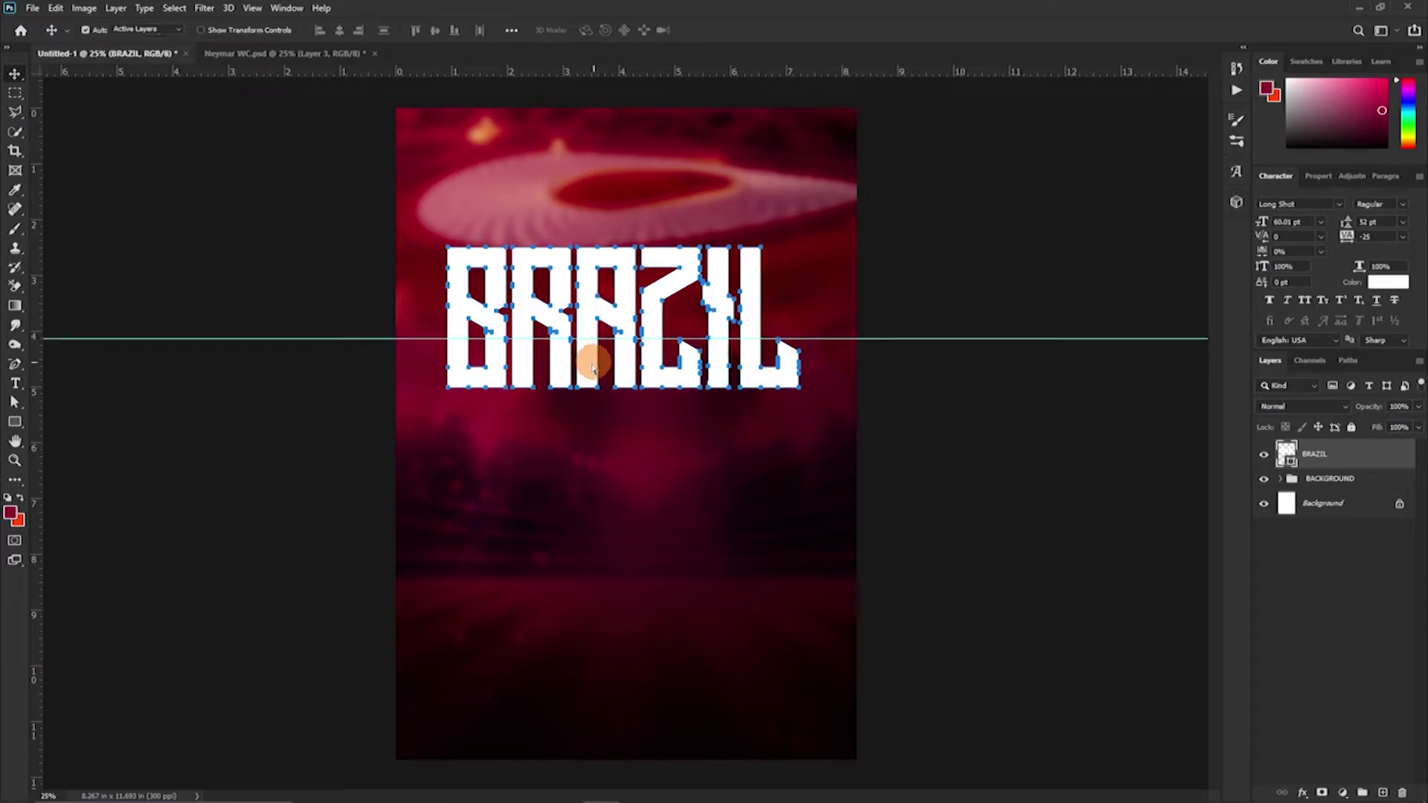
key("ctrl+plus")
key("ctrl+plus")
key("ctrl+plus")
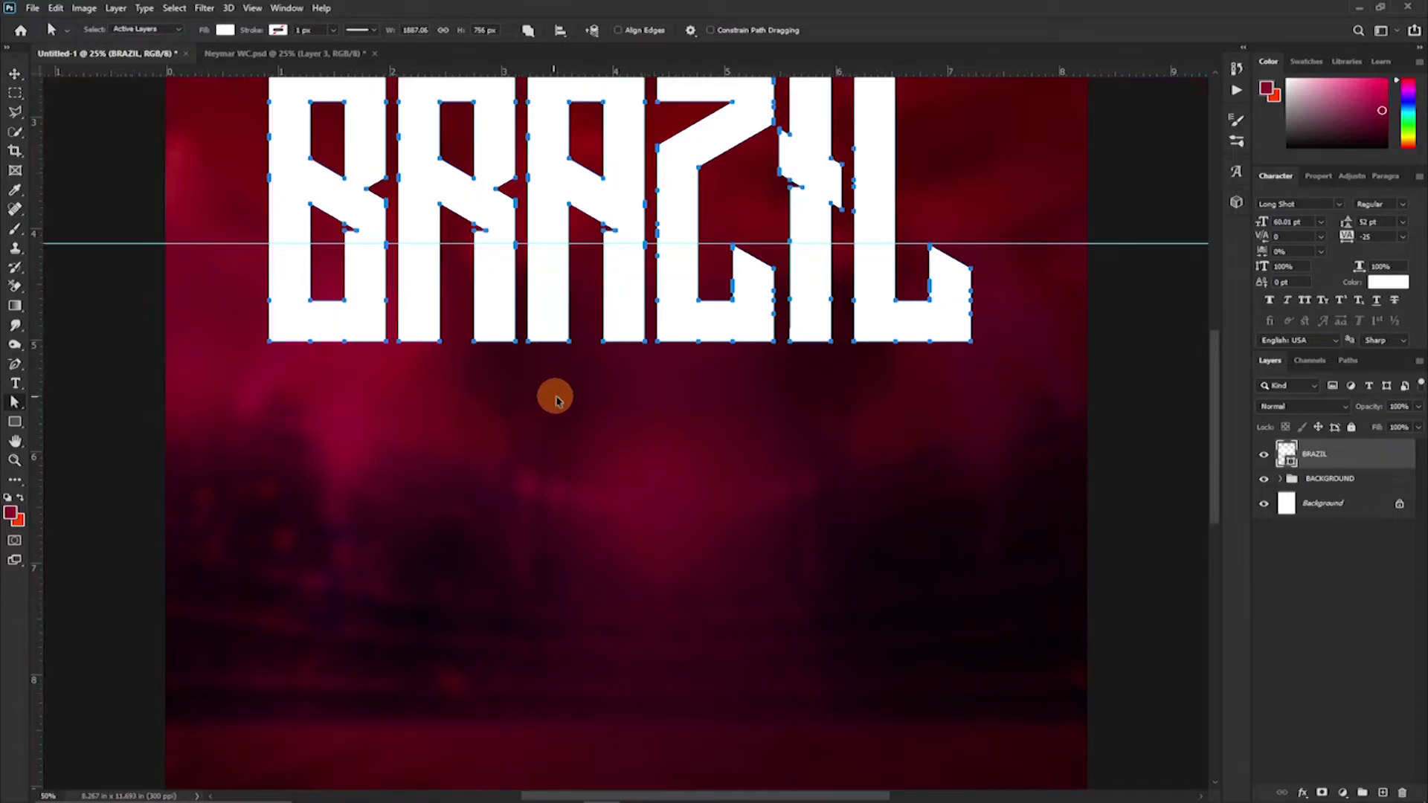
left_click_drag(546, 253, 606, 380)
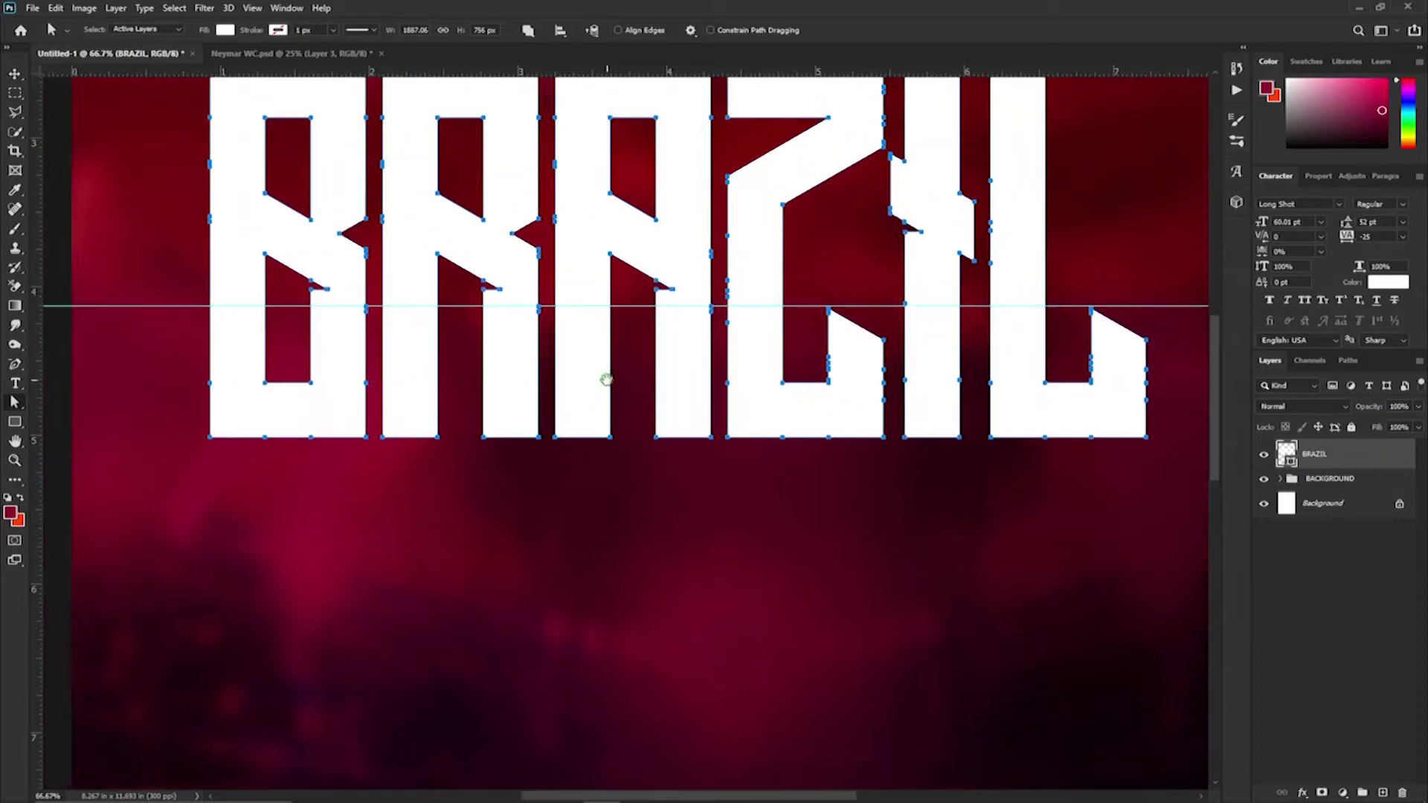
left_click(17, 405)
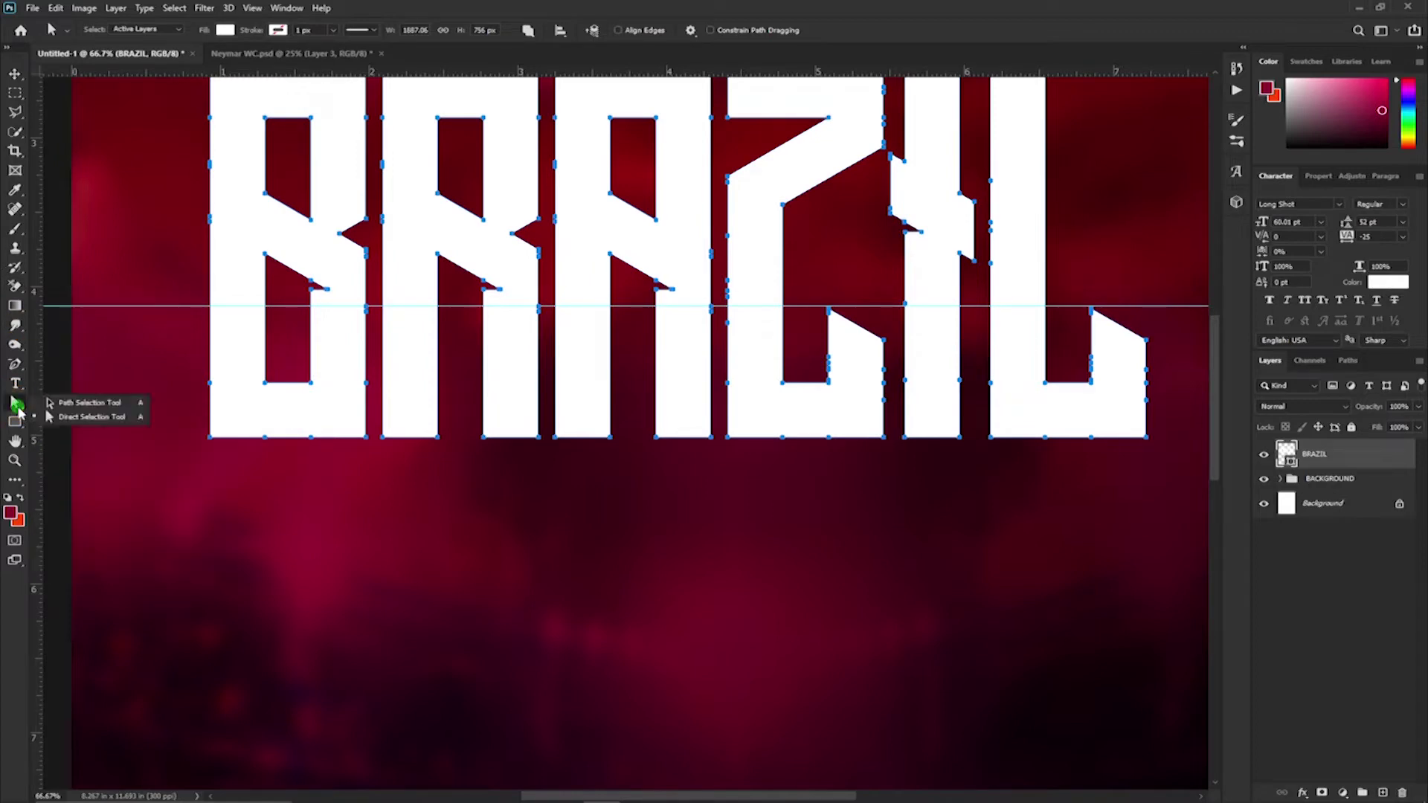
left_click(84, 418)
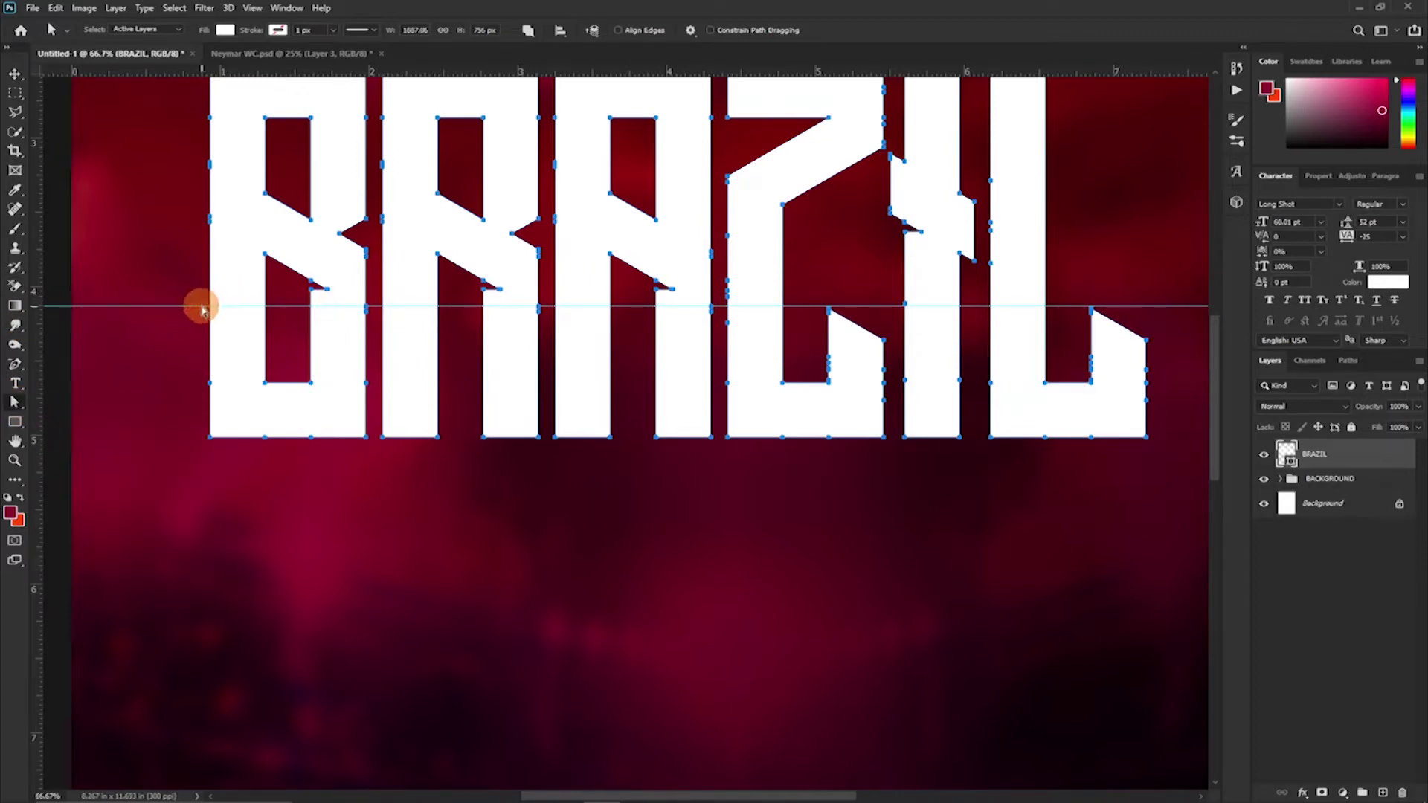
left_click_drag(537, 380, 1177, 484)
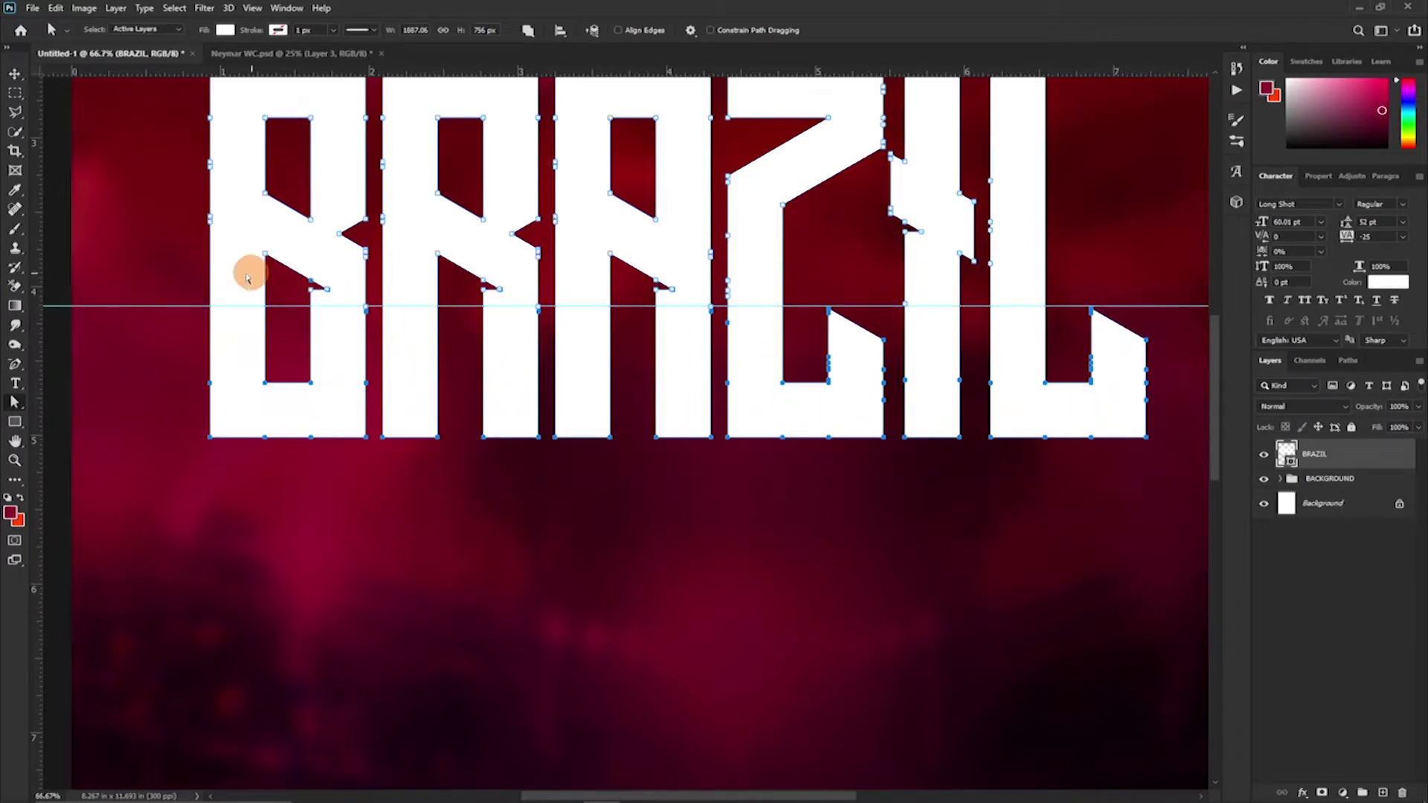
left_click_drag(459, 401, 1180, 501)
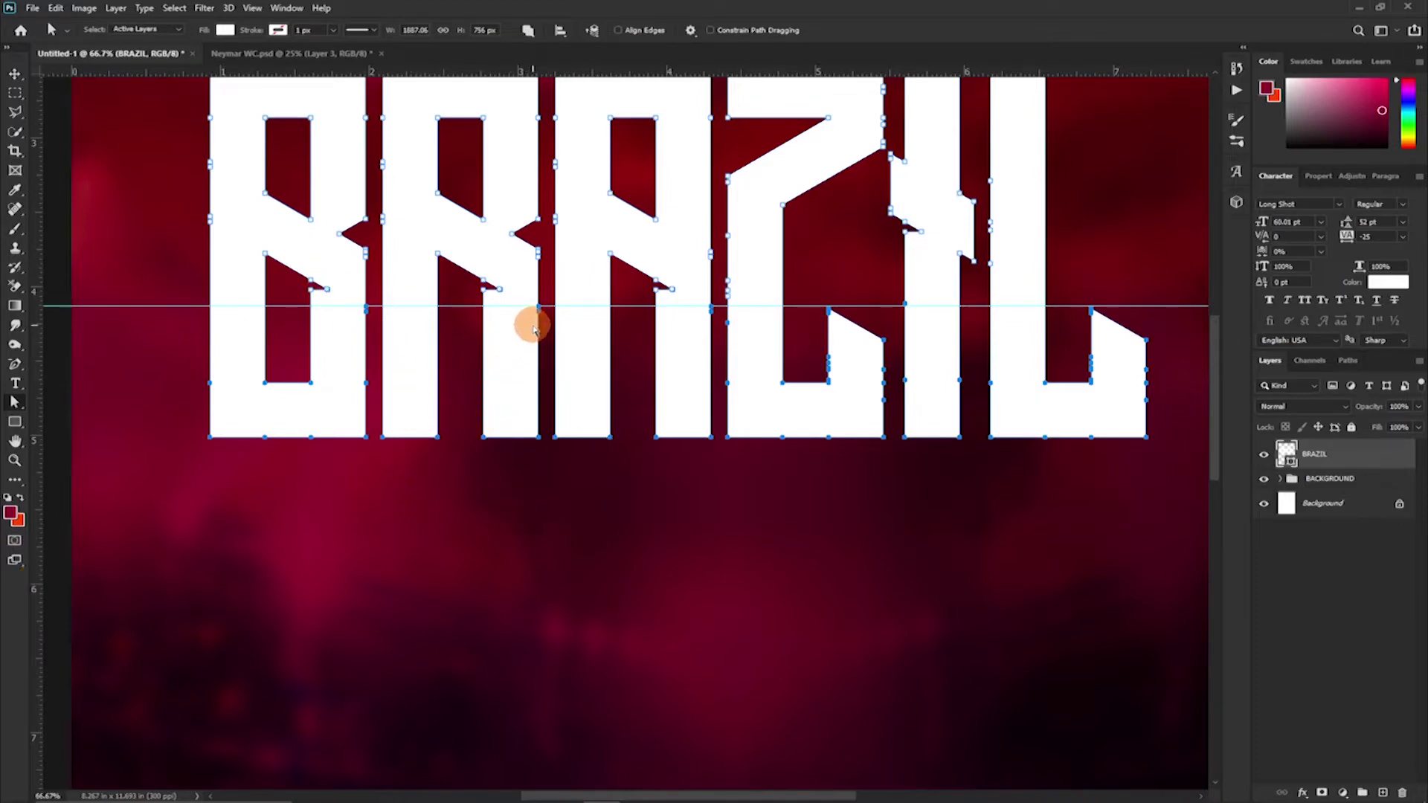
Stretch the BRAZIL letters downward by moving the selected lower anchor points until the shape is about 1416 px high
key("shift+Down")
key("shift+Down")
key("shift+Down")
key("shift+Down")
key("shift+Down")
key("shift+Down")
key("shift+Down")
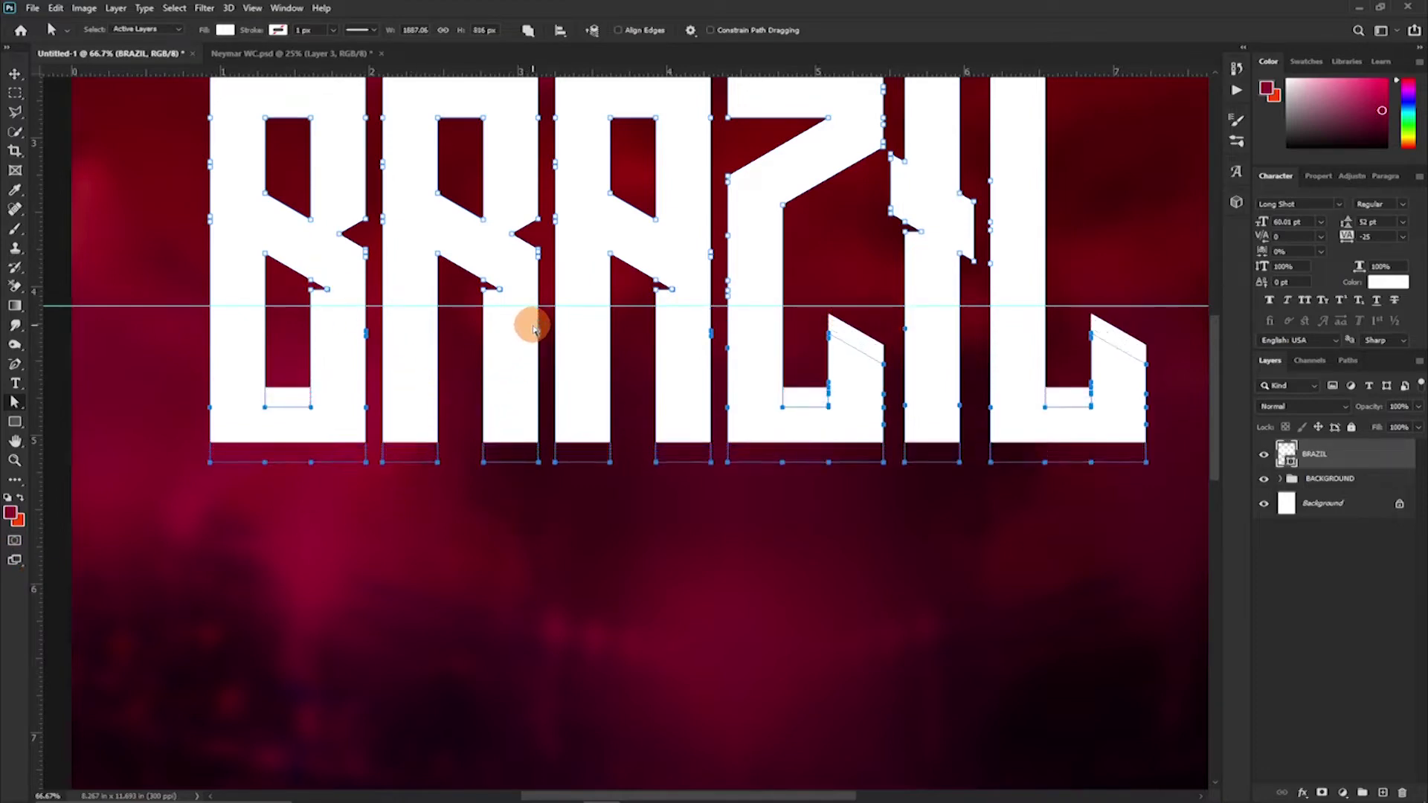
key("shift+Down")
key("shift+Down")
key("shift+Down")
key("shift+Down")
key("shift+Down")
key("shift+Down")
key("shift+Down")
key("shift+Down")
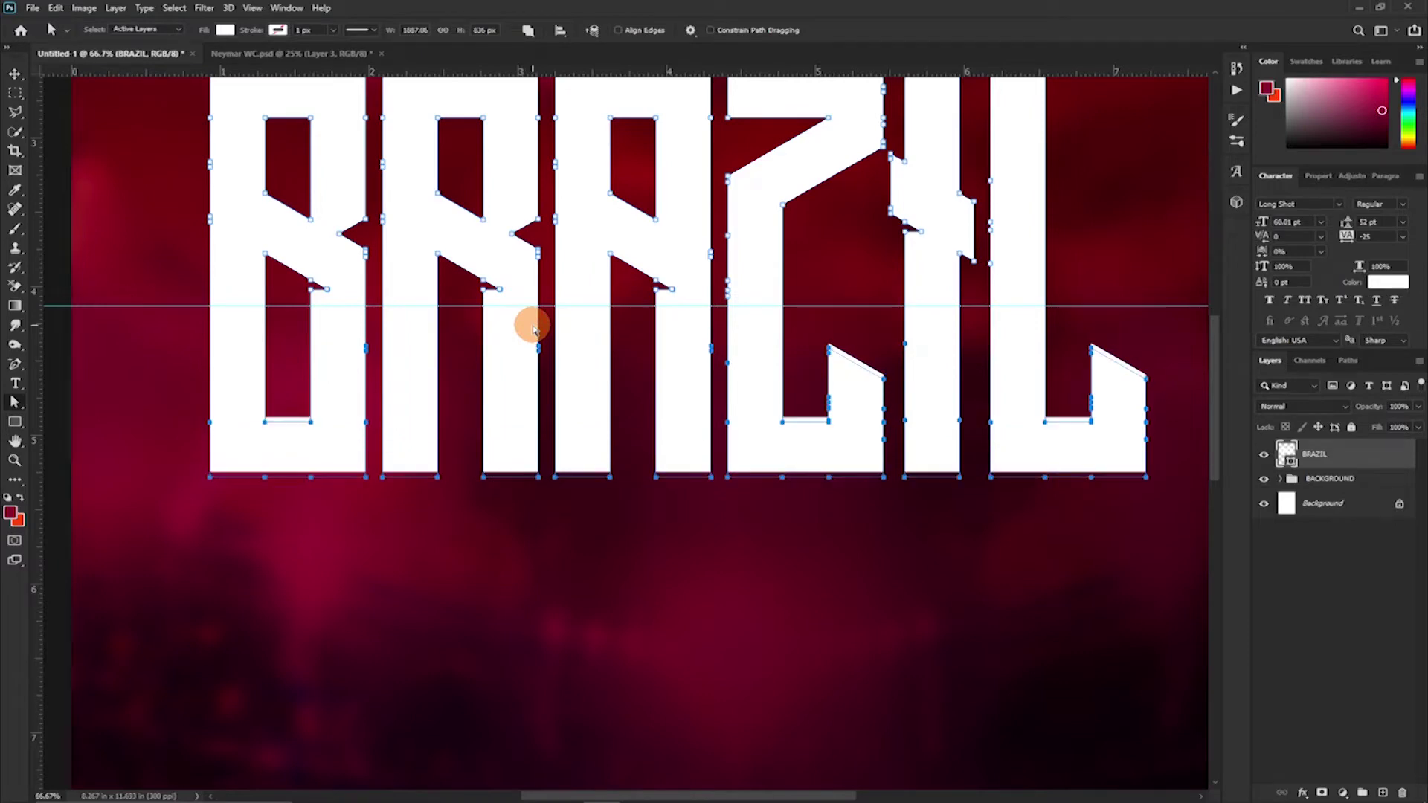
key("shift+Down")
key("shift+Down")
key("shift+Down")
key("shift+Down")
key("shift+Down")
key("shift+Down")
key("shift+Down")
key("shift+Down")
key("shift+Down")
key("shift+Down")
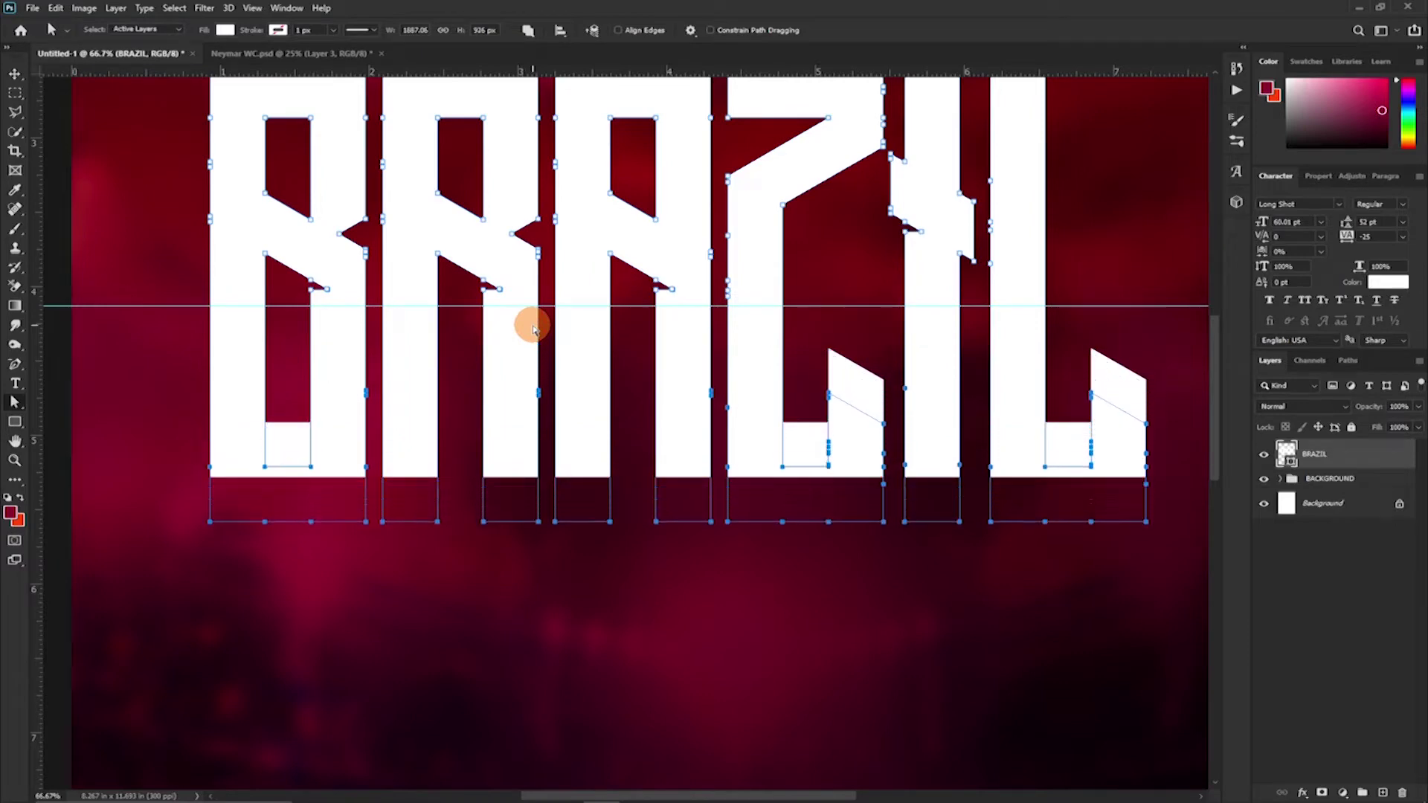
key("shift+Down")
key("shift+Down")
key("shift+Down")
key("shift+Down")
key("shift+Down")
key("shift+Down")
key("shift+Down")
key("shift+Down")
key("shift+Down")
key("shift+Down")
key("shift+Down")
key("shift+Down")
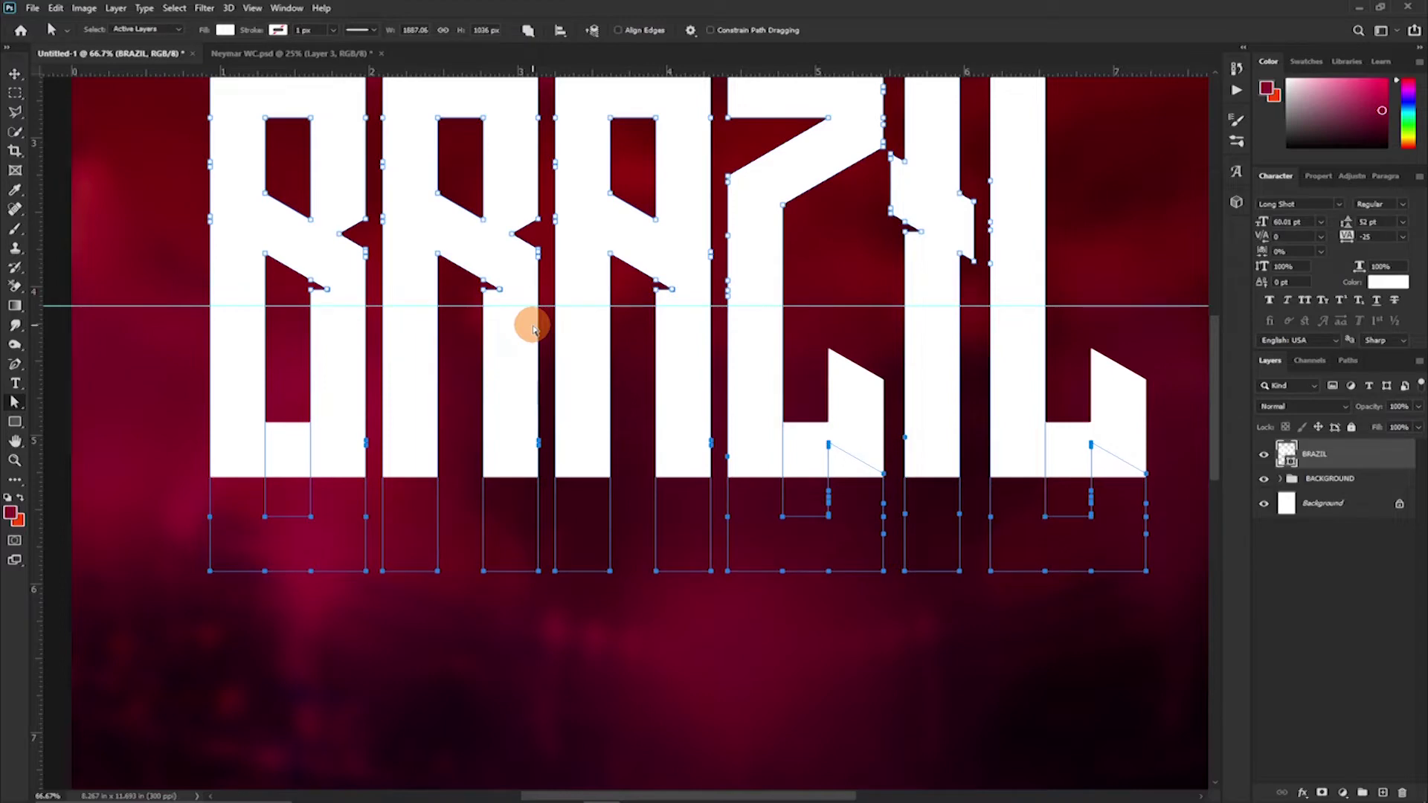
key("shift+Down")
key("shift+Down")
key("shift+Down")
key("shift+Down")
key("shift+Down")
key("shift+Down")
key("shift+Down")
key("shift+Down")
key("shift+Down")
key("shift+Down")
key("shift+Down")
key("shift+Down")
key("shift+Down")
key("shift+Down")
key("shift+Down")
key("shift+Down")
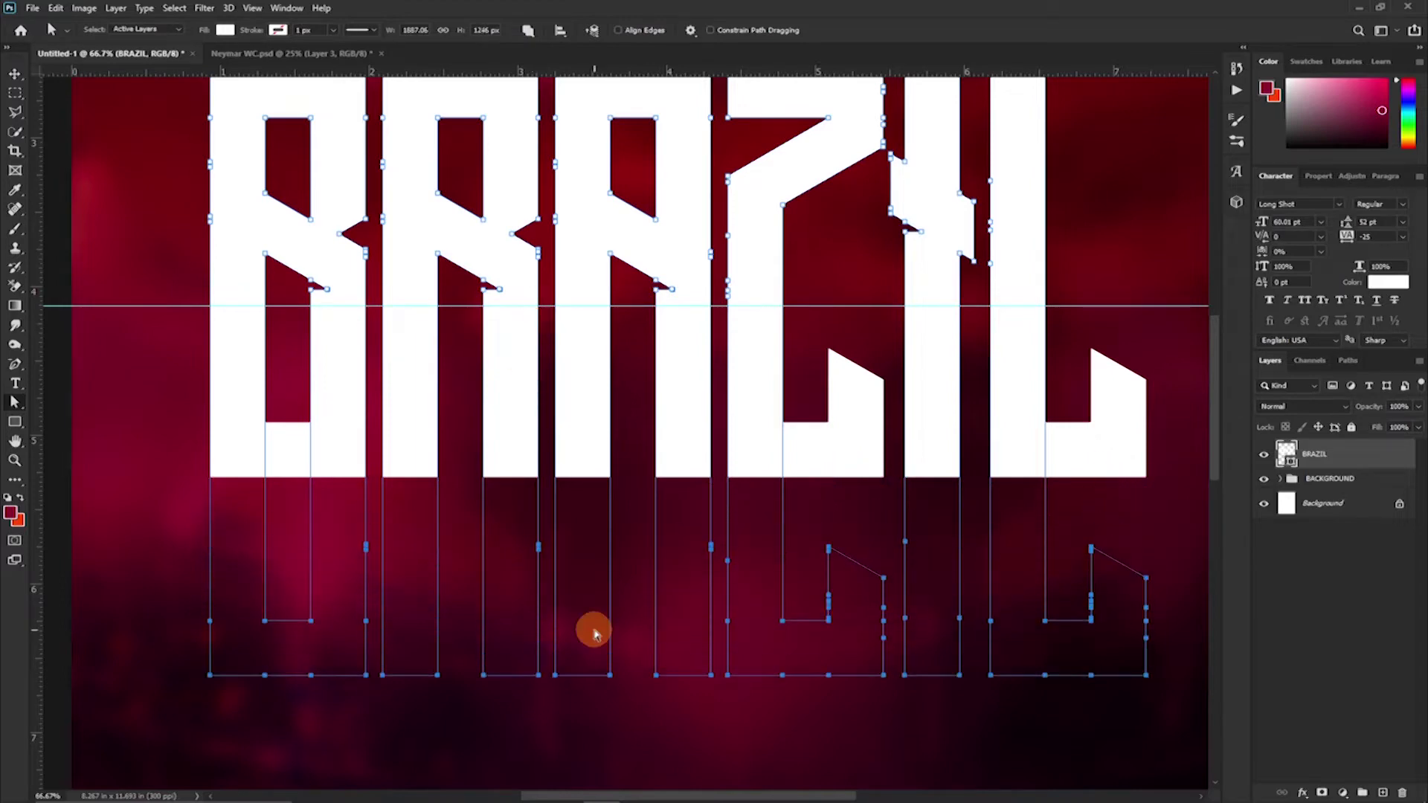
key("ctrl+minus")
key("ctrl+minus")
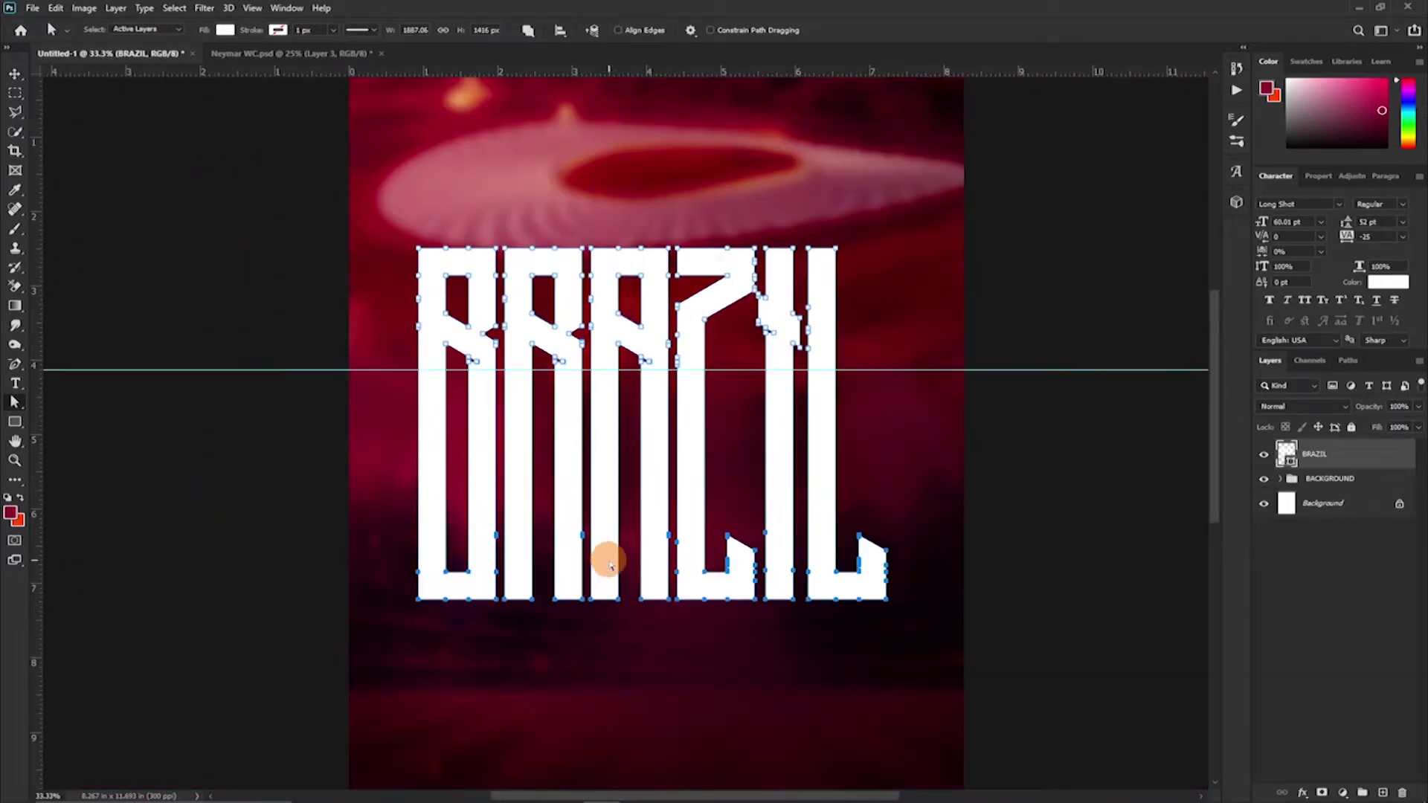
left_click_drag(583, 536, 583, 612)
key("ctrl+z")
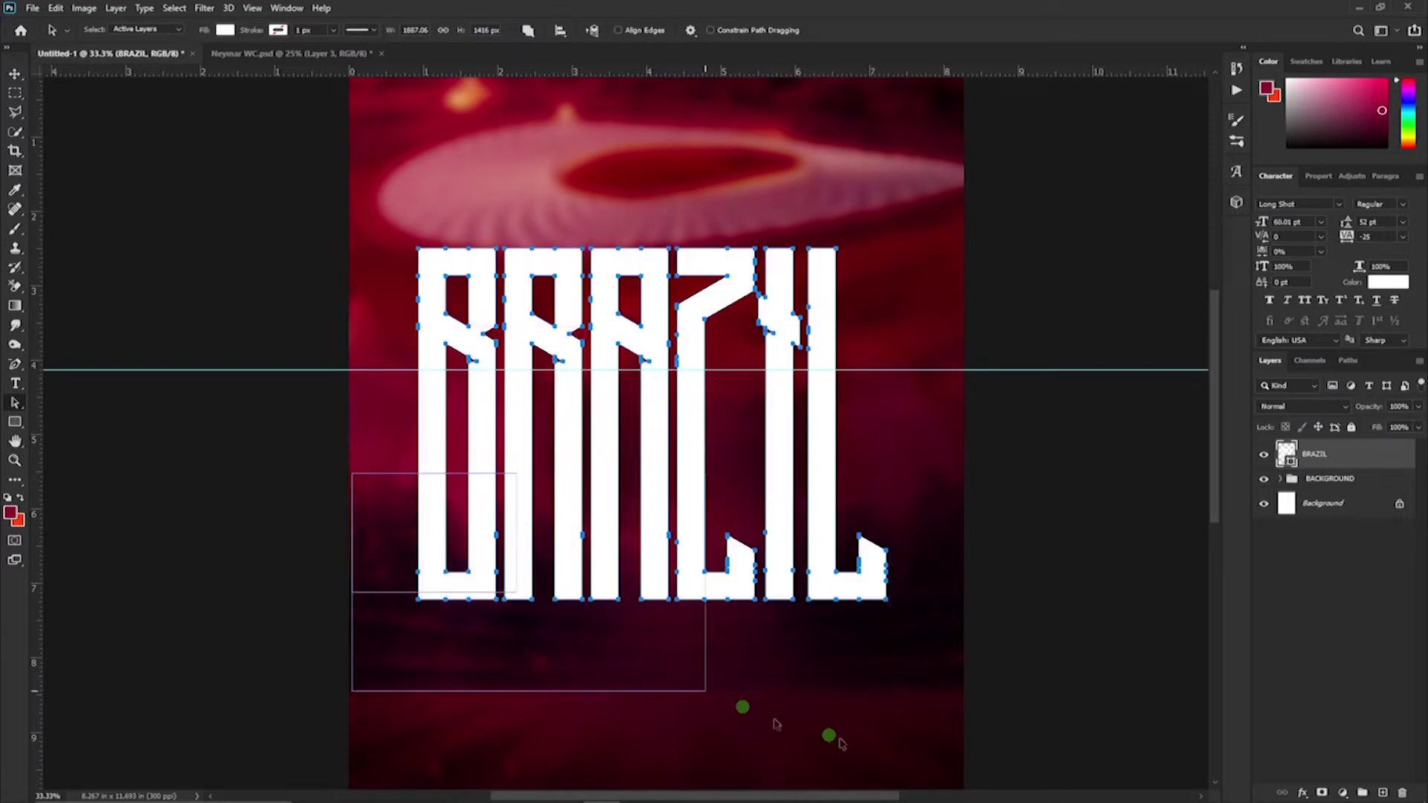
left_click_drag(860, 539, 864, 618)
key("ctrl+z")
Reselect the lower anchor points of the BRAZIL letters, extend them down to about 8.1 inches, and deselect the path
left_click_drag(363, 491, 917, 787)
left_click_drag(886, 541, 888, 632)
left_click(584, 549)
left_click(15, 73)
left_click(212, 199)
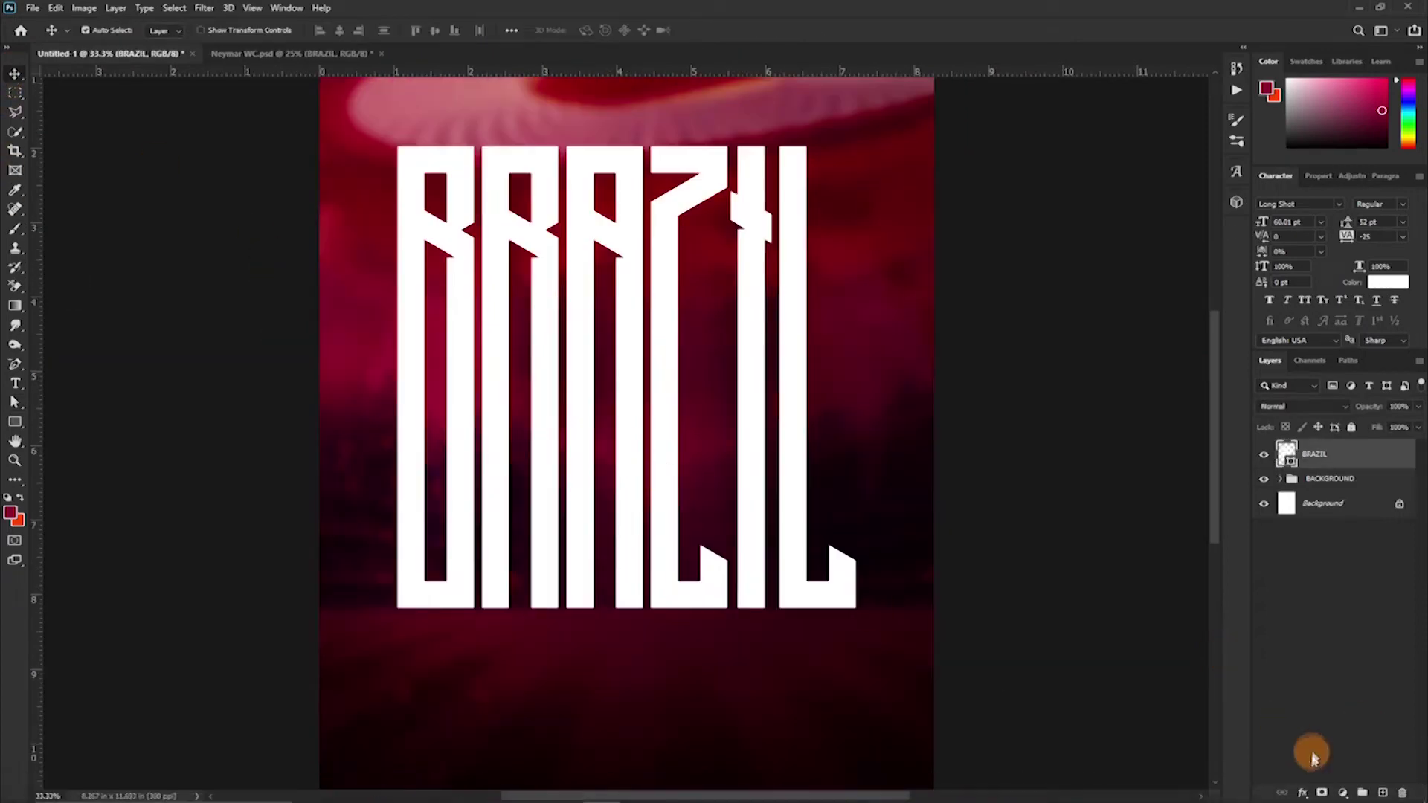
Add a layer mask to the BRAZIL layer and brush black at 12% opacity along the base of the letters
left_click(1322, 793)
left_click(16, 229)
left_click(92, 29)
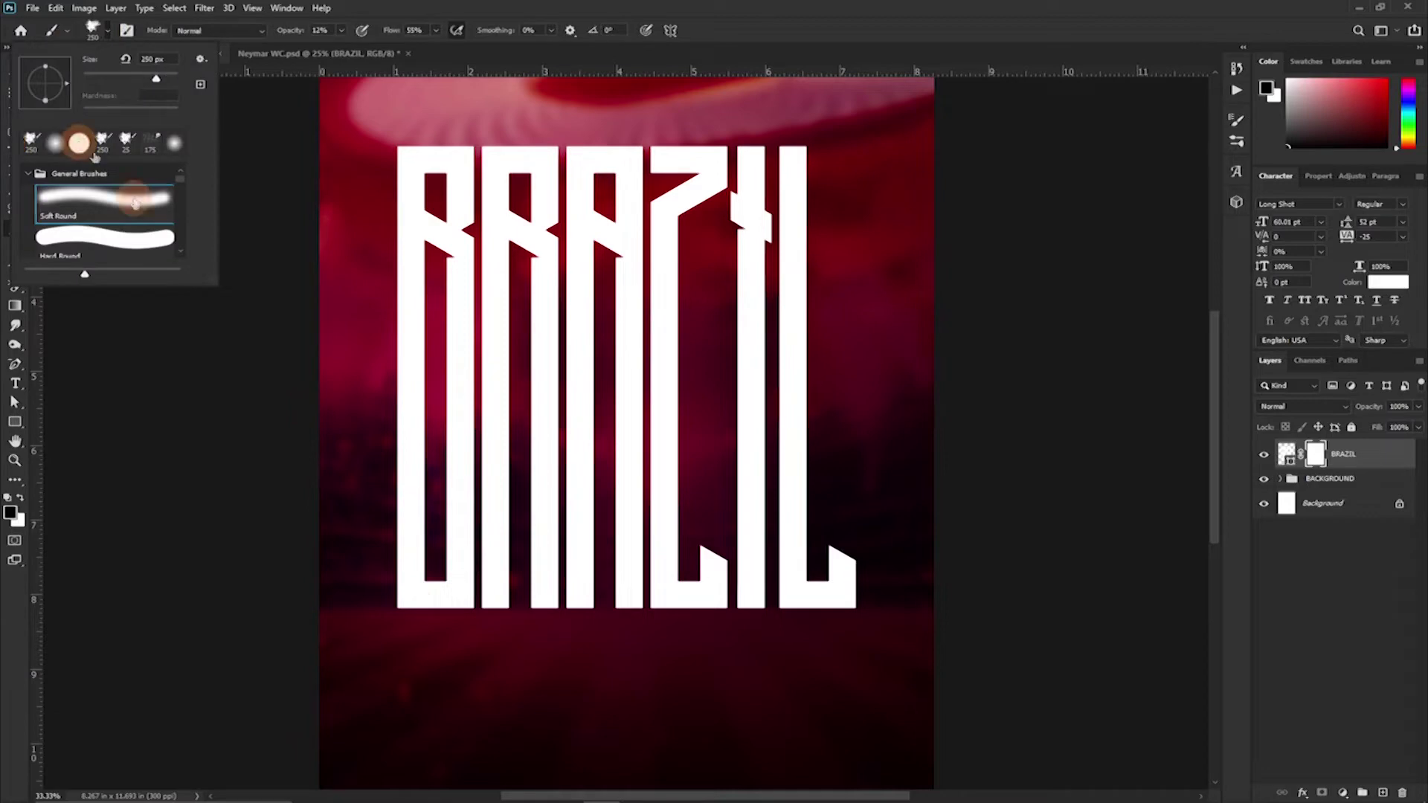
left_click(415, 603)
left_click_drag(416, 609, 861, 593)
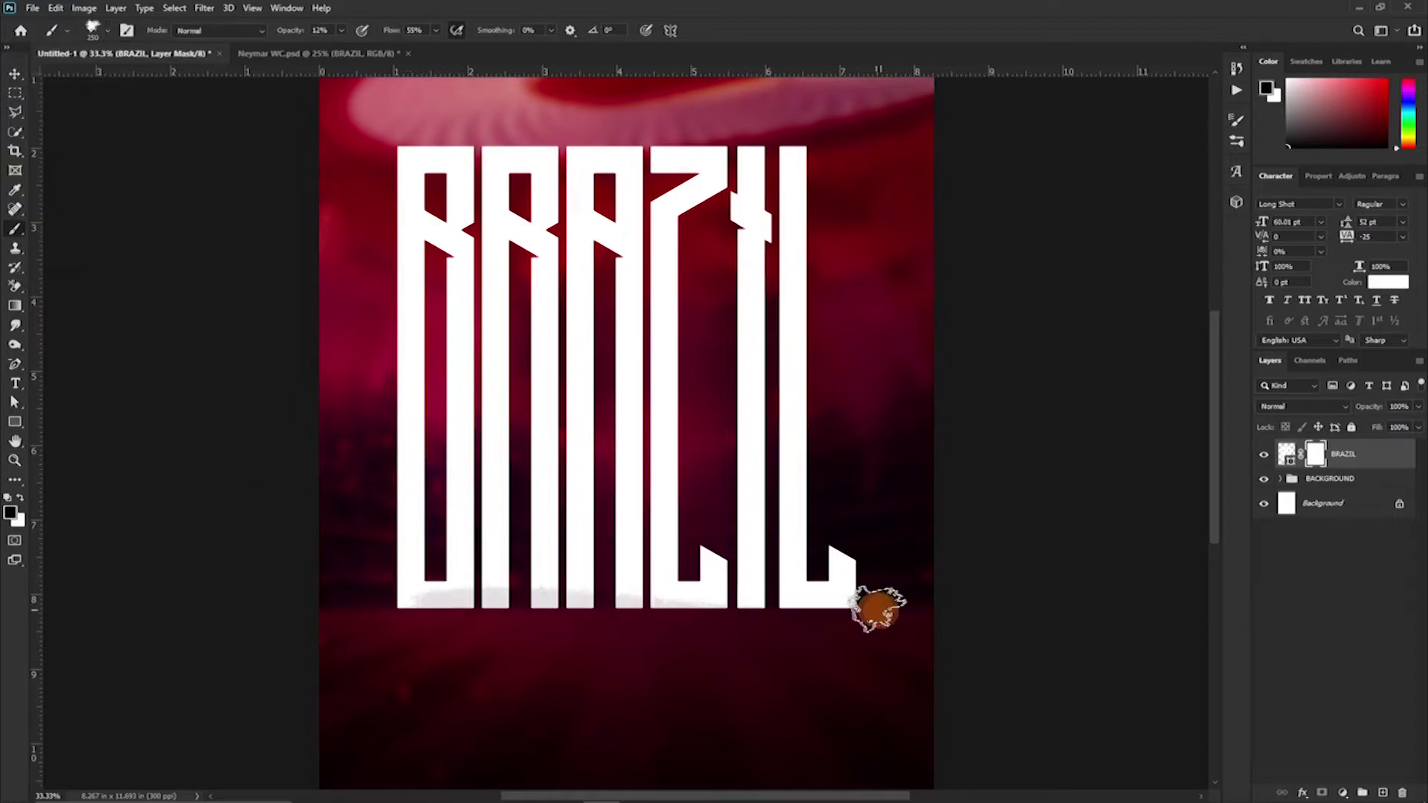
Switch to a Soft Round brush and fade the base of the BRAZIL letters further on the layer mask
left_click(108, 32)
double_click(104, 195)
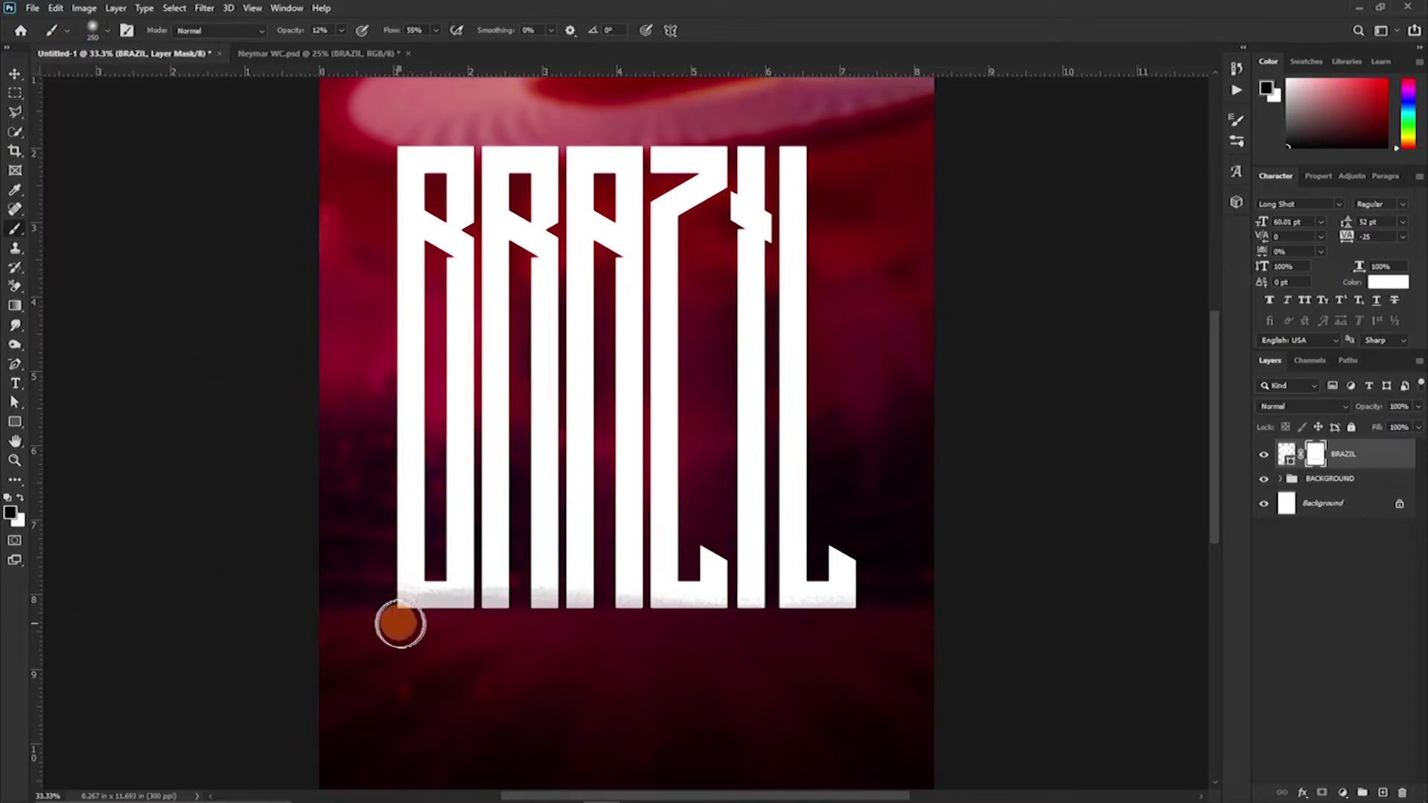
mouse_move(280, 596)
left_mouse_down()
mouse_move(881, 645)
mouse_move(928, 619)
mouse_move(1033, 635)
mouse_move(966, 634)
mouse_move(966, 609)
left_mouse_up()
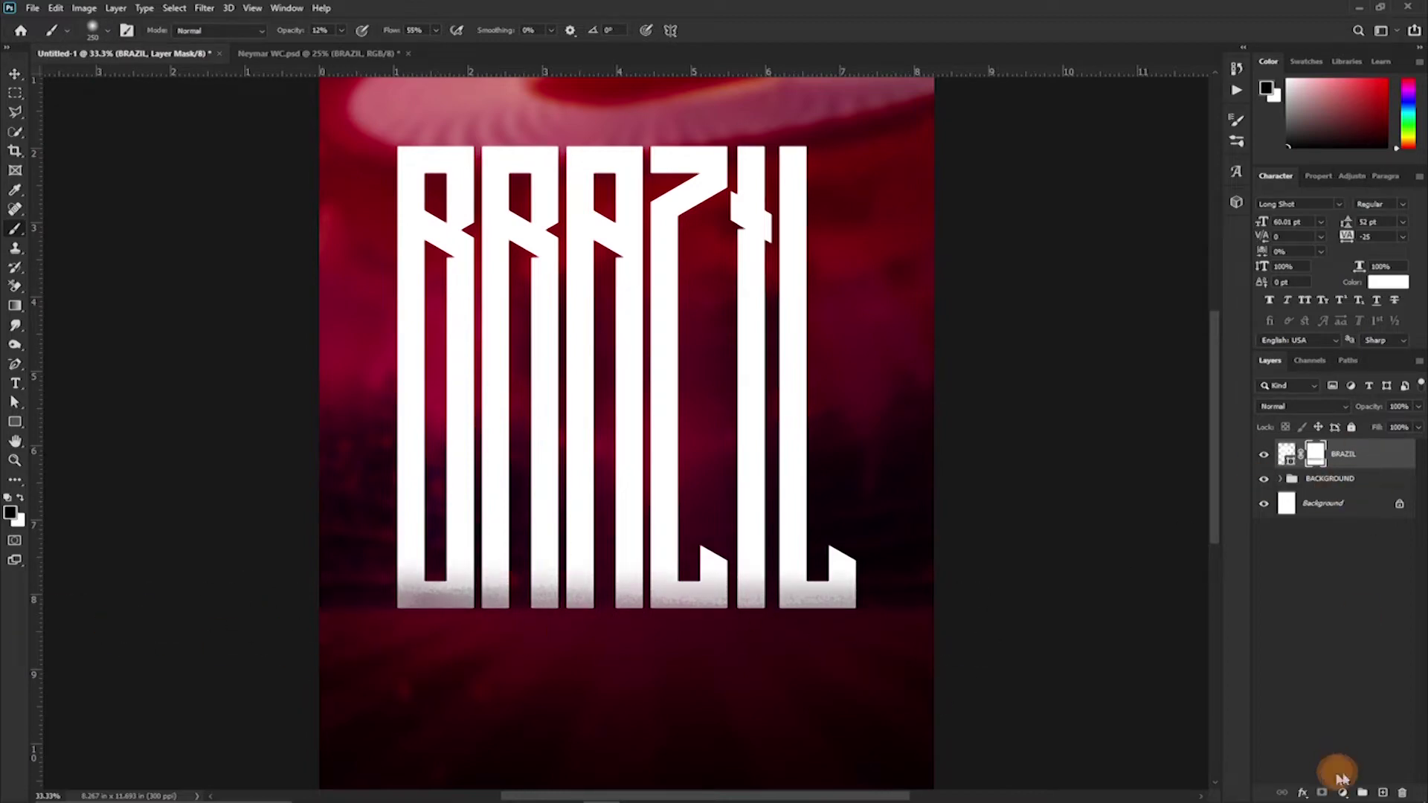
Create a new layer above the BRAZIL layer and clip it to the lettering
left_click(1383, 793)
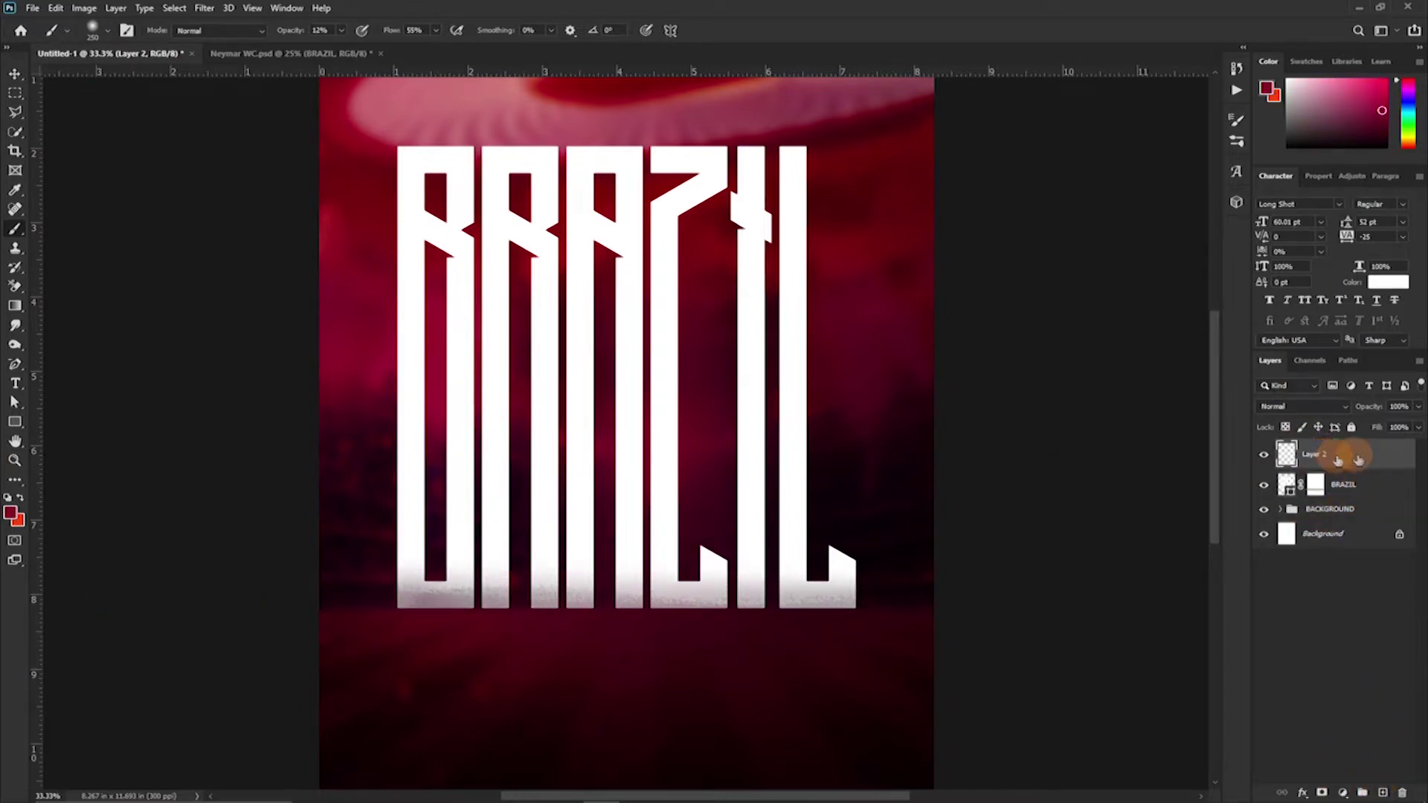
right_click(1358, 460)
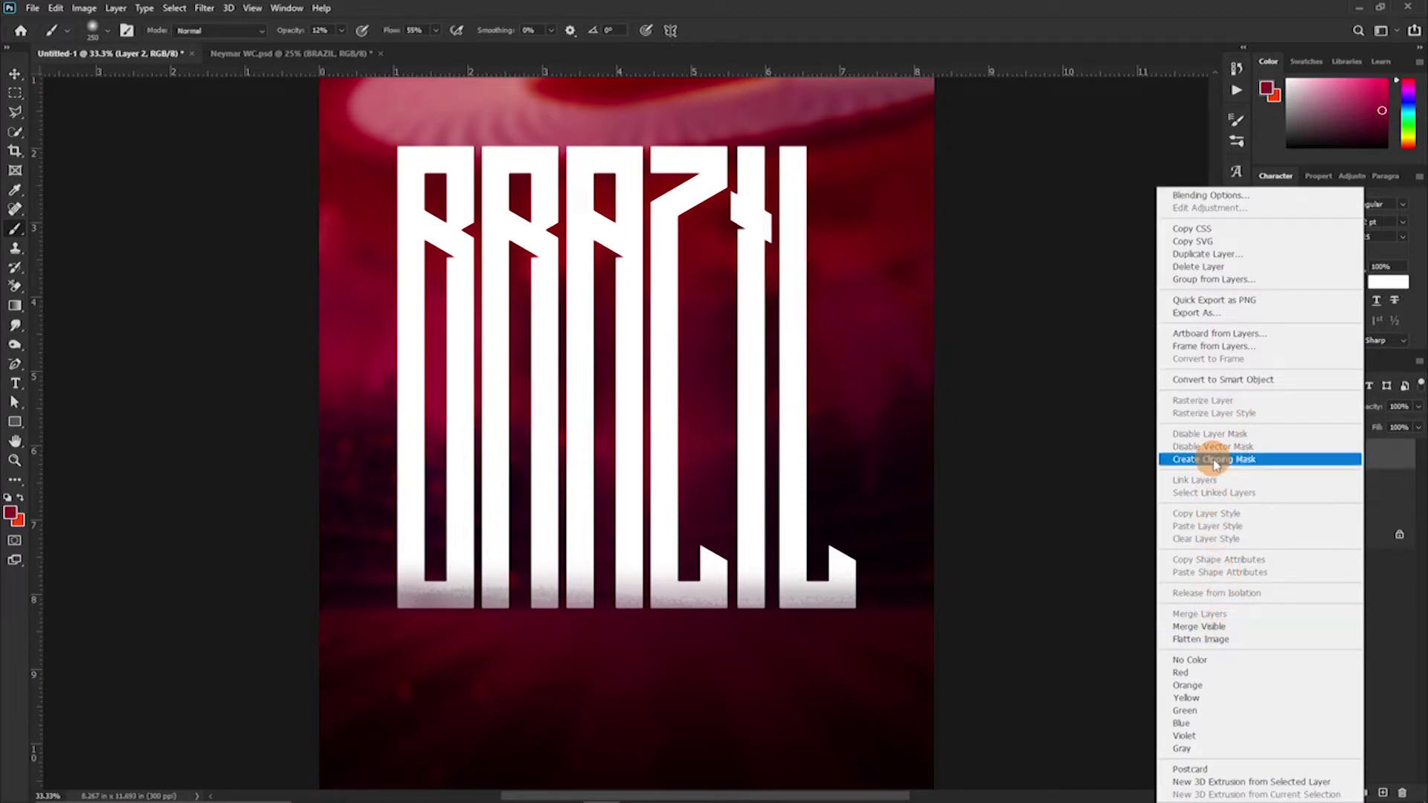
left_click(1128, 354)
left_click(814, 791)
left_click(816, 789)
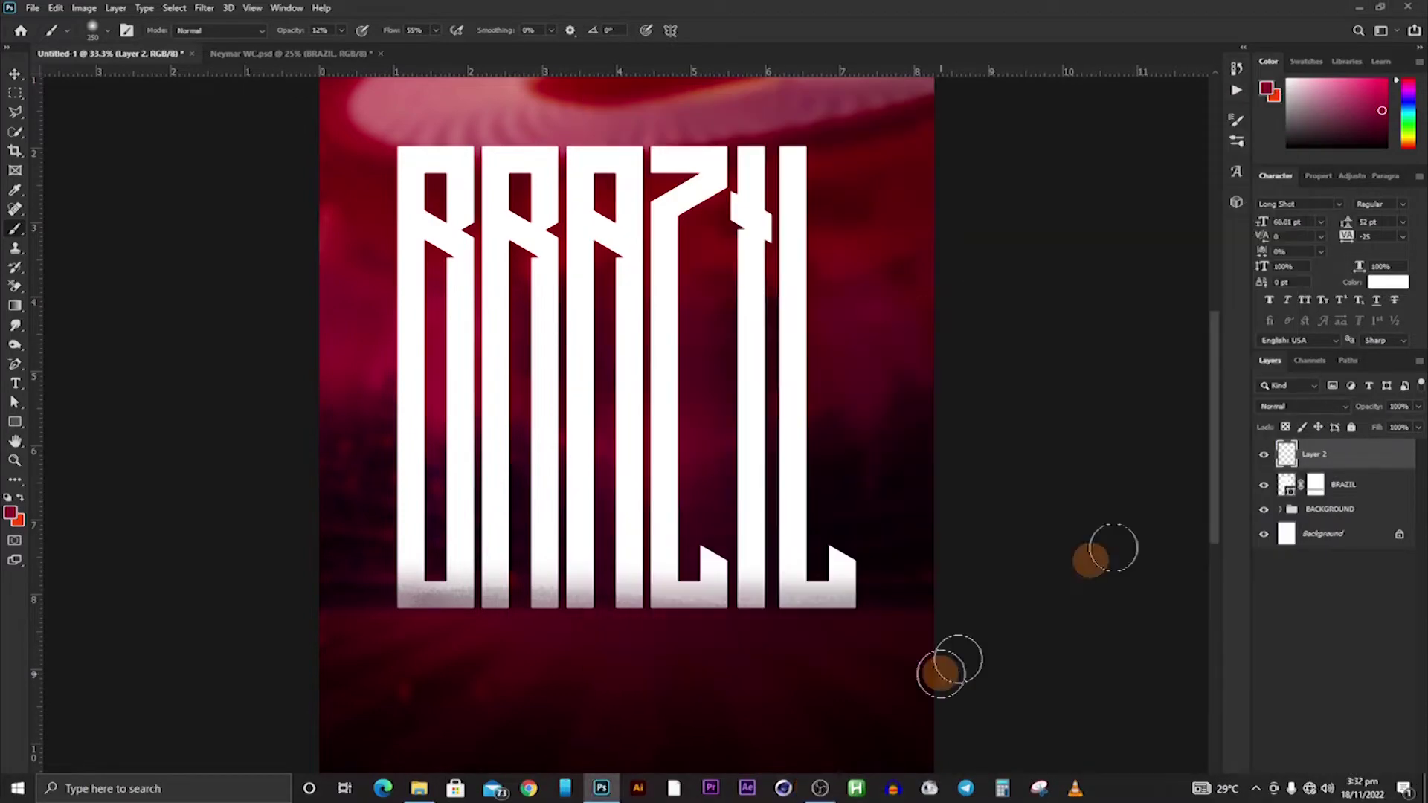
left_click(1291, 469, "alt")
Sample a dark background red and shade the lower part of the letters with an 800 px soft brush at 6% opacity
left_click(20, 498)
left_click(426, 621, "alt")
key("]")
key("]")
key("]")
mouse_move(402, 619)
left_mouse_down()
mouse_move(867, 618)
mouse_move(221, 612)
left_mouse_up()
mouse_move(221, 611)
left_mouse_down()
mouse_move(967, 629)
mouse_move(159, 628)
left_mouse_up()
left_click_drag(271, 37, 276, 37)
key("]")
key("]")
key("]")
mouse_move(411, 597)
left_mouse_down()
mouse_move(119, 593)
mouse_move(902, 570)
mouse_move(182, 708)
left_mouse_up()
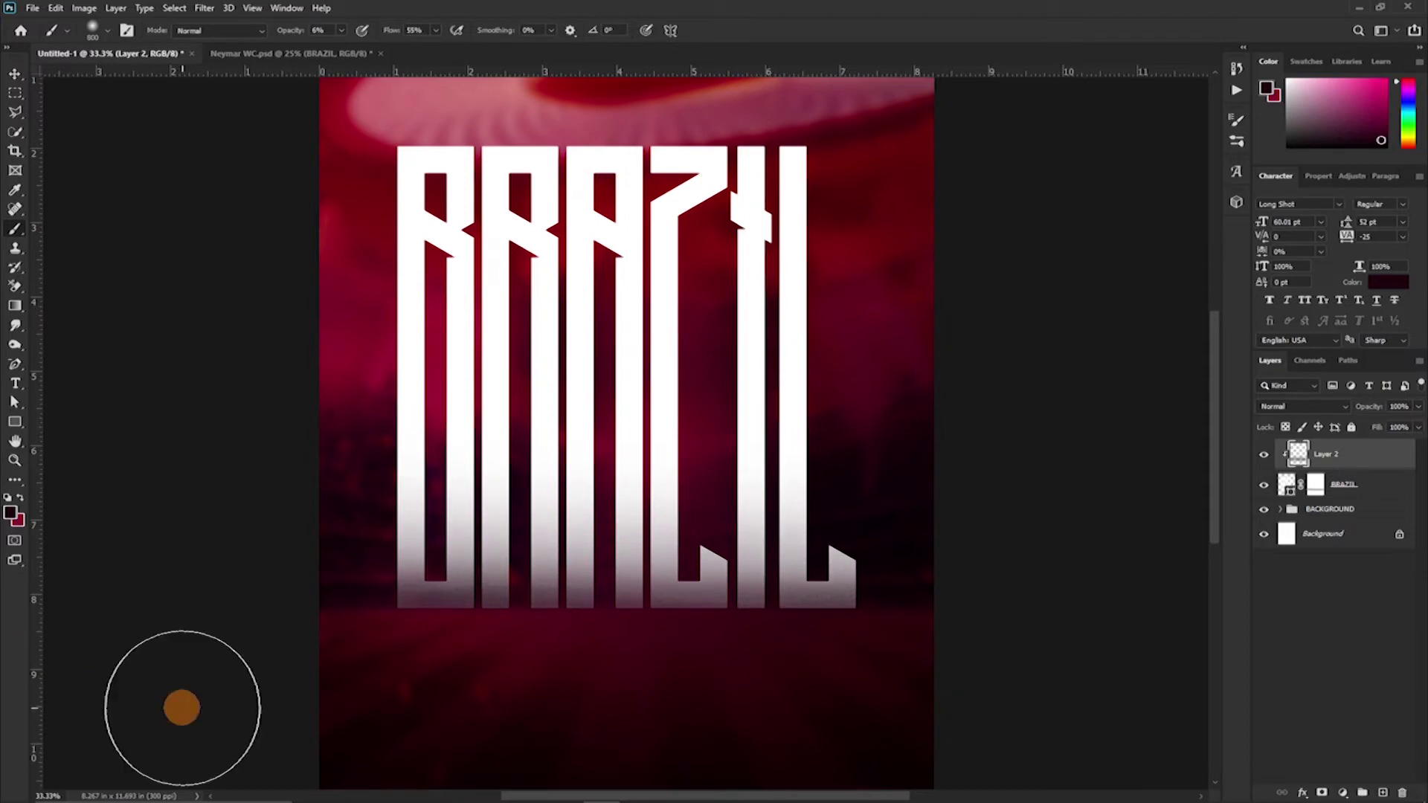
key("v")
scroll(661, 457, "down", 5)
scroll(897, 430, "up", 2)
left_click(15, 461)
left_click_drag(883, 474, 853, 460)
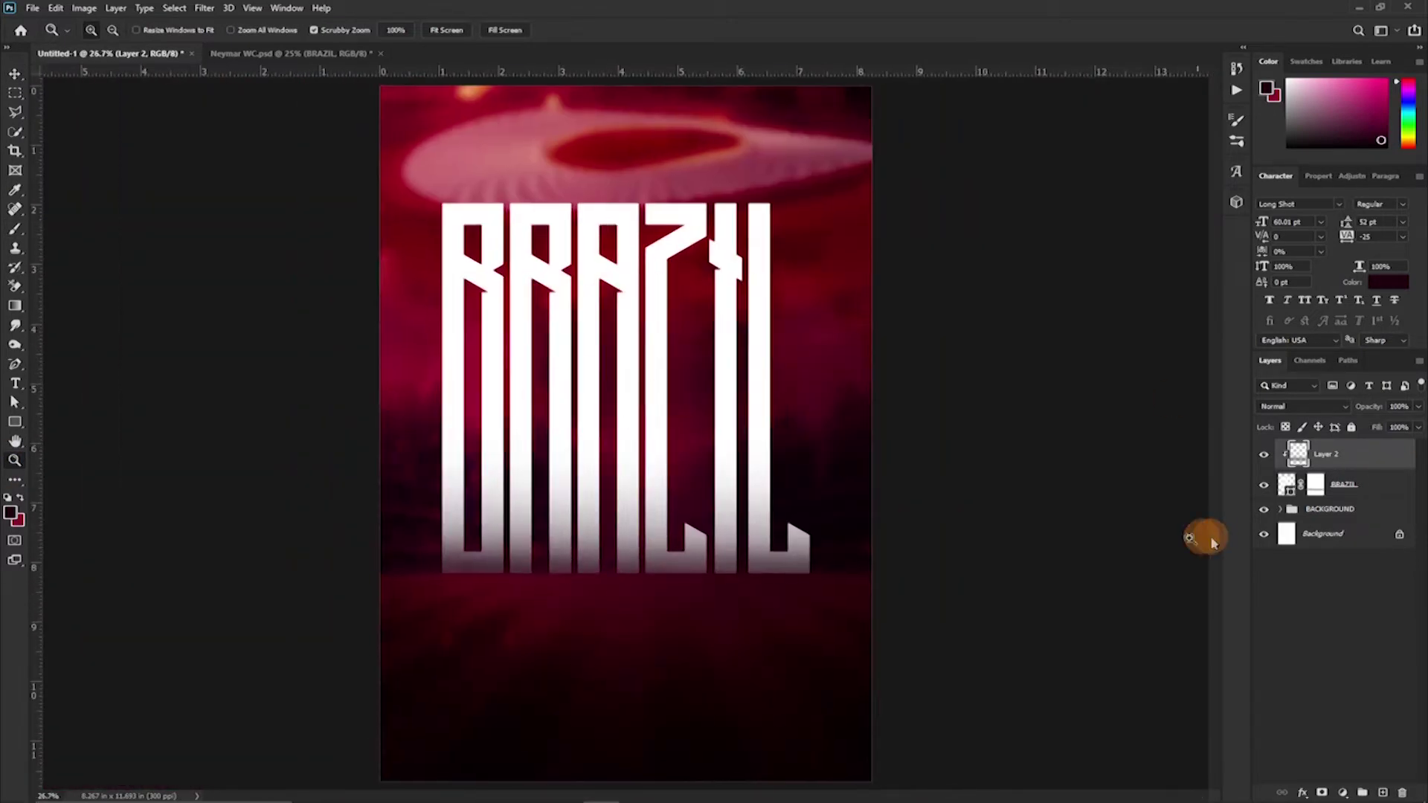
Open the Neymar photo as a separate document and select its subject
left_click(420, 787)
left_click_drag(253, 189, 686, 23)
left_click(174, 8)
left_click(202, 181)
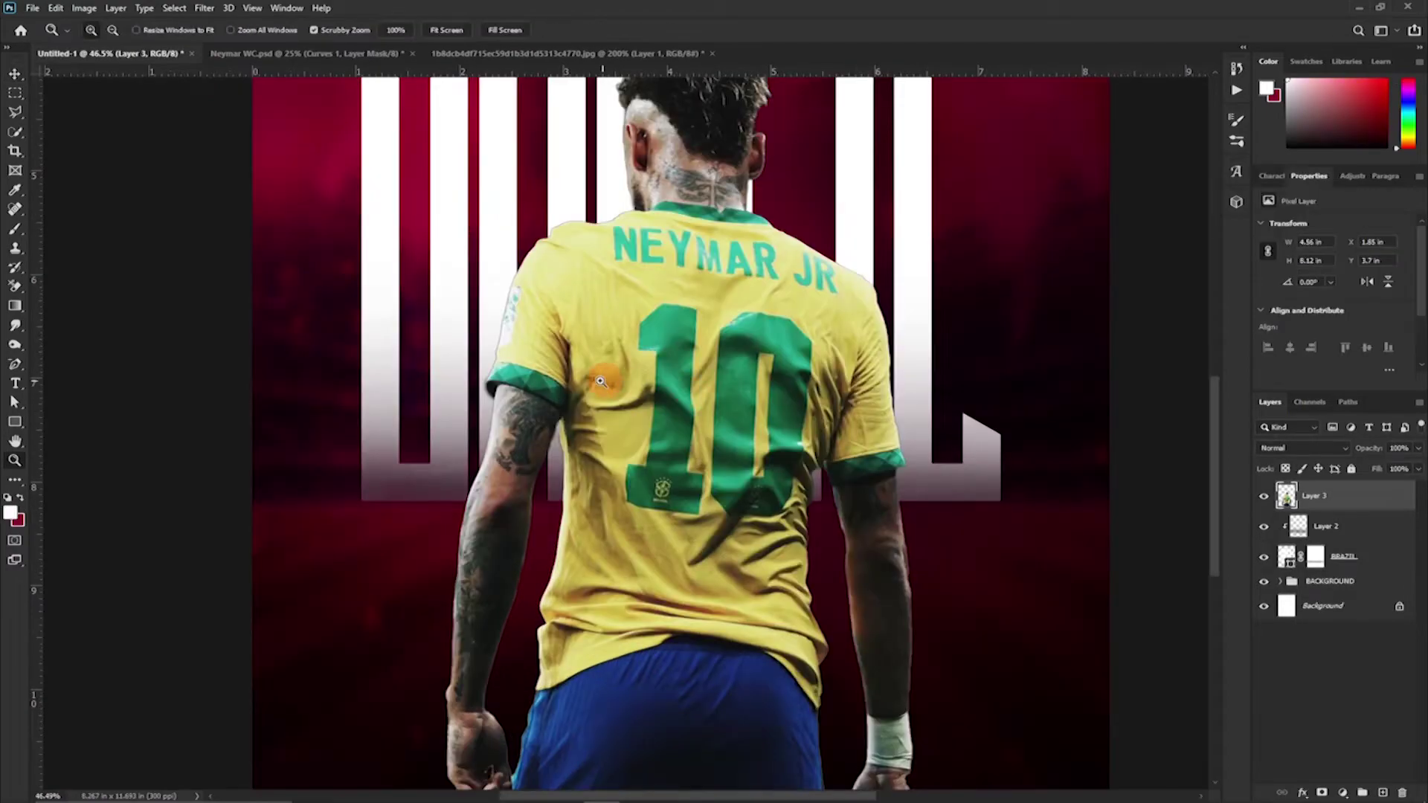
Remove the black matte from the edges of the Neymar cutout on Layer 3
left_click_drag(594, 376, 532, 407)
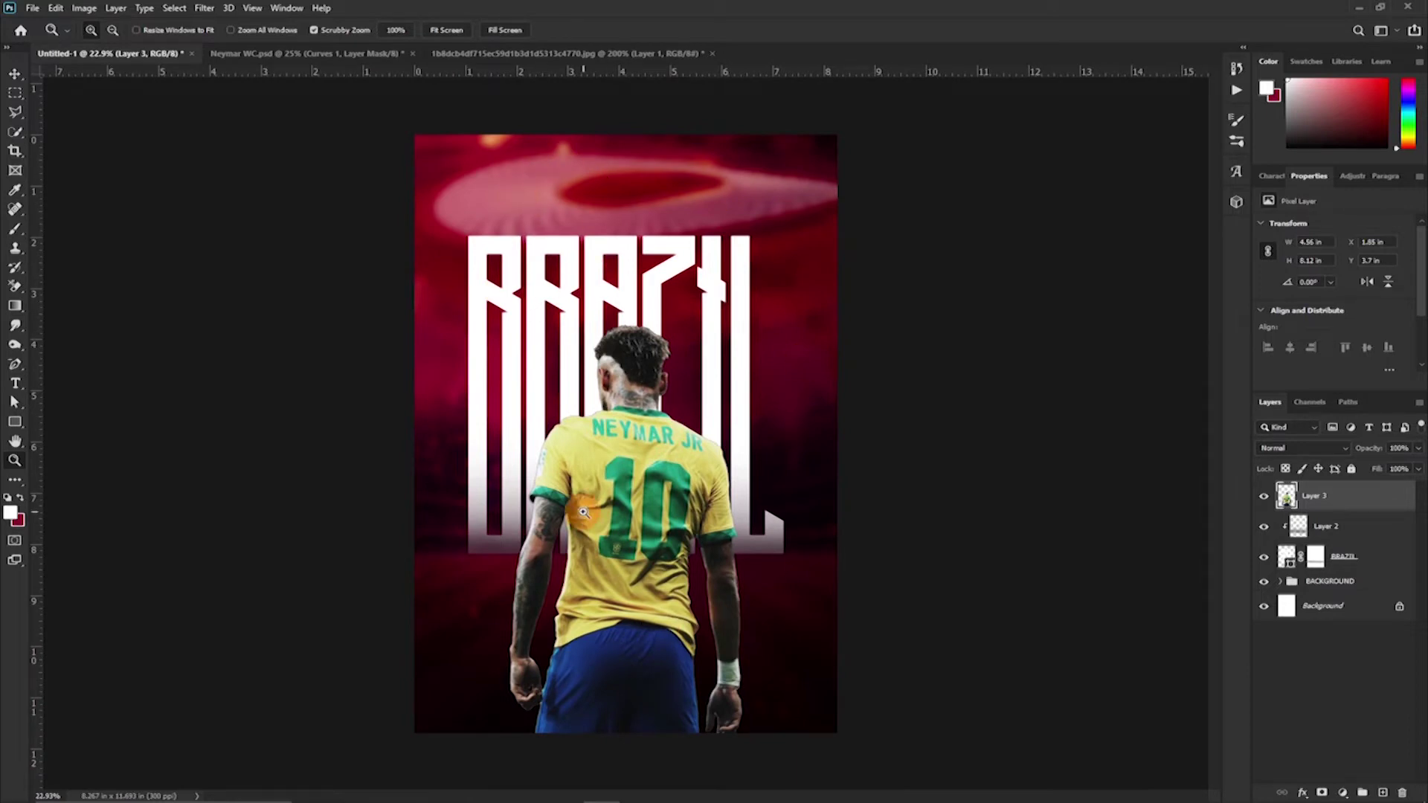
left_click_drag(583, 511, 735, 480)
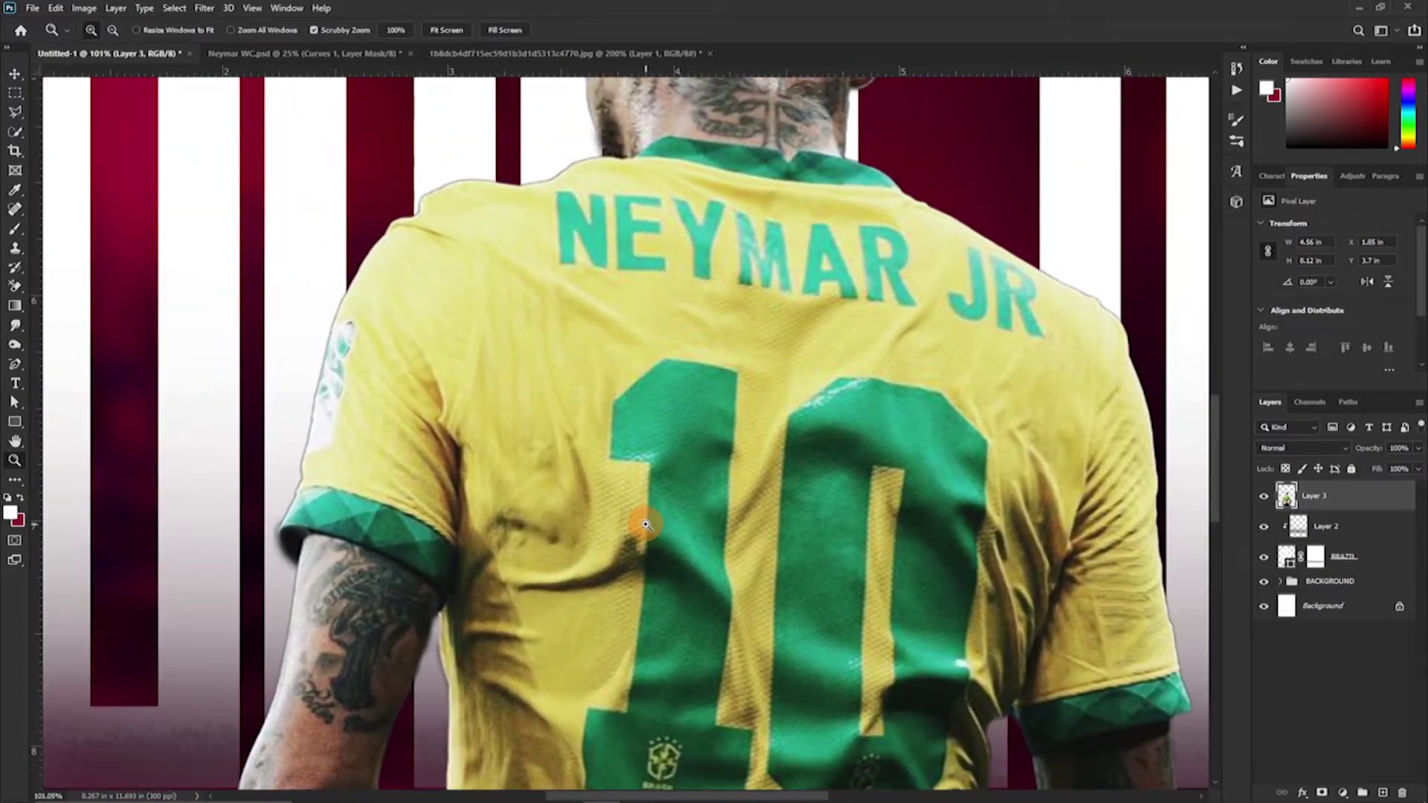
key("v")
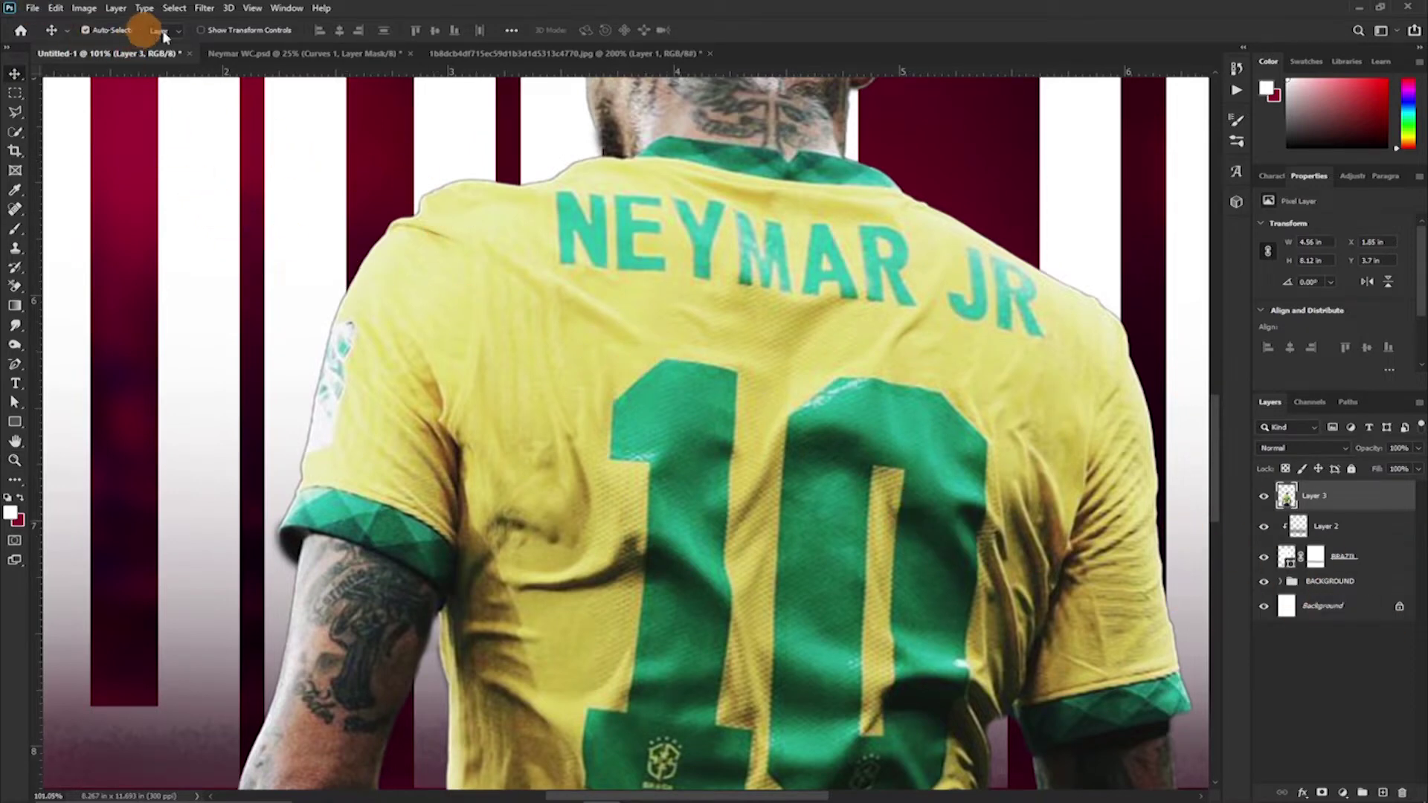
left_click(118, 8)
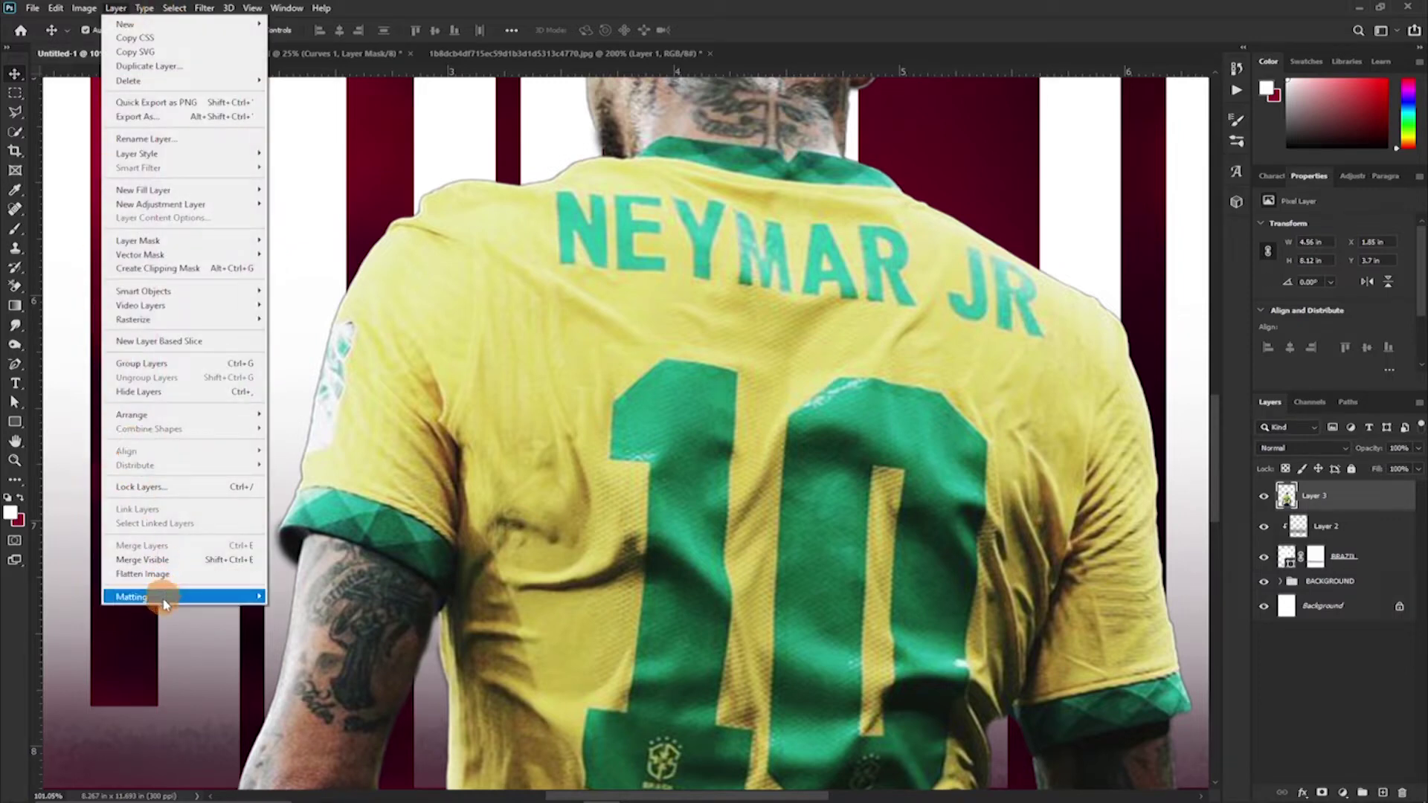
mouse_move(164, 600)
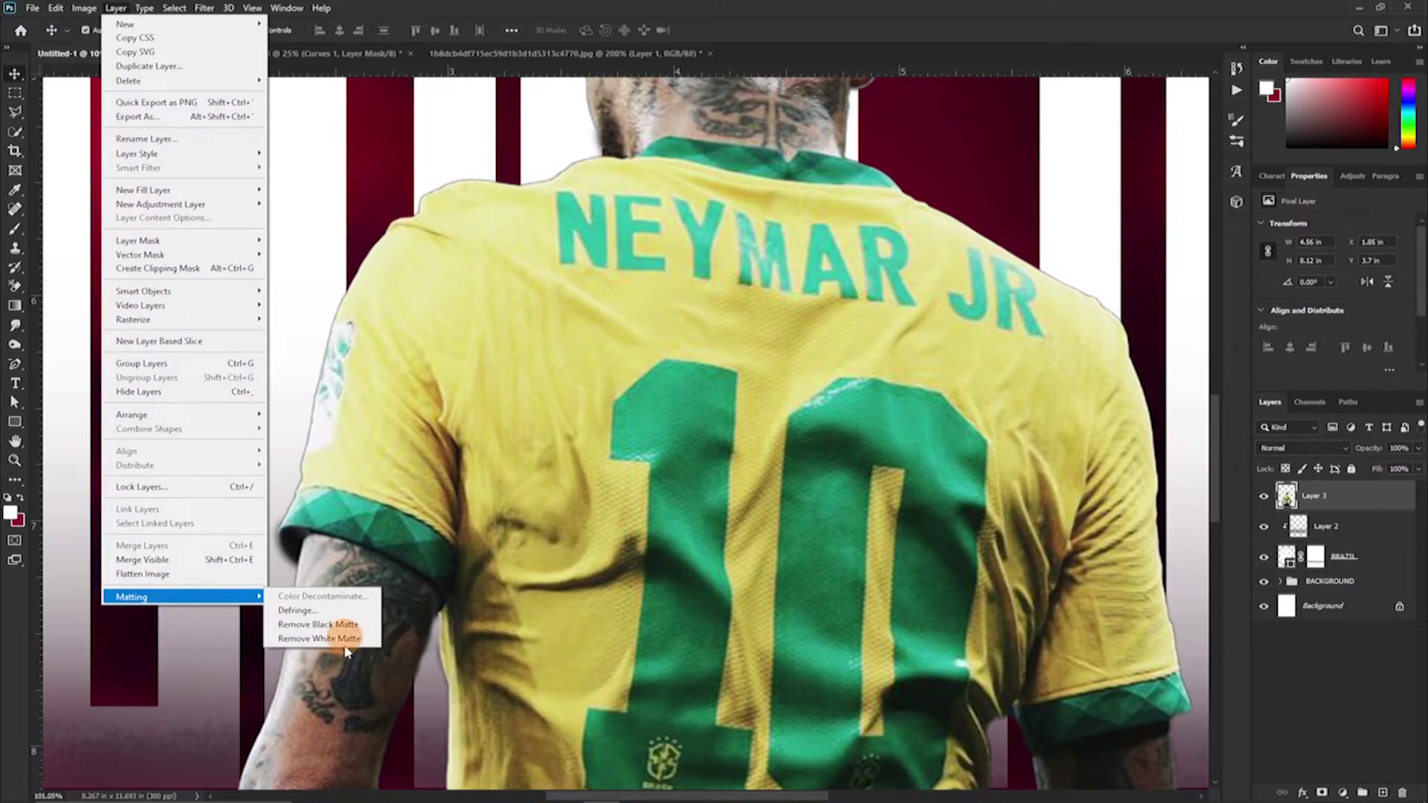
left_click(325, 628)
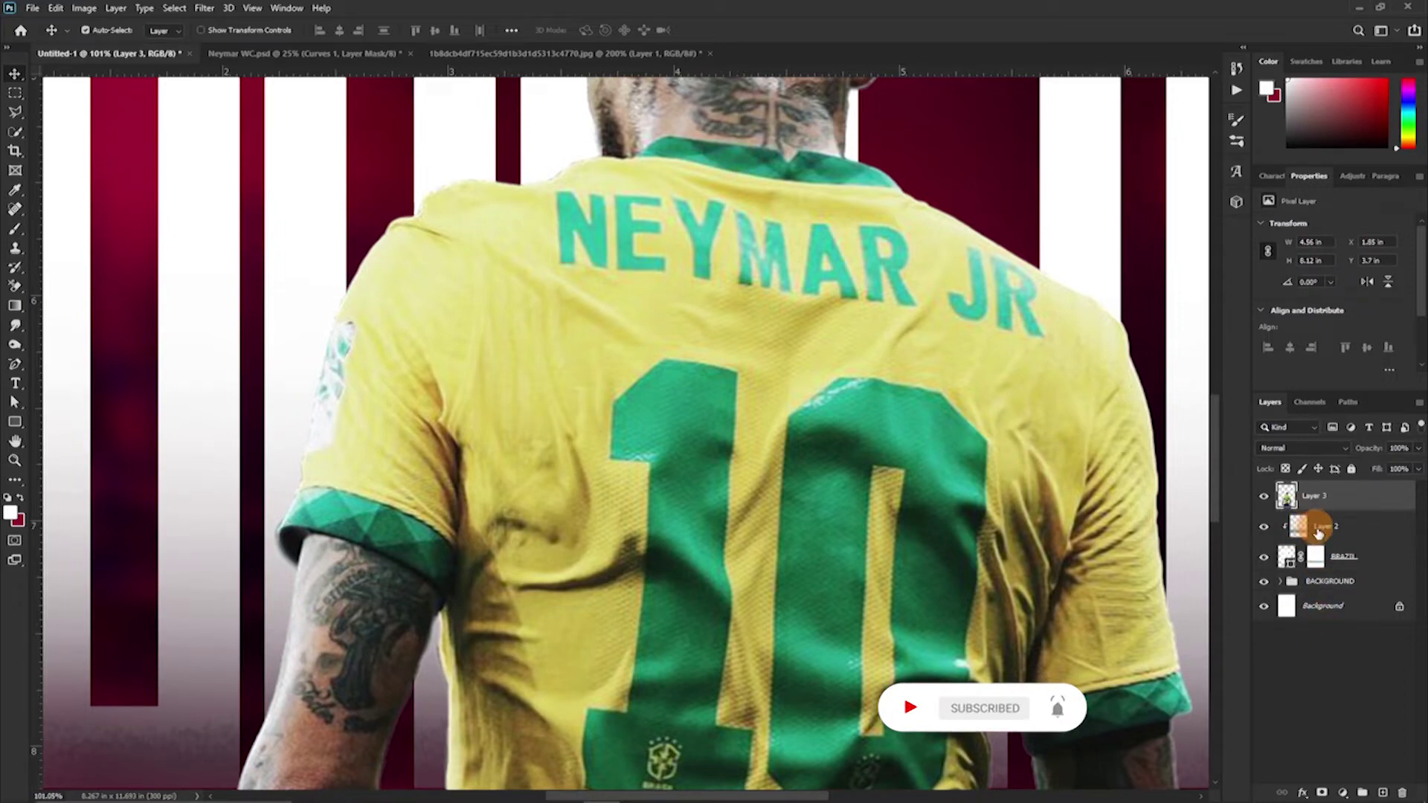
Add a Curves adjustment layer above the Neymar cutout and clip it to that layer
scroll(696, 460, "up", 1)
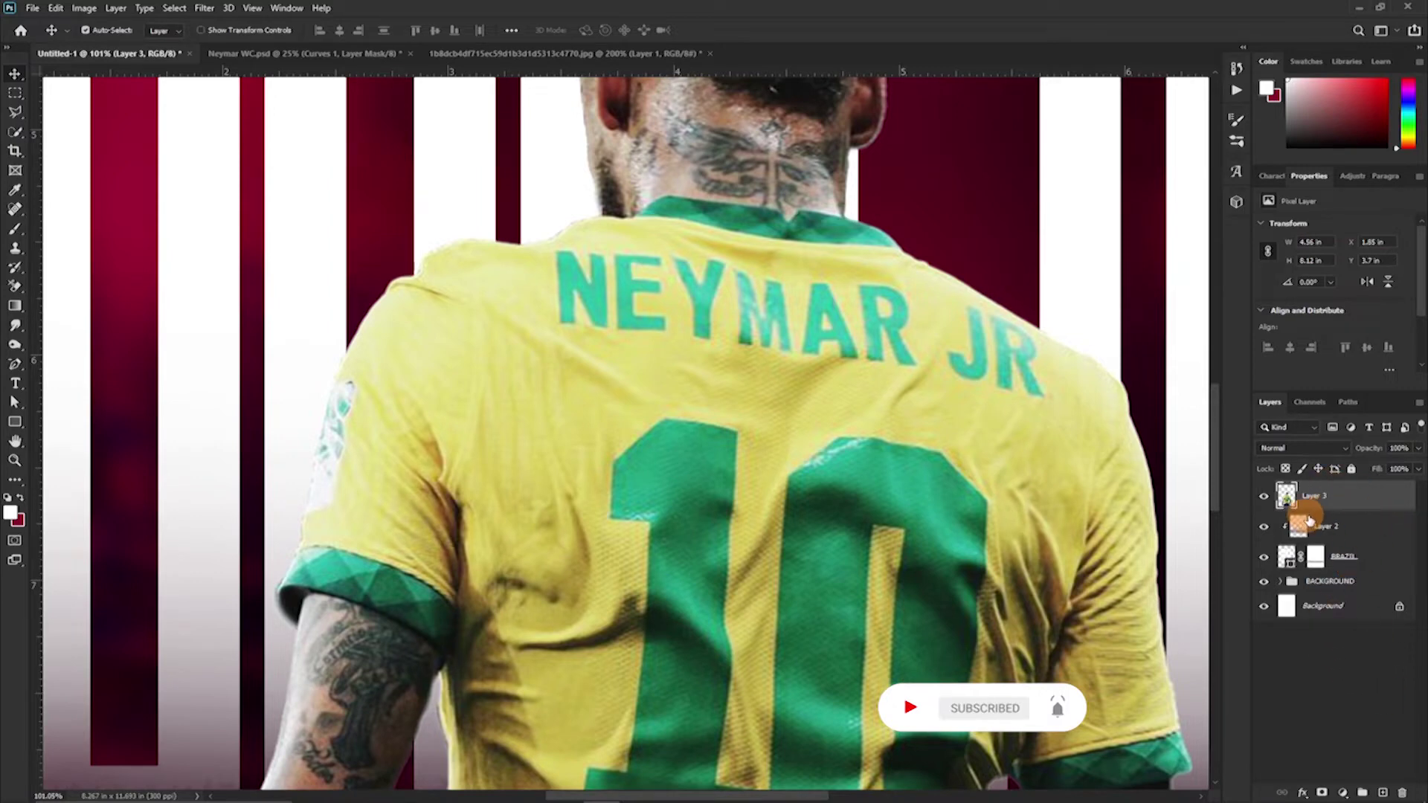
left_click(1343, 794)
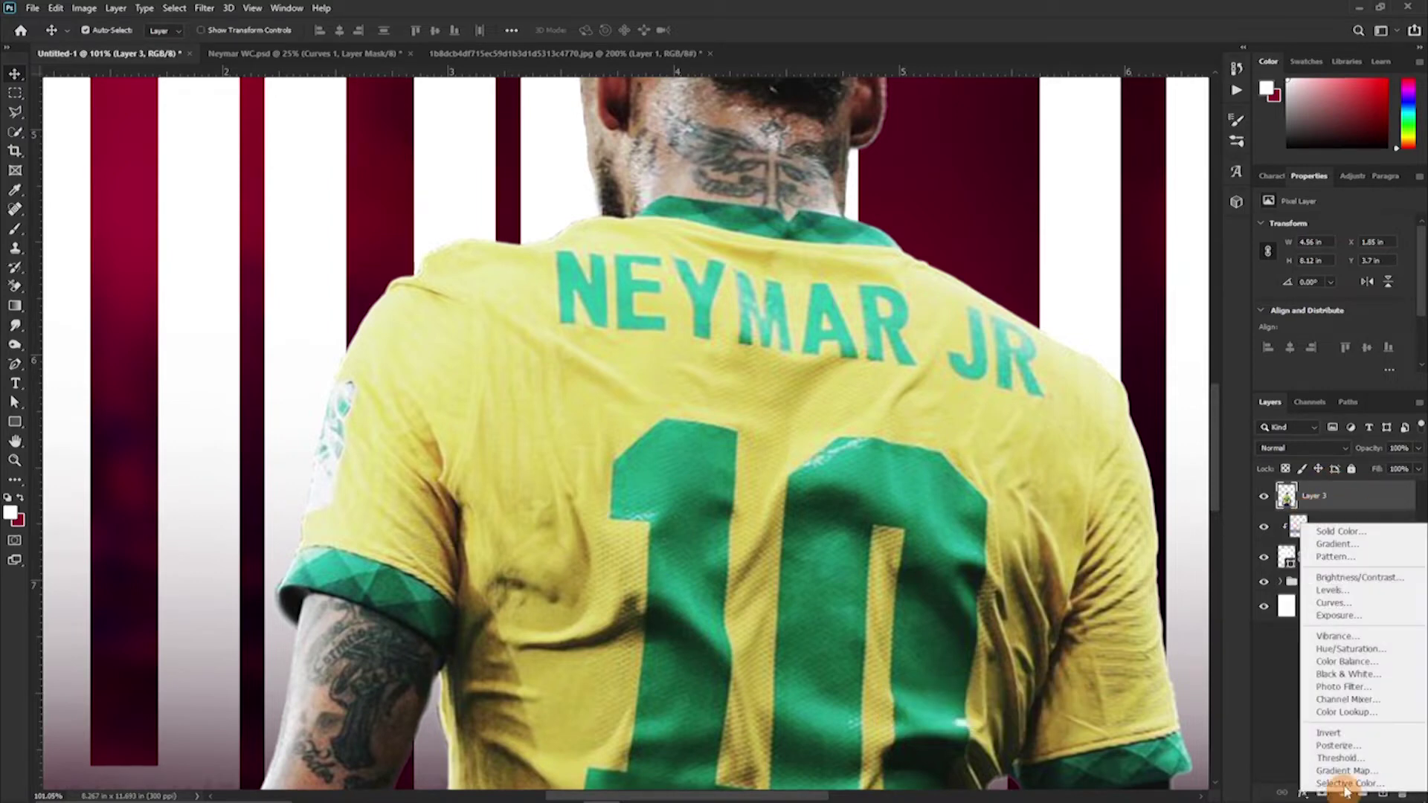
left_click(1333, 603)
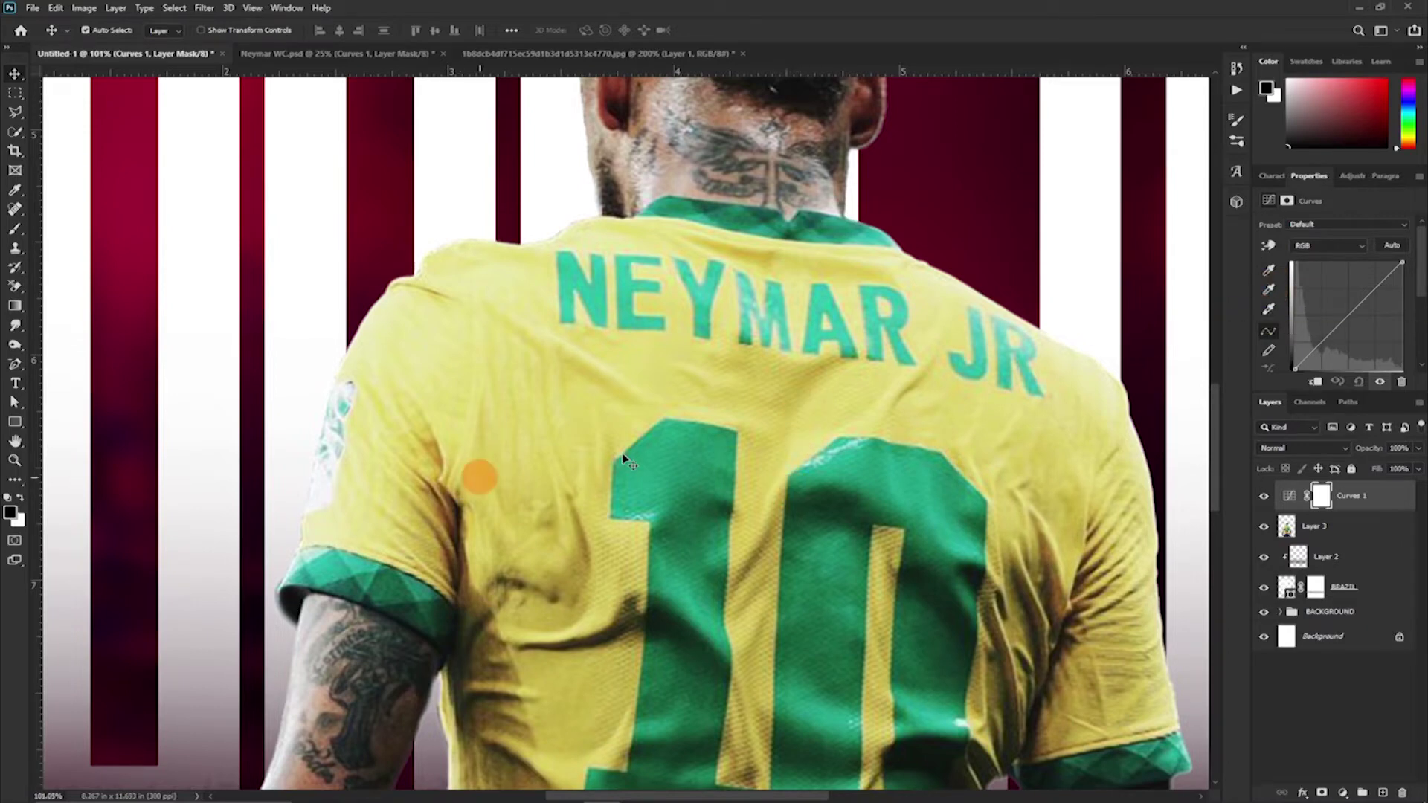
left_click(11, 463)
left_click_drag(572, 397, 510, 424)
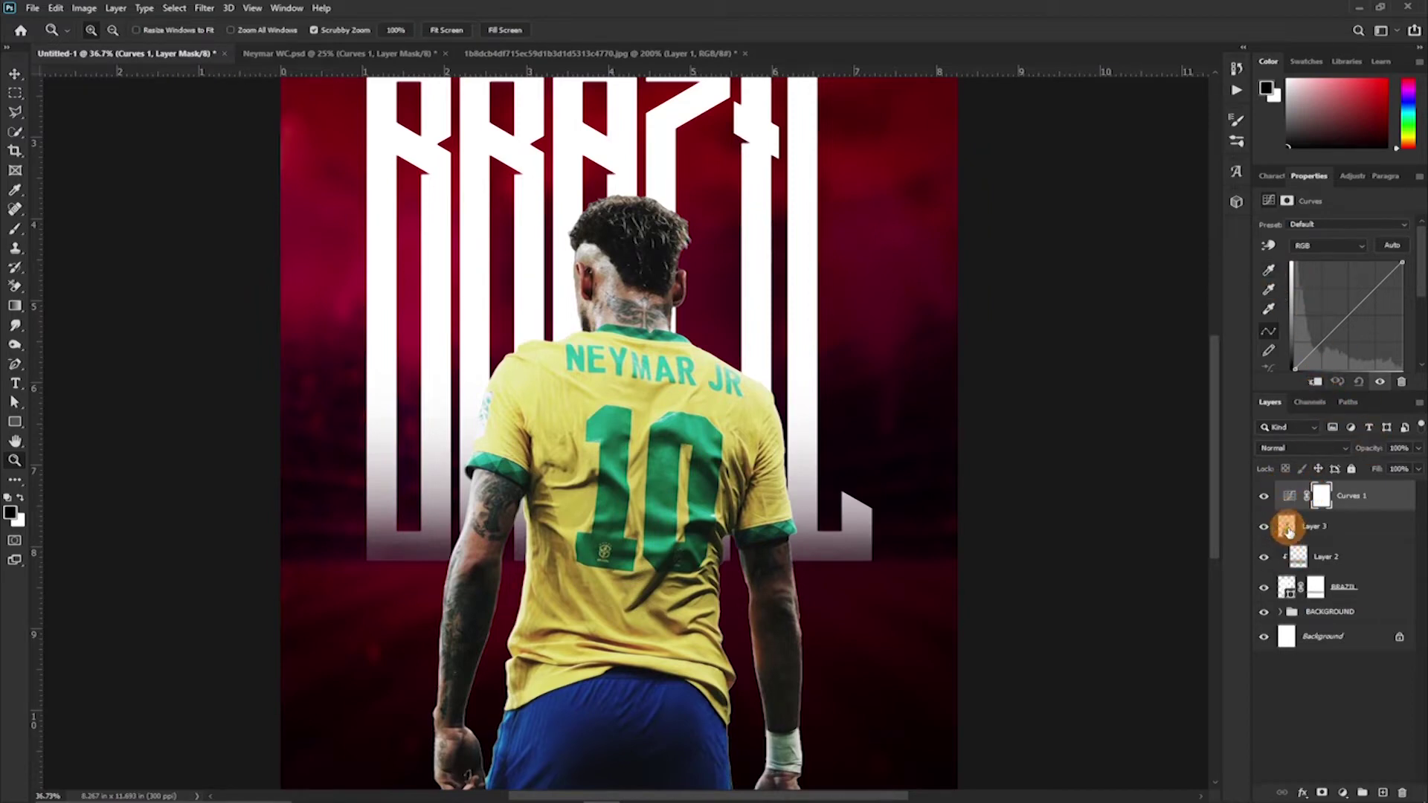
left_click(1314, 381)
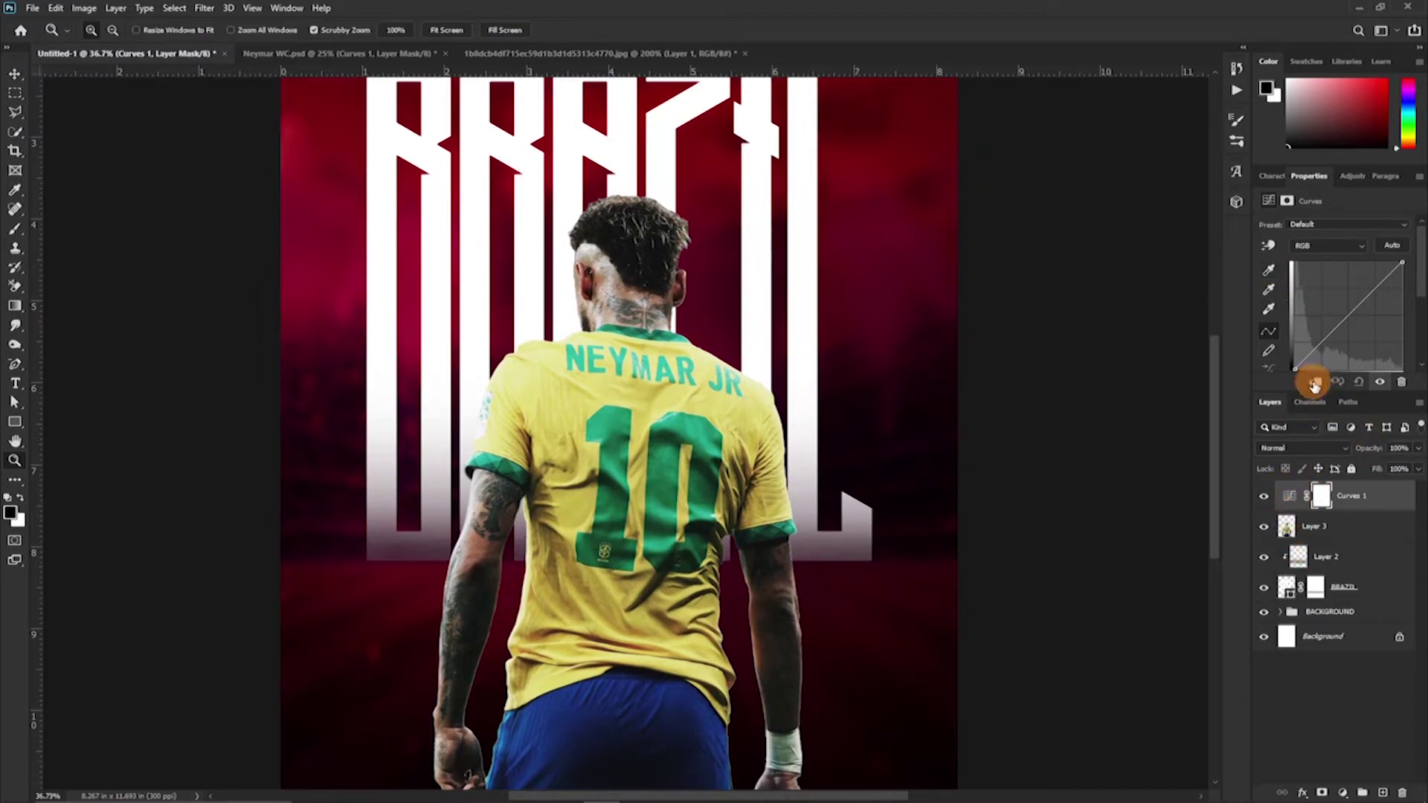
Set the black point of the clipped Curves adjustment by sampling a dark area of the player
left_click(1267, 271)
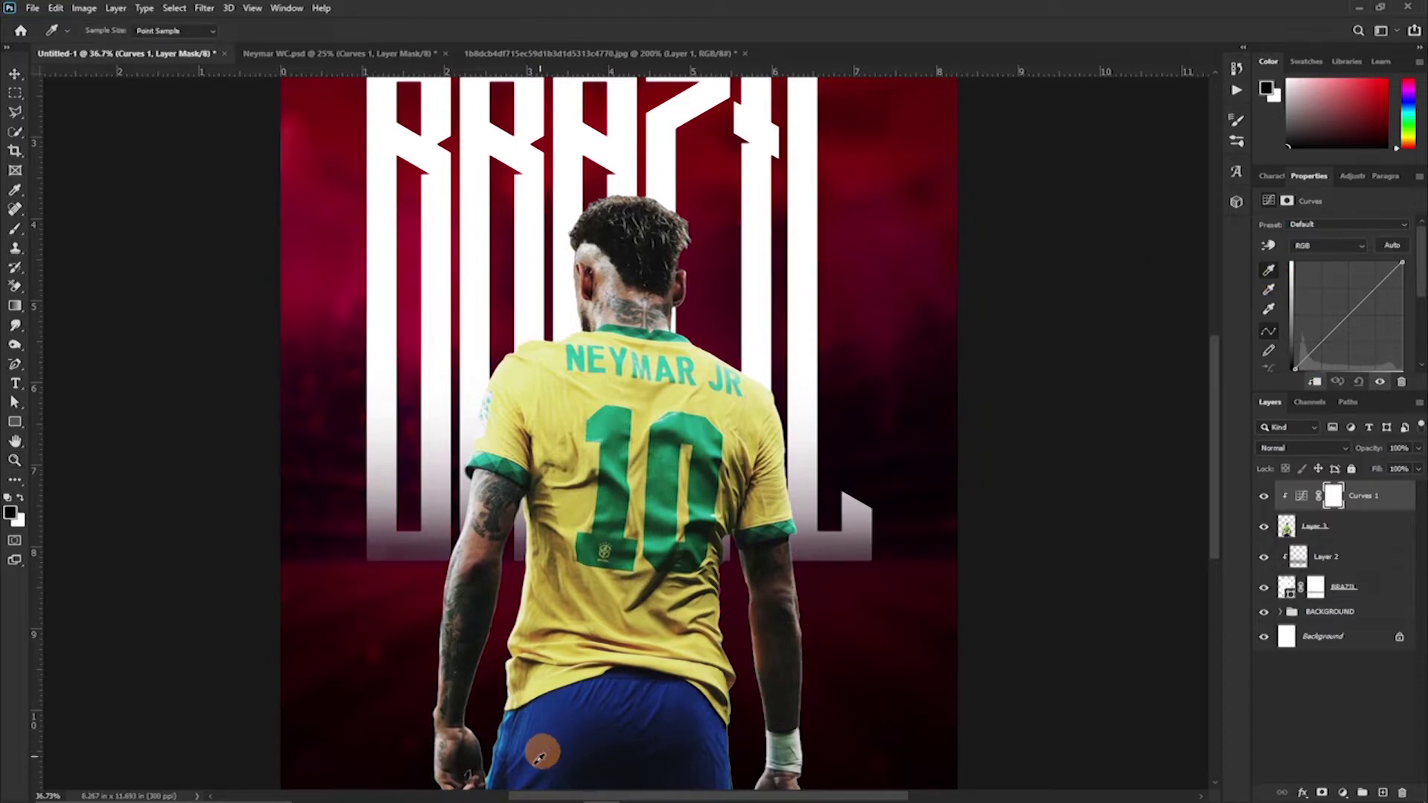
scroll(414, 688, "down", 2)
scroll(414, 688, "down", 1)
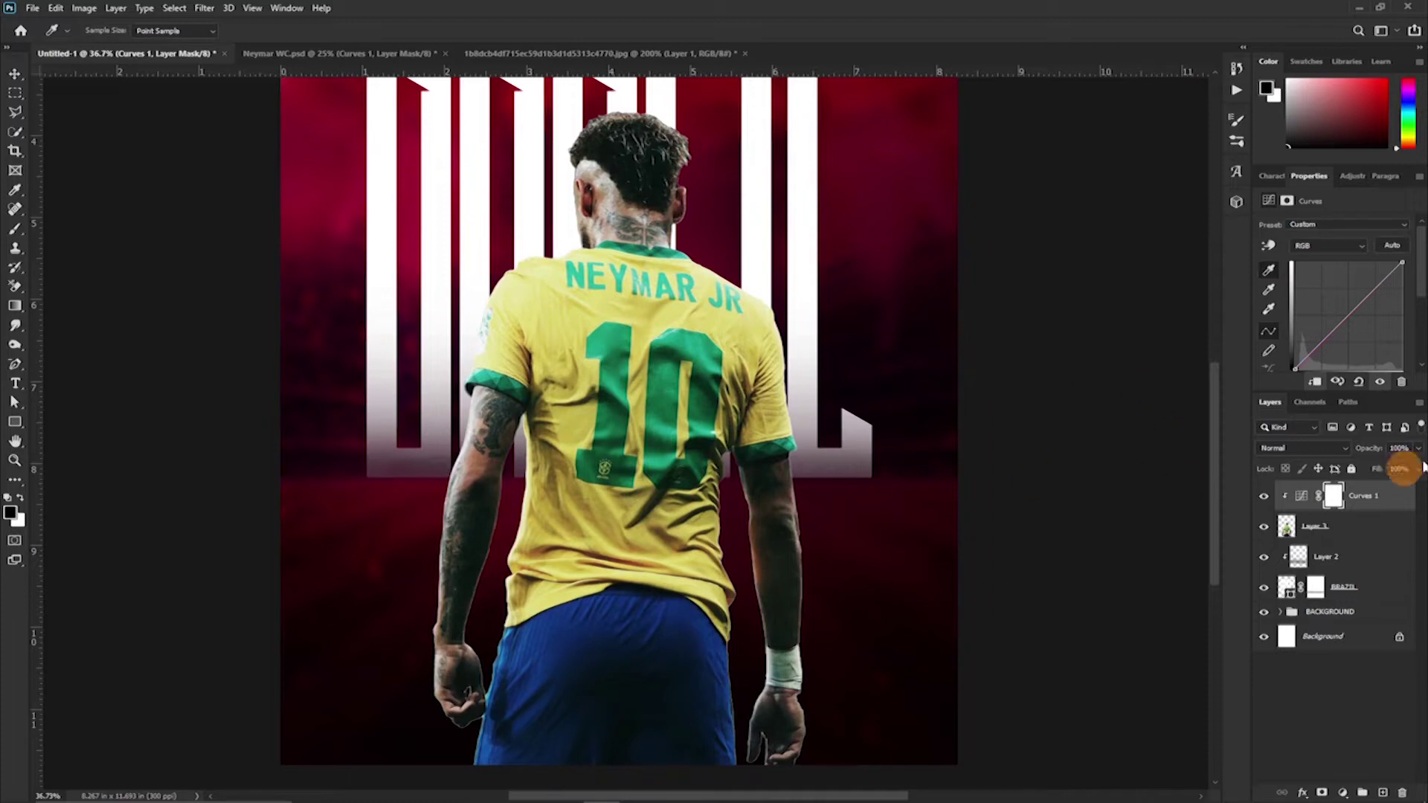
left_click(746, 353)
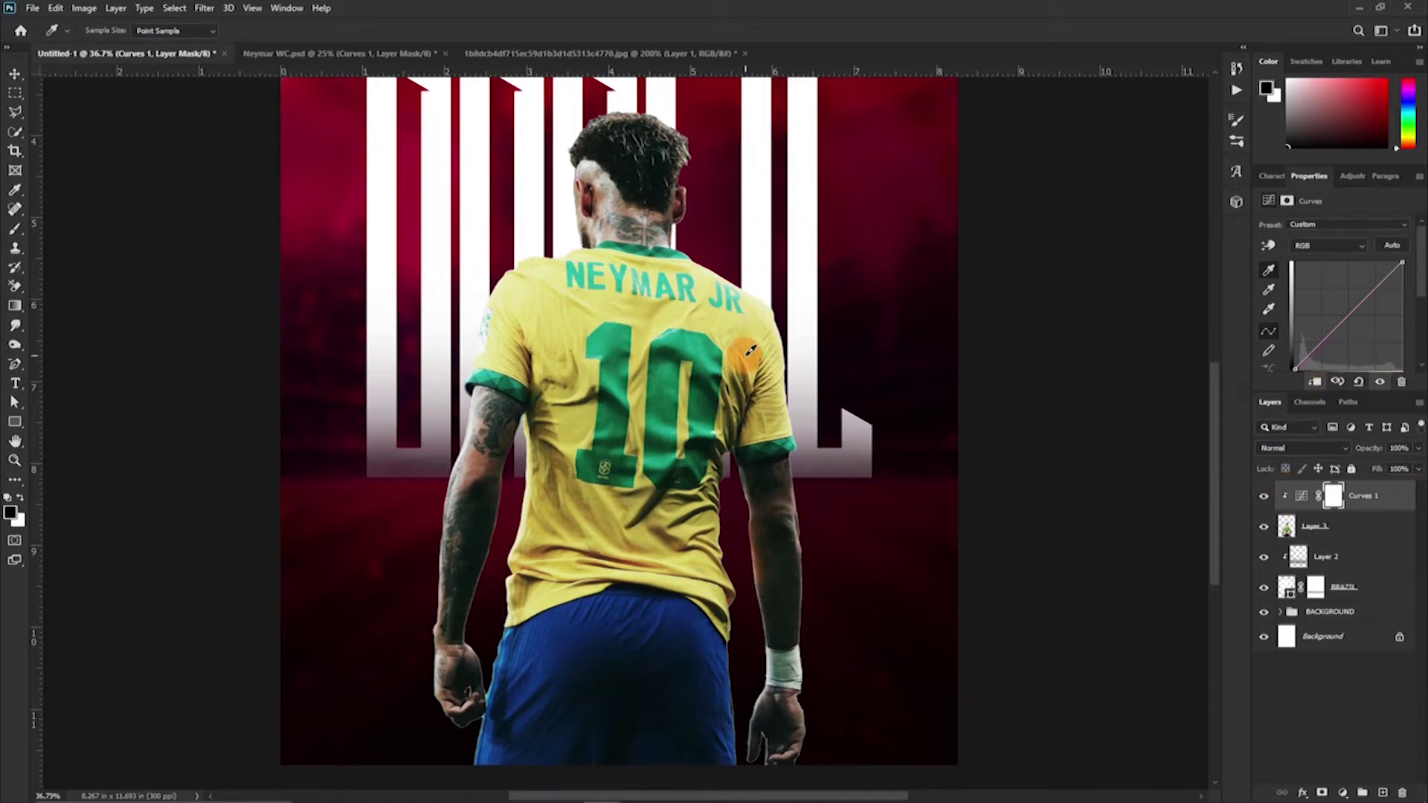
Set the grey point of the clipped Curves 1 adjustment by sampling a dark area of the stadium background beside the lettering
left_click(6, 418)
left_click(14, 466)
left_click_drag(464, 369, 490, 358)
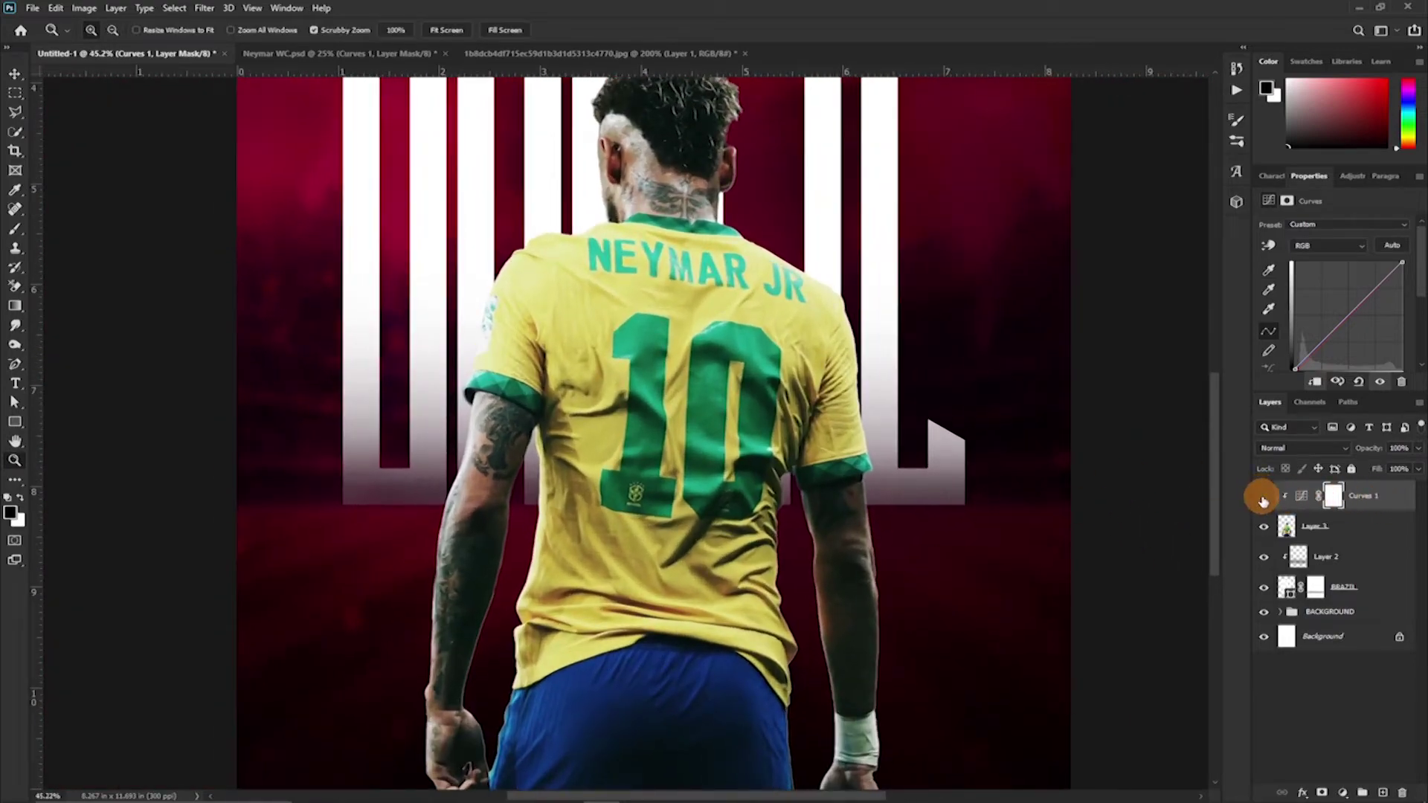
left_click(1361, 491)
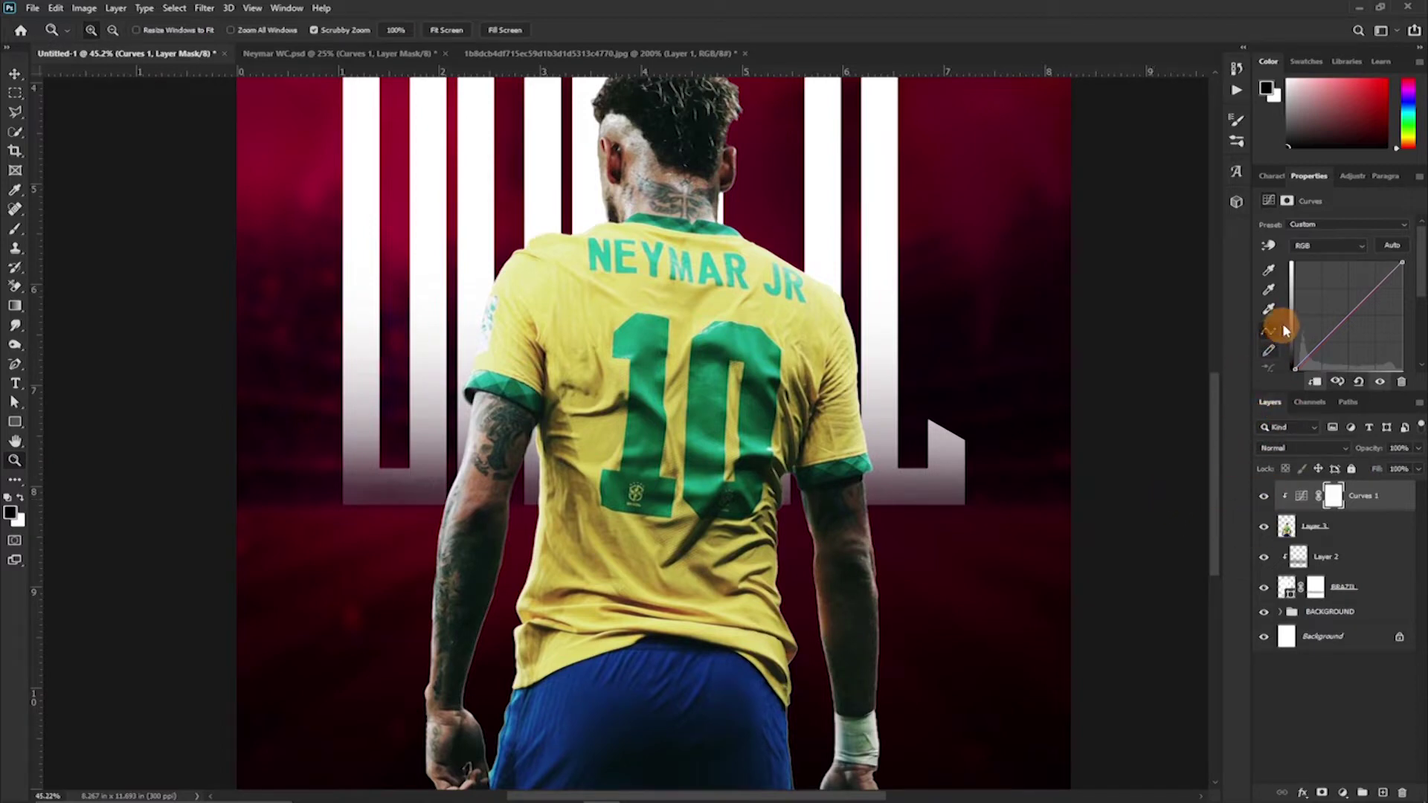
left_click(1269, 289)
scroll(495, 389, "up", 3)
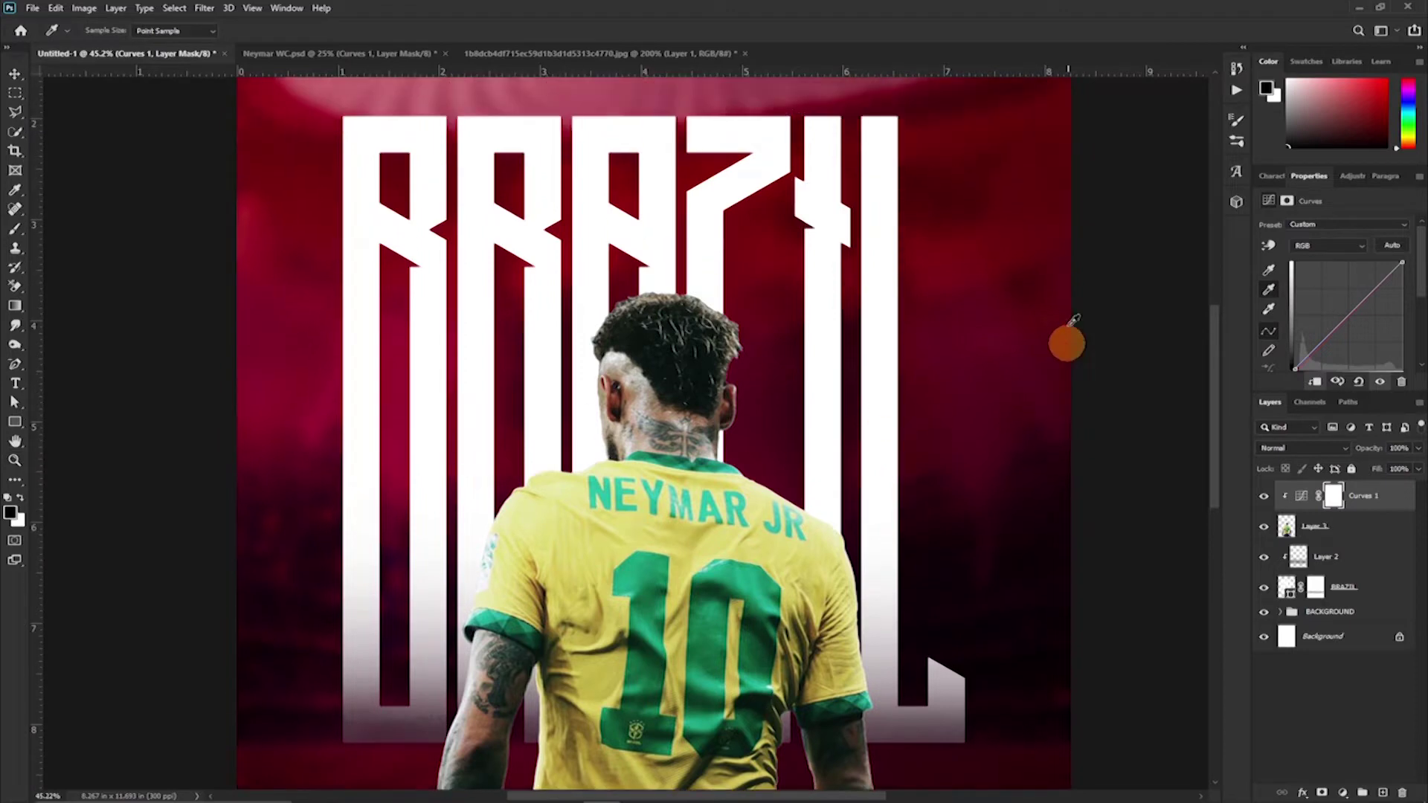
left_click(940, 331)
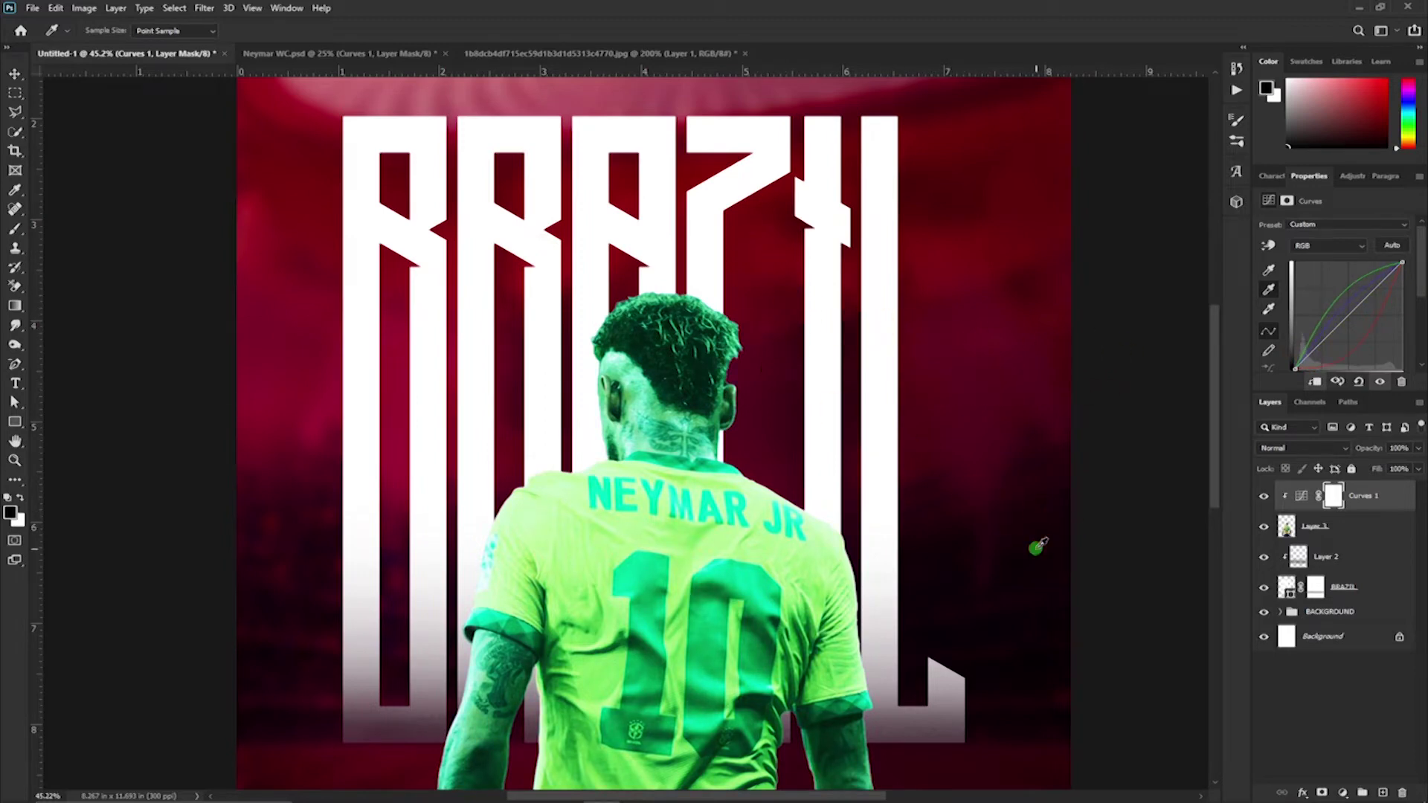
left_click(1037, 550)
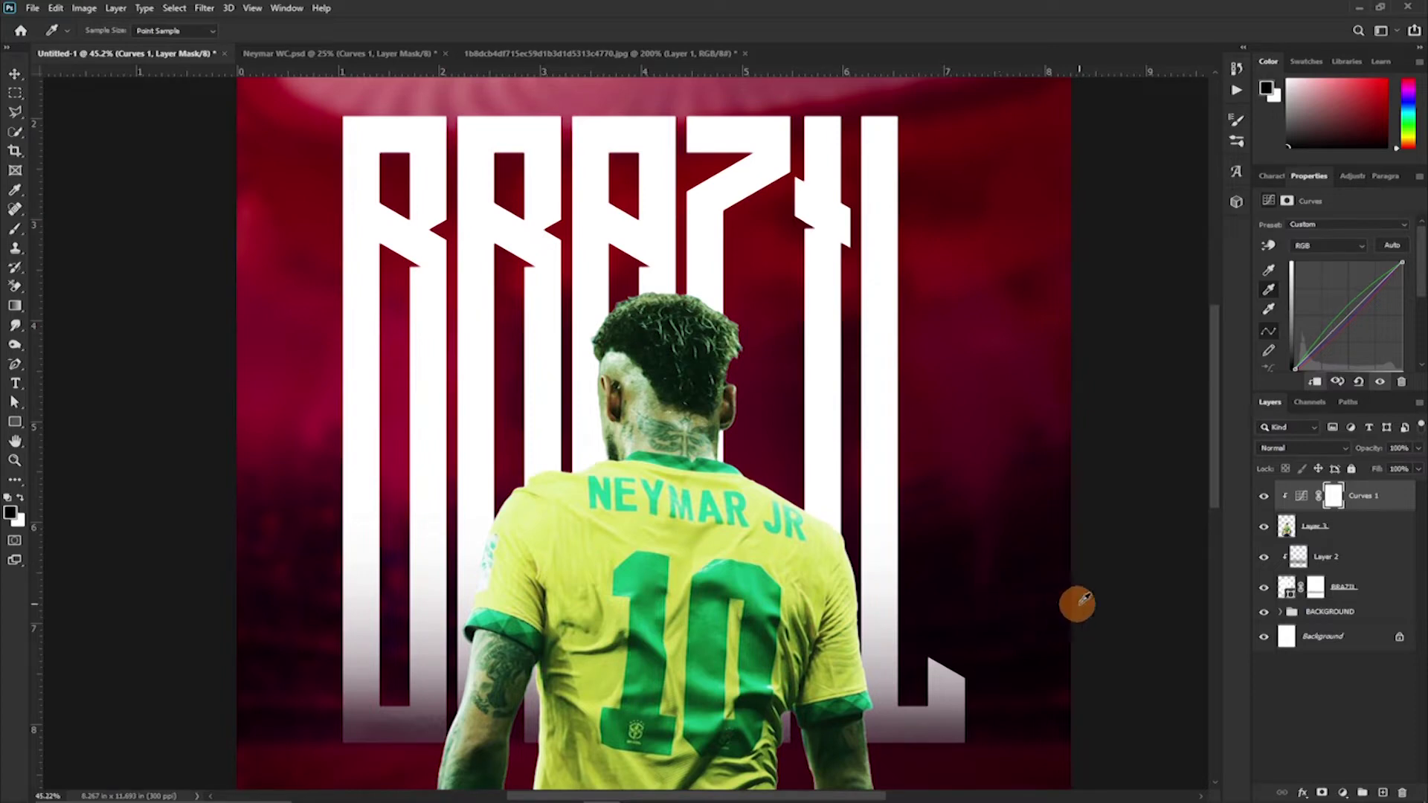
left_click(1036, 669)
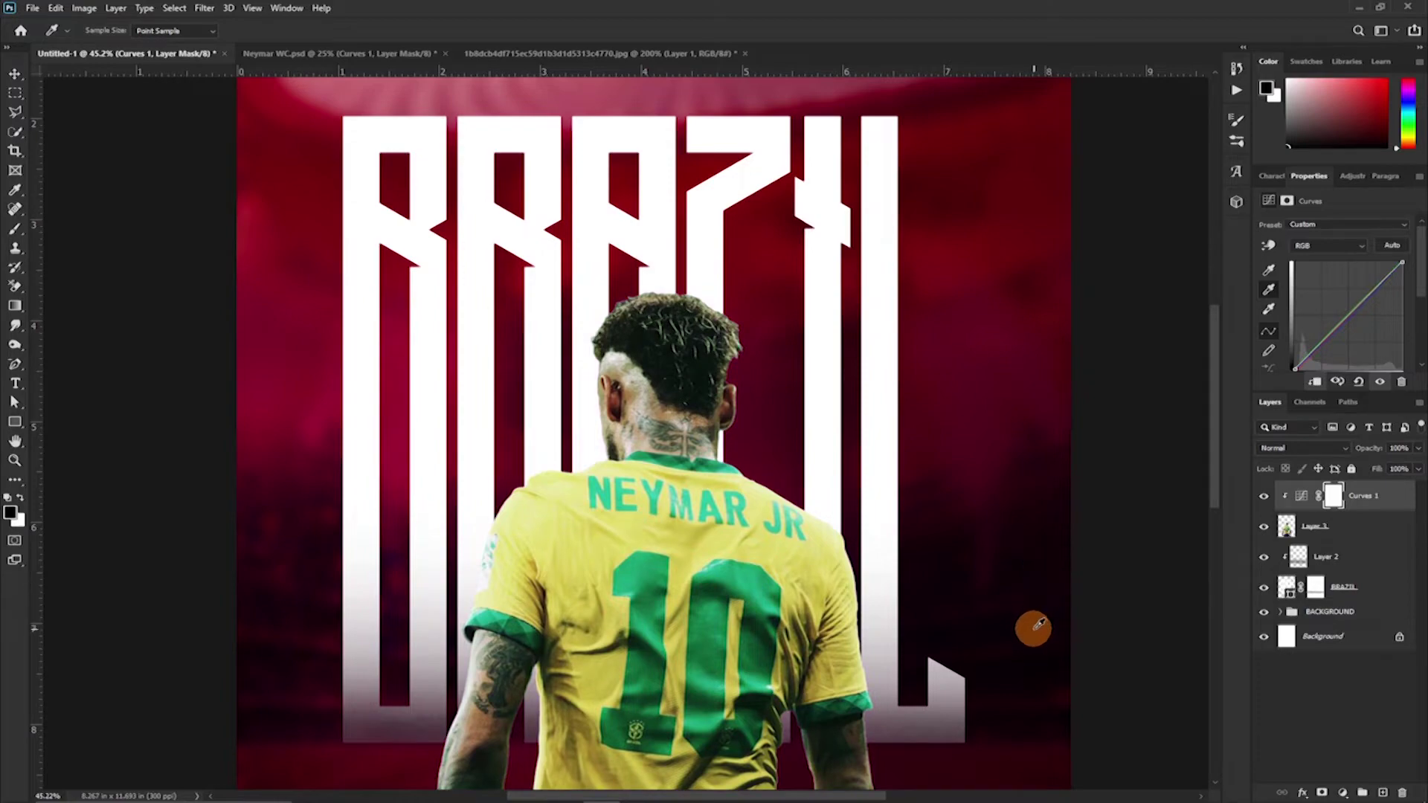
scroll(1031, 625, "down", 3)
left_click(1268, 309)
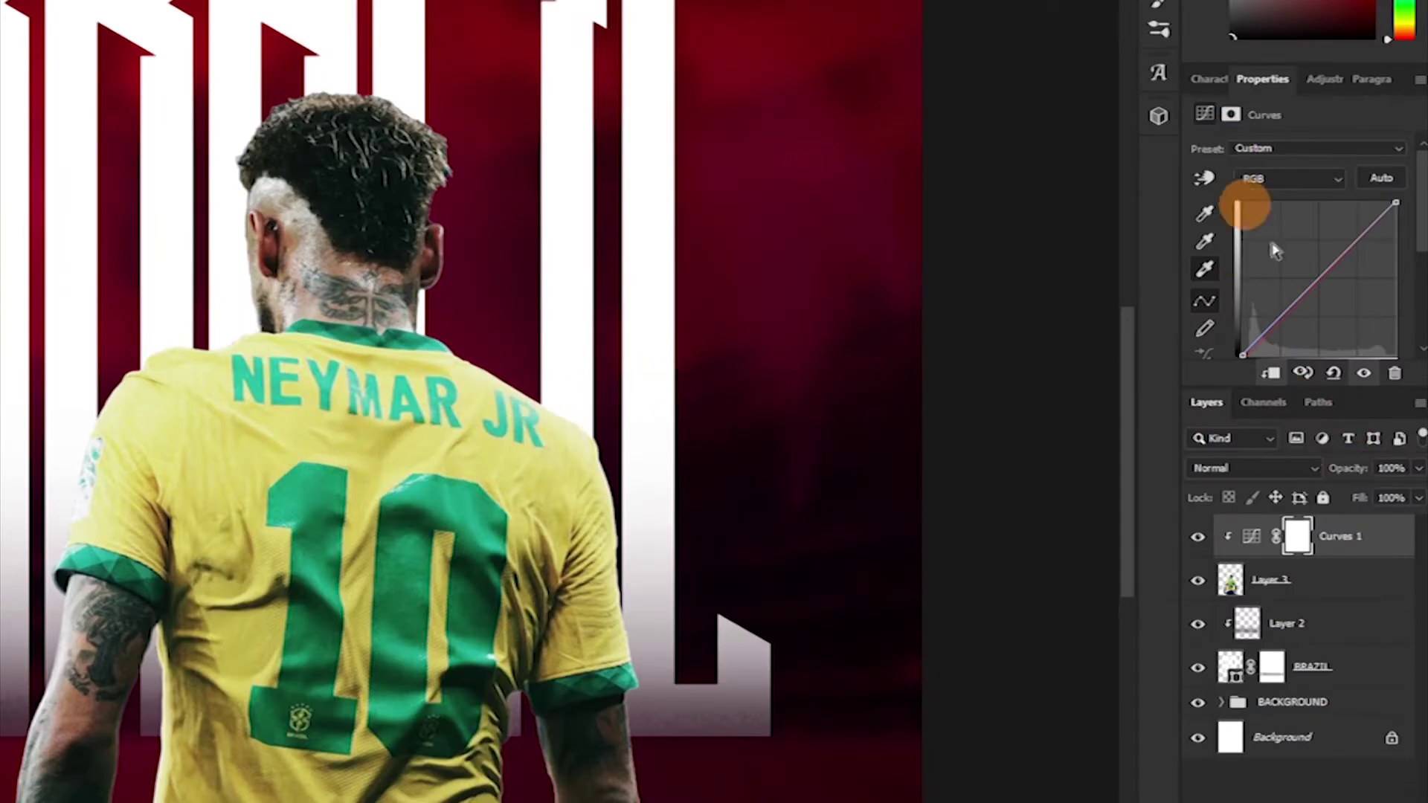
Raise the shadow end of the Red channel curve slightly in the Curves 1 adjustment
left_click(1269, 175)
left_click(1269, 195)
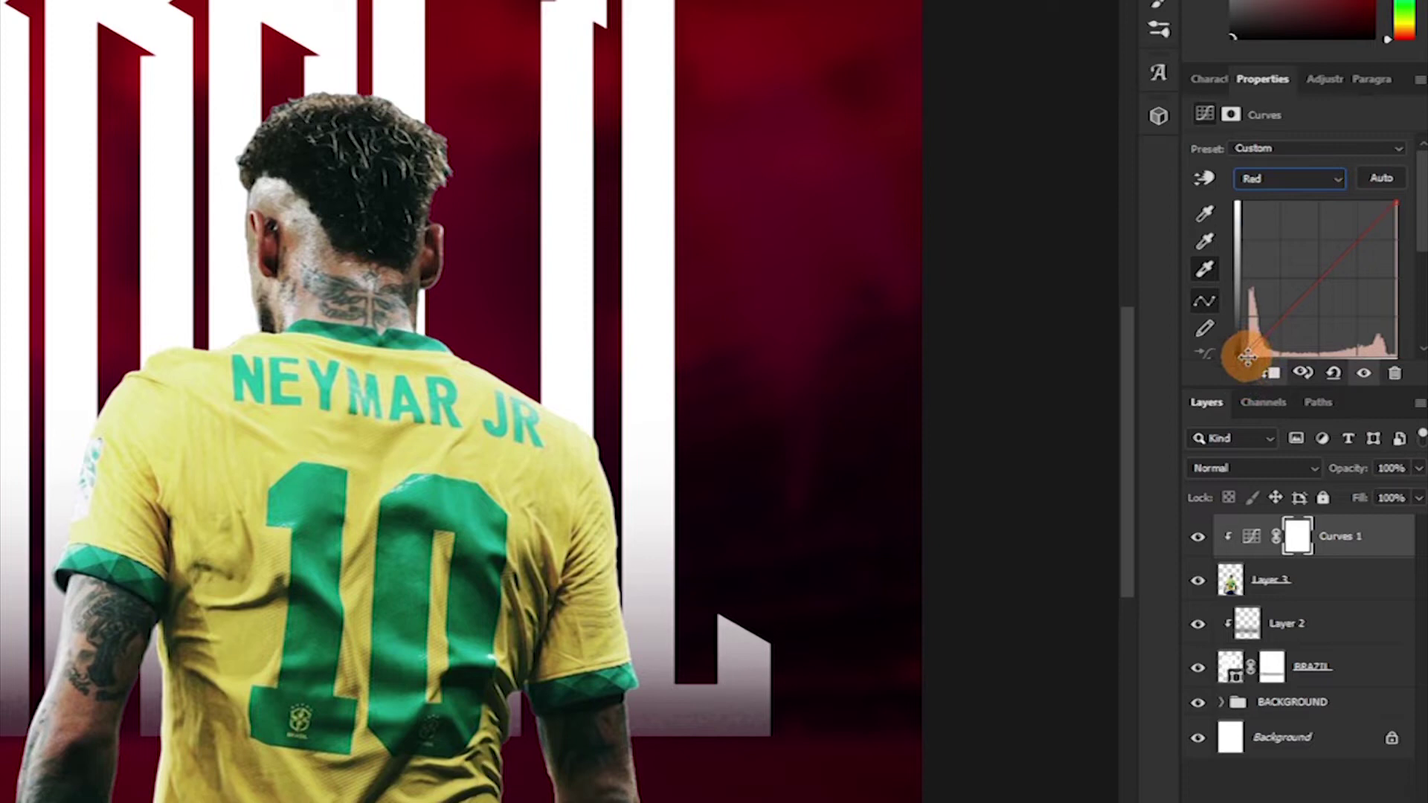
left_click_drag(1248, 358, 1253, 357)
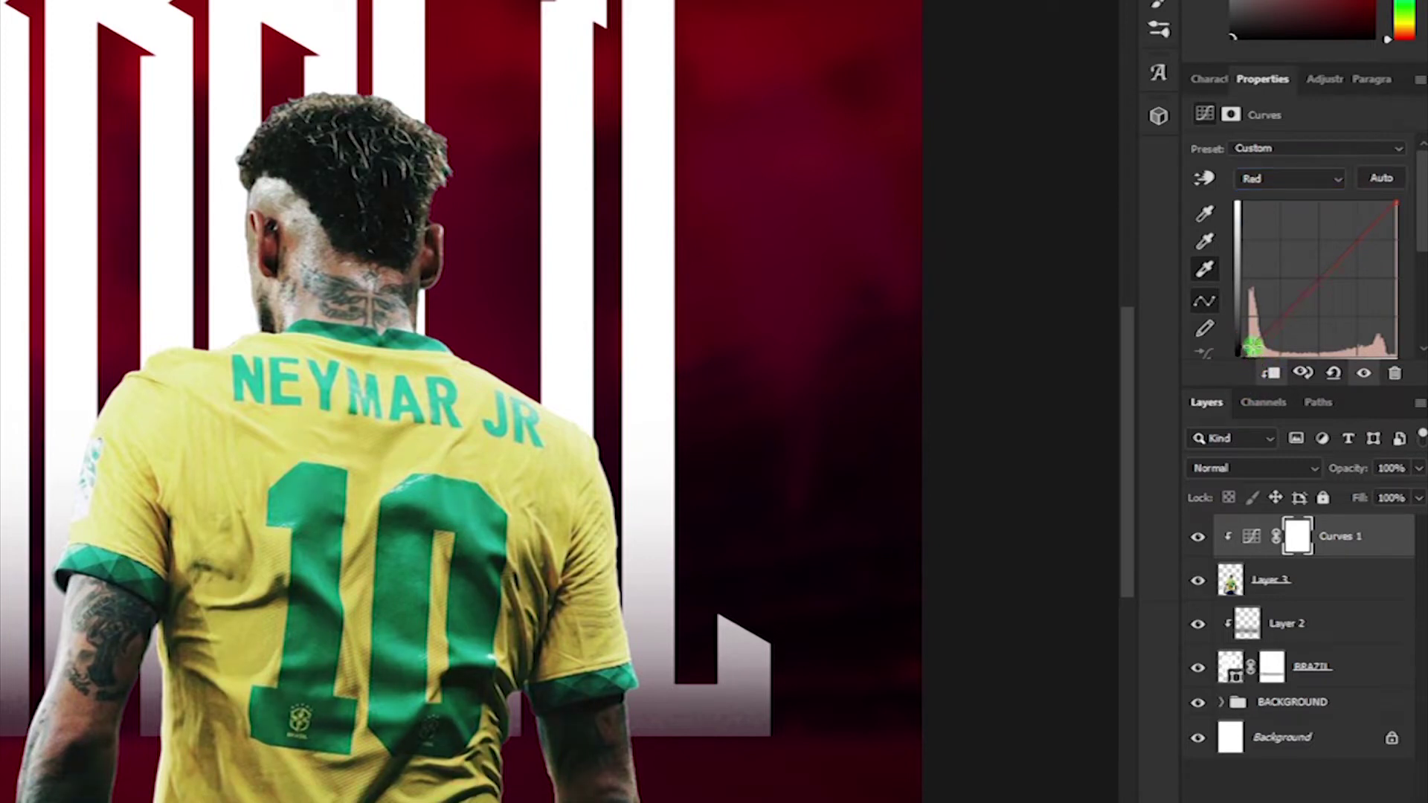
left_click_drag(1247, 341, 1249, 339)
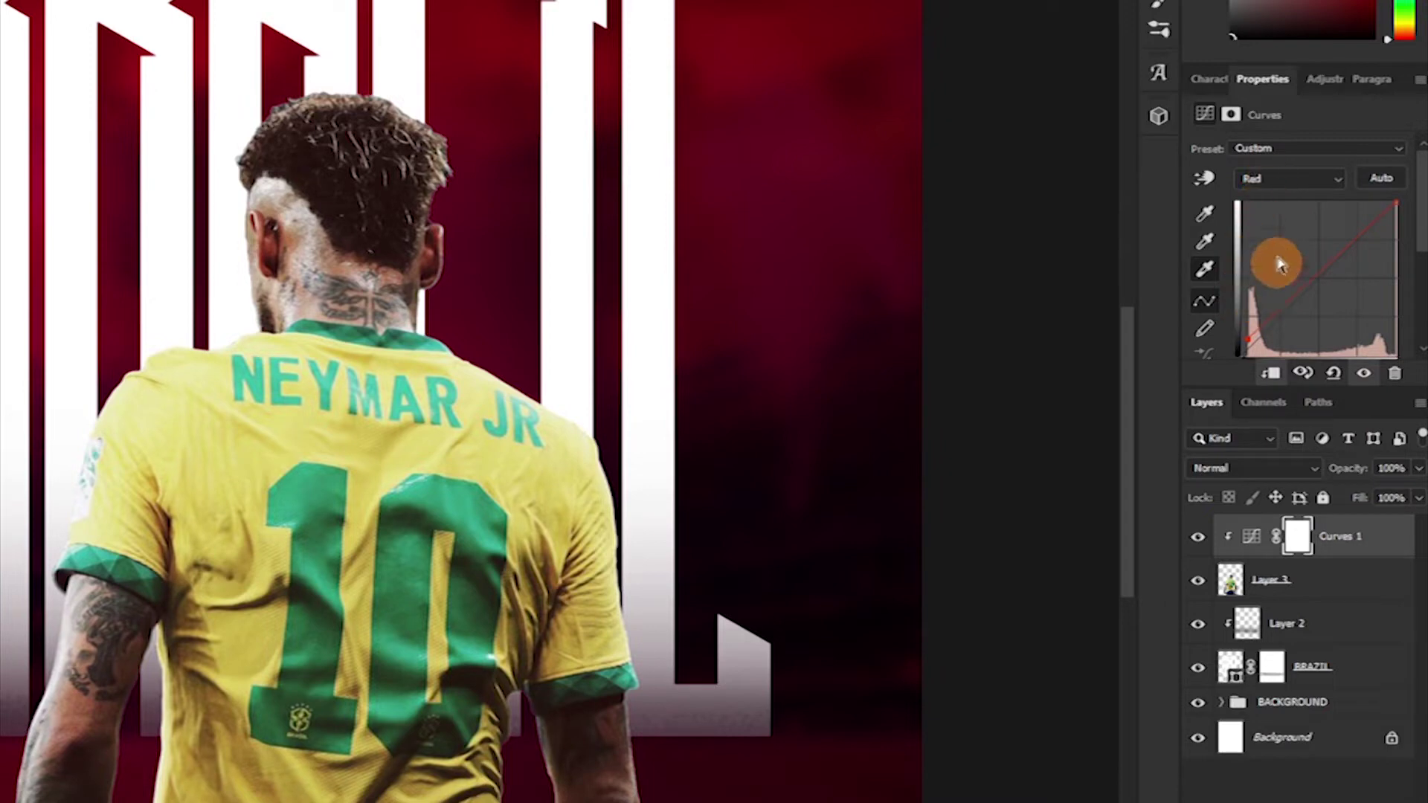
Nudge the shadow end of the Green channel curve slightly in Curves 1 and display the Blue channel
left_click(1264, 180)
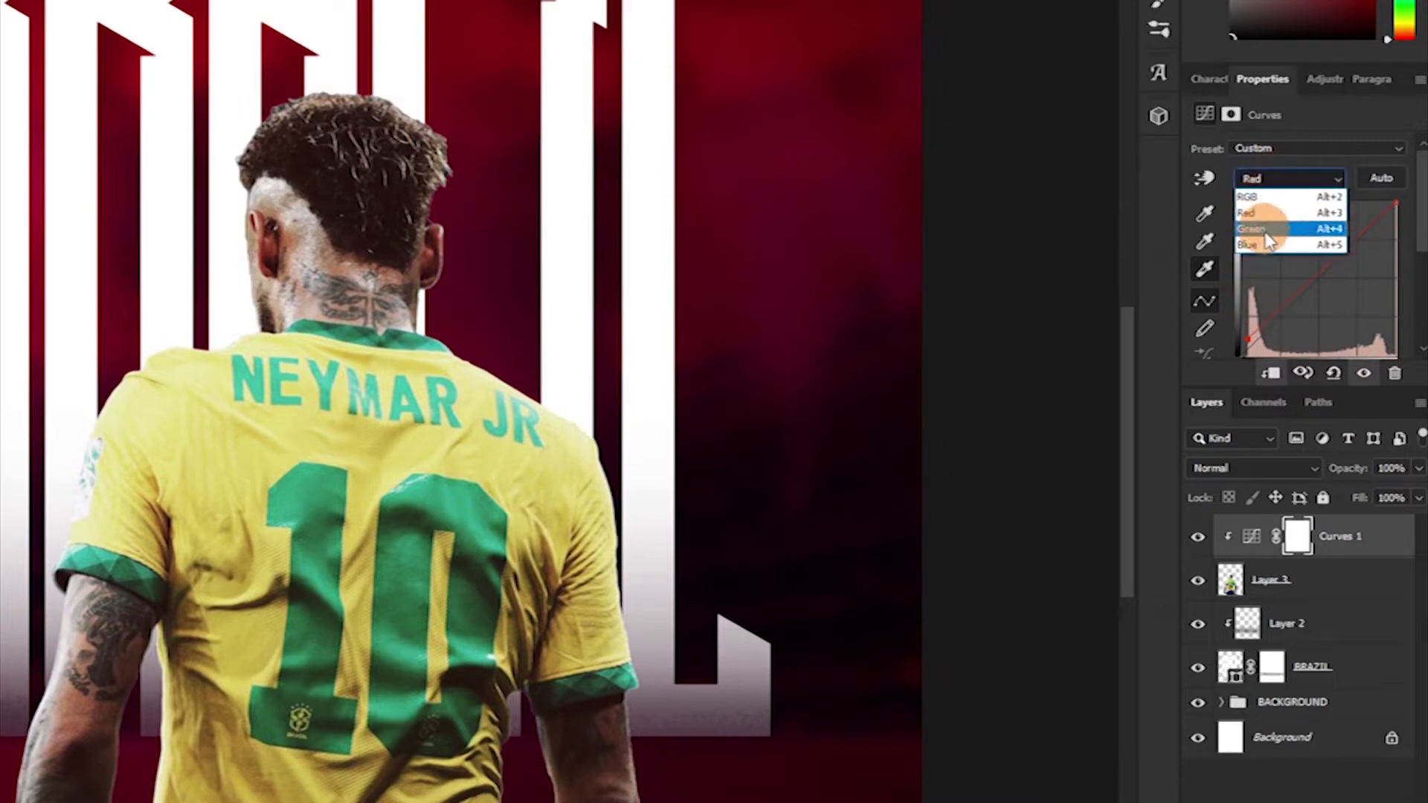
left_click(1264, 228)
left_click_drag(1239, 352, 1251, 342)
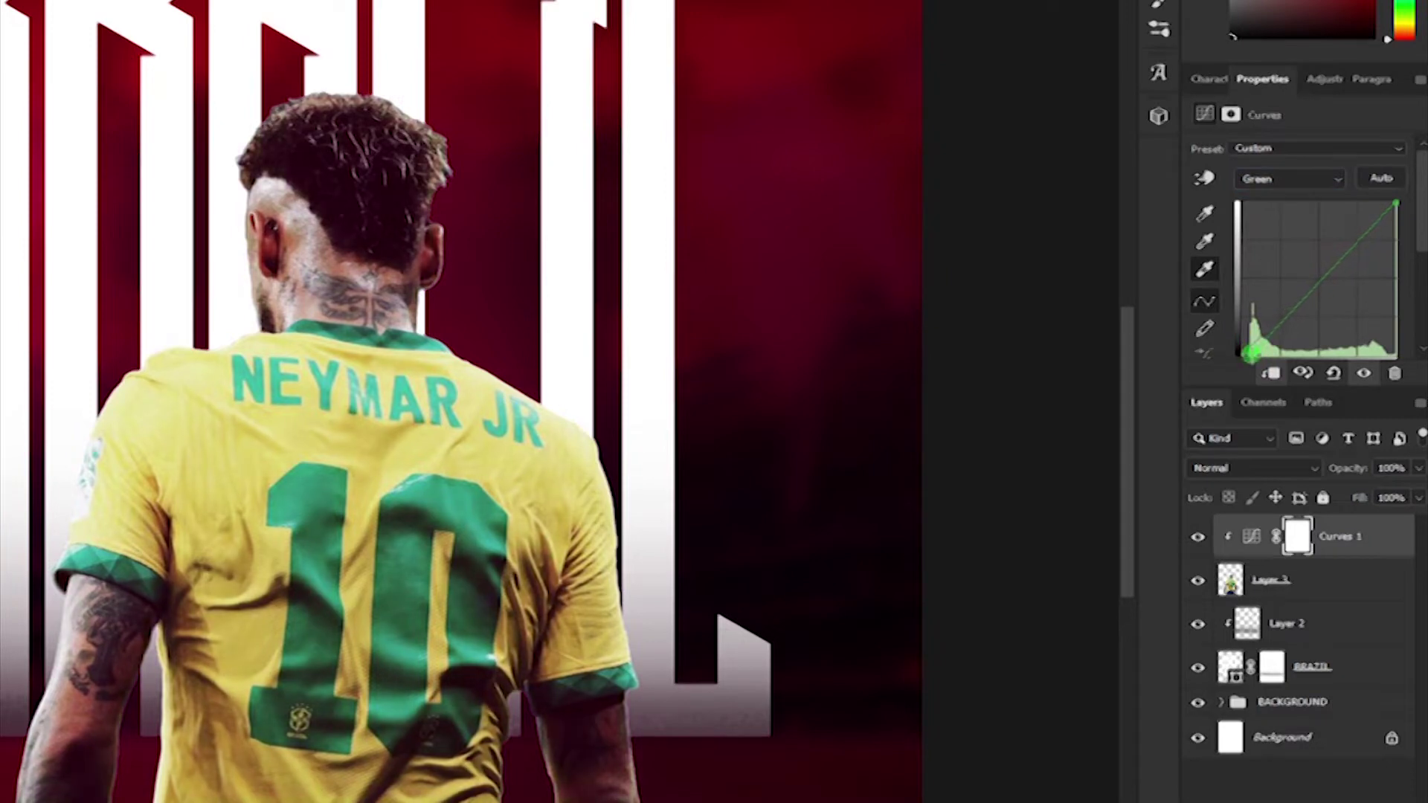
left_click(1265, 180)
left_click(1269, 245)
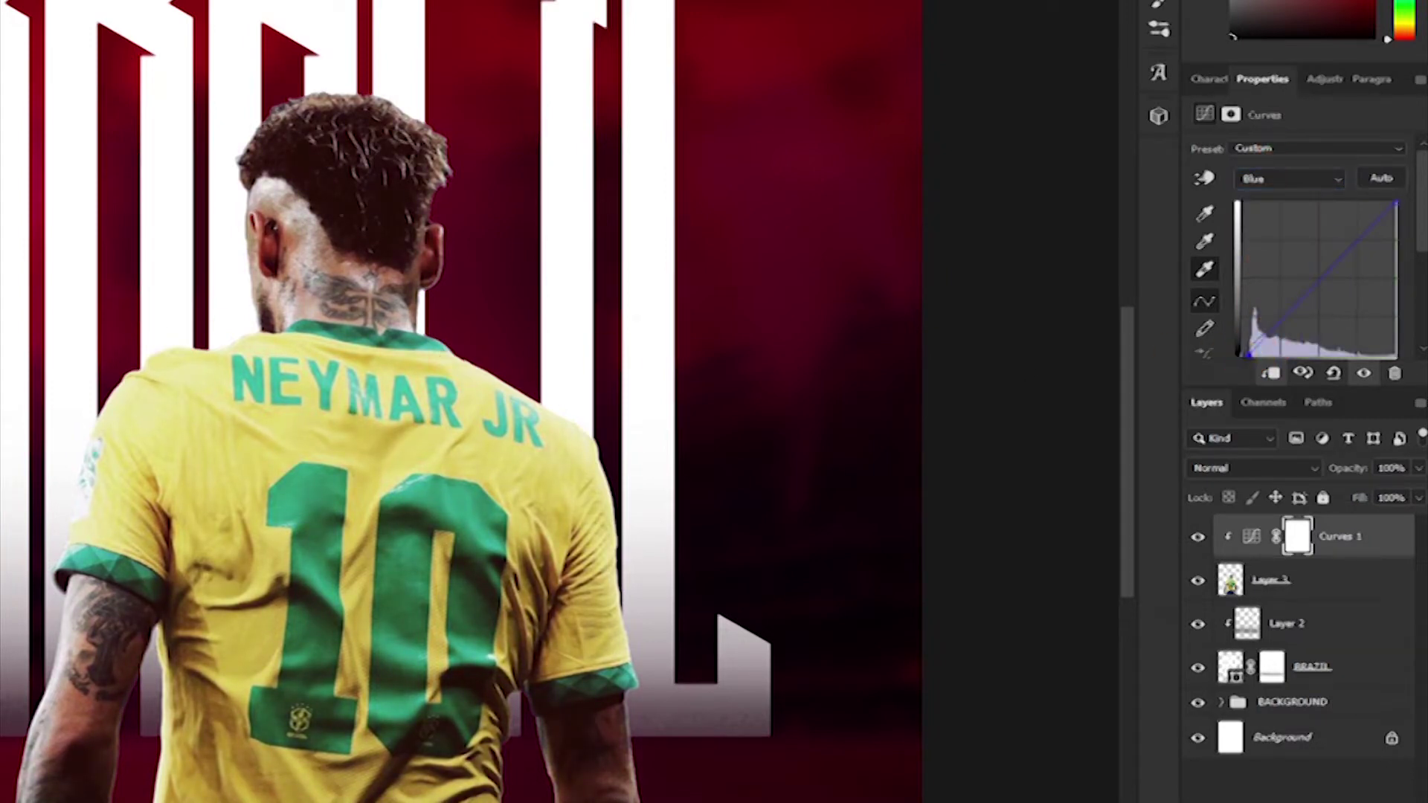
Compare the Neymar cutout with and without the Curves 1 adjustment, both at full poster size and close up on the shirt
key("ctrl+0")
left_click(1196, 537)
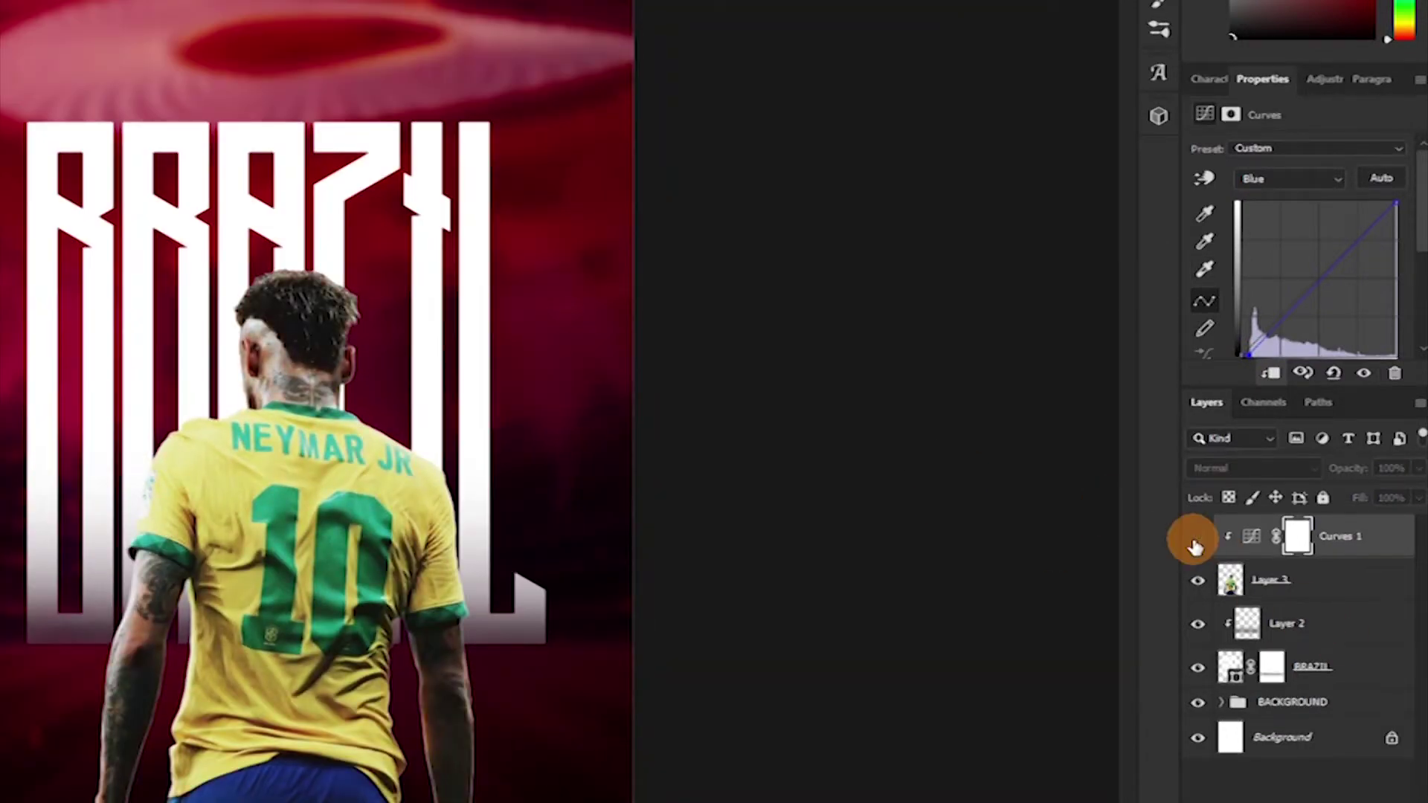
left_click_drag(231, 552, 278, 502)
scroll(290, 494, "down", 2)
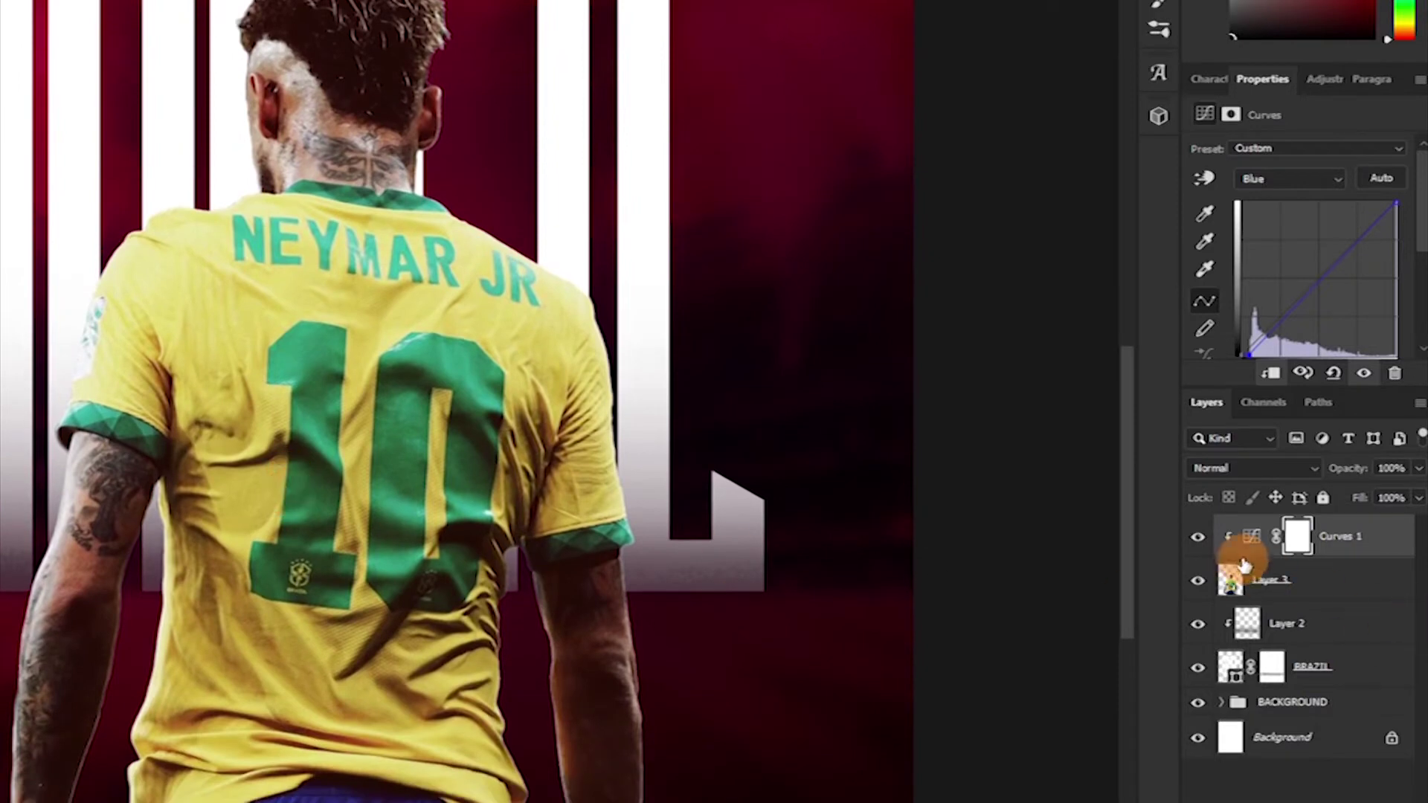
left_click(1198, 537)
left_click(1198, 538)
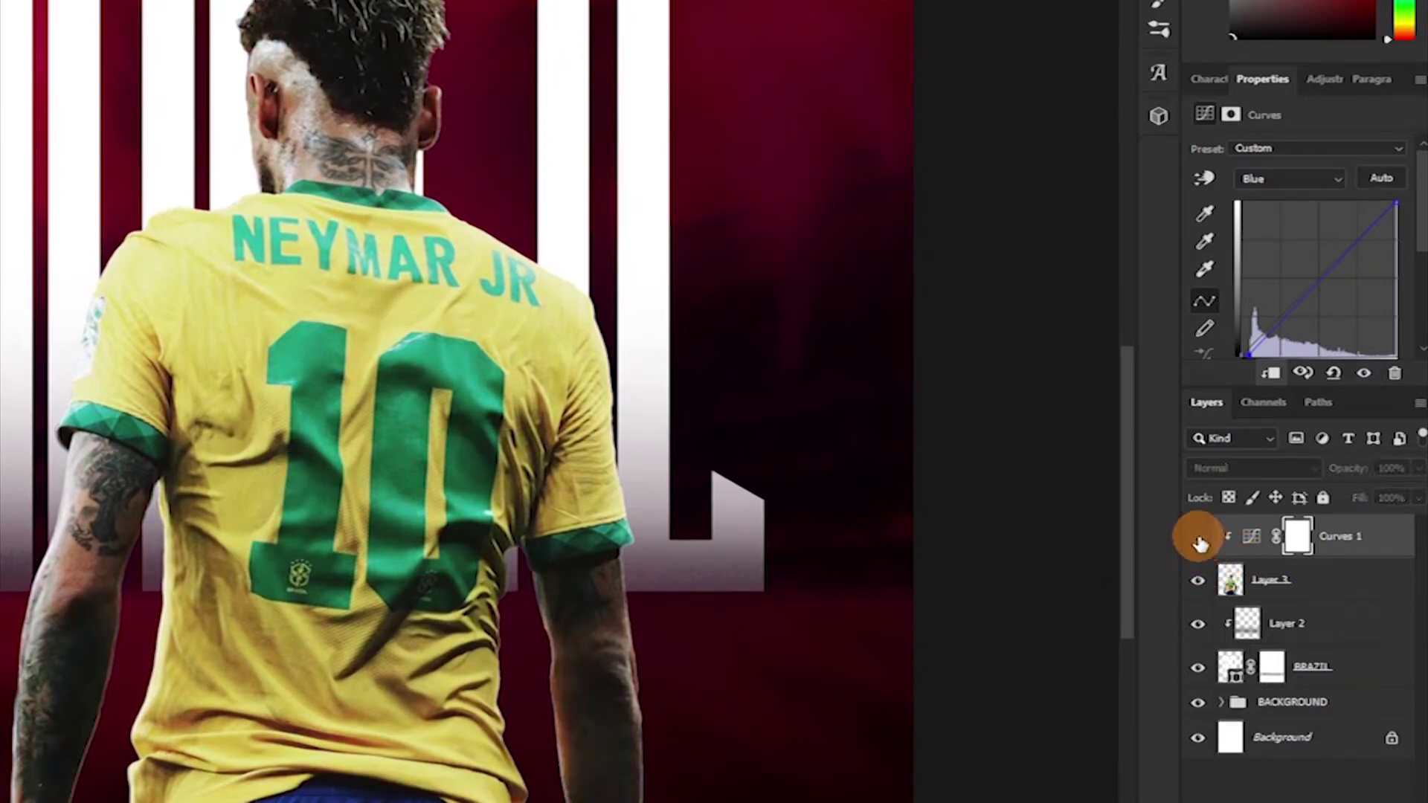
left_click(1199, 540)
left_click(1200, 541)
left_click(1200, 542)
left_click_drag(123, 596, 216, 525)
left_click(1196, 539)
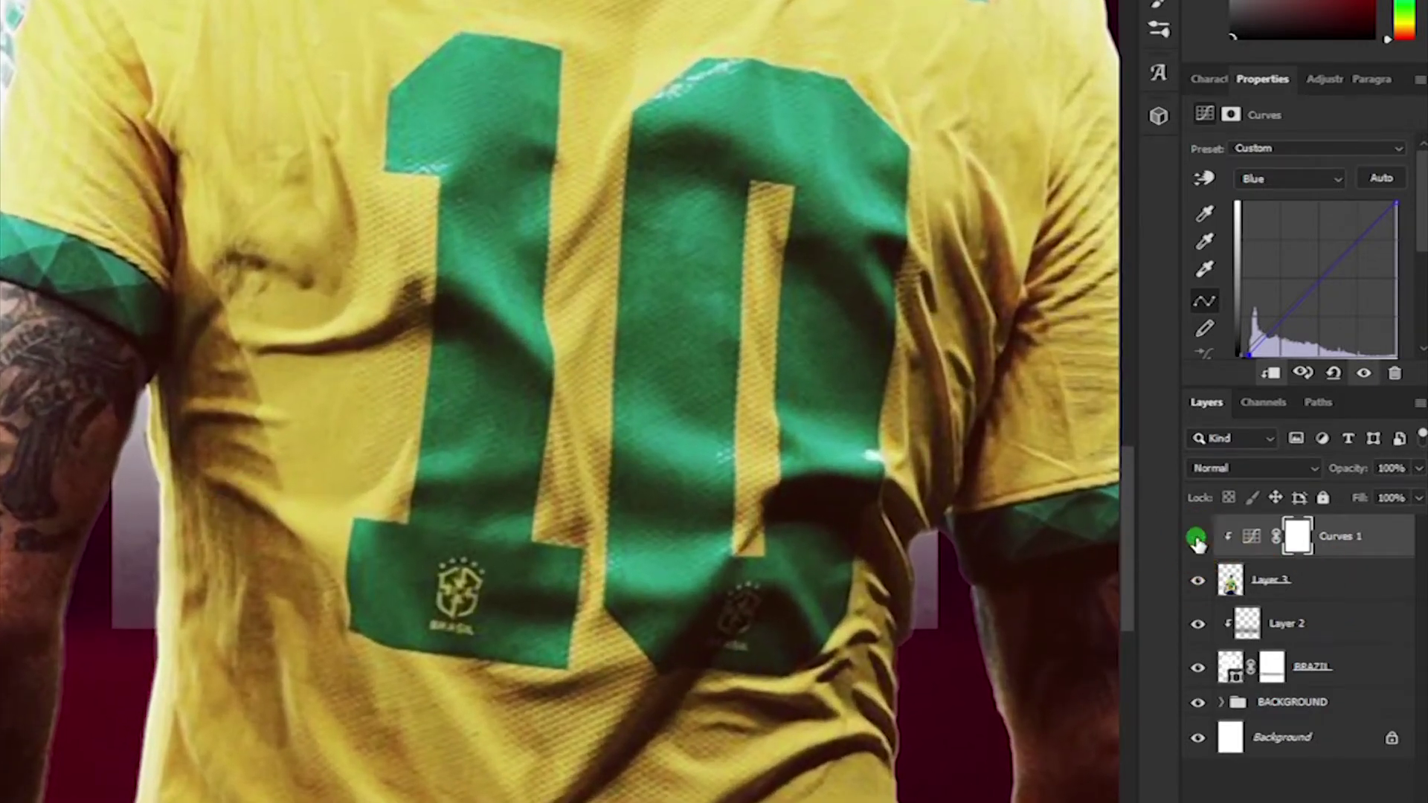
left_click(1198, 542)
left_click(1199, 542)
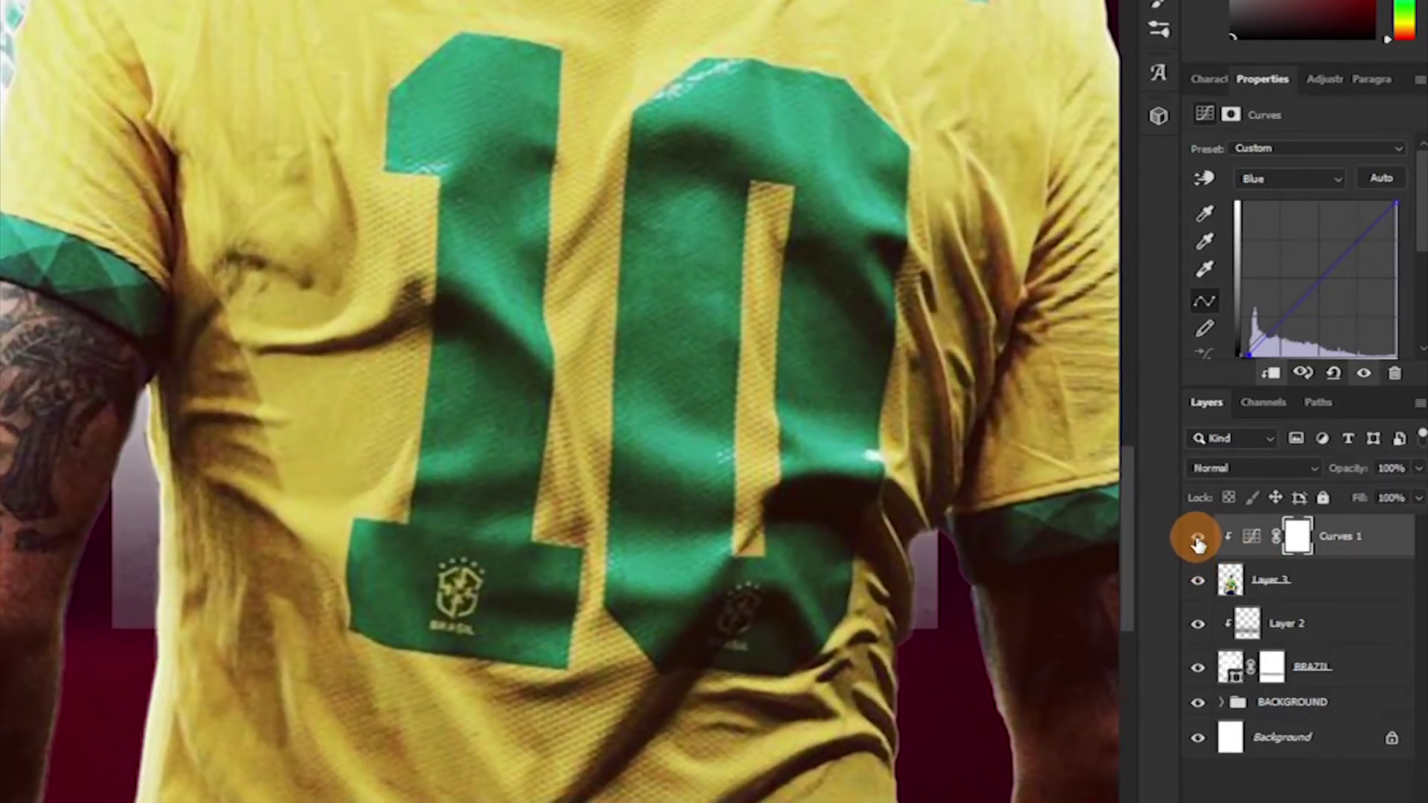
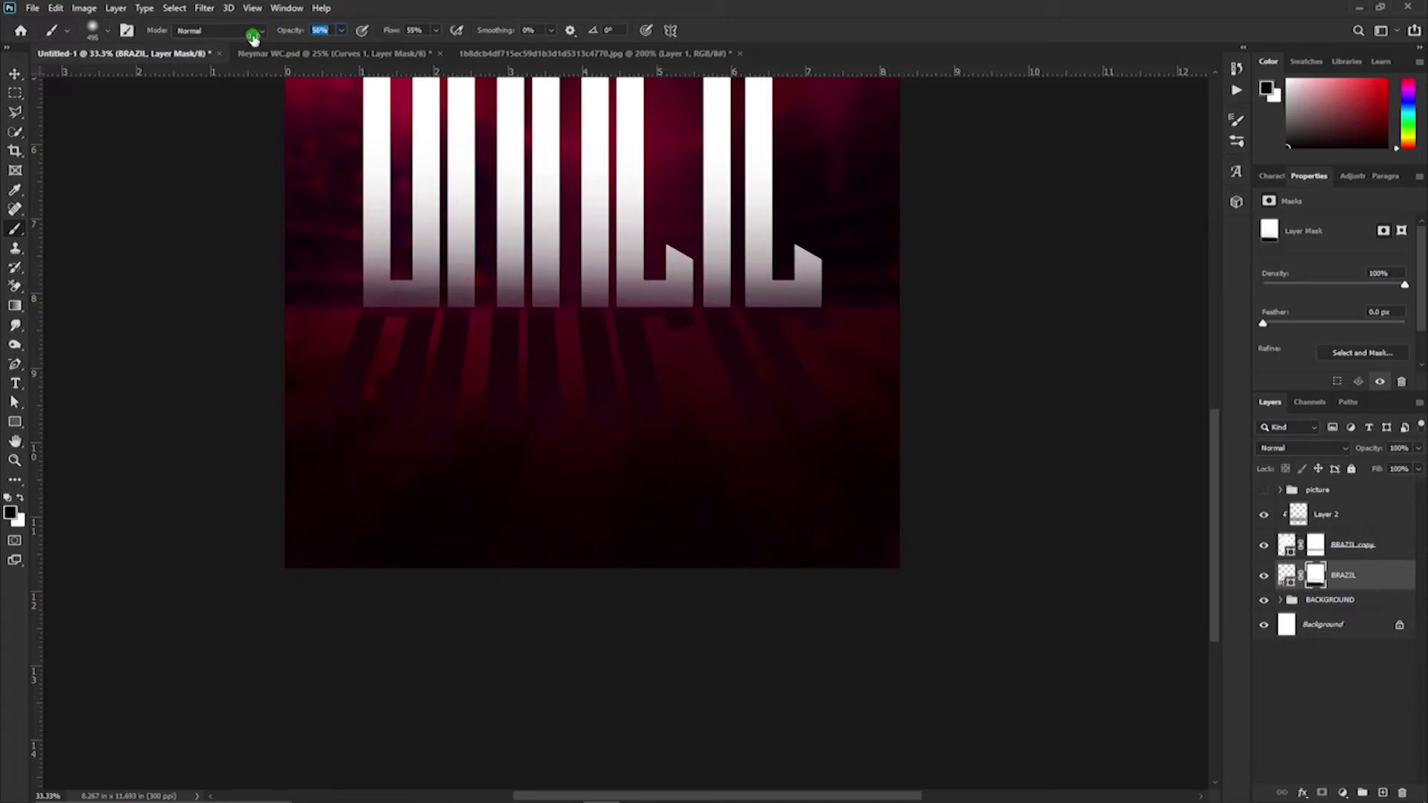
Check the BRAZIL floor shadow layer on and off, and make the picture group visible again
left_click(1265, 576)
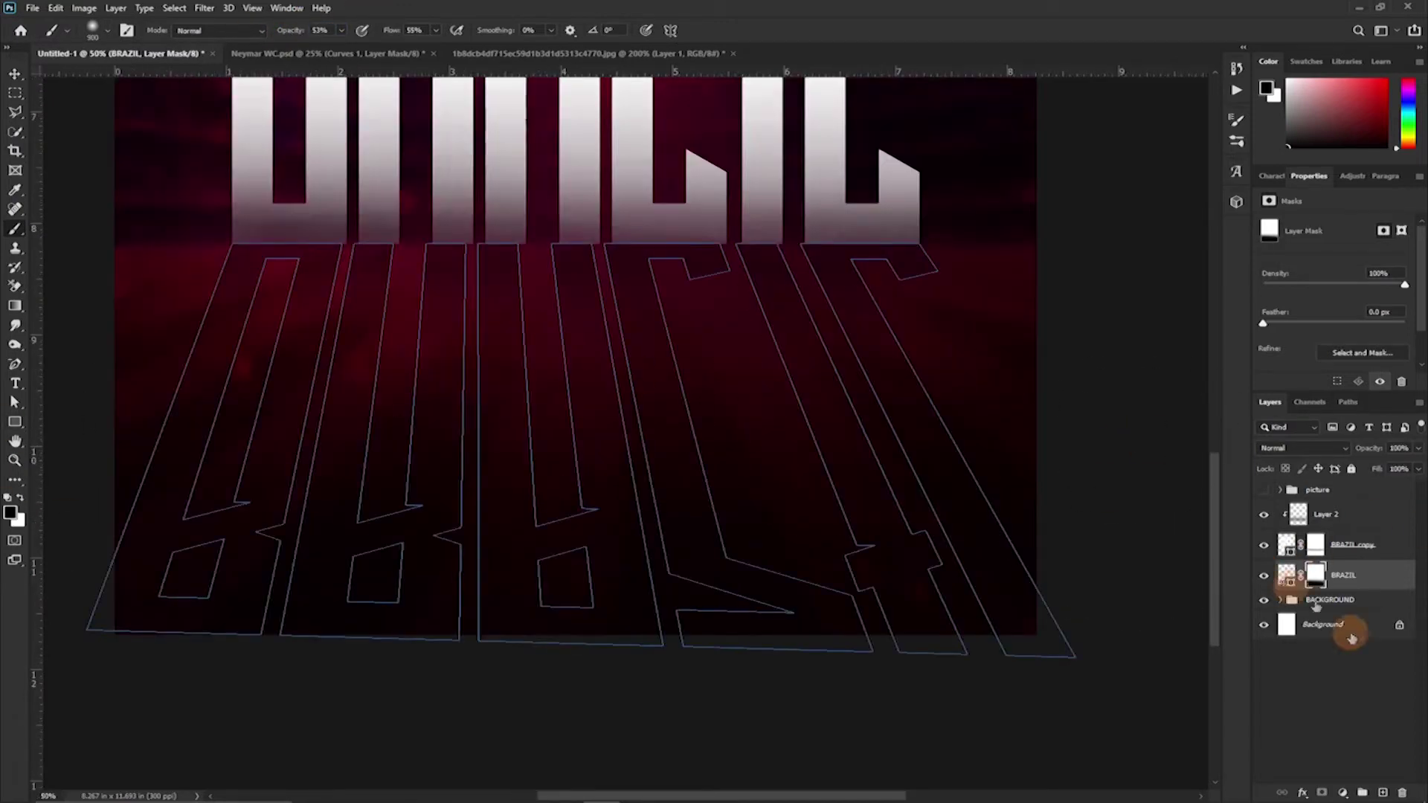
left_click(1262, 578)
key("z")
left_click_drag(675, 403, 671, 421)
left_click(1263, 490)
Add a new layer above the picture group and paint soft black shading across the bottom of the poster with a large brush
left_click(1330, 492)
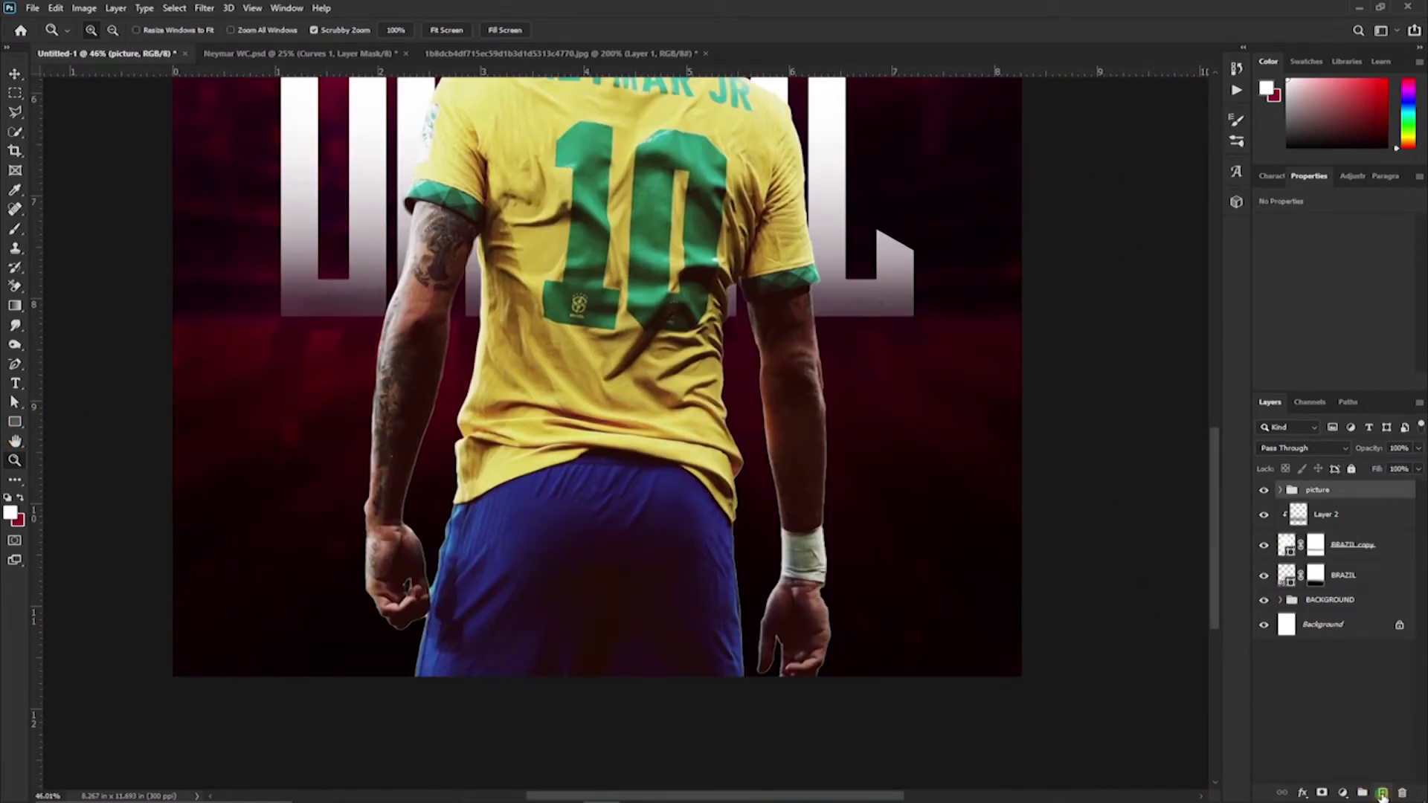
left_click(1382, 793)
left_click(15, 229)
left_click(10, 513)
left_click(1195, 471)
left_click(1349, 284)
mouse_move(179, 633)
left_mouse_down()
mouse_move(734, 616)
mouse_move(1014, 570)
left_mouse_up()
left_click_drag(291, 31, 265, 44)
key("bracketright")
key("bracketright")
mouse_move(631, 652)
left_mouse_down()
mouse_move(1001, 595)
mouse_move(179, 421)
left_mouse_up()
Deepen the black shading along the poster's lower edge with a smaller brush and compare Layer 4 on and off
left_click_drag(284, 32, 290, 32)
key("bracketleft")
key("bracketleft")
key("bracketleft")
key("bracketleft")
key("bracketleft")
key("bracketleft")
mouse_move(850, 688)
left_mouse_down()
mouse_move(255, 533)
mouse_move(333, 661)
left_mouse_up()
key("v")
left_click(1263, 496)
left_click(1263, 496)
key("ctrl+minus")
key("ctrl+minus")
Add a new layer above Layer 3 in the picture group and clip it to the Neymar cutout
left_click(1280, 520)
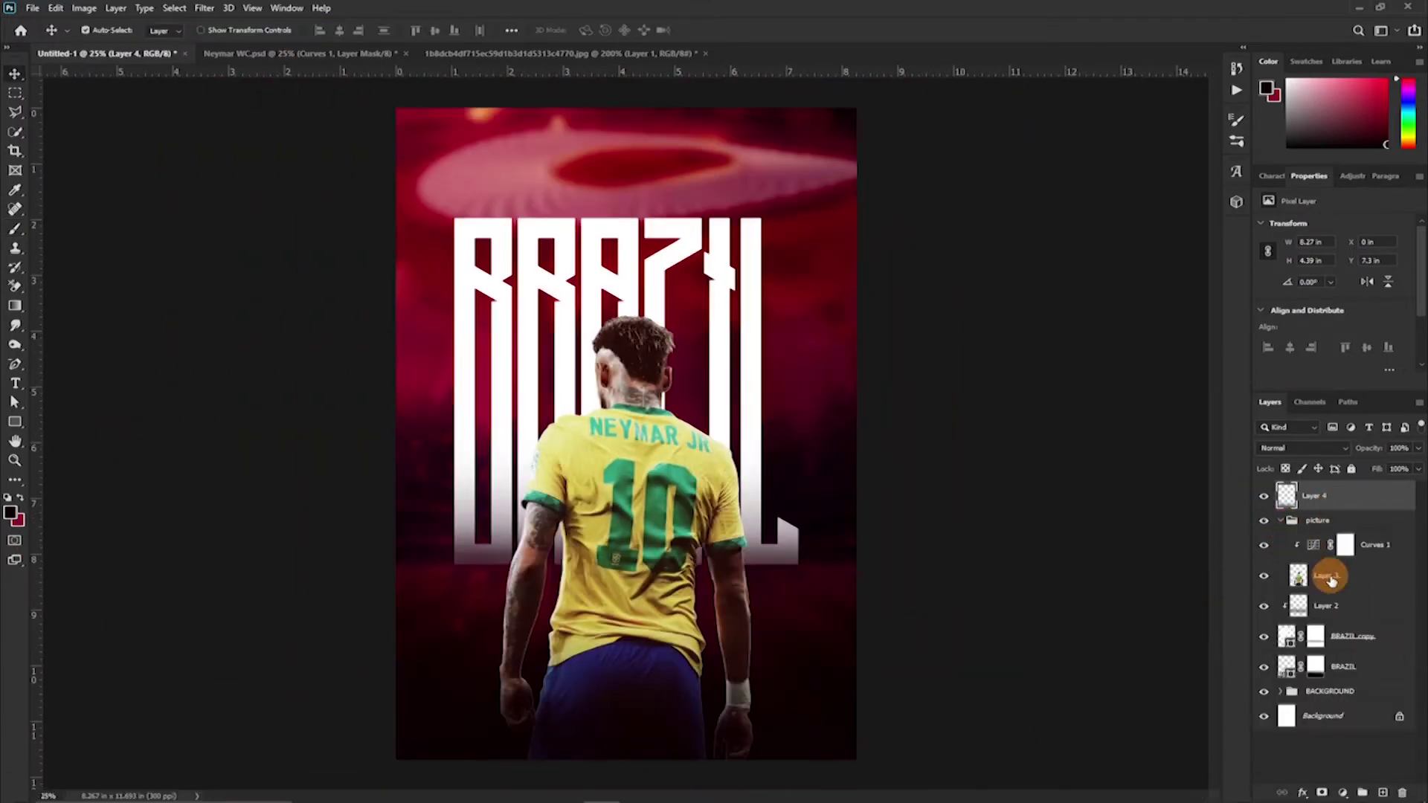
left_click(1329, 576)
key("ctrl+plus")
key("ctrl+plus")
key("ctrl+plus")
left_click(1383, 792)
key("ctrl+alt+g")
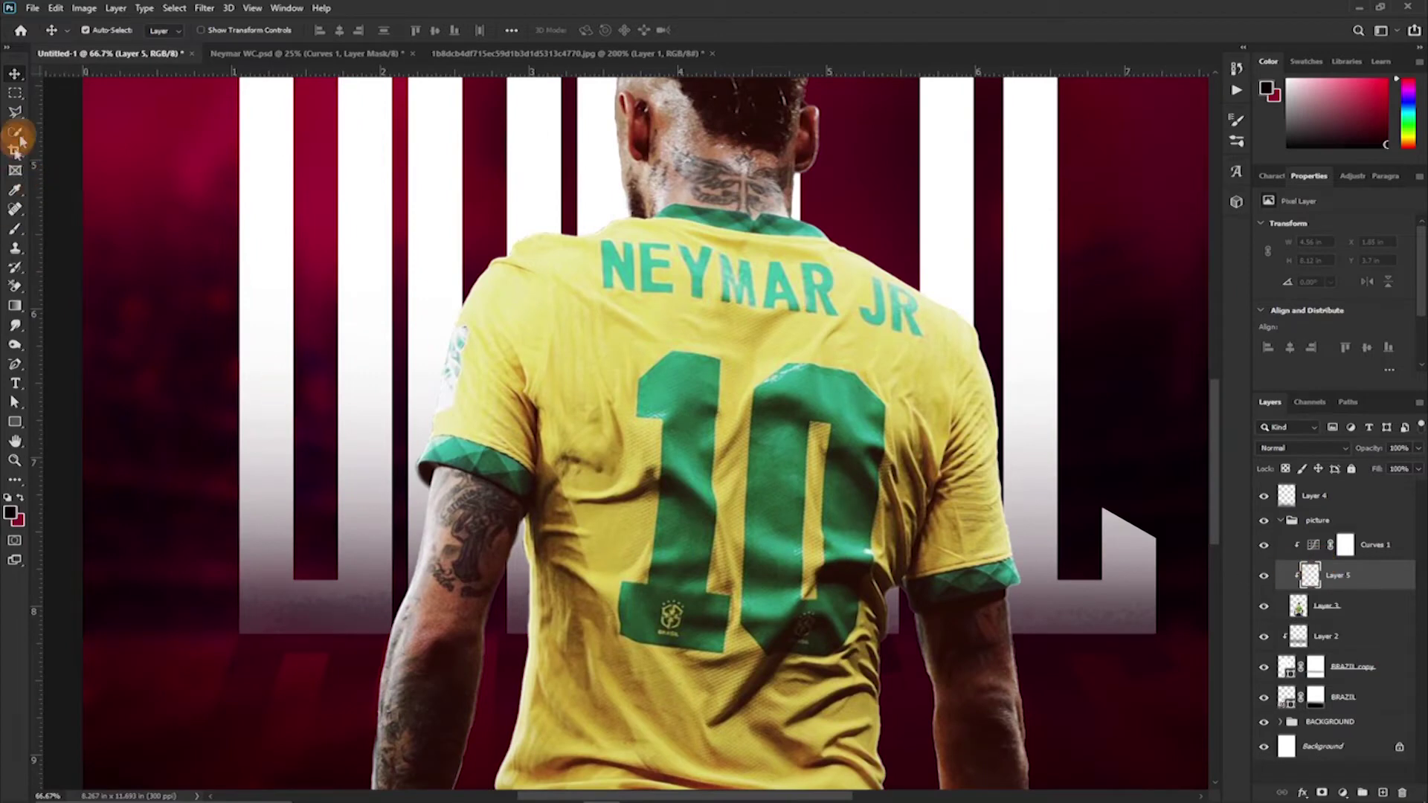
Paint an orange rim light at 100% brush opacity on Layer 5 along the player's hair, neck, shoulders and arms
left_click(15, 228)
left_click(10, 513)
left_click_drag(1218, 480, 1220, 470)
key("Return")
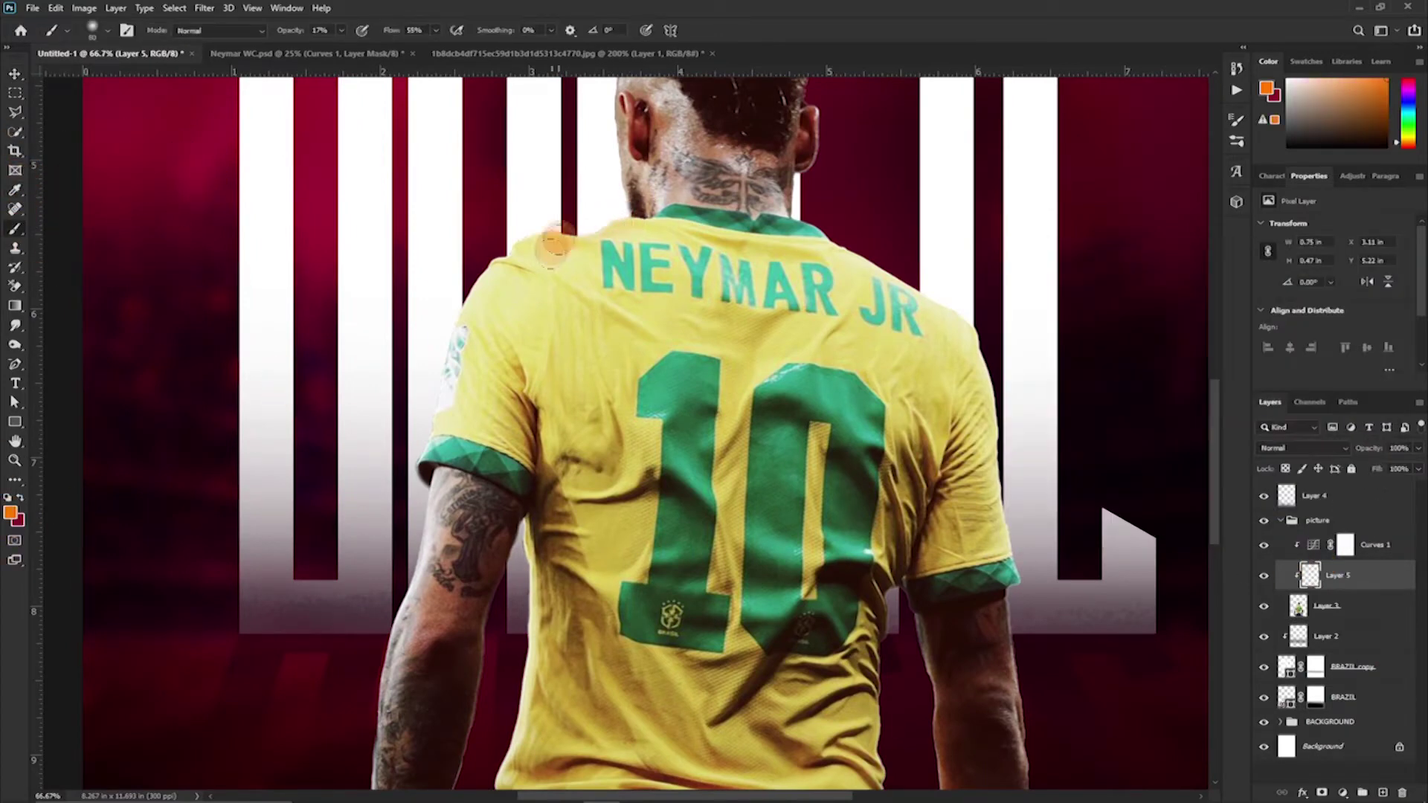
mouse_move(807, 104)
left_mouse_down()
mouse_move(725, 101)
mouse_move(609, 253)
mouse_move(619, 460)
mouse_move(417, 537)
mouse_move(346, 680)
left_mouse_up()
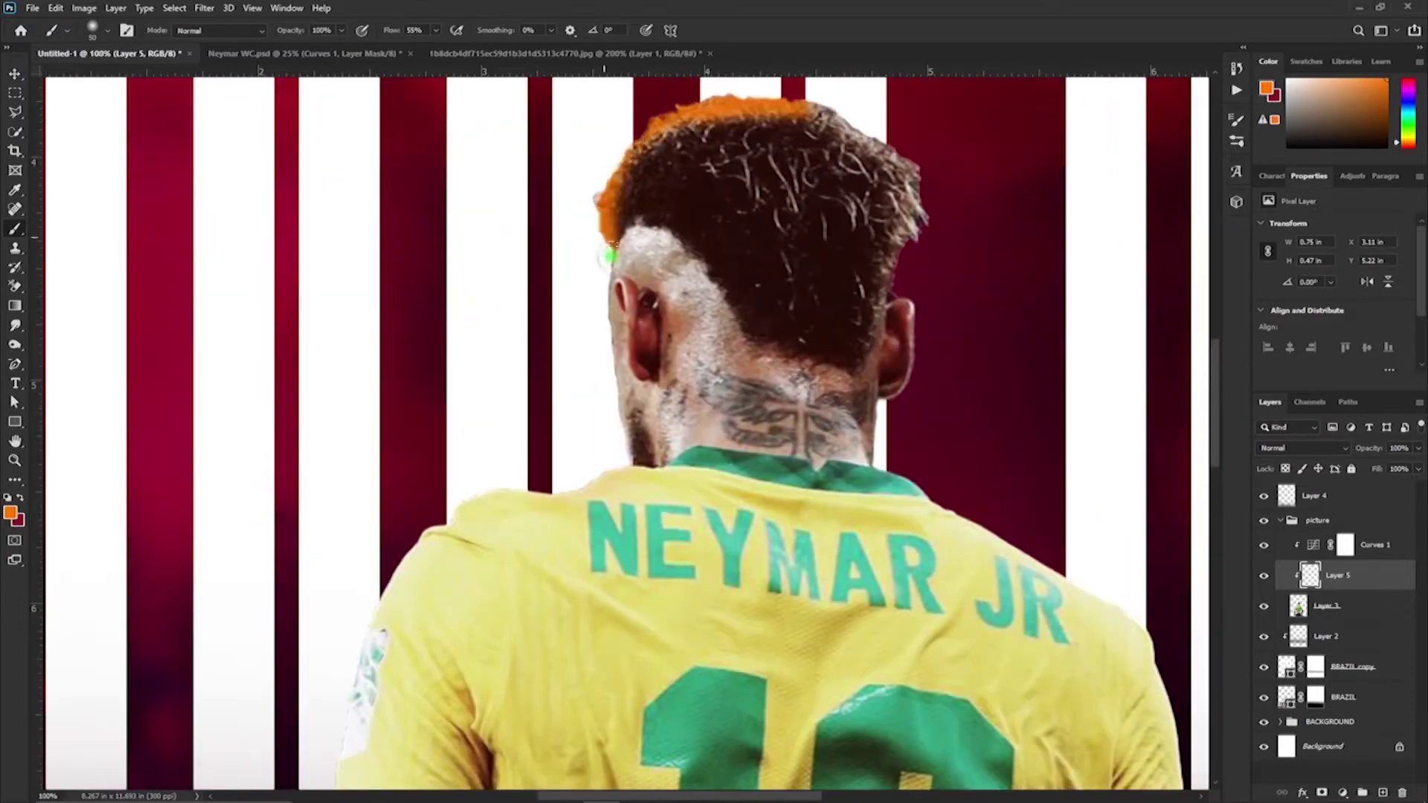
mouse_move(397, 660)
left_mouse_down()
mouse_move(579, 188)
mouse_move(455, 593)
left_mouse_up()
left_click_drag(455, 602, 476, 427)
left_click_drag(537, 215, 448, 699)
left_click_drag(452, 700, 436, 393)
left_click_drag(437, 328, 426, 766)
left_click_drag(547, 225, 406, 512)
left_click_drag(521, 632, 515, 278)
mouse_move(369, 480)
left_mouse_down()
mouse_move(396, 358)
mouse_move(437, 474)
mouse_move(467, 450)
mouse_move(412, 679)
left_mouse_up()
scroll(811, 331, "up", 10)
scroll(811, 331, "right", 4)
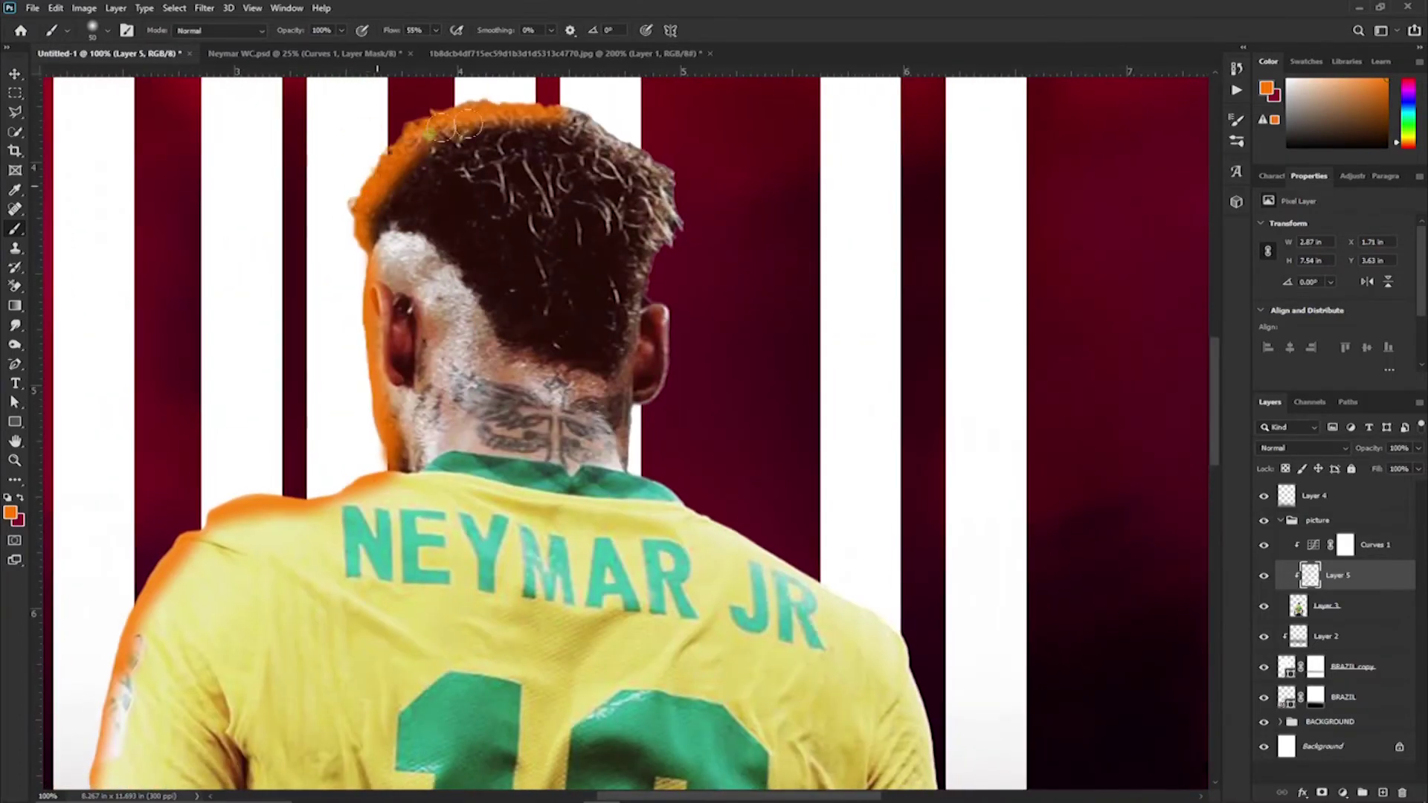
Soften the painted orange rim light on Layer 5 with a Gaussian Blur
left_click(174, 7)
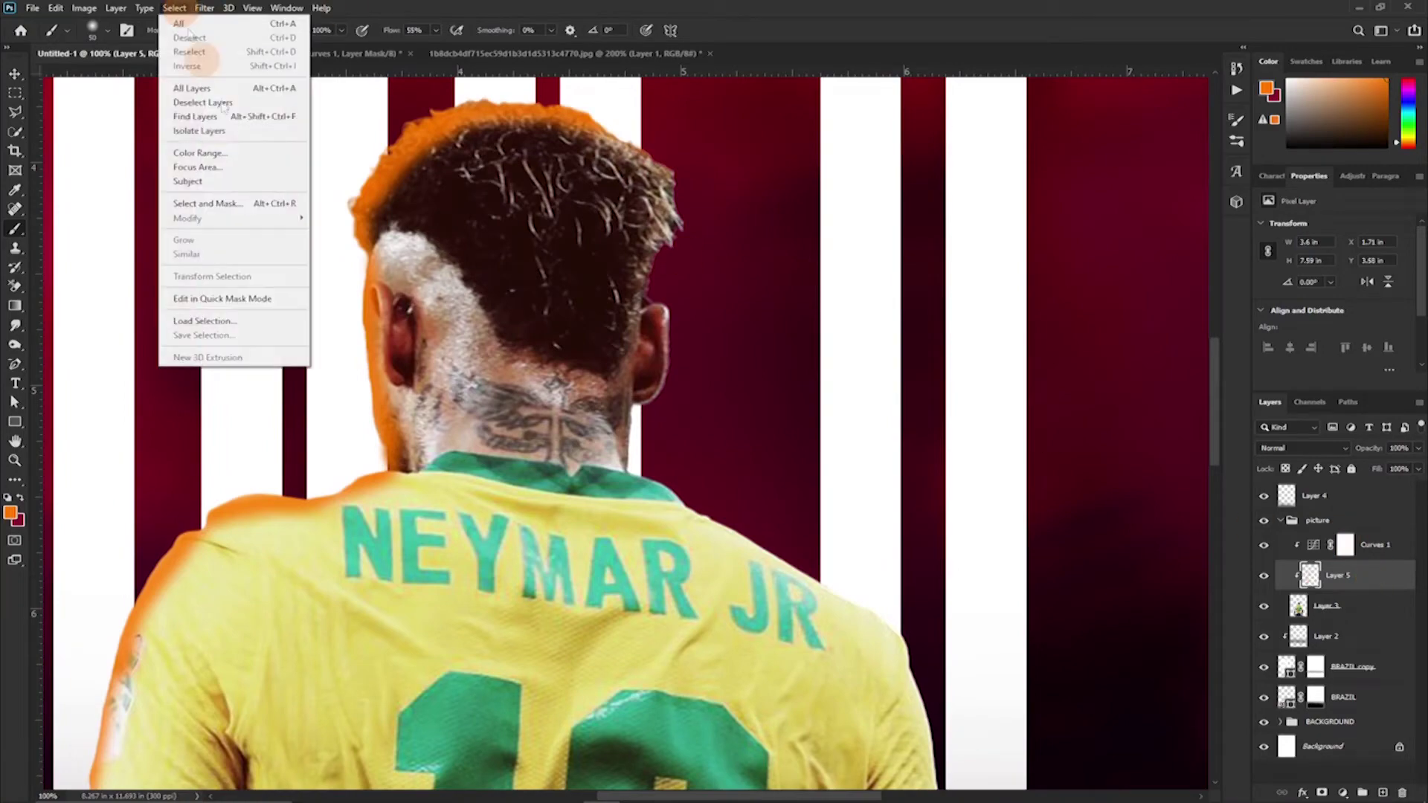
mouse_move(204, 7)
mouse_move(271, 169)
left_click(421, 229)
left_click_drag(1122, 360, 1127, 358)
key("ctrl+minus")
key("ctrl+minus")
key("ctrl+minus")
key("ctrl+minus")
left_click(1255, 152)
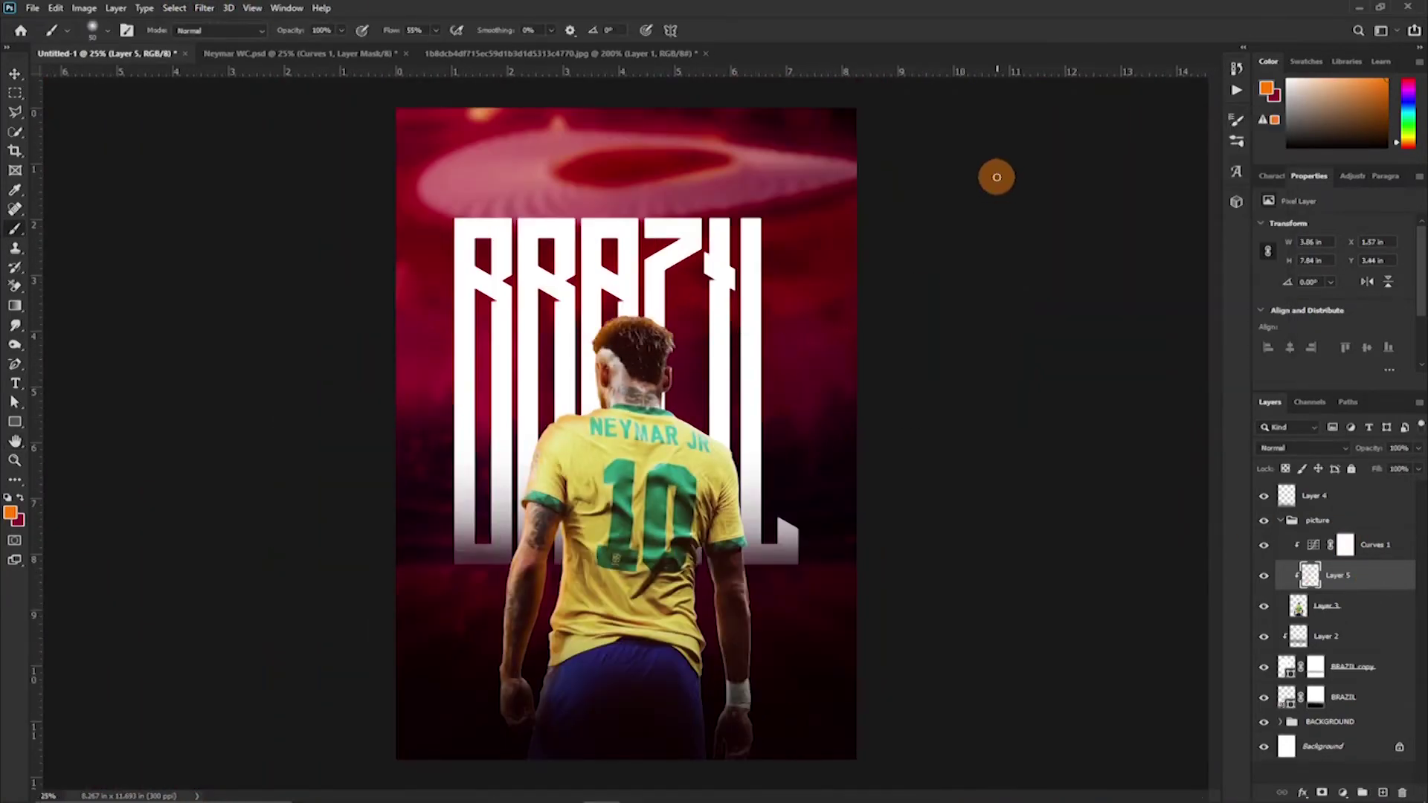
Set the rim light on Layer 5 to Screen blending and lower its layer opacity to about 60%
key("ctrl+plus")
key("ctrl+plus")
left_click_drag(625, 312, 647, 179)
left_click(1306, 449)
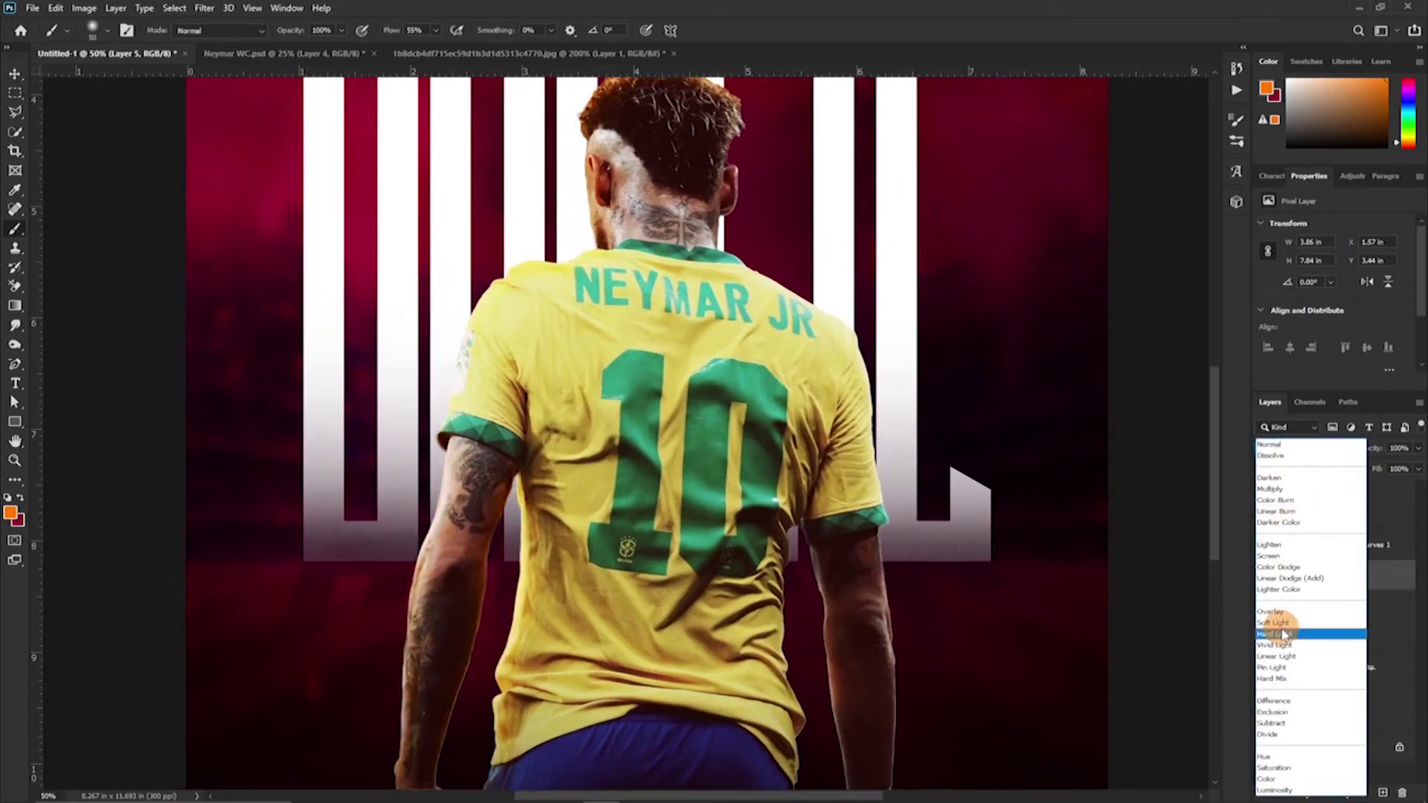
left_click(1279, 578)
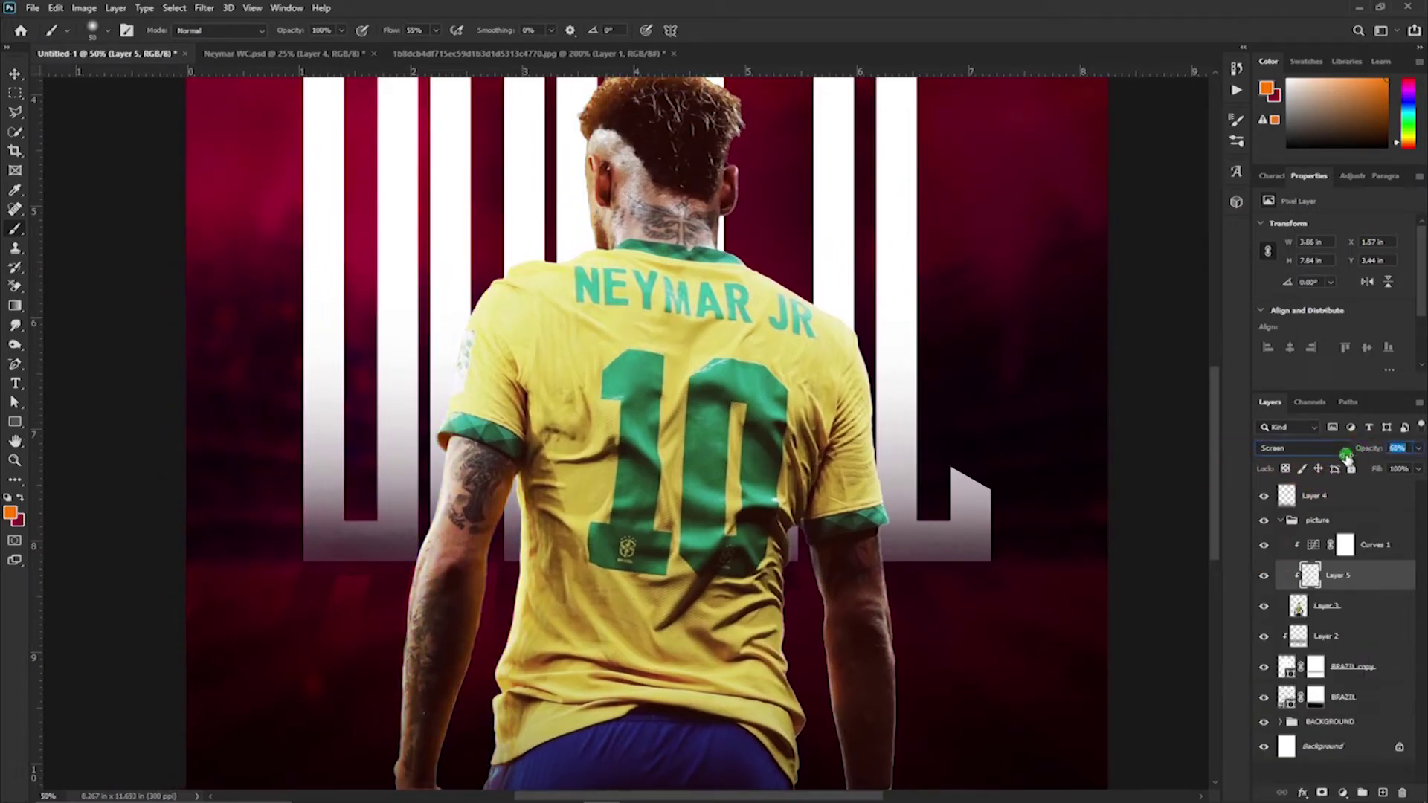
Compare the player with and without the orange rim light on Layer 5
key("z")
left_click_drag(707, 405, 641, 406)
left_click(1263, 576)
left_click(1264, 576)
left_click_drag(685, 353, 643, 350)
left_click(1264, 577)
left_click(1264, 577)
left_click_drag(629, 405, 685, 406)
left_click_drag(680, 431, 677, 239)
Place the orange light glow image on a black background into the poster
left_click(414, 793)
left_click_drag(408, 198, 710, 398)
left_click_drag(641, 301, 583, 461)
key("Return")
Move and scale the glow image to about 8.32 by 10.07 in, centred behind the player's head at the poster's upper edge
key("z")
key("v")
left_click_drag(569, 357, 625, 137)
key("ctrl+t")
left_click_drag(627, 604, 638, 689)
left_click(711, 31)
key("Return")
Move the glow layer beneath Layer 3 and give it a lightening blend mode that drops out its black background
left_click_drag(1317, 577, 1332, 652)
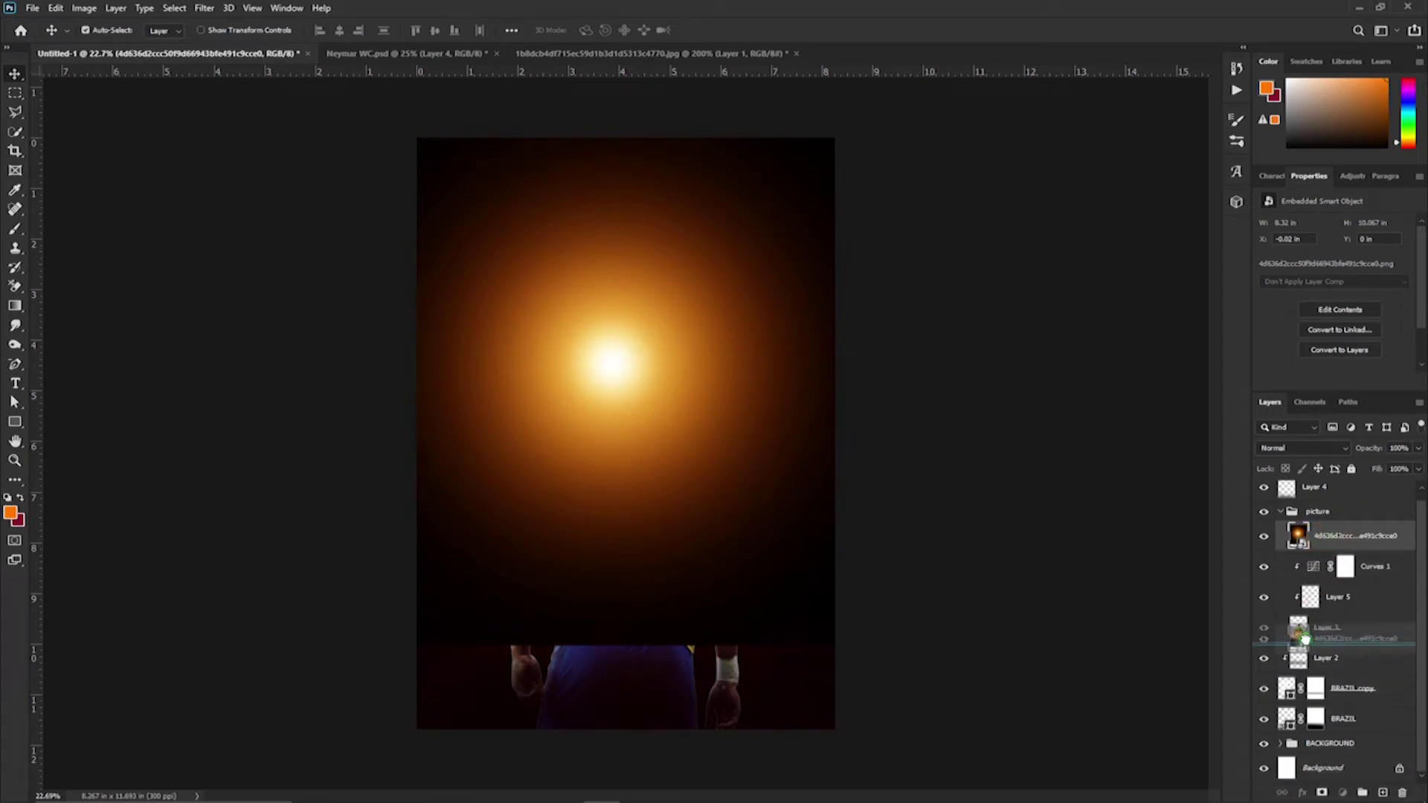
left_click(1301, 448)
left_click(1270, 549)
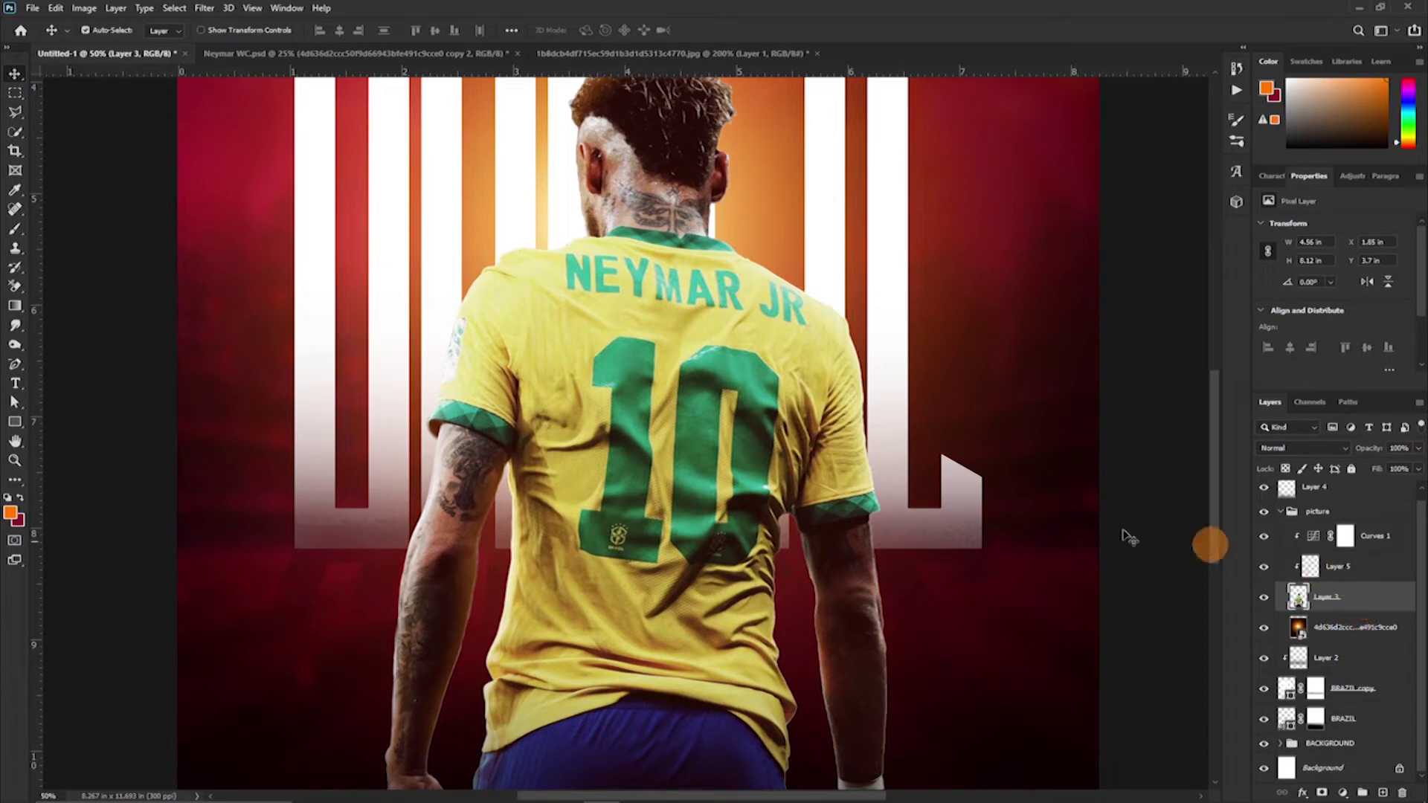
Start a Color Range selection on Layer 3 and sample the green of the jersey number
left_click(172, 9)
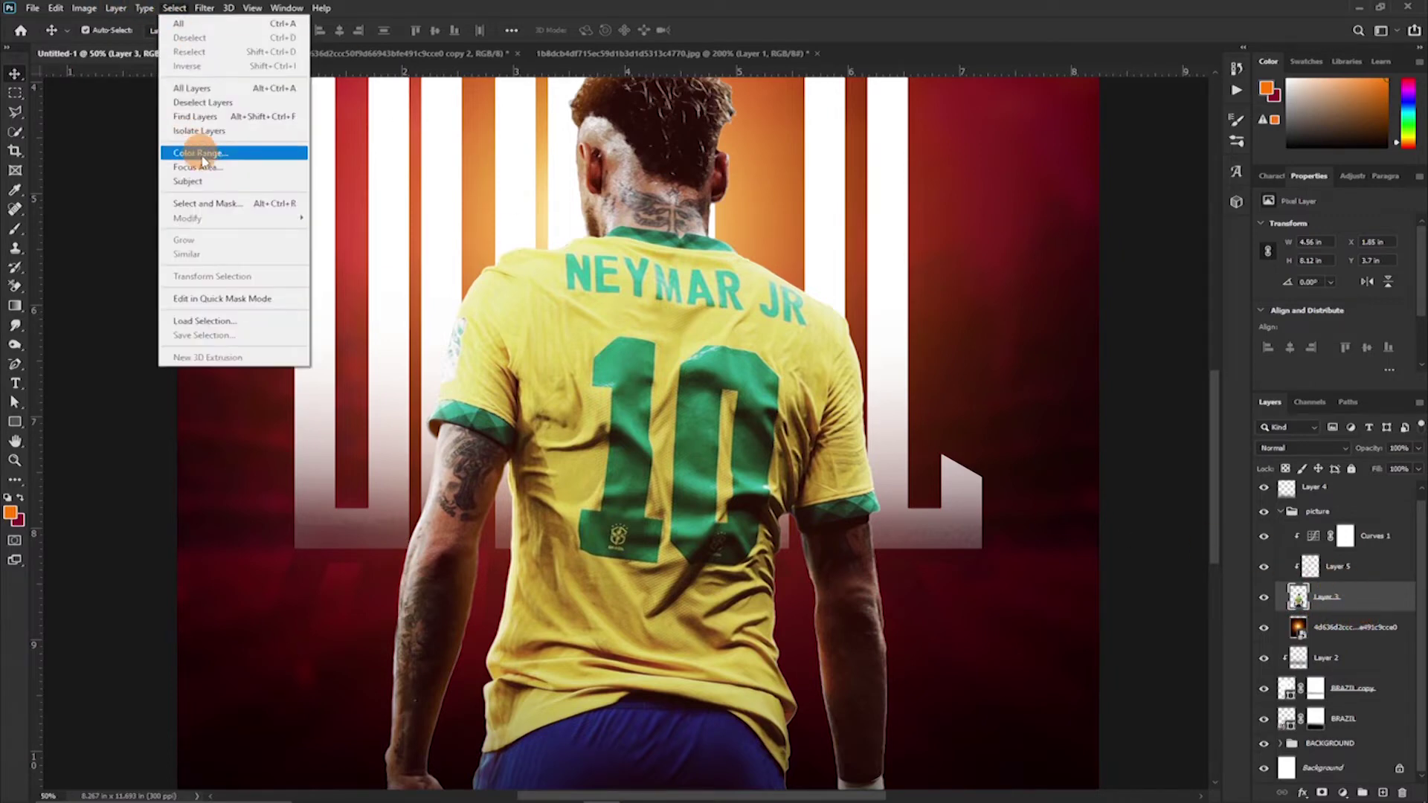
left_click(204, 154)
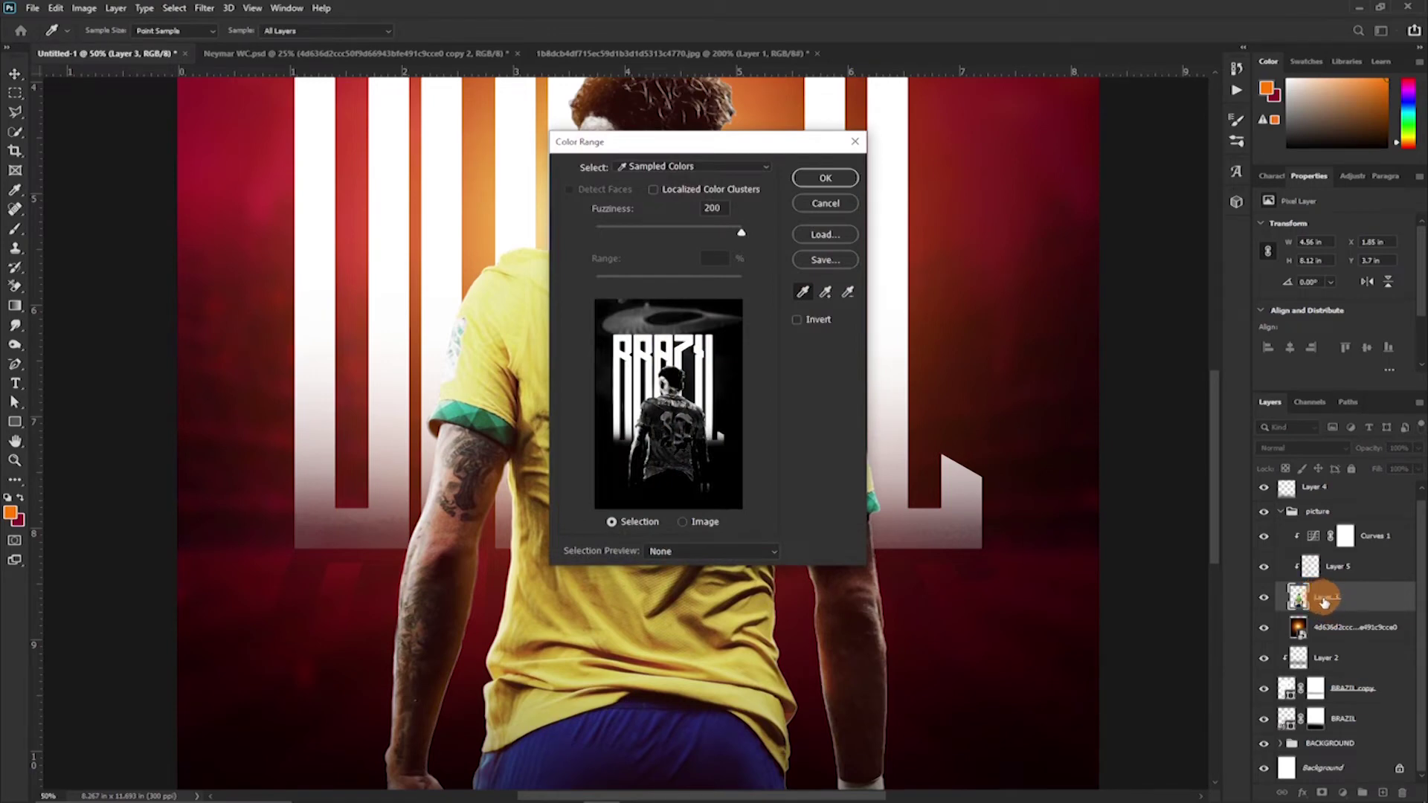
left_click_drag(726, 146, 923, 136)
left_click(1023, 282)
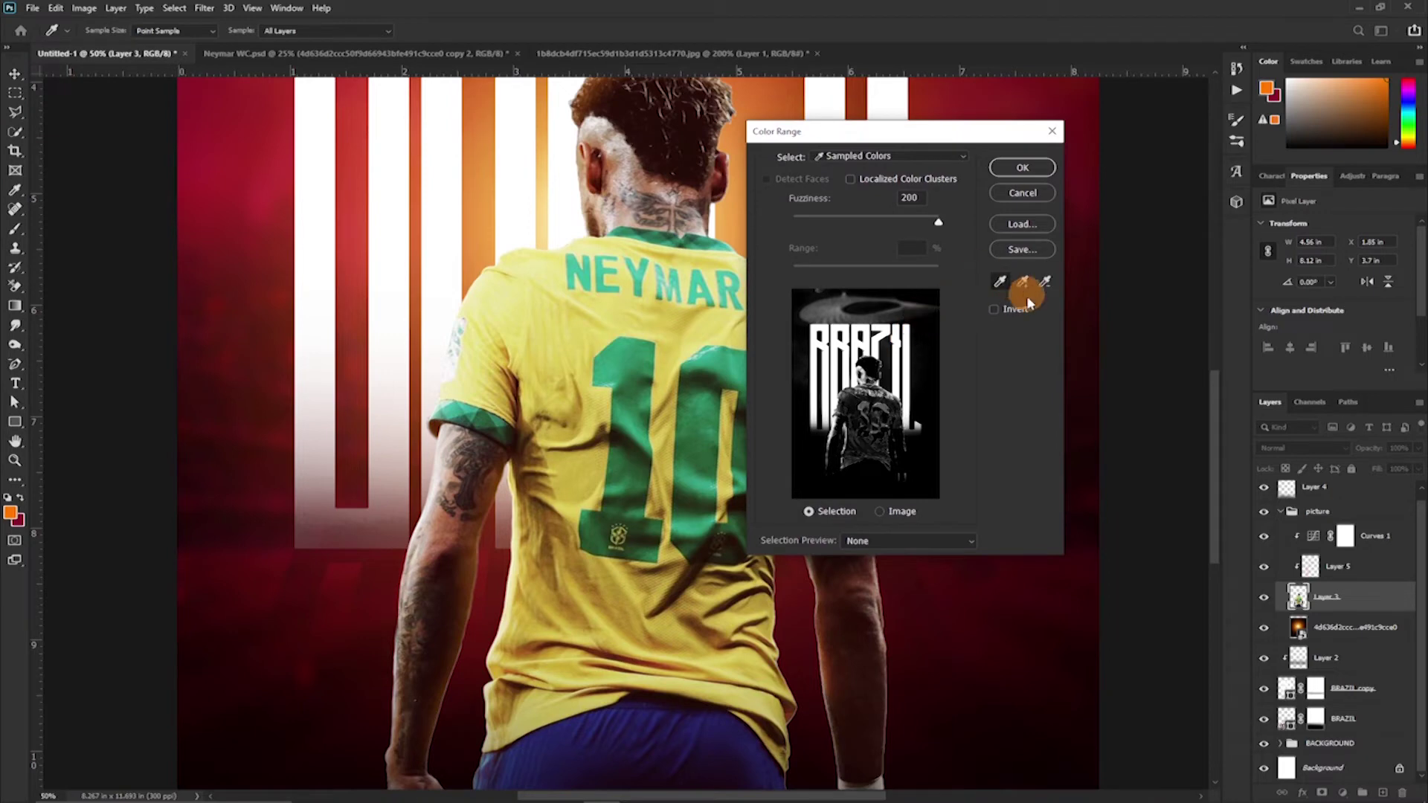
left_click(636, 360)
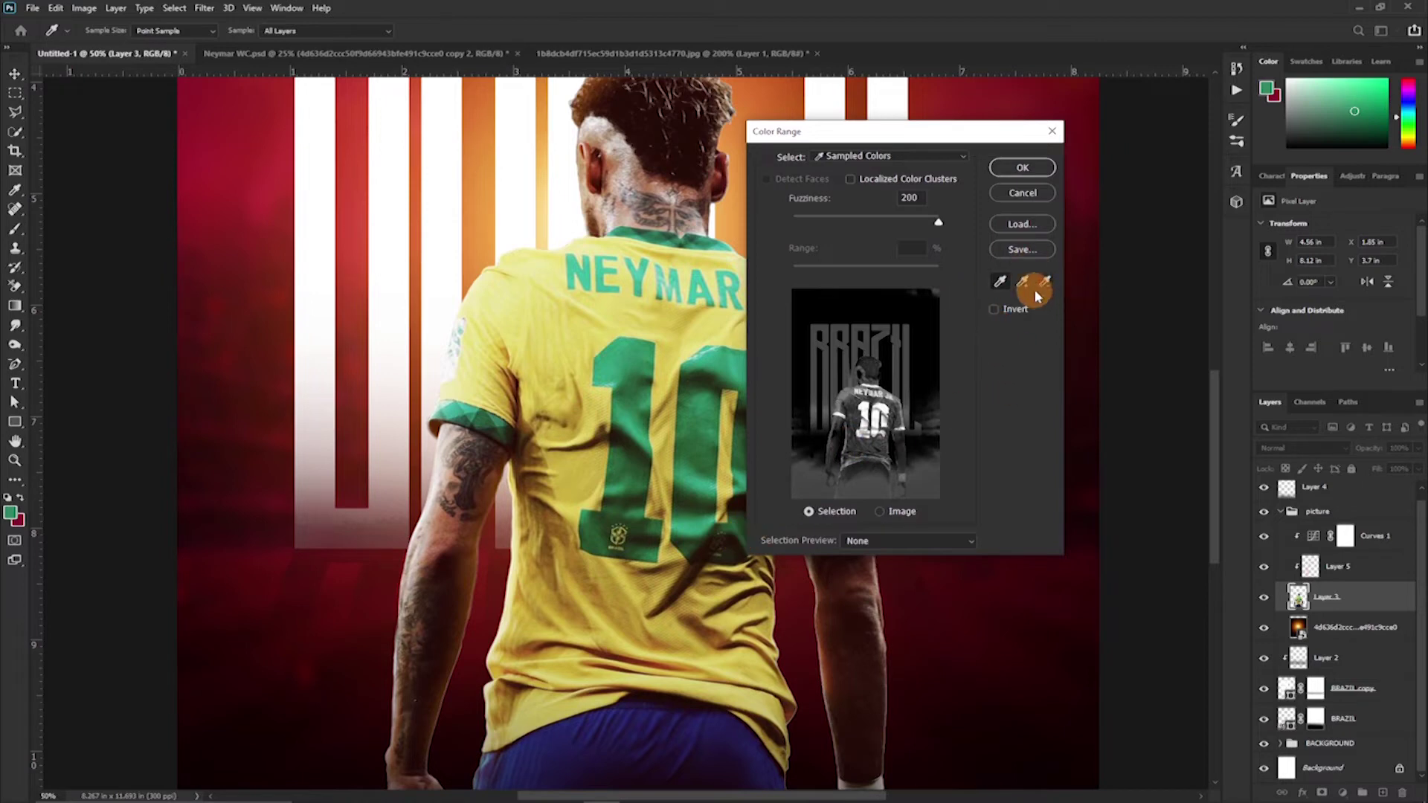
Refine the sampled greens, set the Color Range fuzziness to 147 and apply the selection
left_click(697, 569)
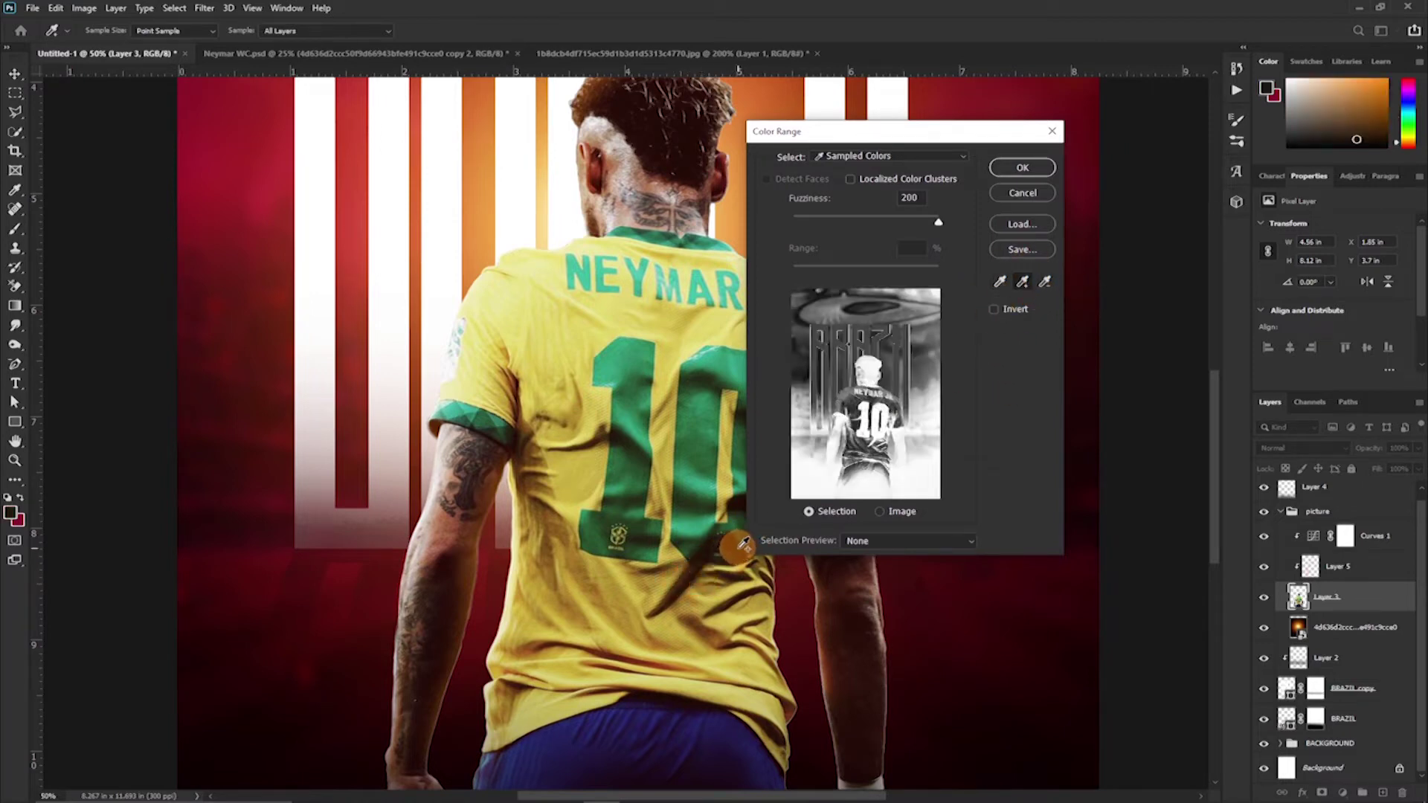
left_click(874, 436)
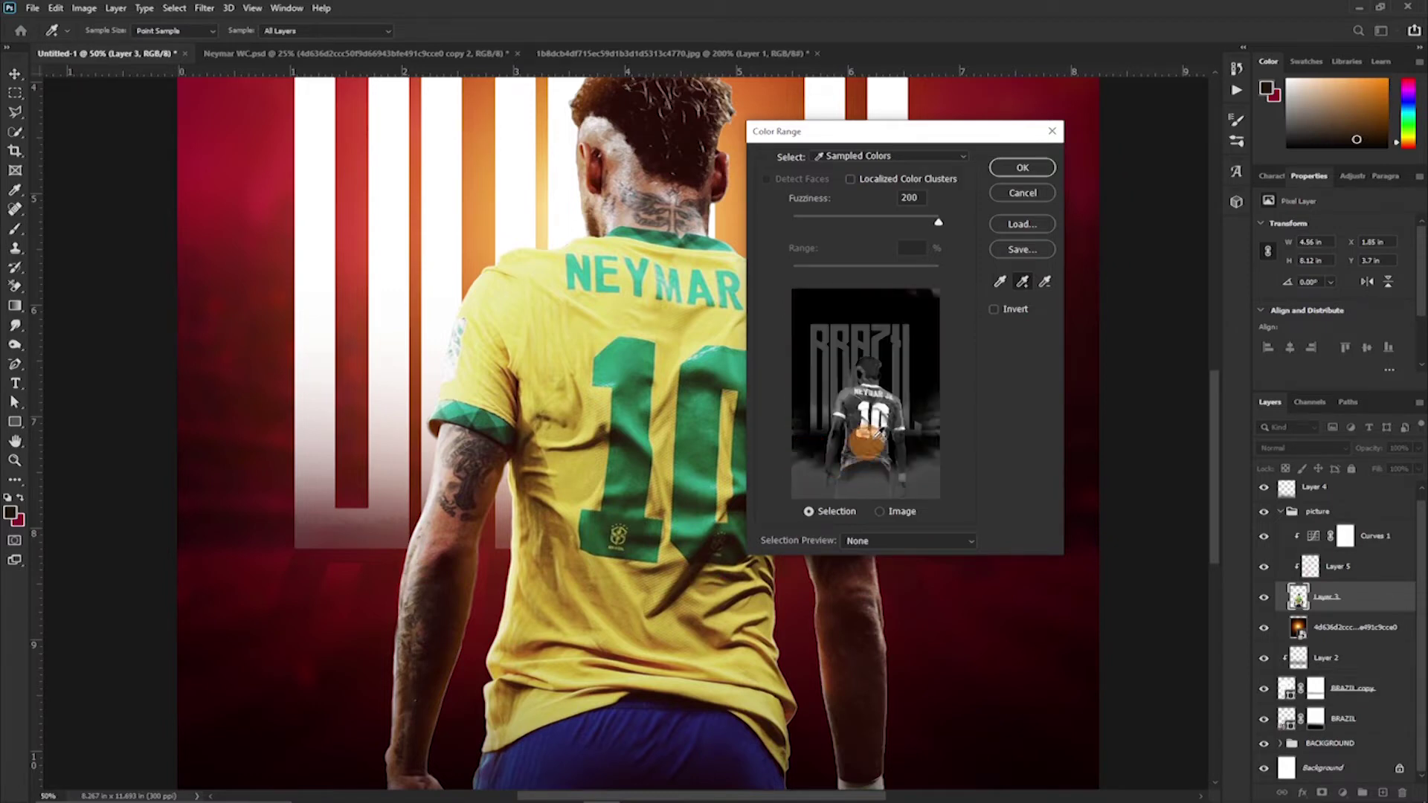
left_click(1045, 283)
left_click(699, 387)
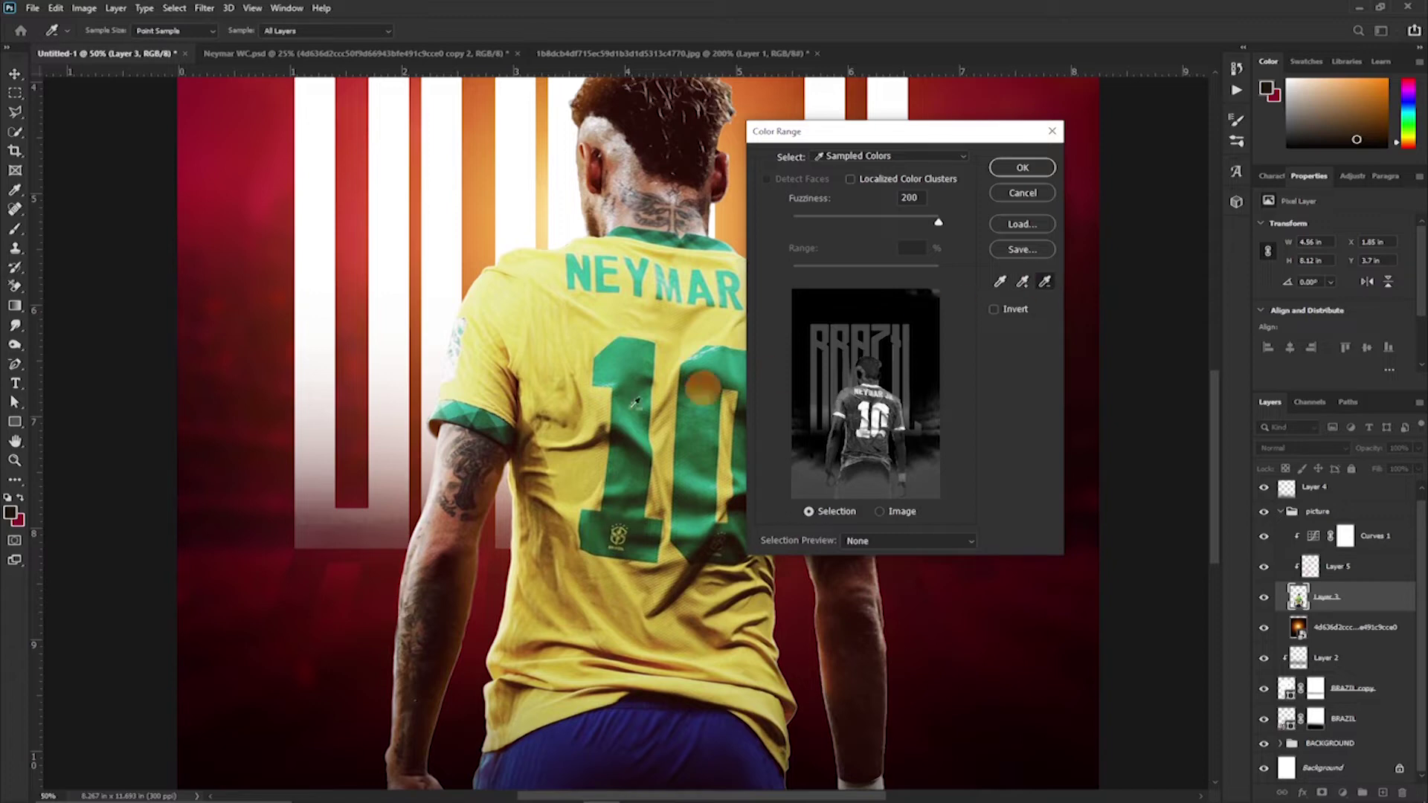
left_click(456, 588)
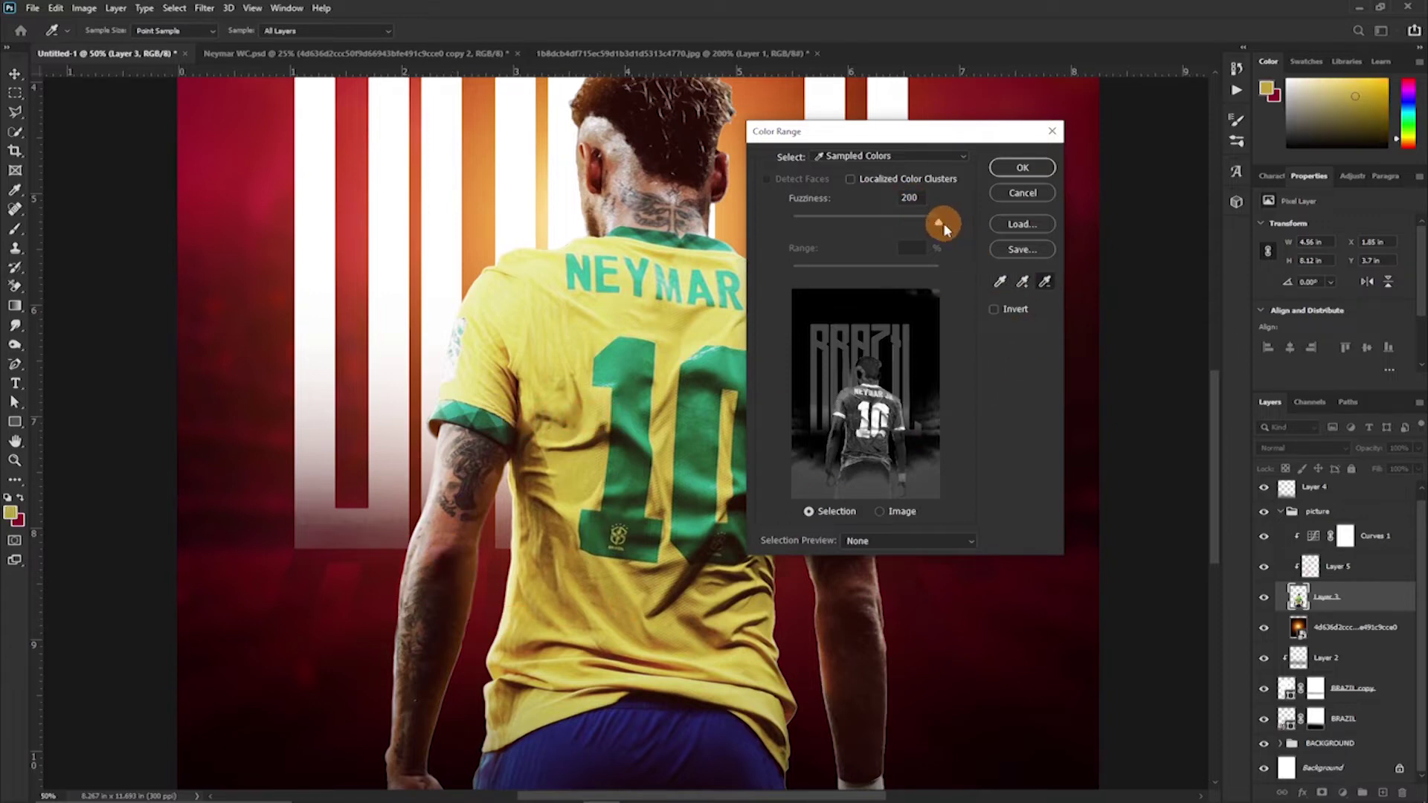
left_click_drag(944, 228, 900, 232)
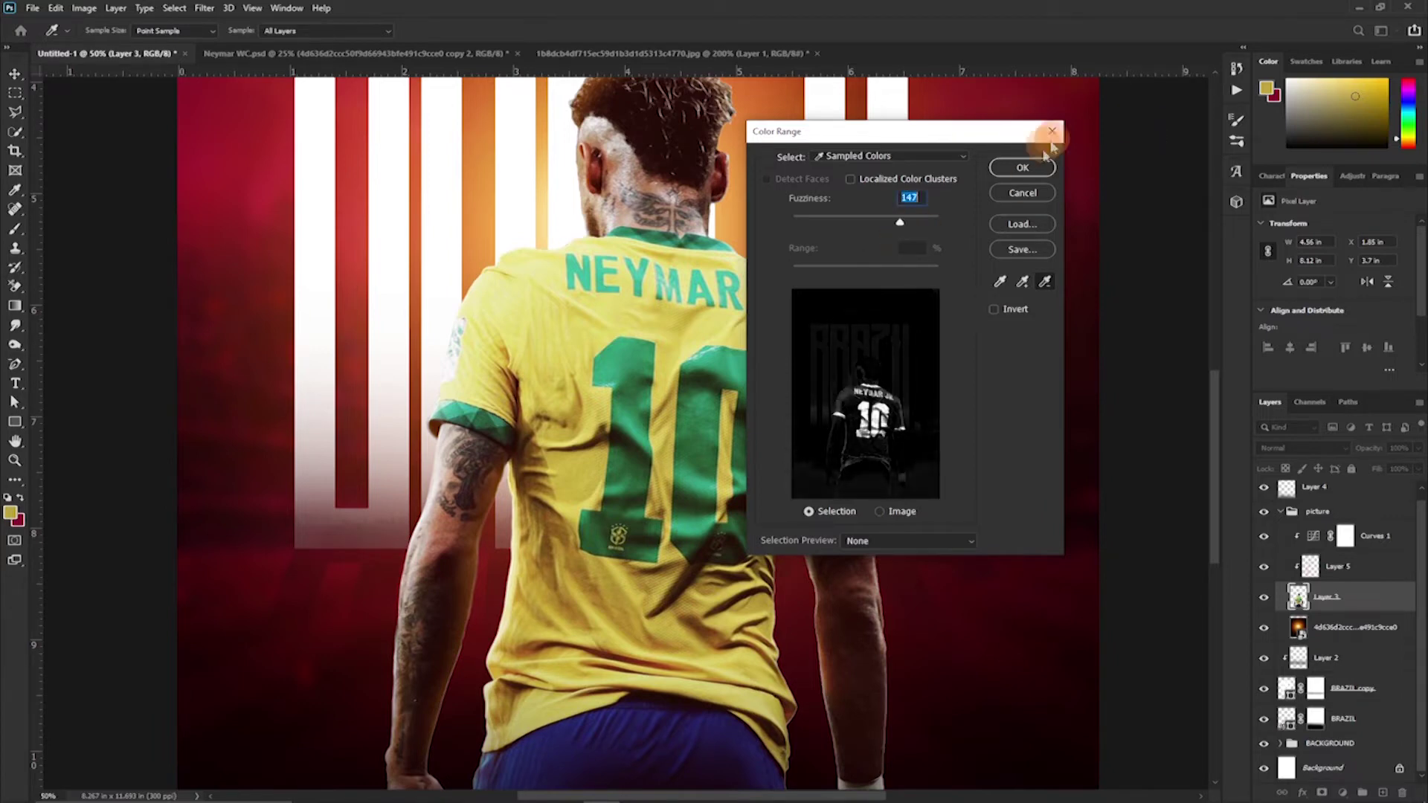
left_click(1022, 167)
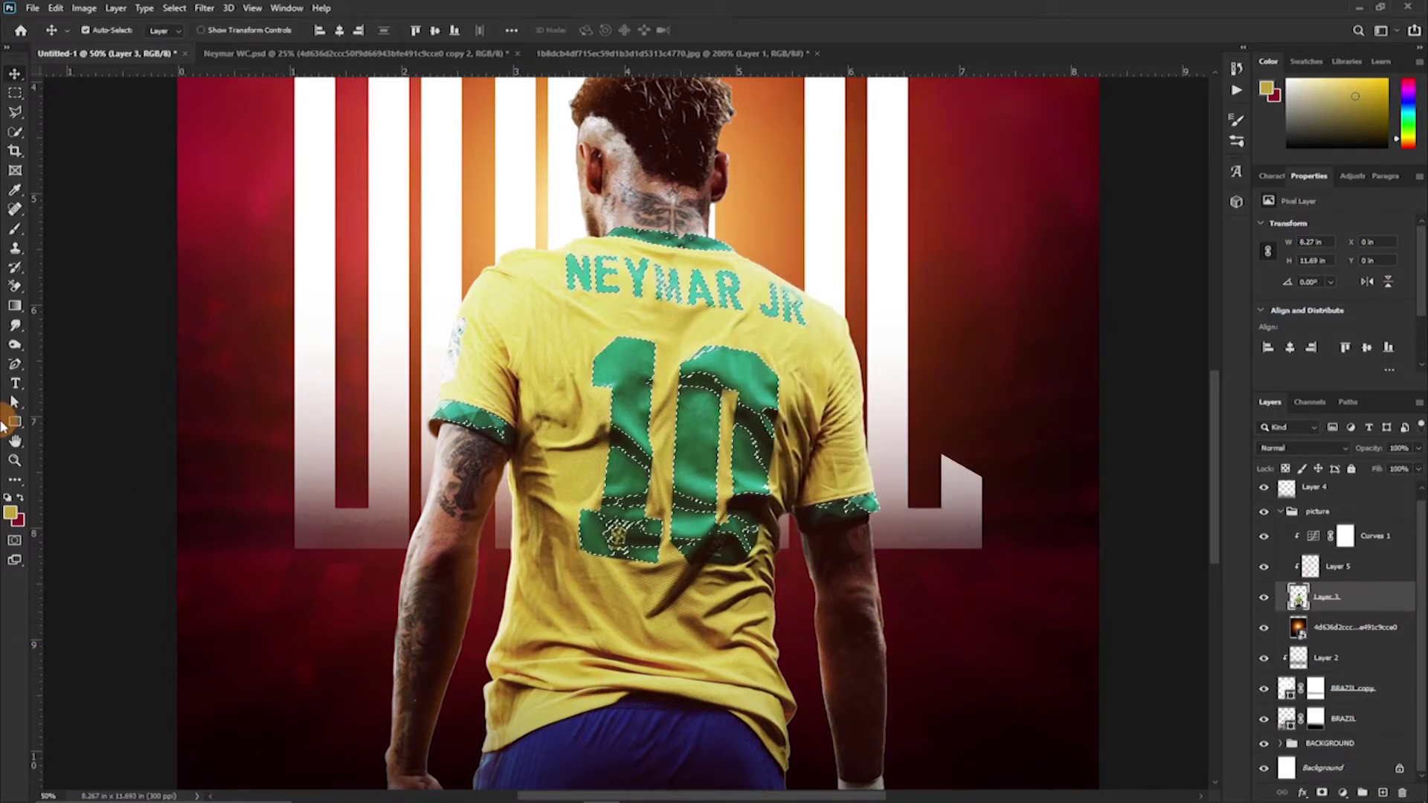
Add the dark fold across the digit 1 to the selection with the Quick Selection tool
left_click(17, 134)
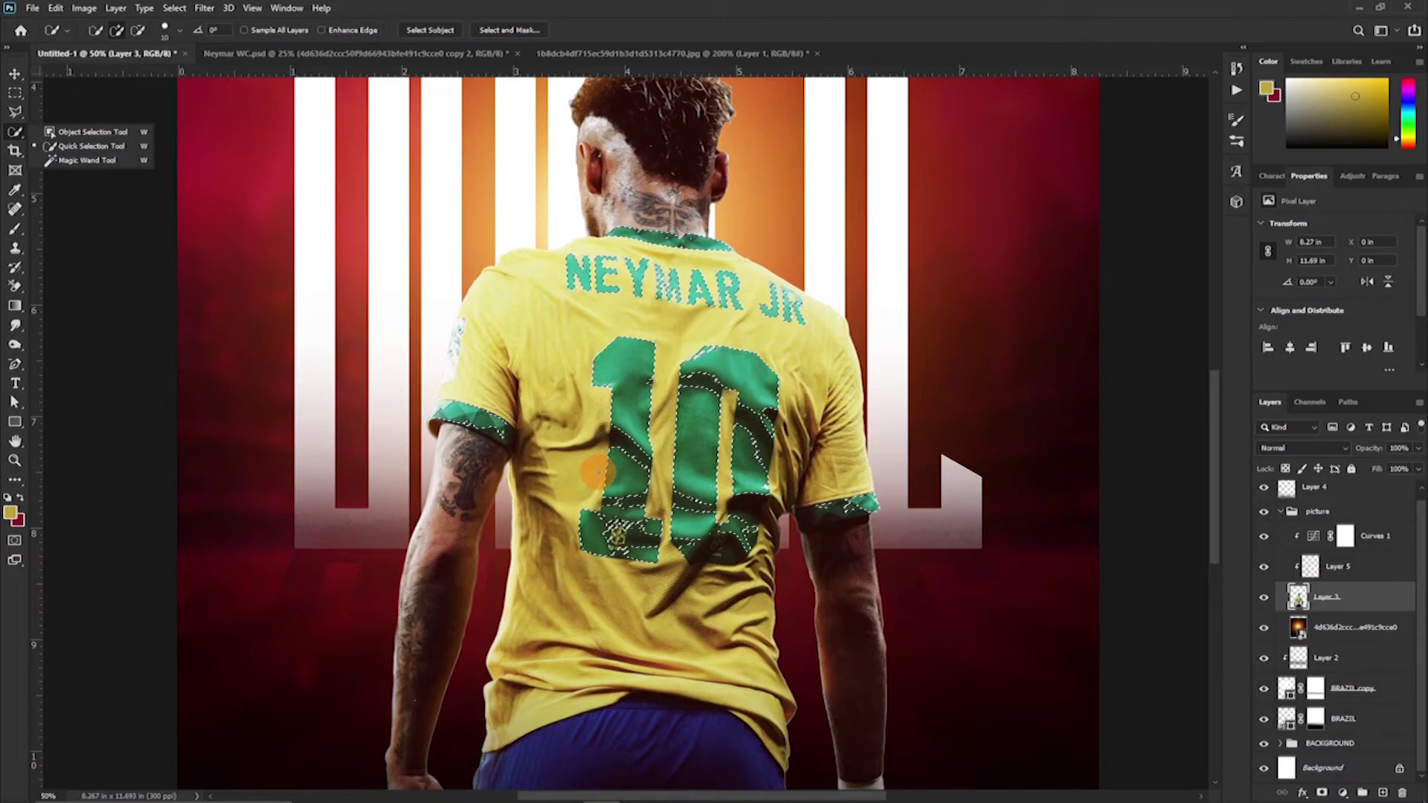
key("ctrl+shift+bracketright")
key("ctrl+z")
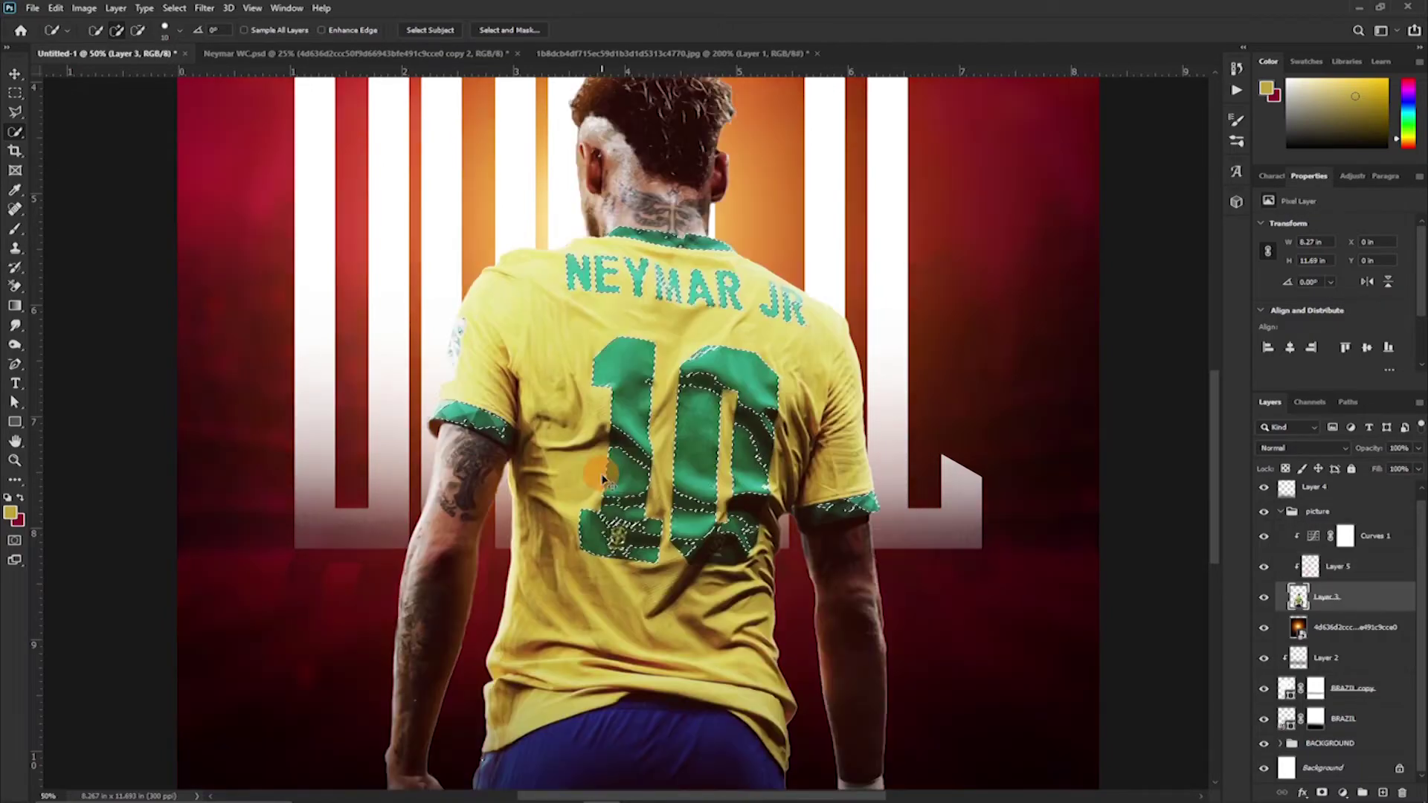
key("ctrl+plus")
key("ctrl+plus")
key("ctrl+plus")
mouse_move(596, 315)
left_mouse_down()
mouse_move(601, 411)
mouse_move(644, 453)
left_mouse_up()
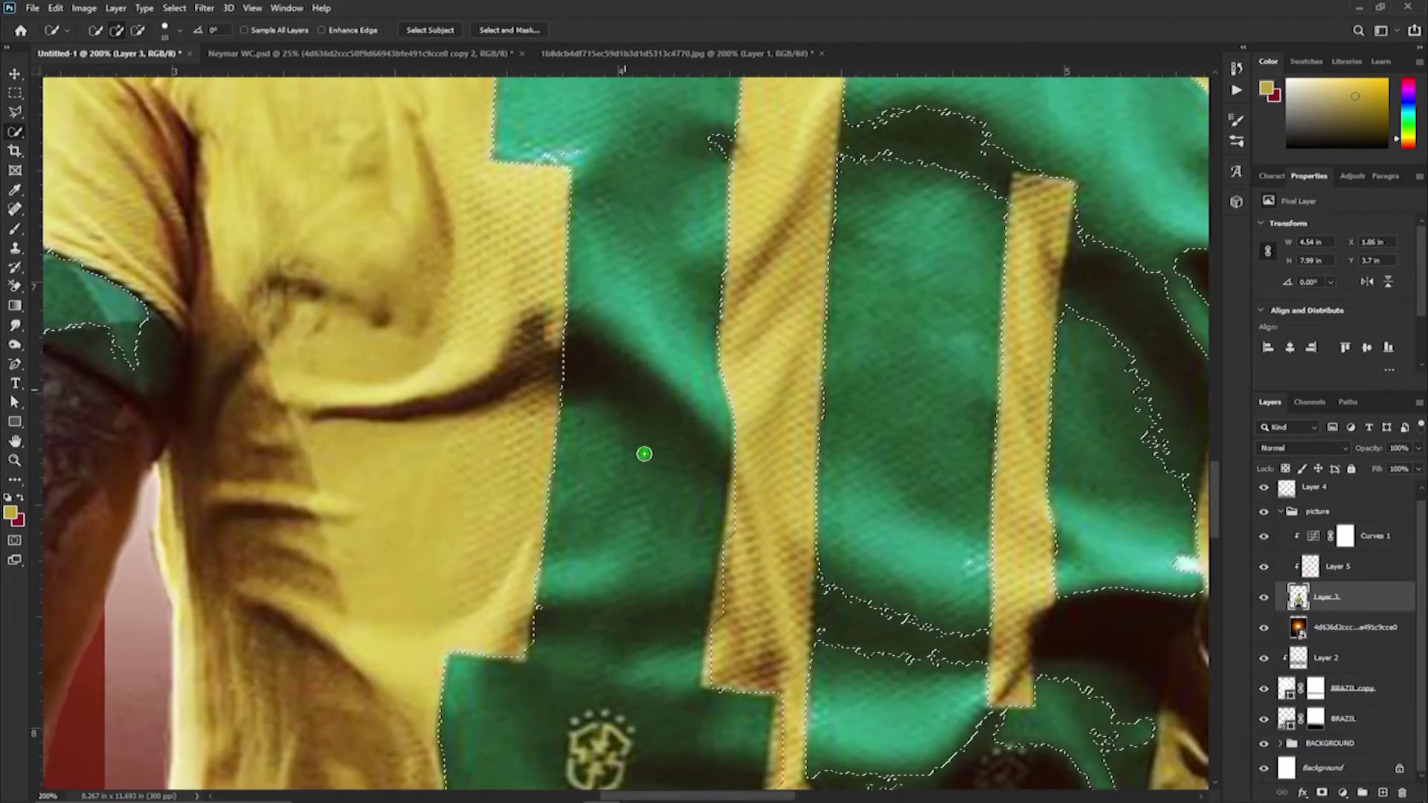
Paint the missed shaded folds and highlights of the number 10 into the selection in Quick Mask mode
key("q")
scroll(521, 405, "up", 1)
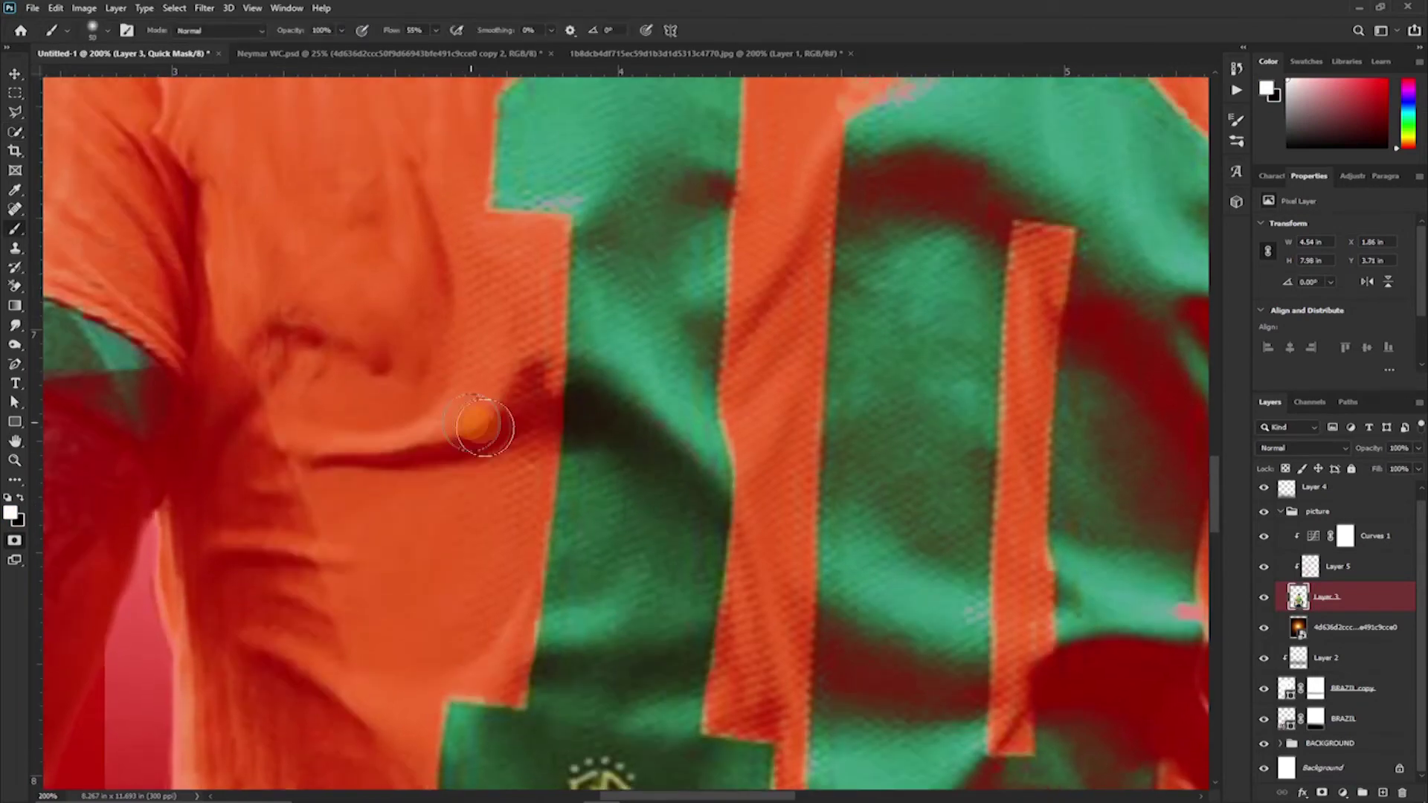
key("b")
scroll(471, 422, "down", 8)
mouse_move(895, 437)
left_mouse_down()
mouse_move(548, 392)
mouse_move(299, 424)
left_mouse_up()
left_click(106, 32)
left_click(102, 234)
mouse_move(506, 462)
left_mouse_down()
mouse_move(280, 449)
mouse_move(363, 485)
left_mouse_up()
key("ctrl+z")
mouse_move(484, 478)
left_mouse_down()
mouse_move(382, 494)
mouse_move(484, 451)
mouse_move(529, 180)
mouse_move(479, 336)
mouse_move(493, 239)
mouse_move(550, 251)
mouse_move(563, 224)
mouse_move(513, 377)
mouse_move(566, 252)
mouse_move(478, 462)
mouse_move(510, 437)
left_mouse_up()
scroll(472, 271, "up", 5)
mouse_move(471, 271)
left_mouse_down()
mouse_move(512, 286)
mouse_move(512, 246)
mouse_move(499, 270)
mouse_move(559, 393)
mouse_move(590, 198)
mouse_move(555, 473)
mouse_move(584, 350)
left_mouse_up()
scroll(320, 204, "up", 3)
mouse_move(319, 205)
left_mouse_down()
mouse_move(377, 297)
mouse_move(408, 255)
mouse_move(595, 296)
mouse_move(301, 465)
left_mouse_up()
left_click_drag(277, 282, 266, 420)
left_click_drag(75, 454, 306, 393)
Mask out the spill around the number's edges with black and return to the normal selection
key("x")
left_click_drag(398, 670, 739, 386)
mouse_move(1041, 328)
left_mouse_down()
mouse_move(546, 490)
mouse_move(373, 350)
mouse_move(316, 229)
mouse_move(702, 644)
left_mouse_up()
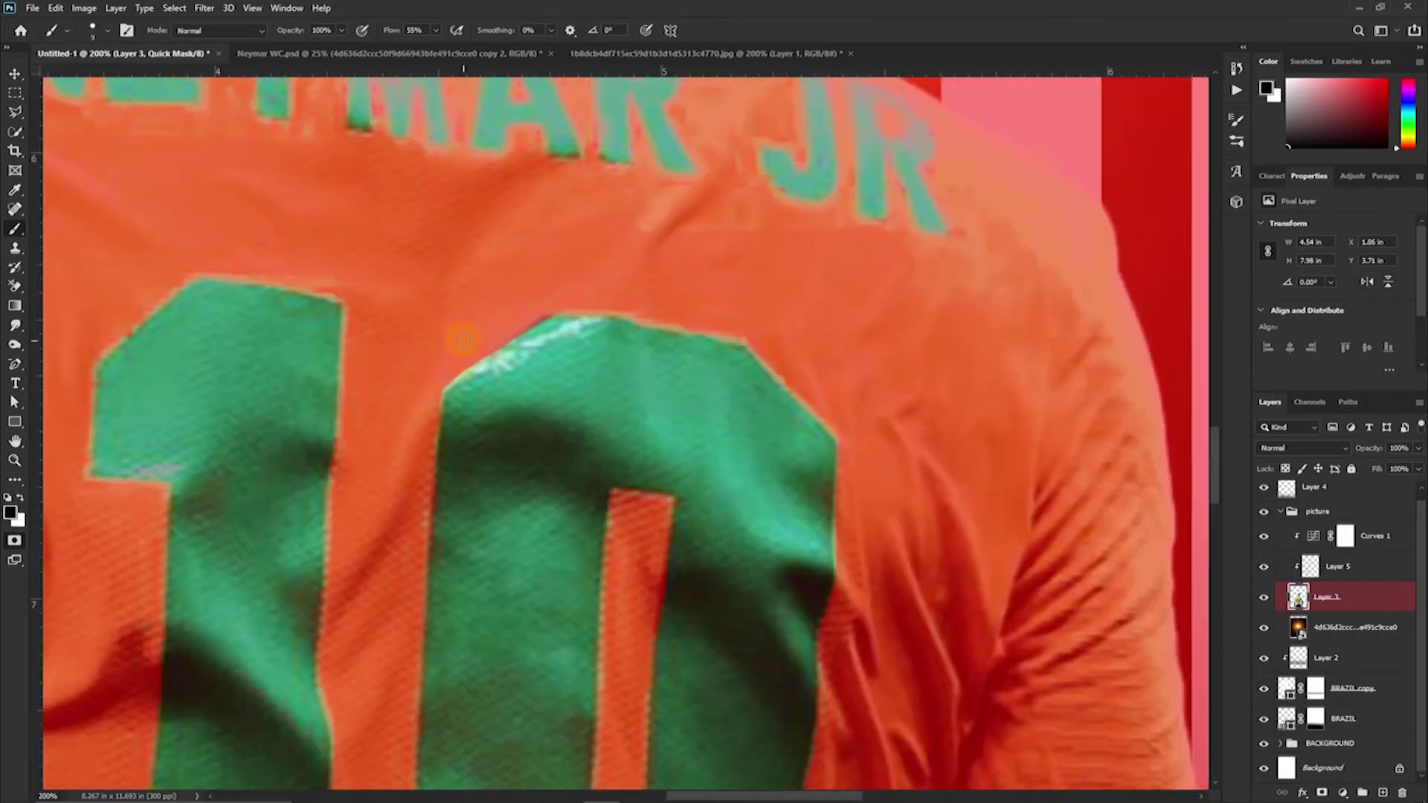
left_click_drag(416, 375, 652, 147)
key("q")
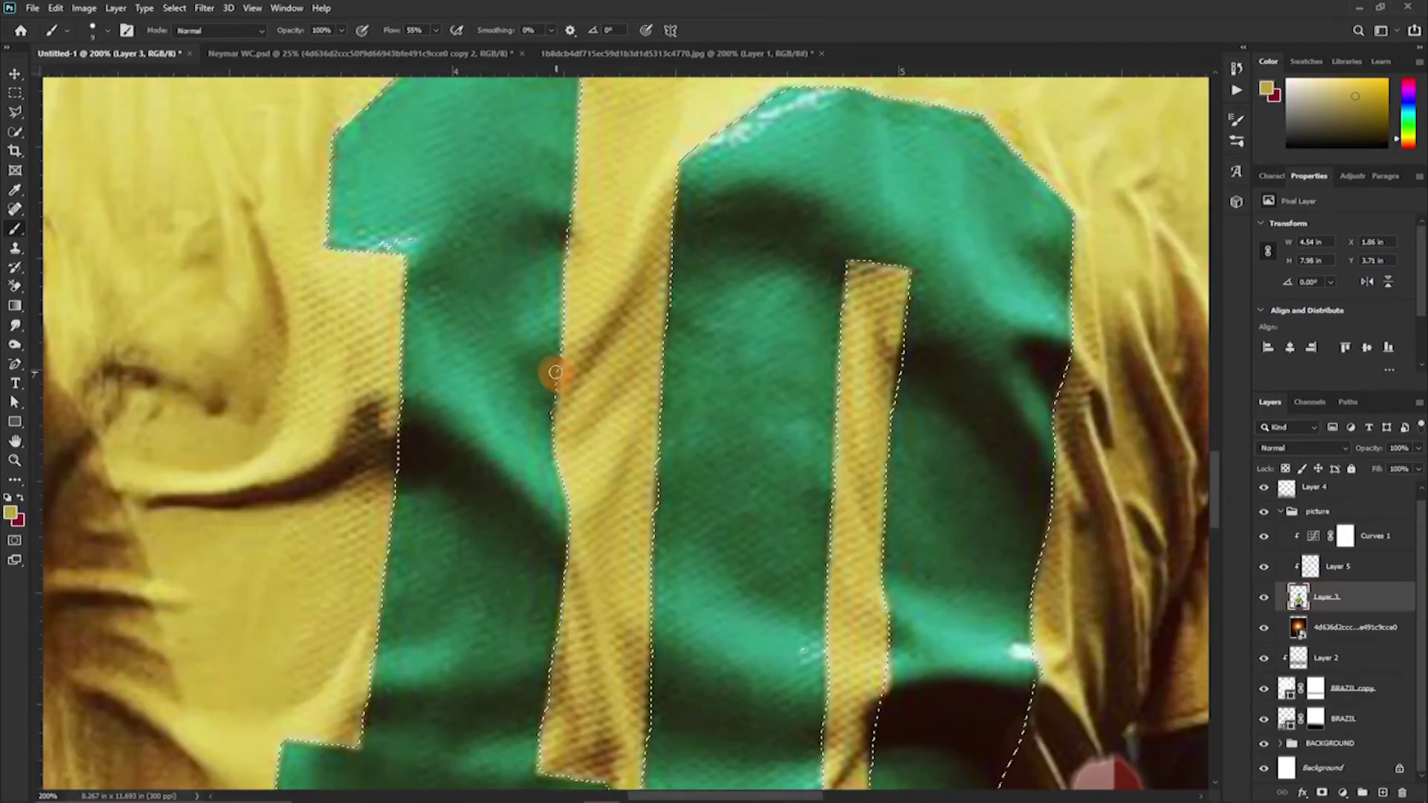
Copy the selected green lettering and number onto a new layer at the top of the picture group
left_click(15, 460)
left_click_drag(740, 421, 669, 436)
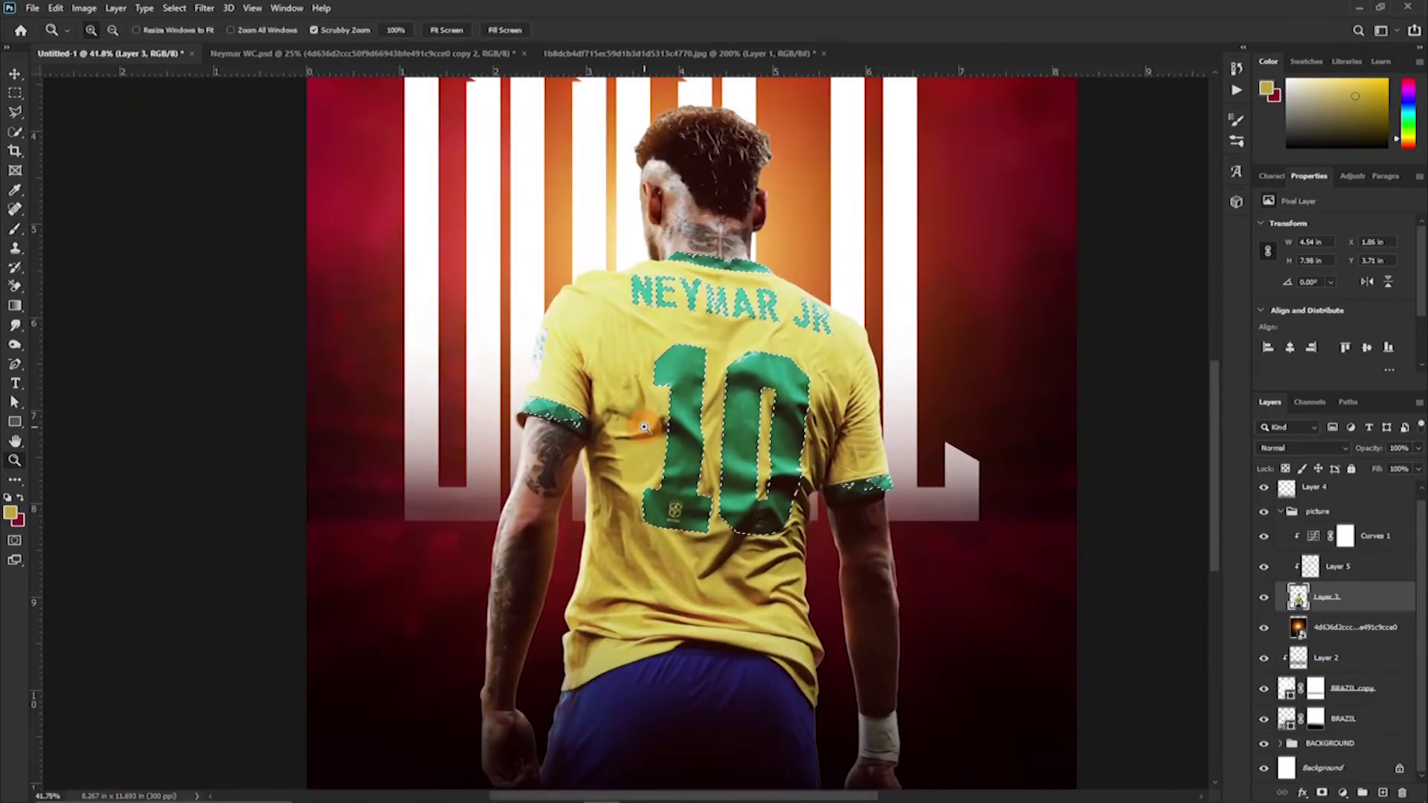
left_click(1320, 514)
key("ctrl+v")
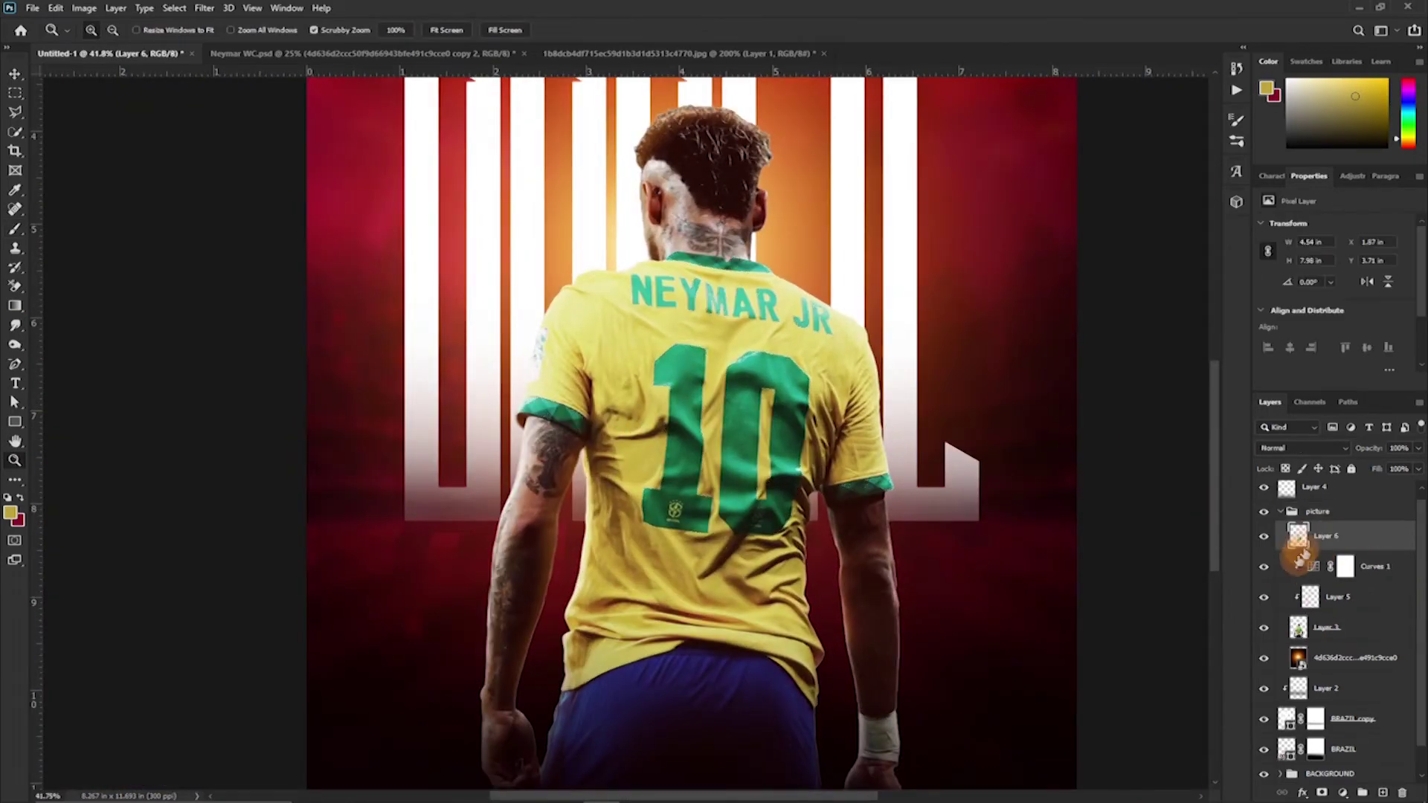
Move the copied lettering aside to check the cutout, and undo the move
key("v")
left_click(1263, 537)
left_click_drag(707, 413, 432, 319)
key("ctrl+z")
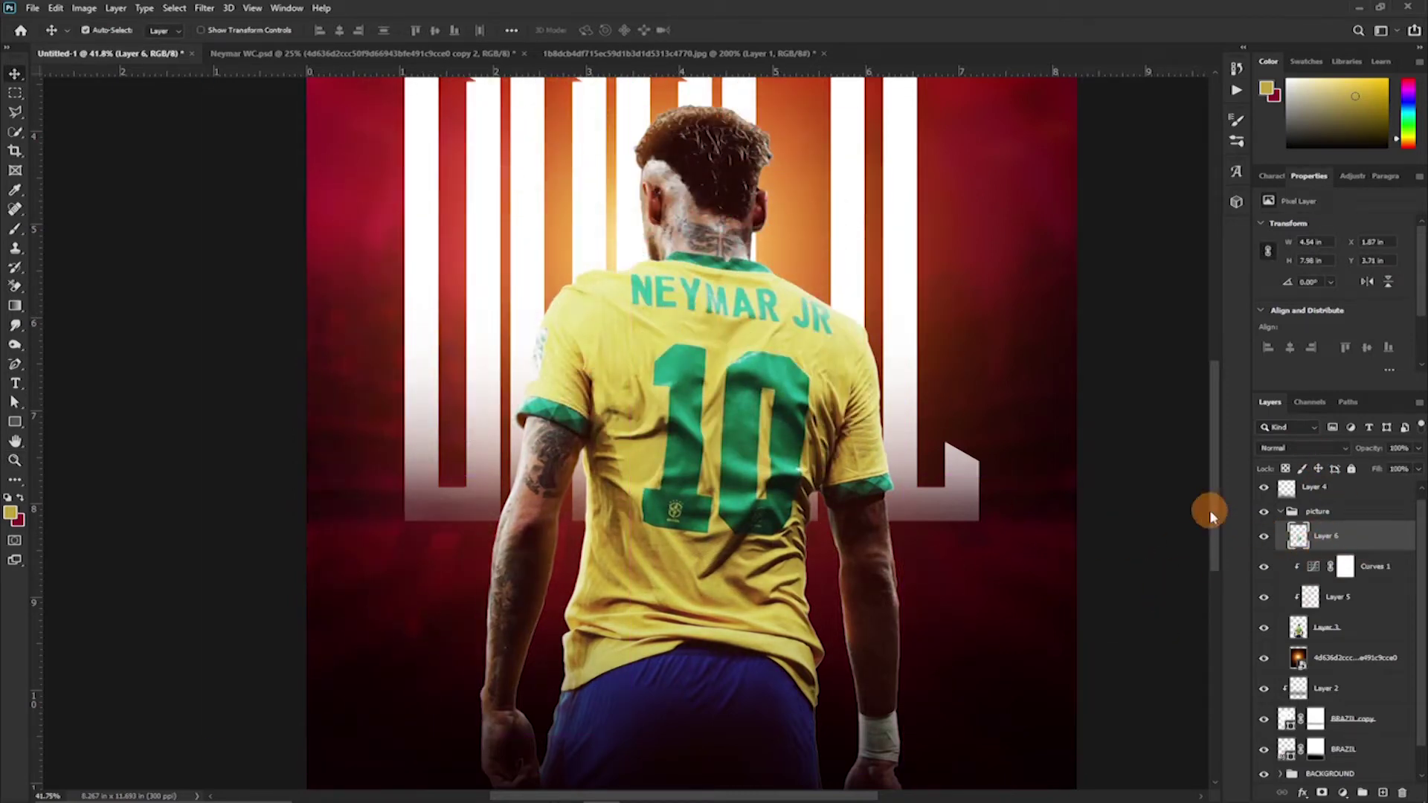
Convert Layer 6 to a smart object and open its contents for editing
scroll(1264, 498, "down", 1)
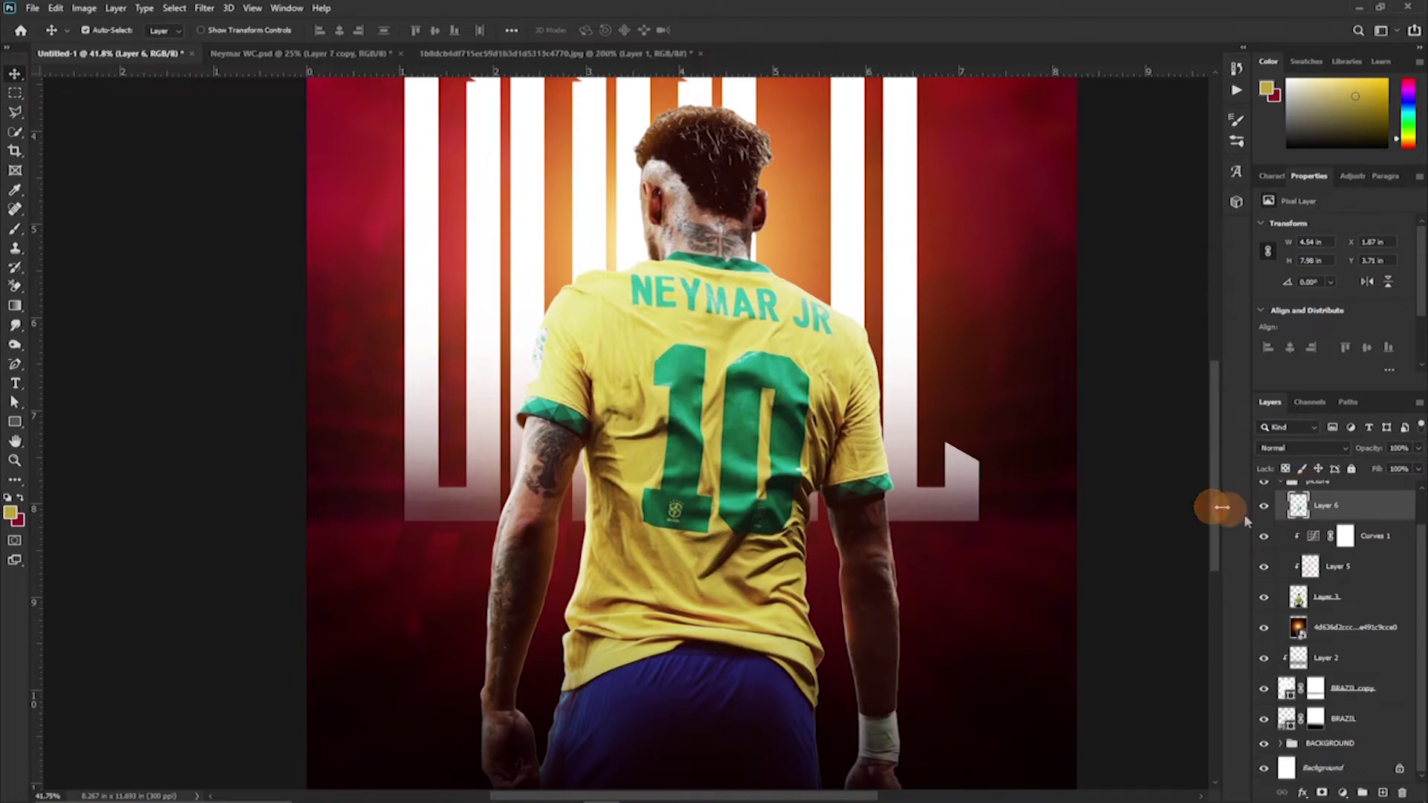
right_click(1377, 505)
left_click(1265, 378)
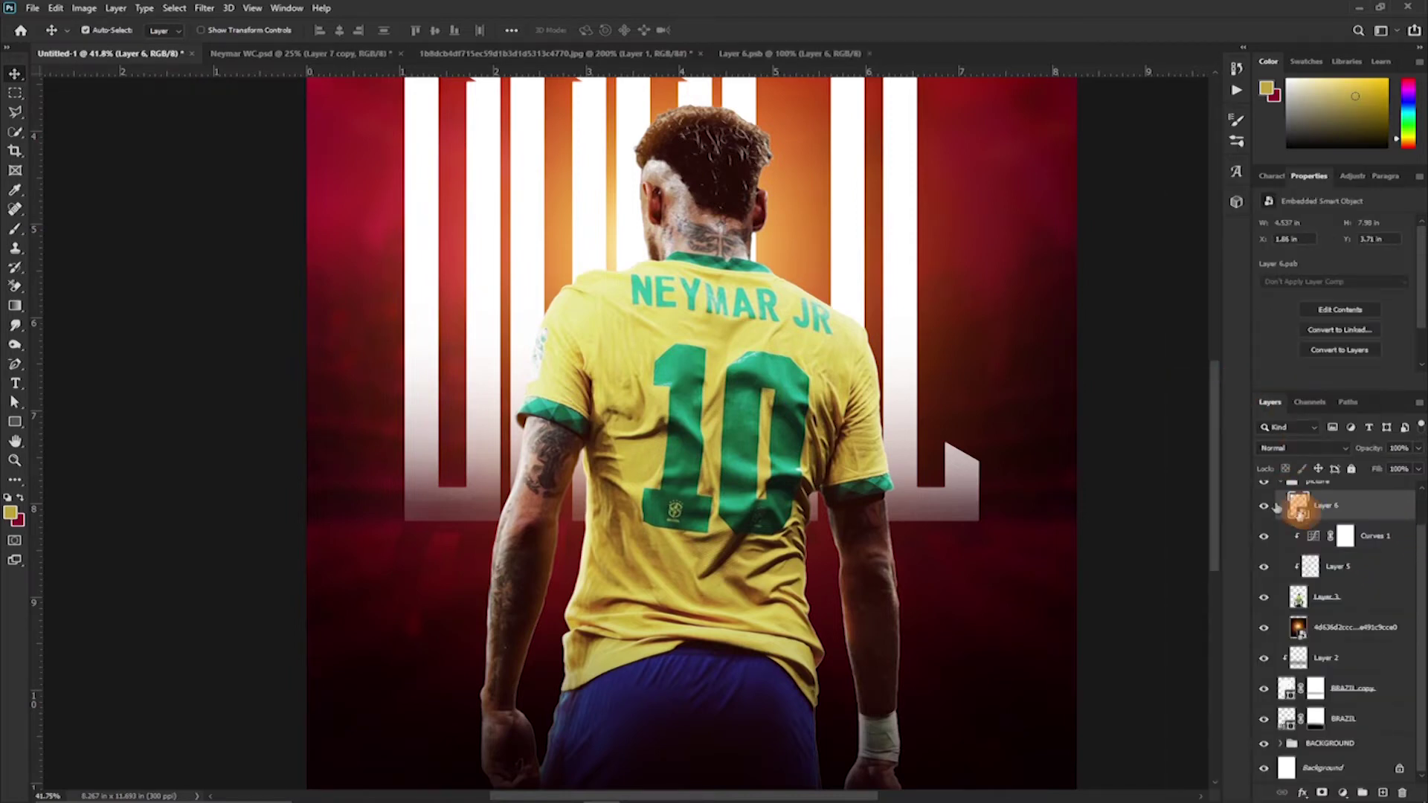
double_click(1298, 506)
Delete the stray pixels below, to the right and to the upper left of the number using rectangular selections
key("m")
left_click_drag(465, 479, 810, 746)
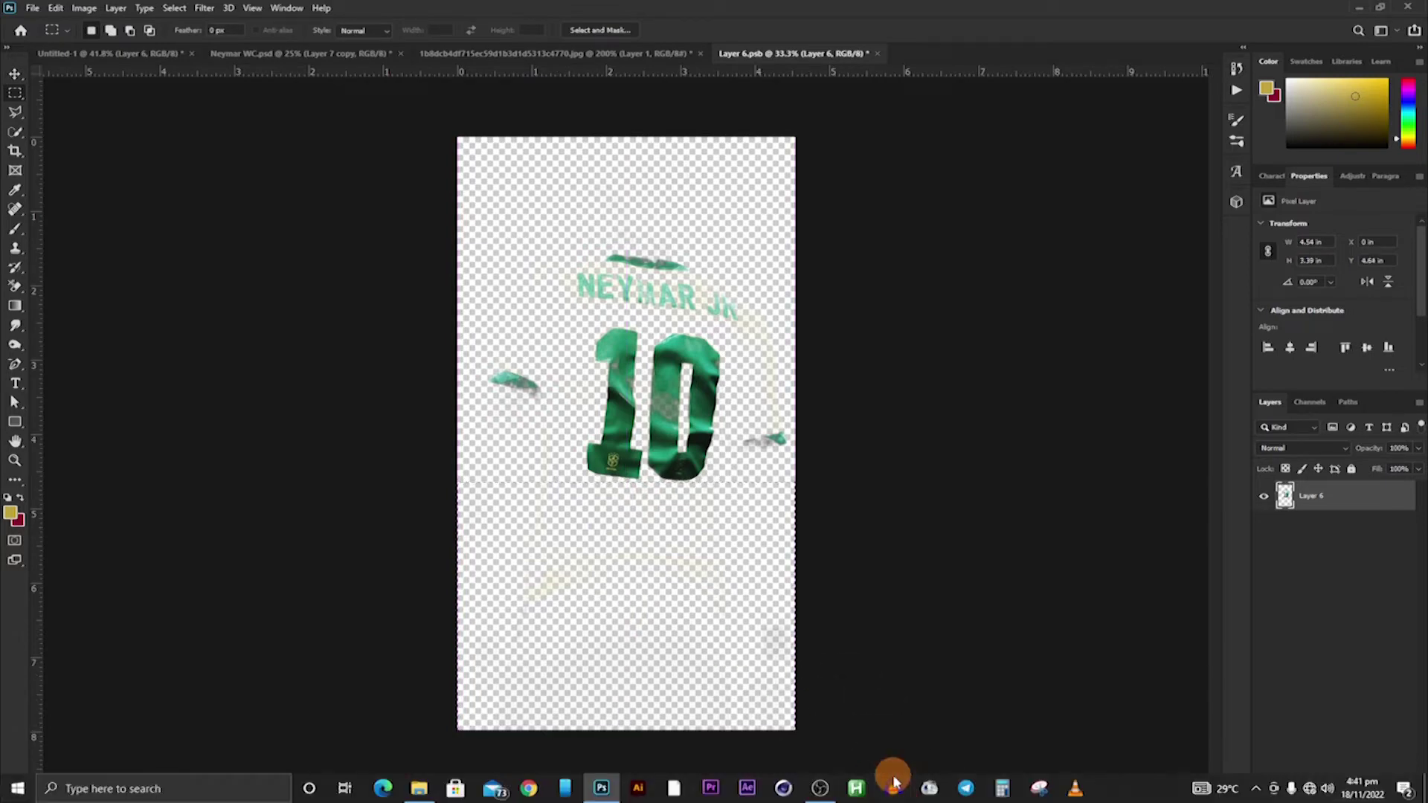
left_click_drag(735, 148, 818, 429)
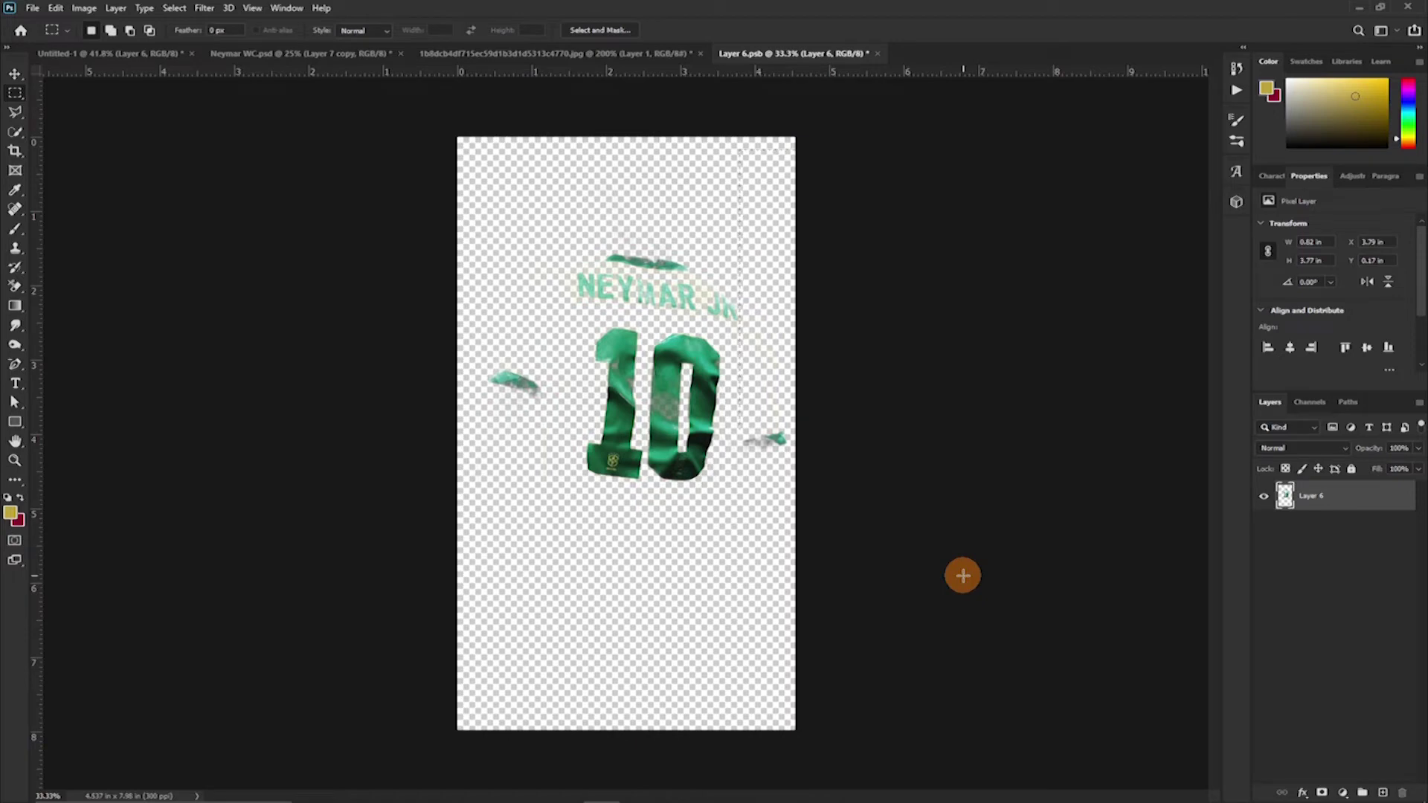
left_click_drag(456, 136, 568, 367)
left_click(289, 380)
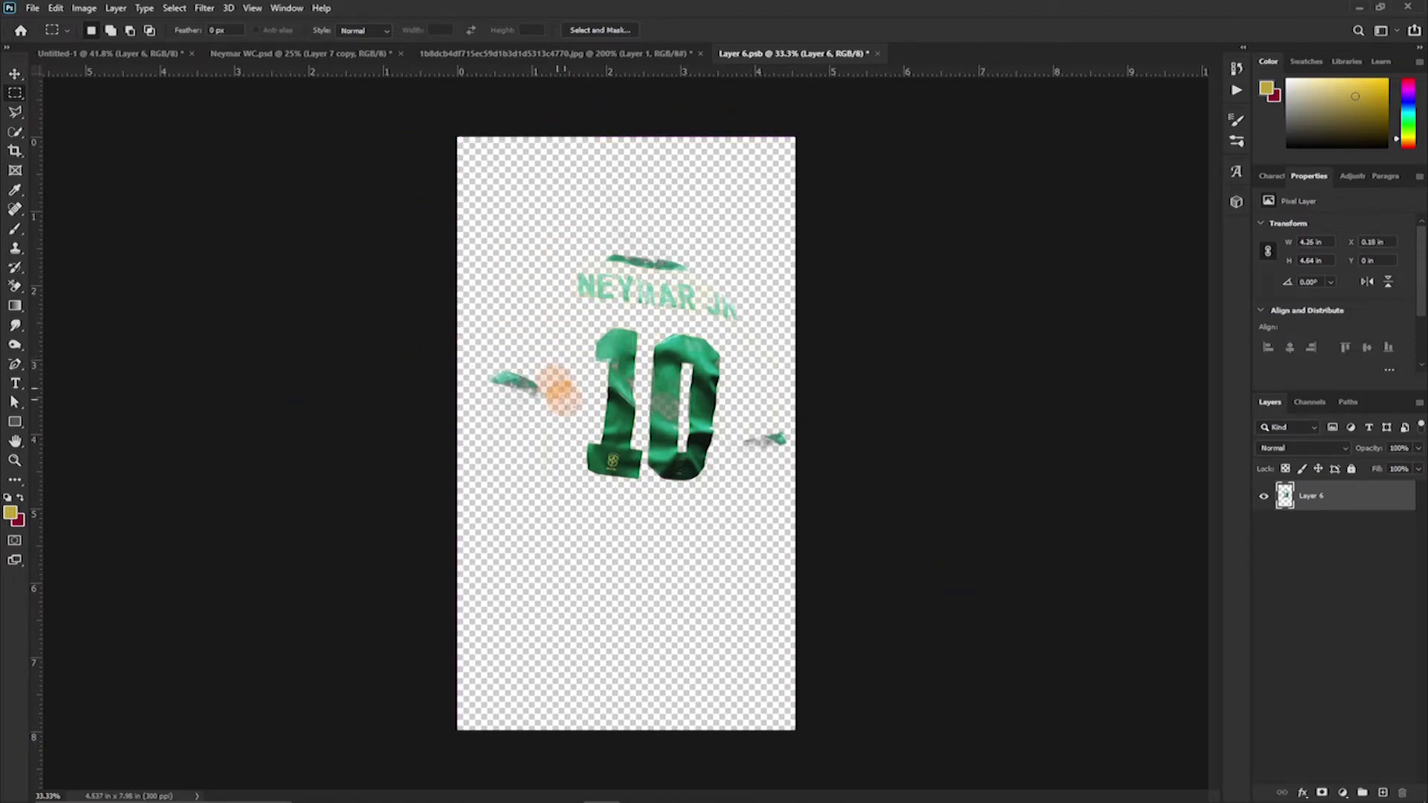
Inspect the edges of the number up close and add a new layer above Layer 6
key("ctrl+plus")
key("ctrl+plus")
key("ctrl+plus")
key("ctrl+plus")
key("ctrl+plus")
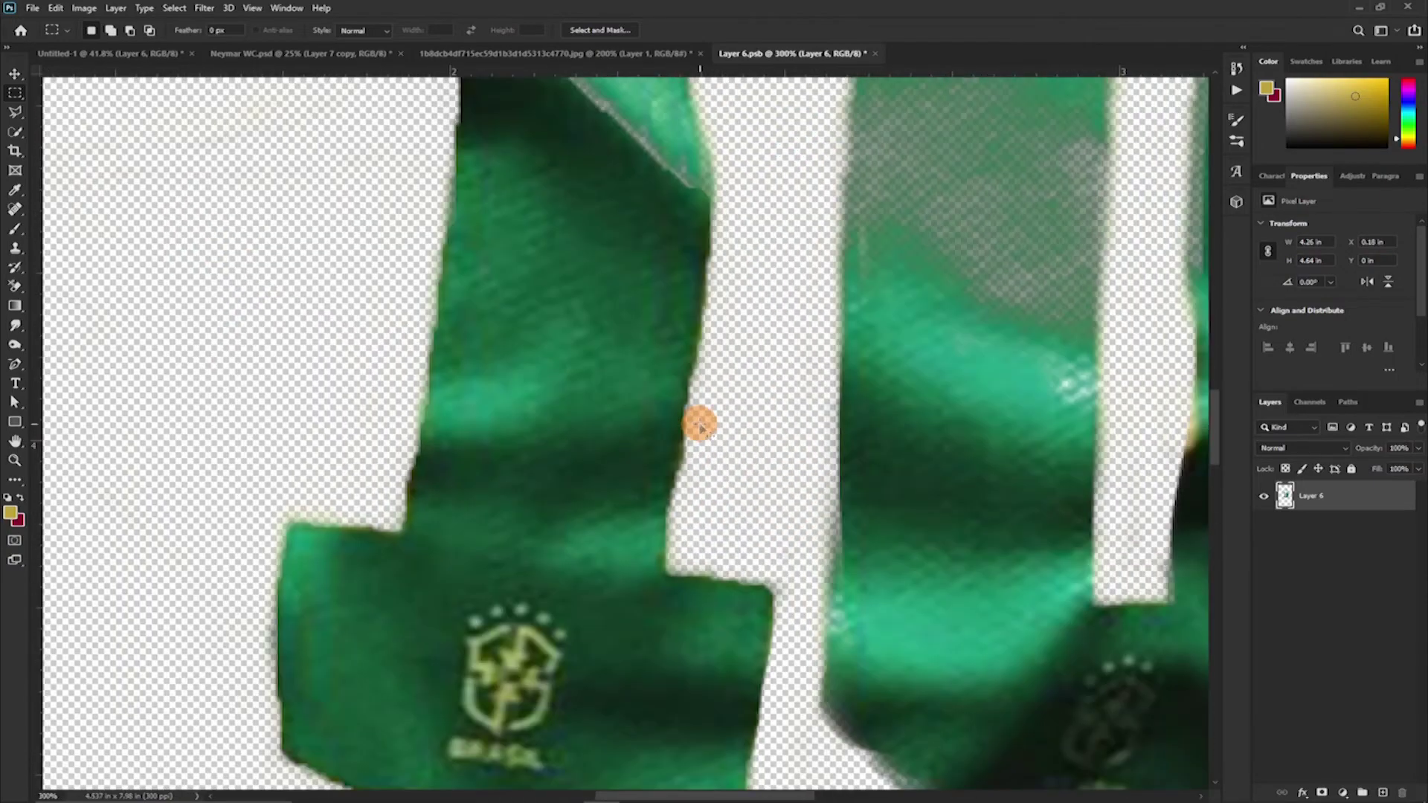
key("ctrl+minus")
key("ctrl+minus")
left_click(1383, 792)
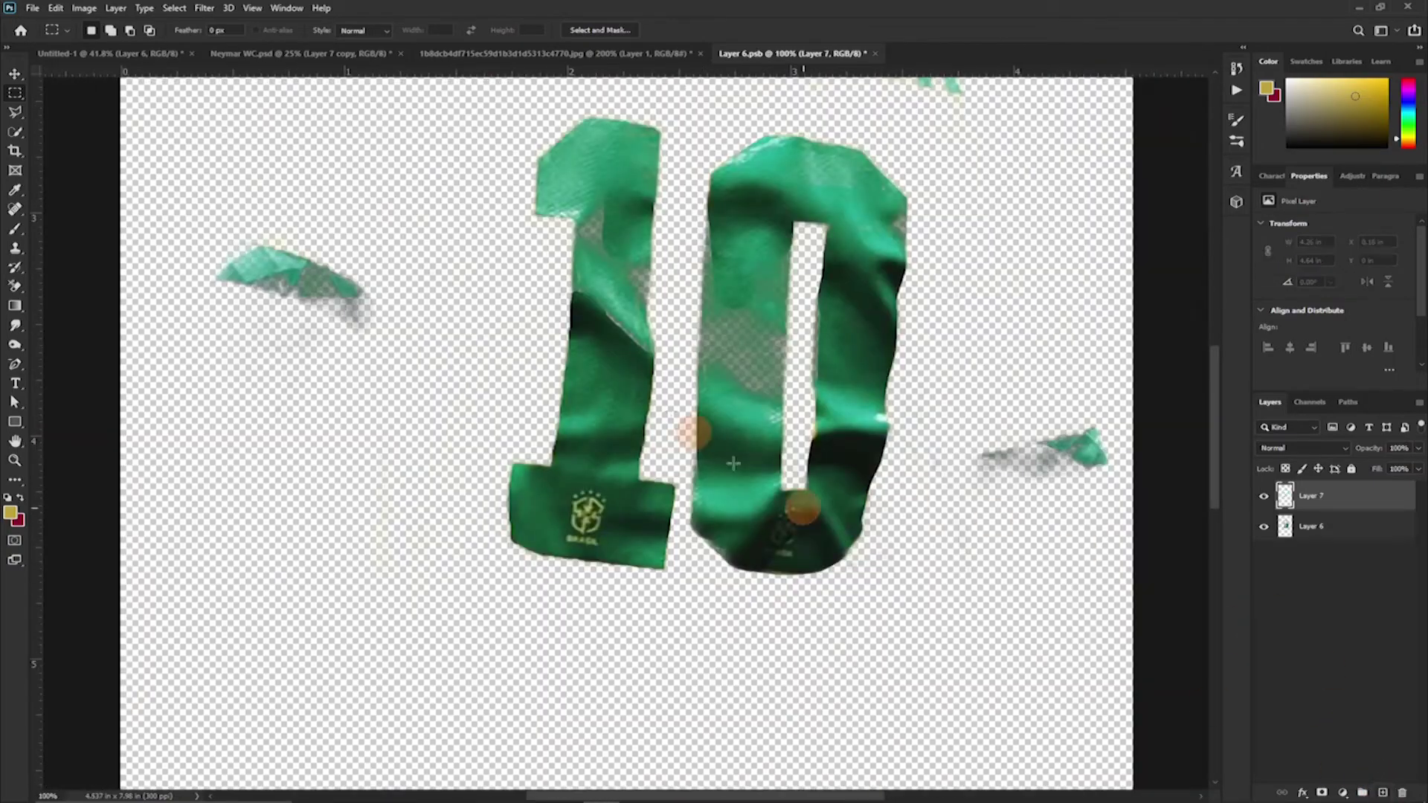
Trace the outlines of the 1 and the 0 on Layer 7 with a small bright green brush
left_click(15, 228)
left_click(621, 223, "alt")
left_click(10, 512)
left_click(1195, 369)
left_click(1348, 285)
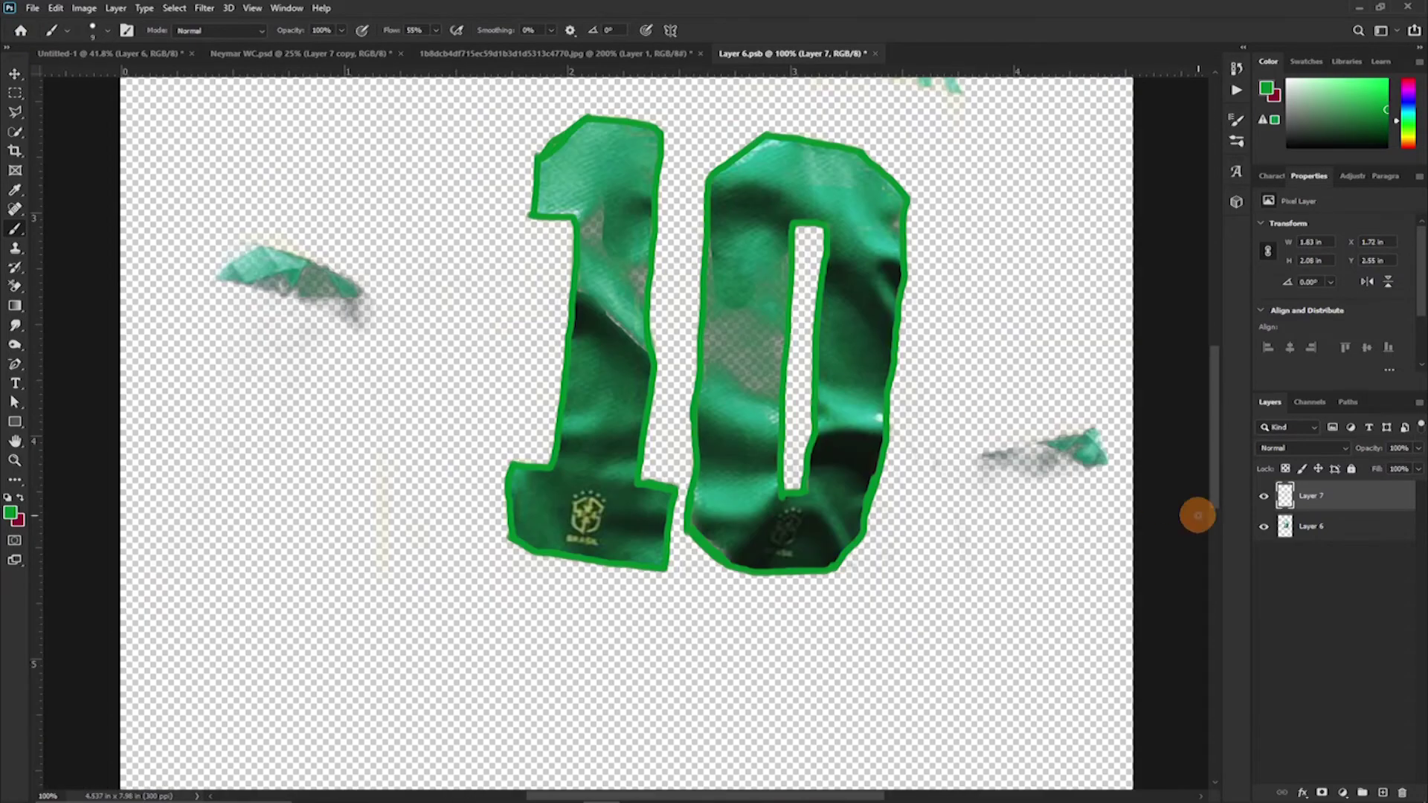
Hide Layer 6 and open the green outline on Layer 7 in the Liquify filter
left_click(1263, 526)
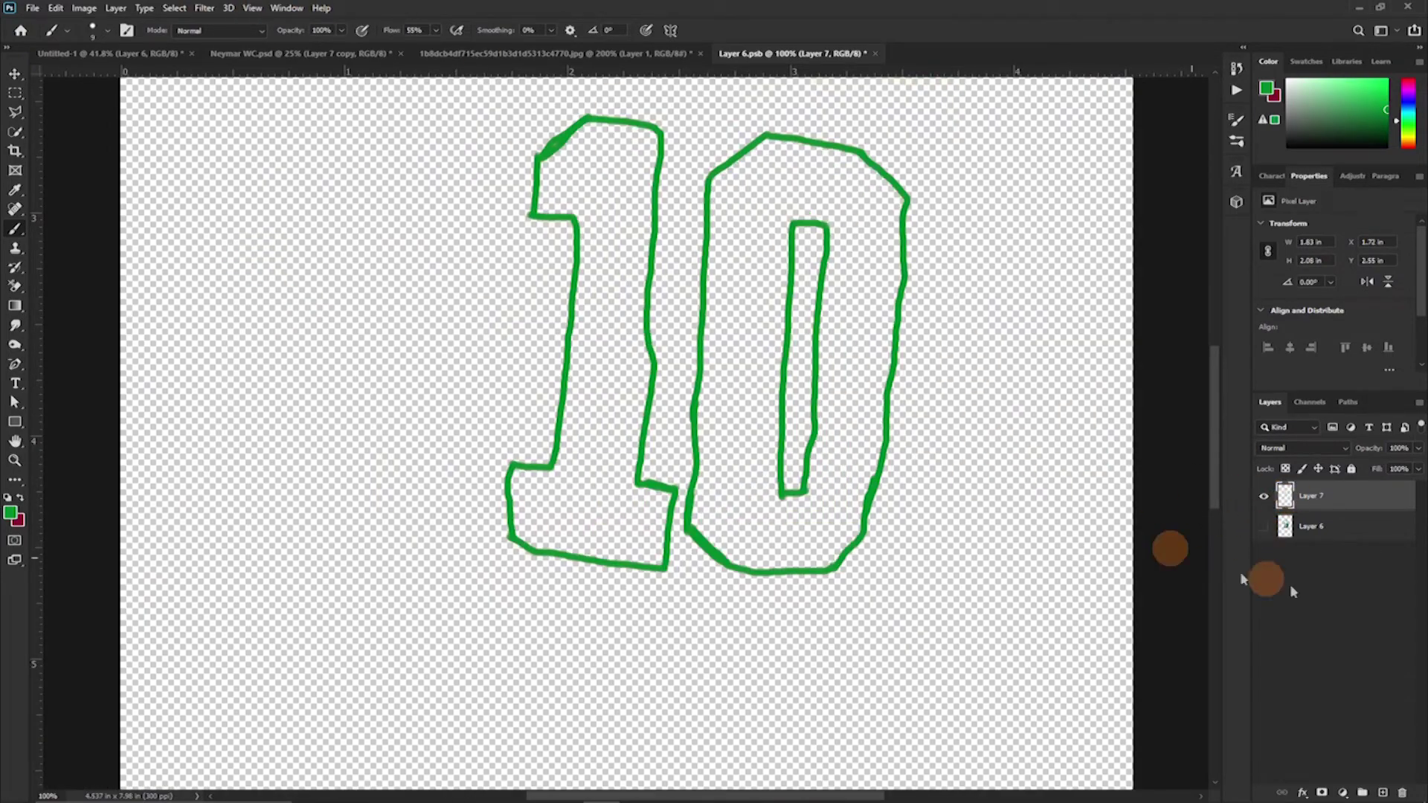
left_click(205, 8)
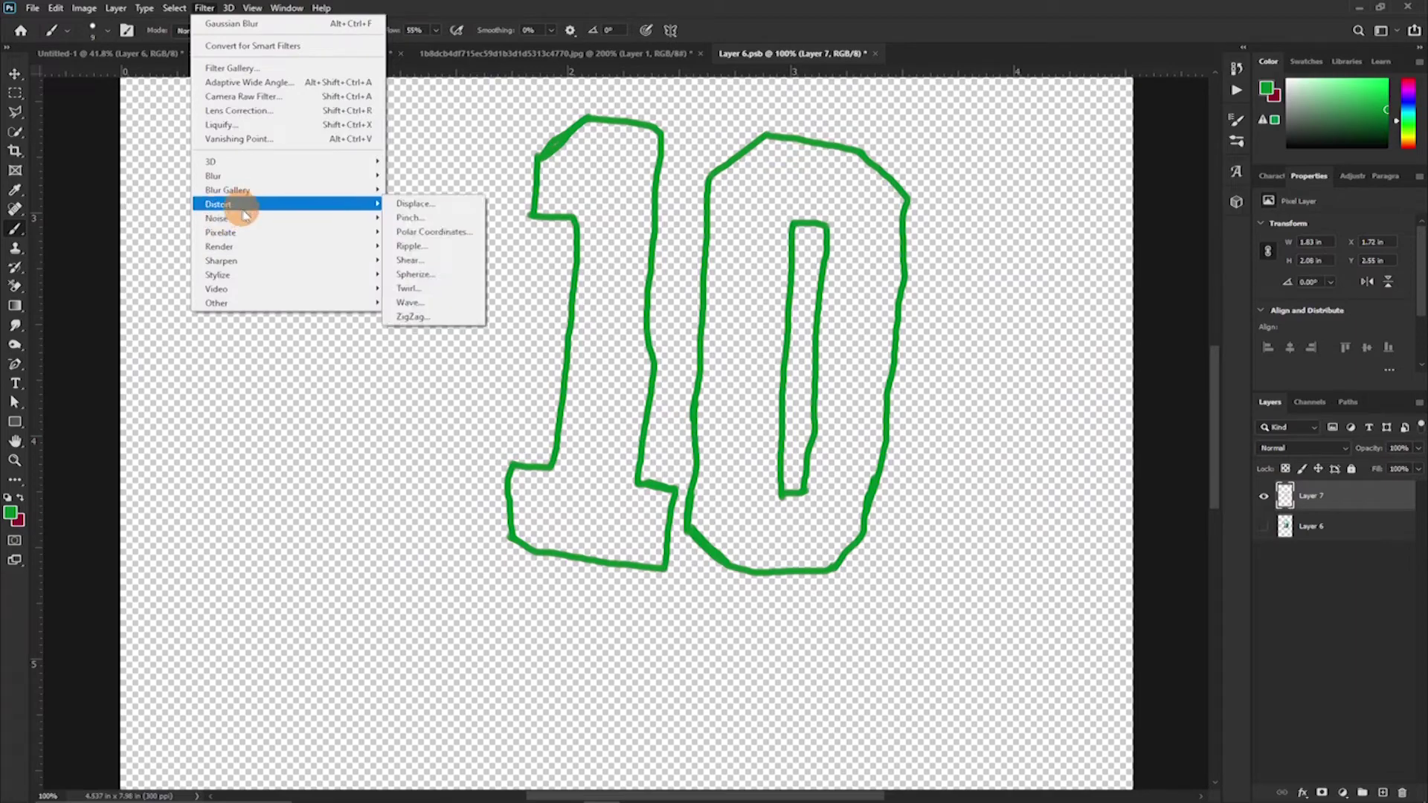
left_click(236, 125)
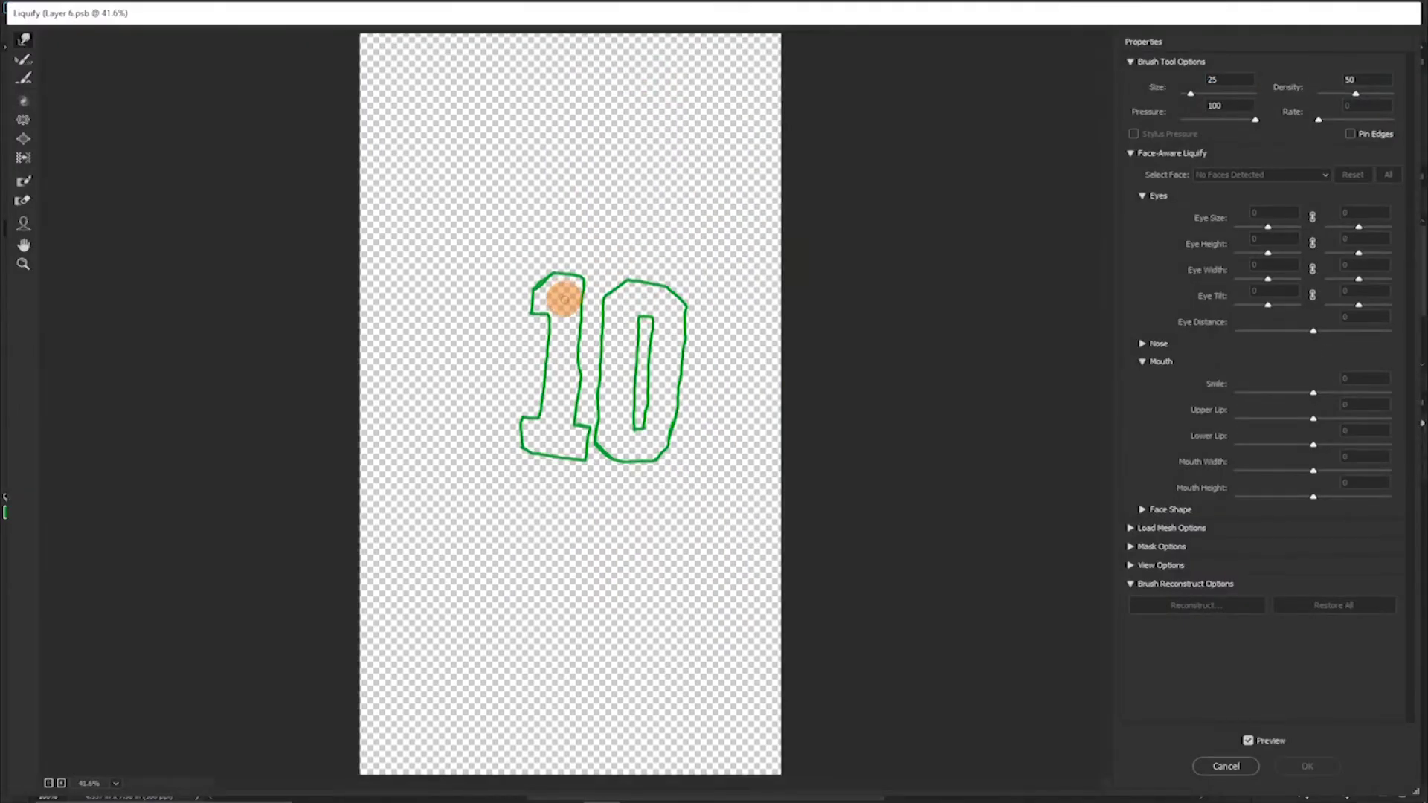
key("ctrl+plus")
key("ctrl+plus")
key("ctrl+plus")
key("ctrl+plus")
key("ctrl+plus")
Push the upper outline of the digit 1 into jagged edges with the size 25 Forward Warp brush
left_click_drag(587, 290, 566, 662)
left_click_drag(528, 119, 502, 500)
left_click_drag(392, 229, 404, 212)
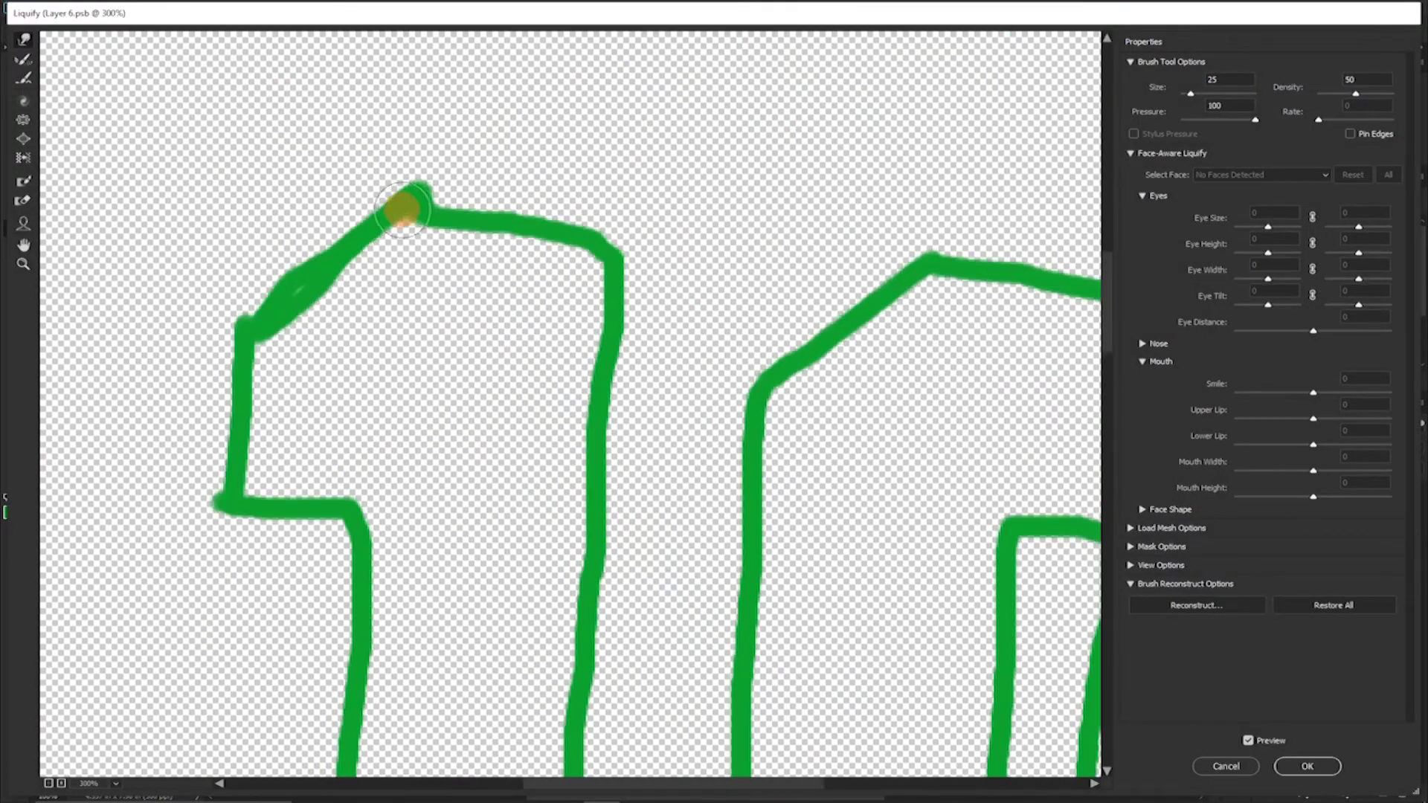
mouse_move(257, 357)
left_mouse_down()
mouse_move(234, 439)
mouse_move(360, 511)
mouse_move(237, 513)
mouse_move(332, 514)
mouse_move(386, 561)
mouse_move(396, 408)
left_mouse_up()
left_click_drag(357, 420, 416, 595)
left_click_drag(358, 513, 319, 491)
left_click_drag(446, 636, 449, 389)
mouse_move(366, 320)
left_mouse_down()
mouse_move(391, 396)
mouse_move(424, 383)
left_mouse_up()
left_click_drag(348, 349, 297, 314)
mouse_move(311, 445)
left_mouse_down()
mouse_move(408, 488)
mouse_move(350, 525)
mouse_move(370, 542)
mouse_move(235, 624)
left_mouse_up()
Roughen the rest of the 10's outline into jagged edges, apply Liquify and show Layer 6 again
scroll(332, 593, "down", 8)
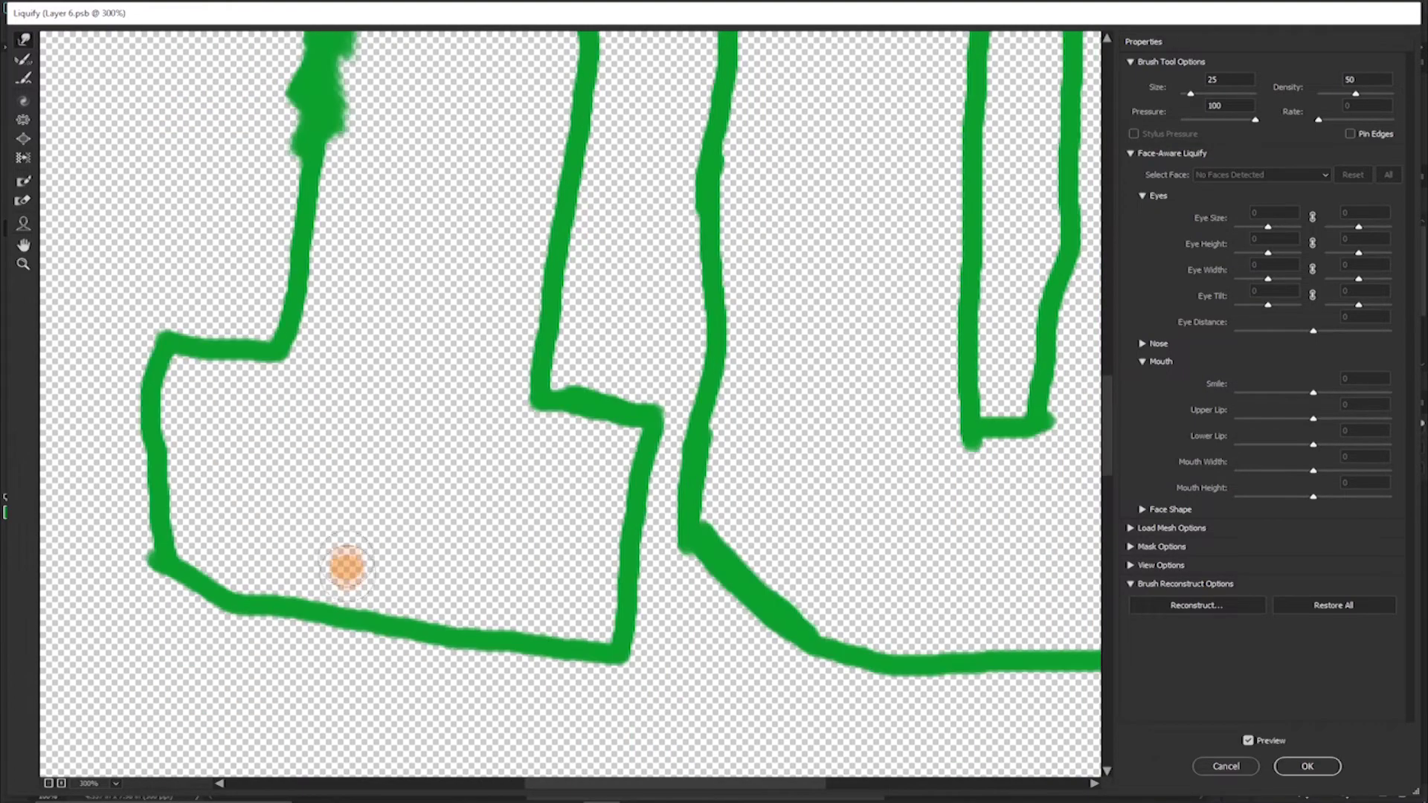
mouse_move(305, 215)
left_mouse_down()
mouse_move(266, 238)
mouse_move(430, 376)
mouse_move(388, 448)
mouse_move(295, 311)
mouse_move(123, 353)
mouse_move(270, 321)
left_mouse_up()
mouse_move(152, 376)
left_mouse_down()
mouse_move(253, 339)
mouse_move(156, 432)
left_mouse_up()
scroll(161, 446, "left", 1)
mouse_move(225, 504)
left_mouse_down()
mouse_move(161, 614)
mouse_move(199, 631)
left_mouse_up()
mouse_move(299, 612)
left_mouse_down()
mouse_move(381, 570)
mouse_move(369, 598)
mouse_move(418, 627)
mouse_move(371, 717)
mouse_move(528, 497)
mouse_move(534, 549)
mouse_move(540, 536)
mouse_move(549, 555)
mouse_move(455, 695)
mouse_move(497, 647)
mouse_move(563, 707)
mouse_move(508, 633)
mouse_move(578, 633)
left_mouse_up()
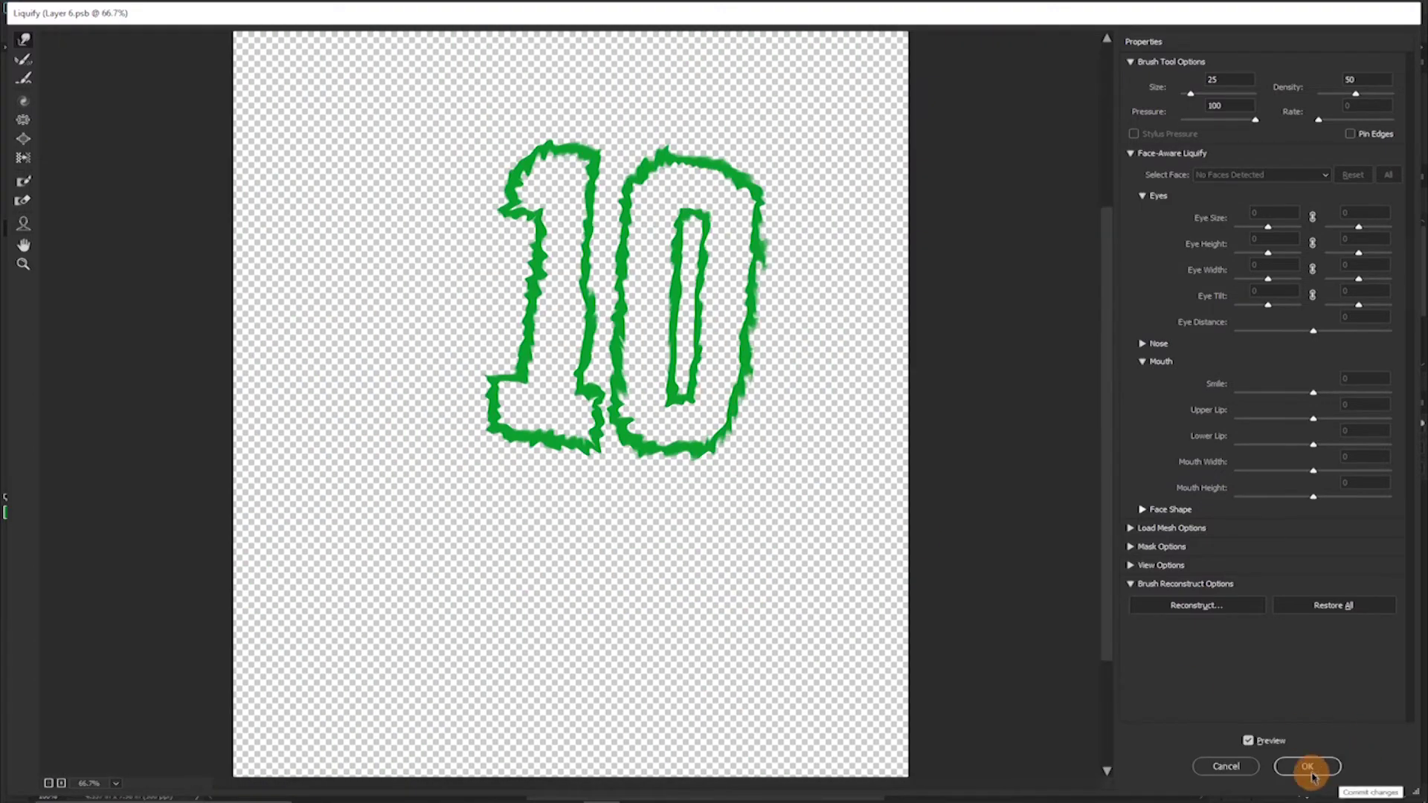
left_click(1309, 767)
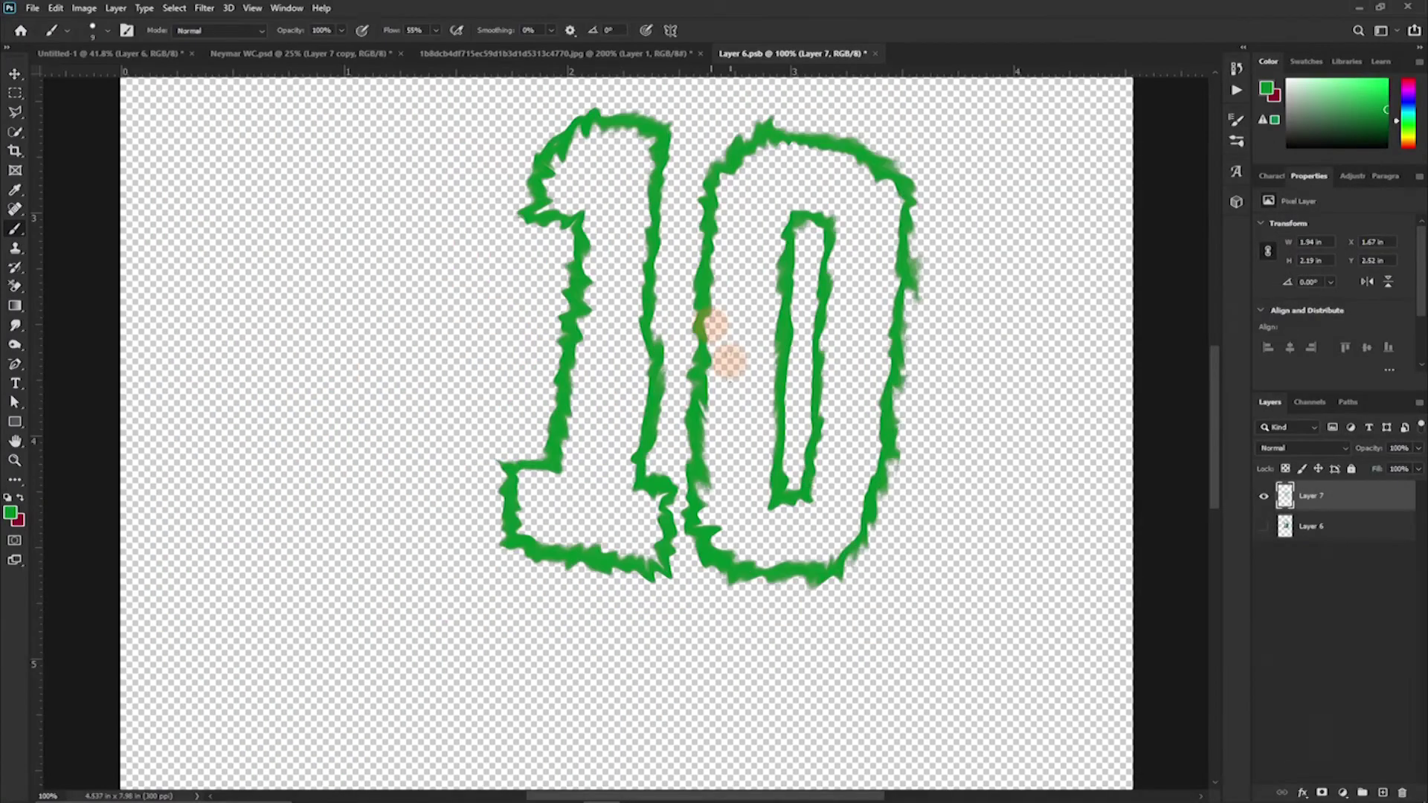
left_click(1262, 531)
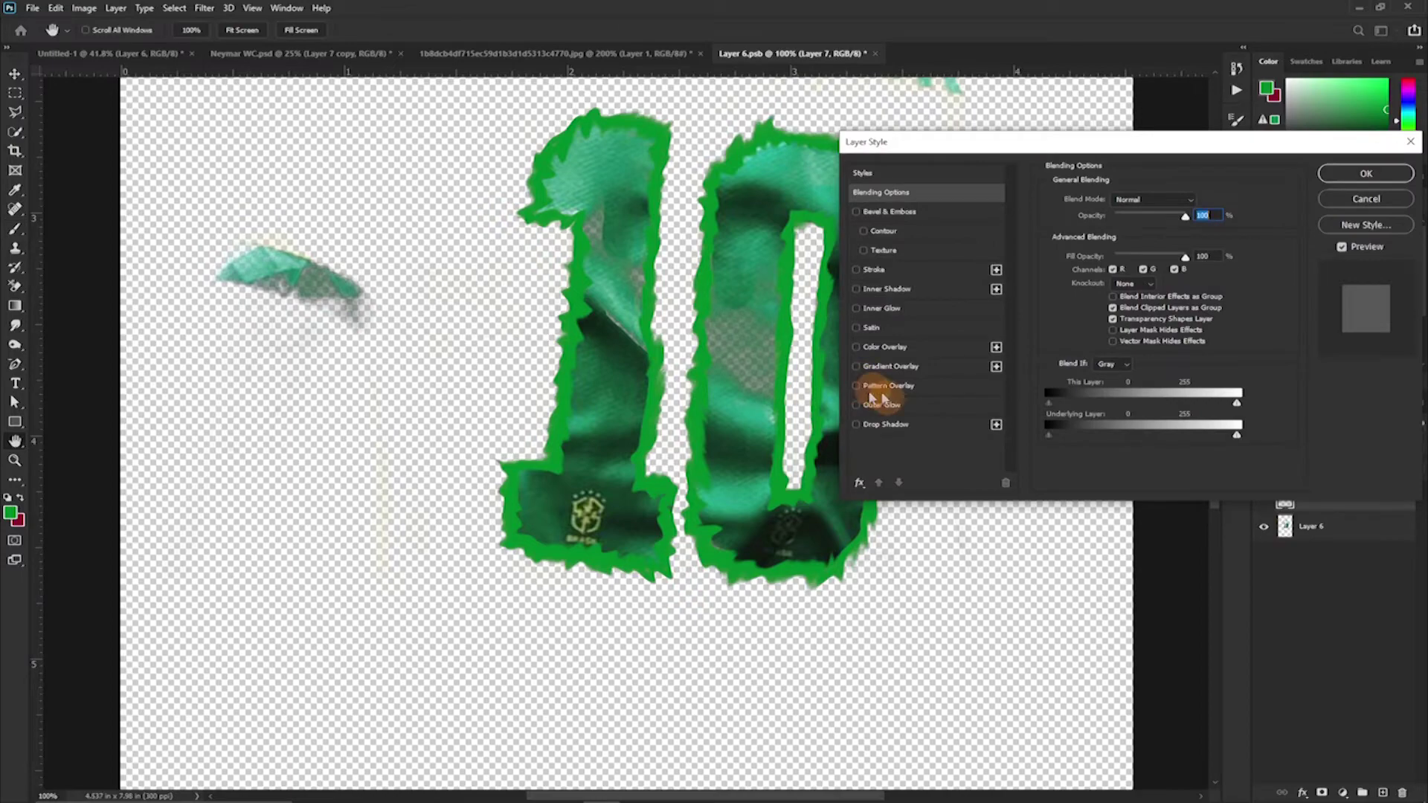
Add a bright green Outer Glow about 31 px in size to the jagged outline on Layer 7
left_click(856, 405)
left_click(885, 404)
left_click(1080, 250)
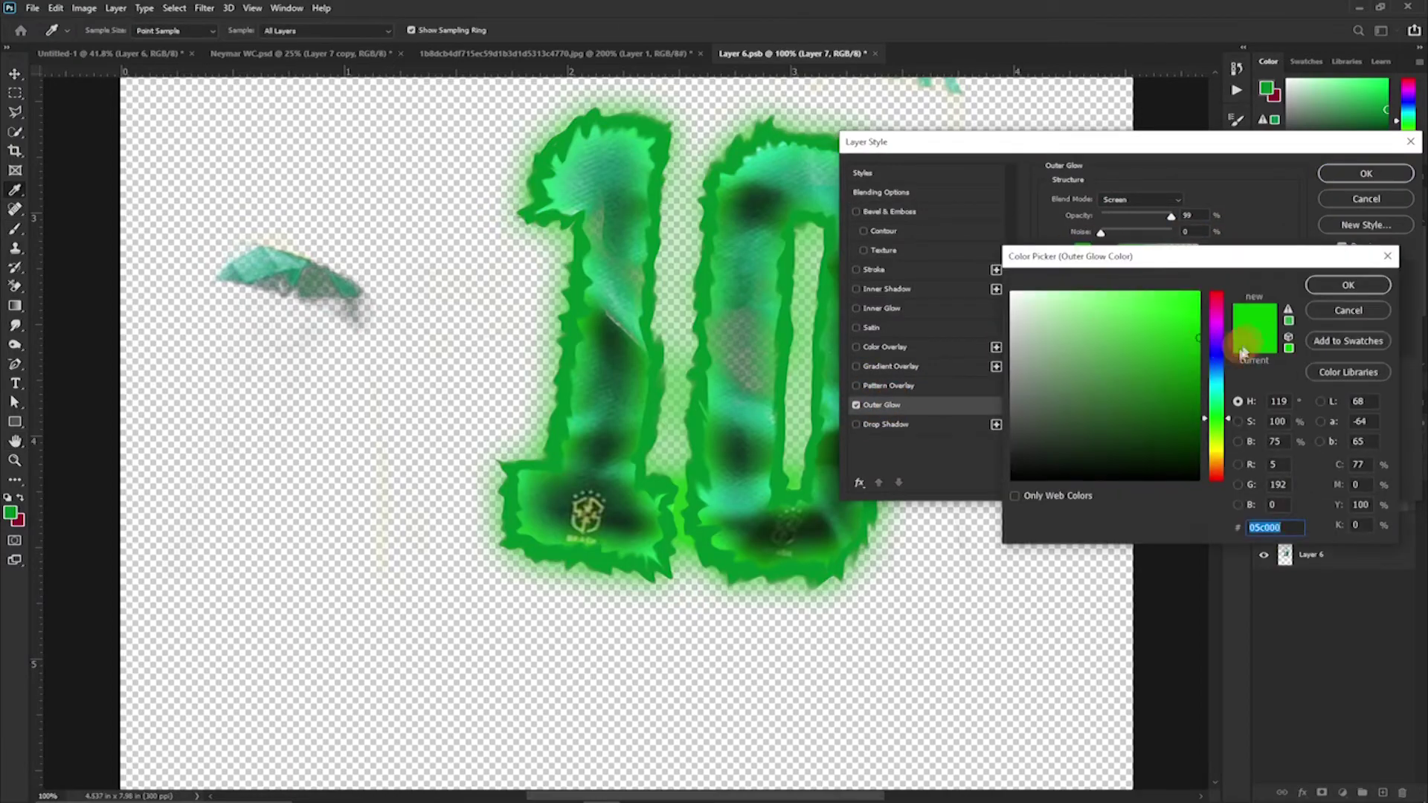
left_click(1324, 290)
left_click_drag(1115, 329, 1116, 334)
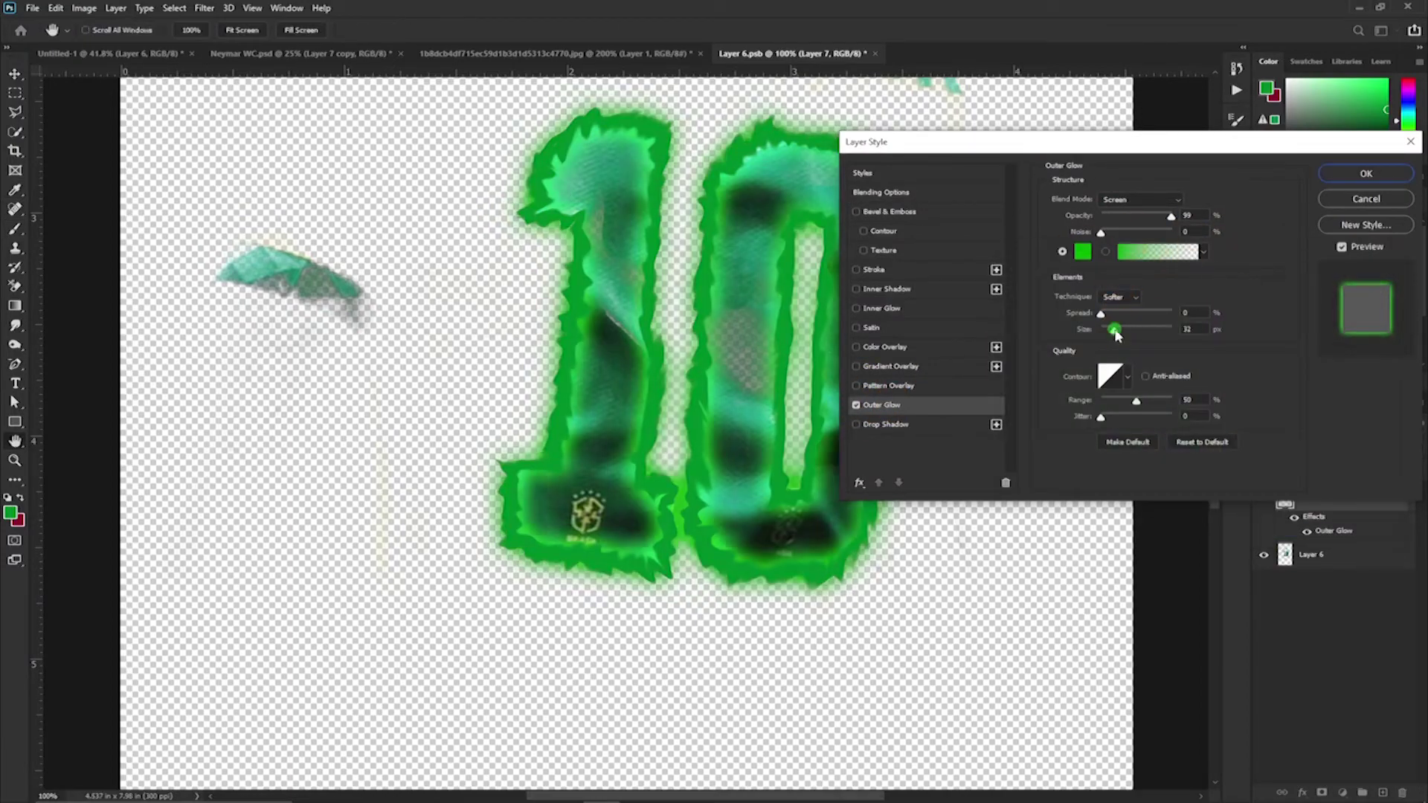
left_click(1355, 179)
key("b")
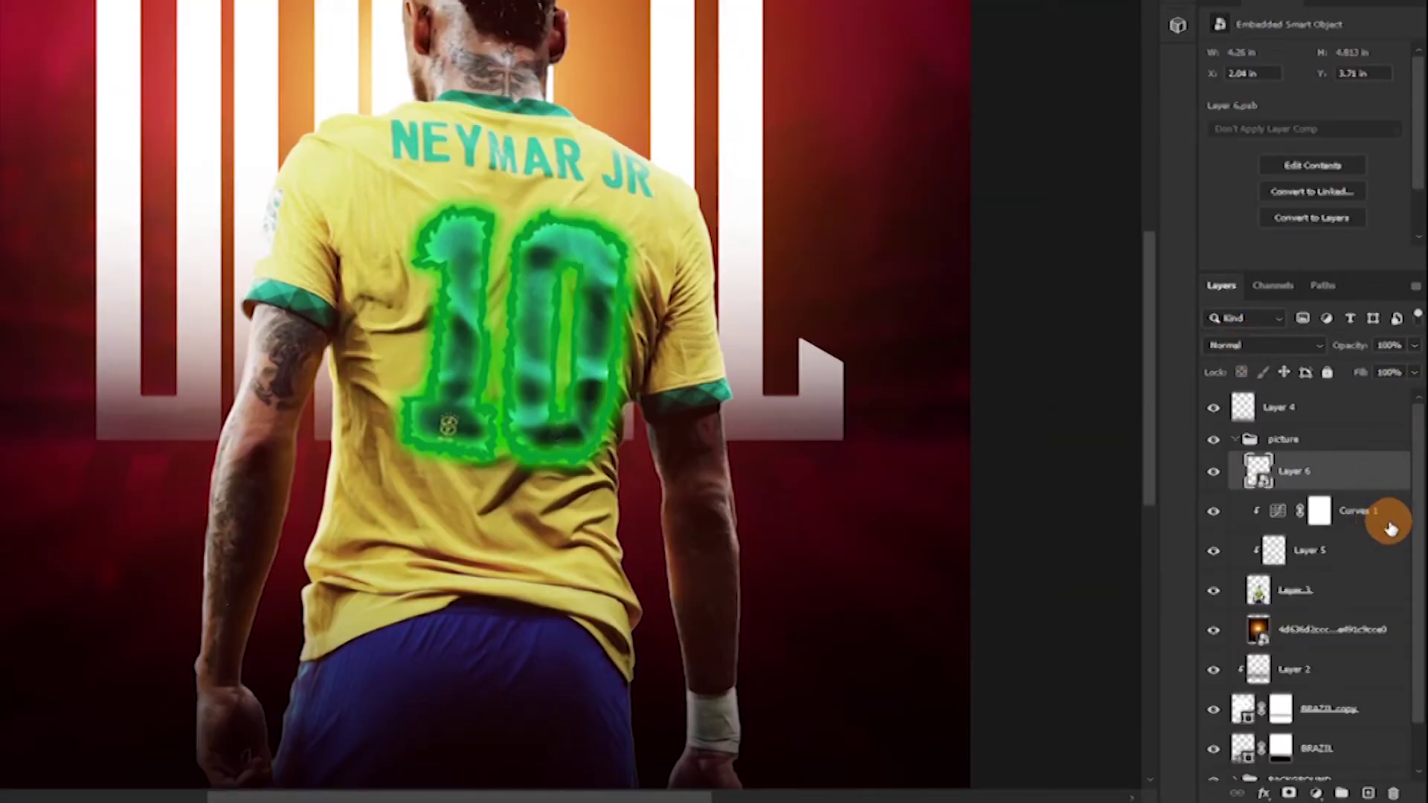
Duplicate Layer 6 in the poster and set the copy to Linear Dodge (Add) at 79% opacity
key("ctrl+j")
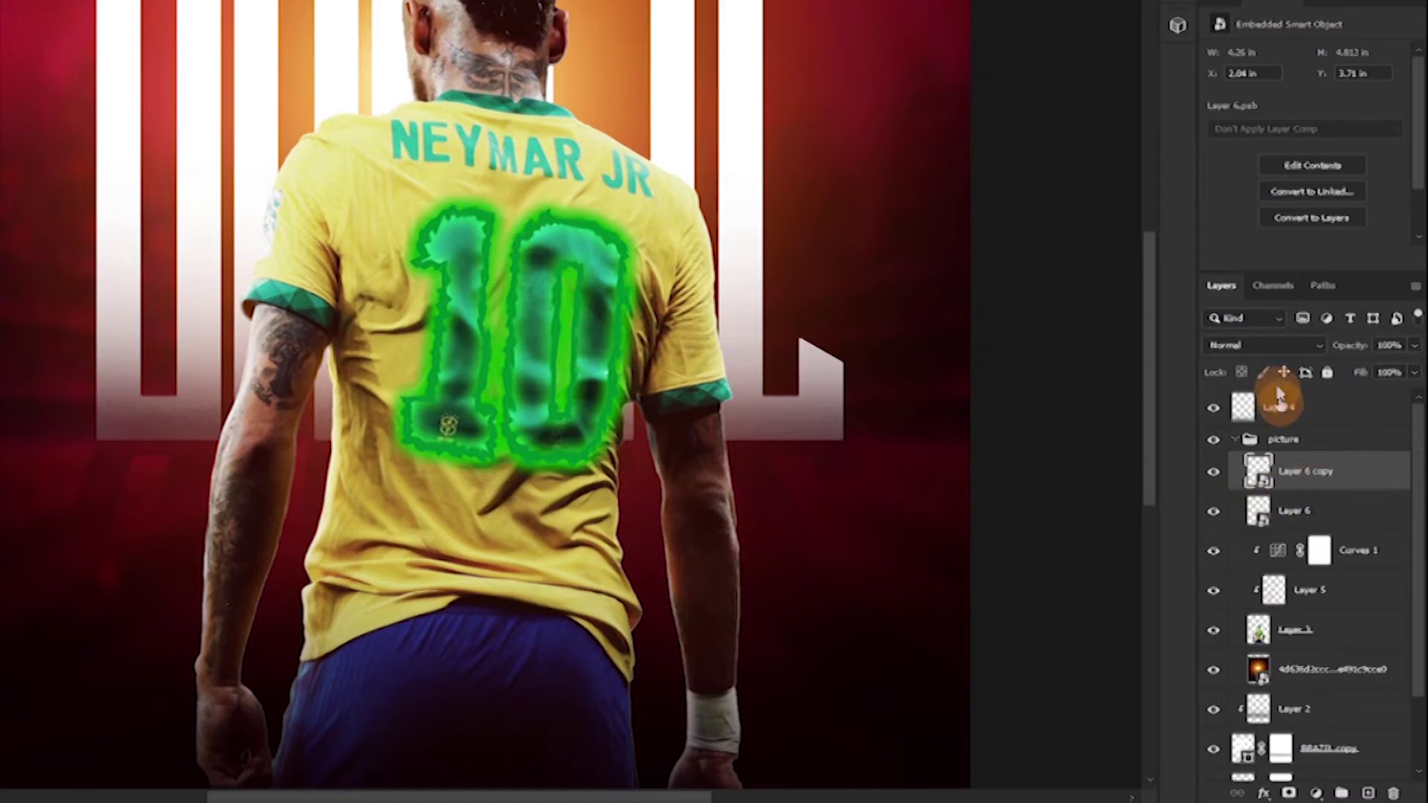
left_click(1265, 345)
left_click(1249, 510)
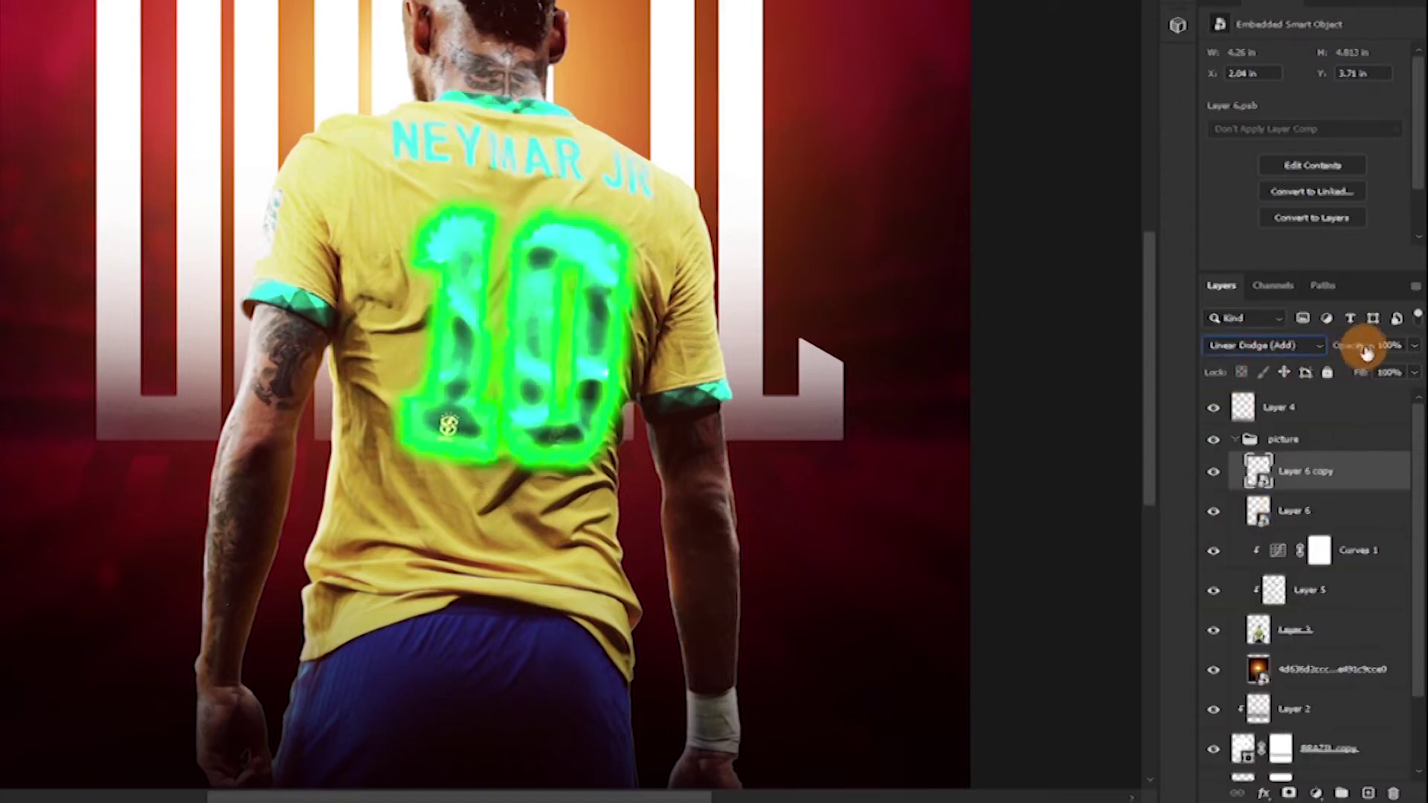
left_click_drag(1353, 354, 1338, 356)
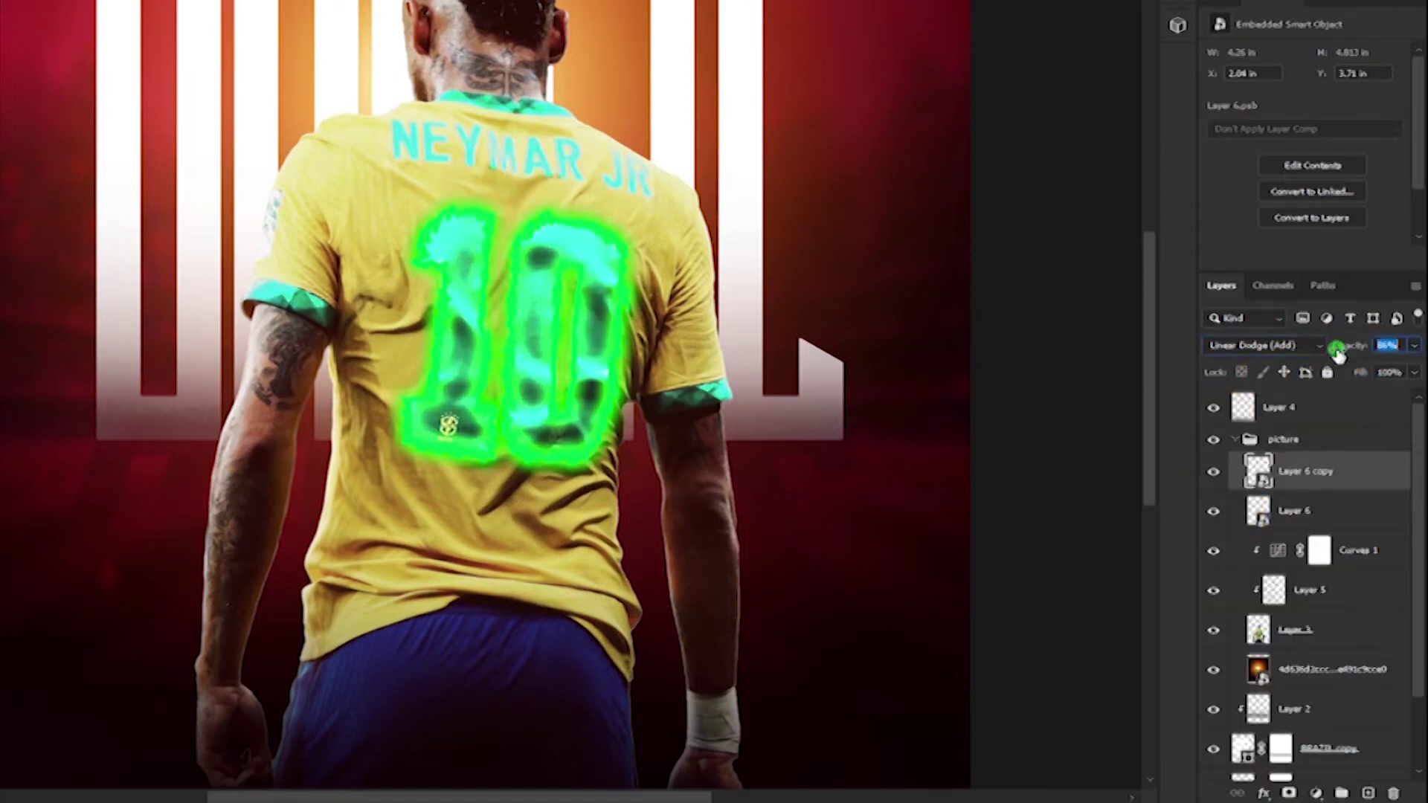
Lower the original Layer 6's opacity to 19%, comparing the number with Layer 6 and its copy shown and hidden
left_click(1211, 512)
left_click(1211, 512)
left_click(1211, 512)
left_click(1211, 512)
left_click(1326, 519)
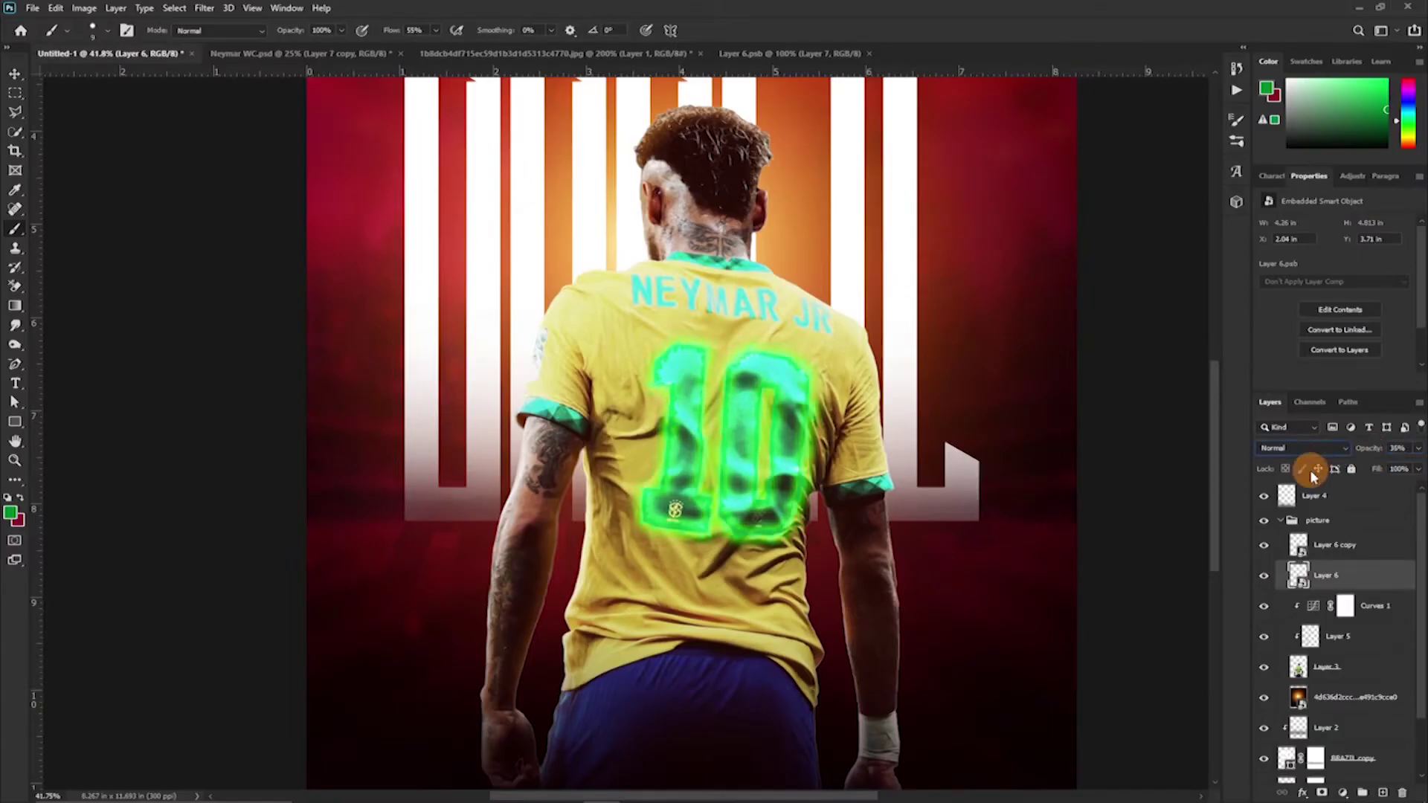
left_click(1332, 545)
left_click(1263, 545)
left_click(1264, 546)
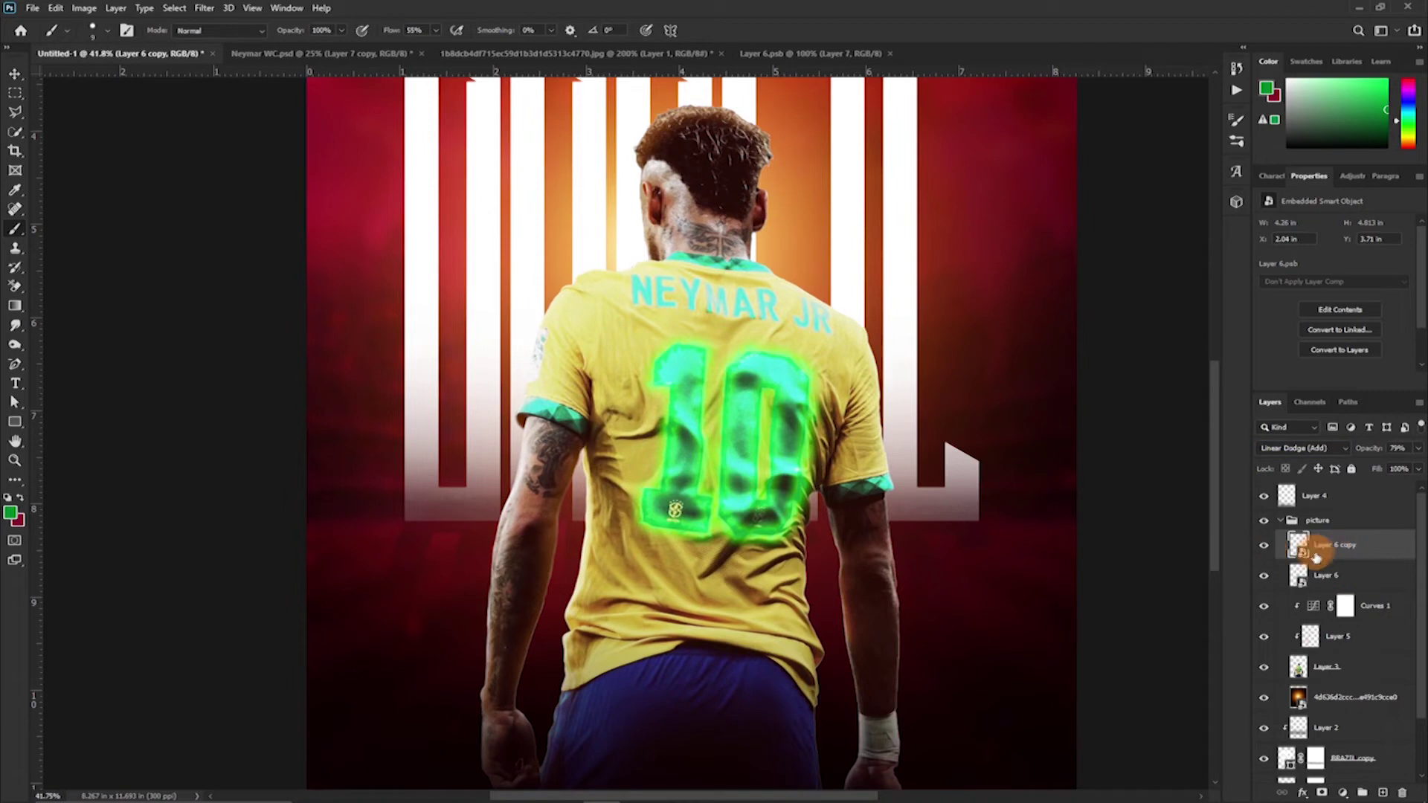
left_click(1327, 575)
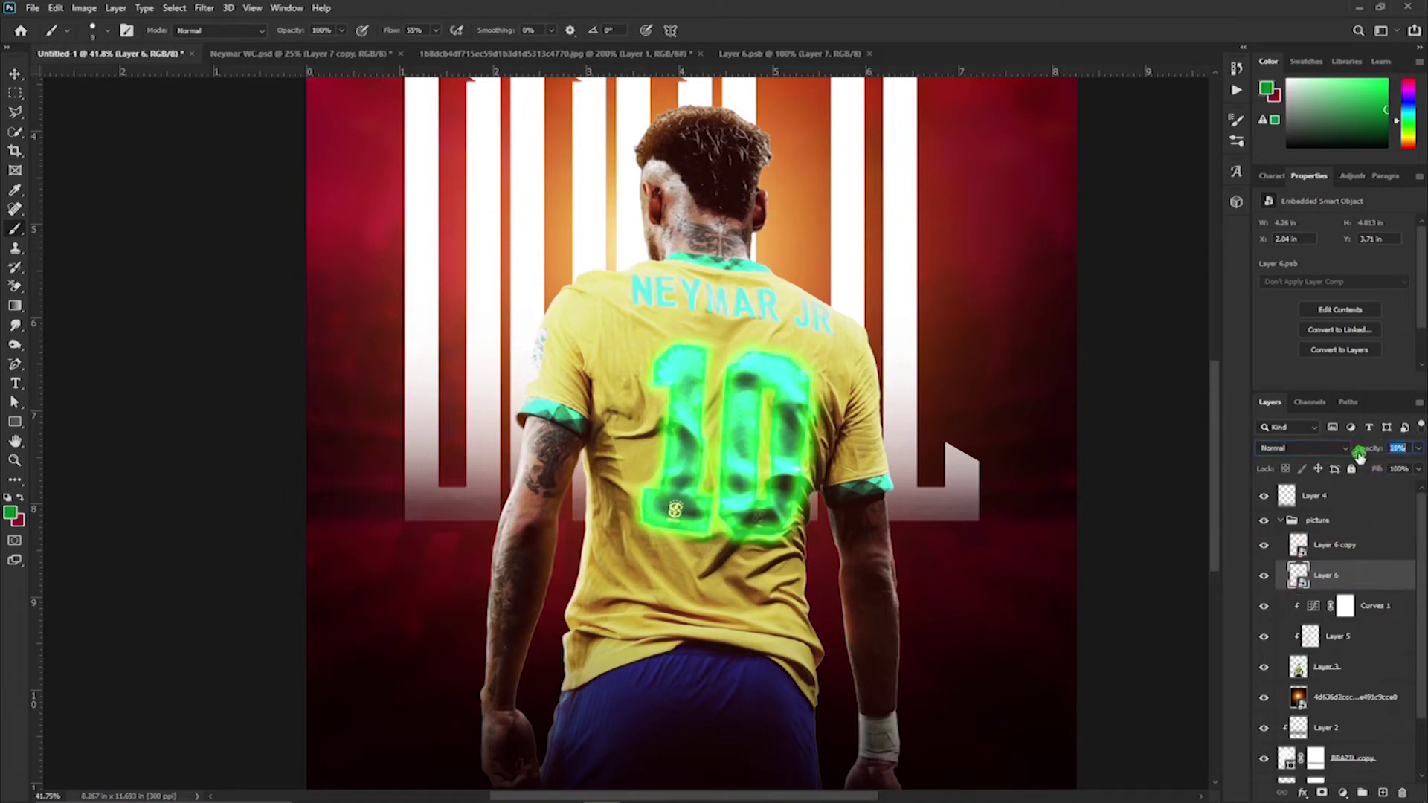
key("ctrl+minus")
key("ctrl+minus")
key("ctrl+minus")
key("ctrl+minus")
key("ctrl+plus")
key("ctrl+plus")
key("ctrl+plus")
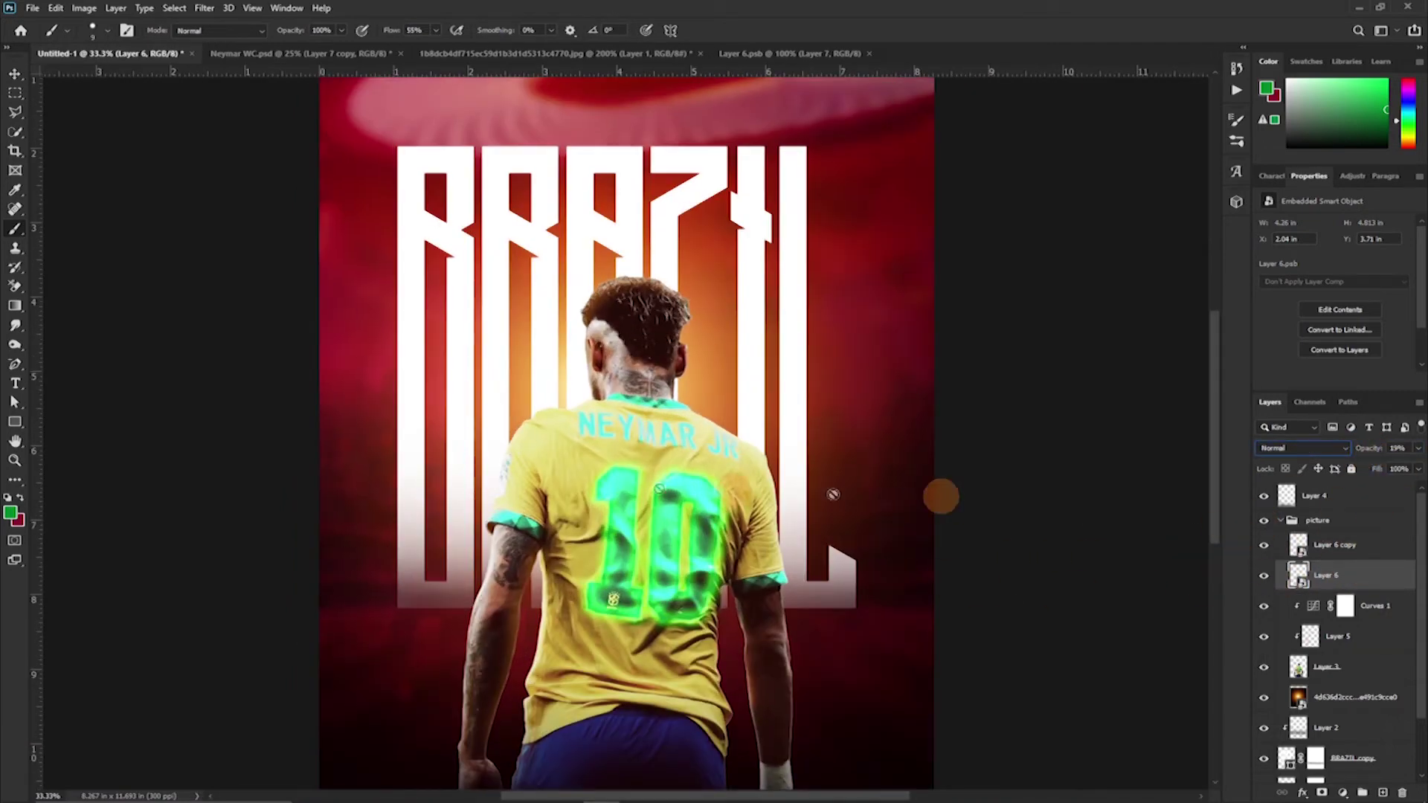
Add a layer mask to Layer 6 copy and lower the layer's opacity to 69%
left_click(1339, 545)
left_click(1324, 793)
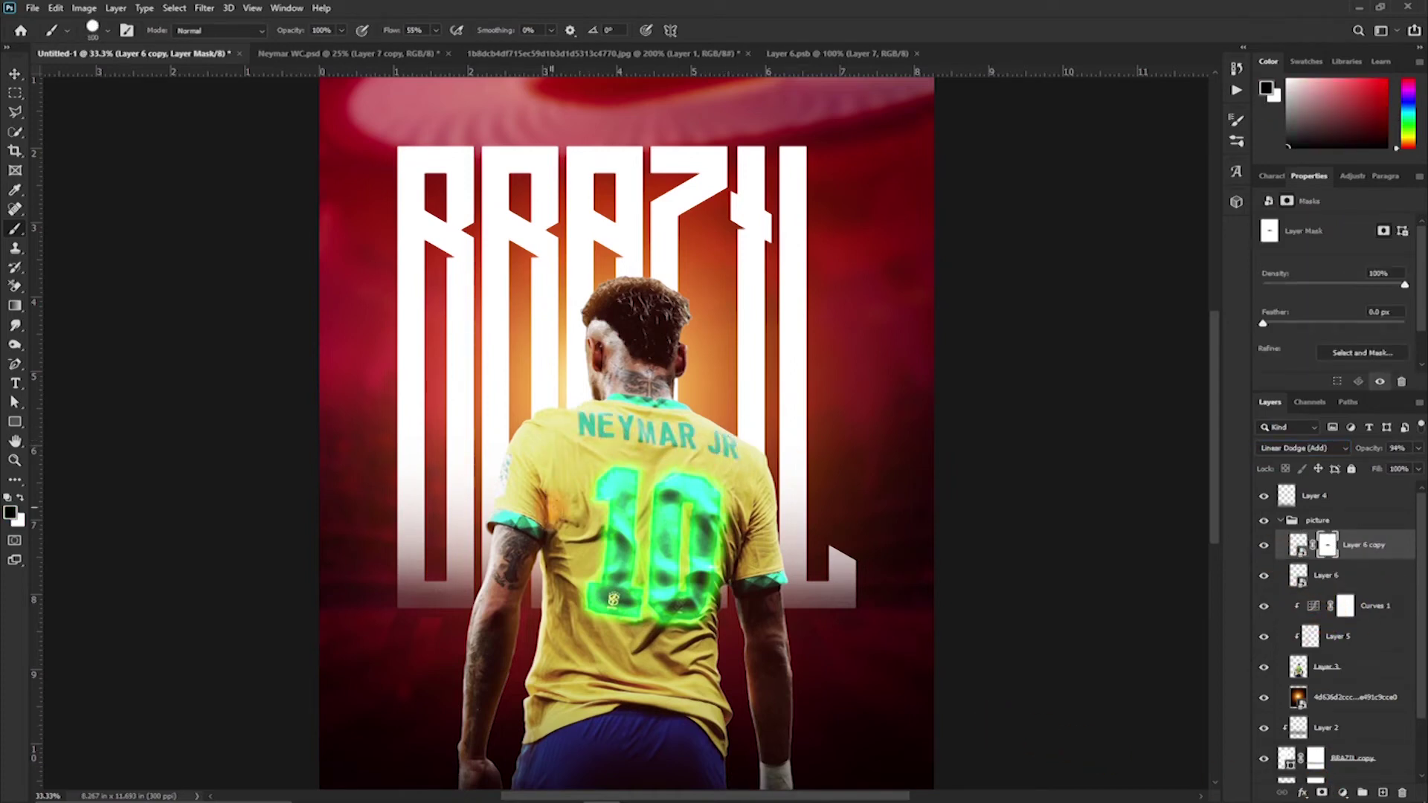
mouse_move(1380, 456)
left_mouse_down()
mouse_move(1358, 456)
mouse_move(1394, 453)
mouse_move(1376, 454)
left_mouse_up()
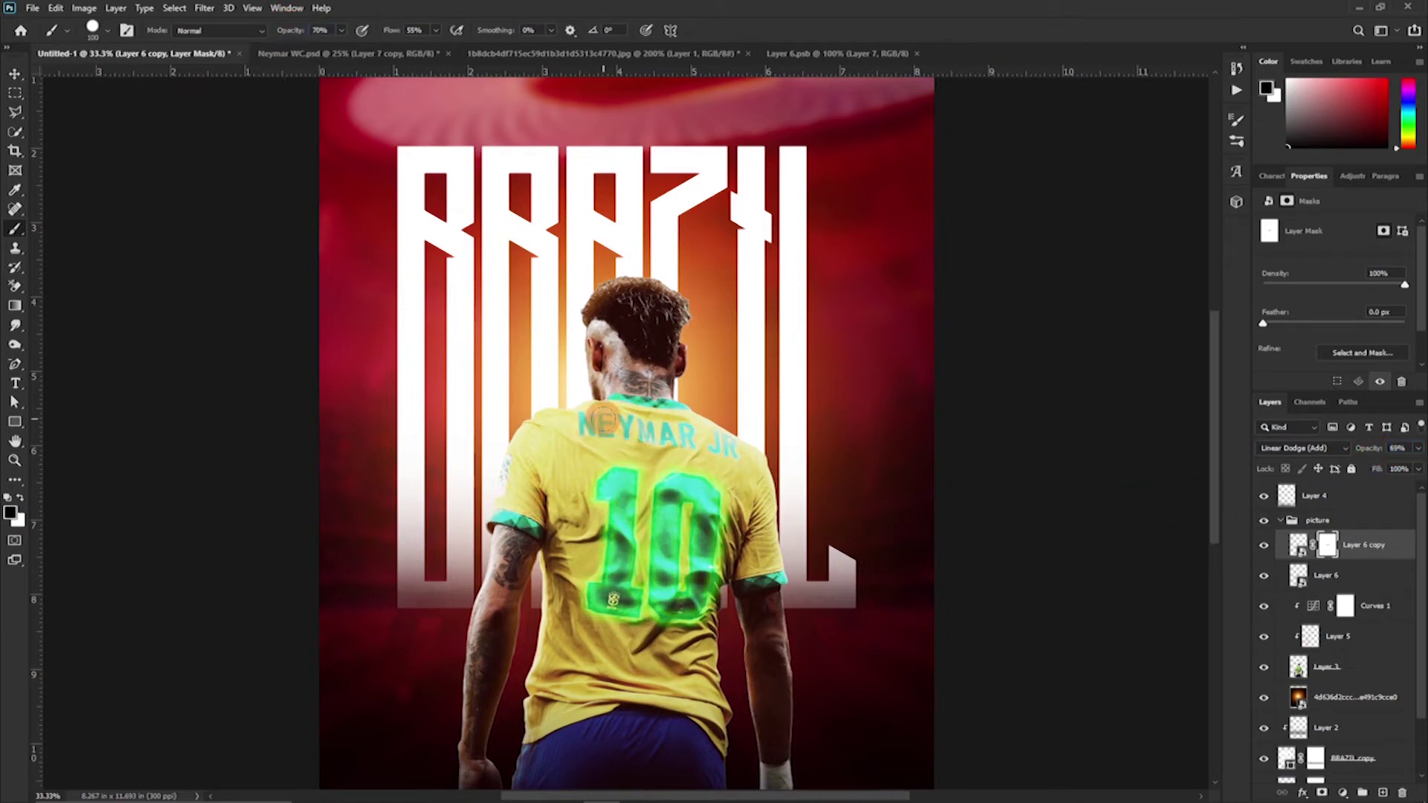
Undo the last mask stroke, fade the glow over the NEYMAR JR lettering with a soft black brush, and compare Layer 6 copy on and off
key("ctrl+z")
left_click(98, 29)
left_click(111, 187)
left_click(586, 425)
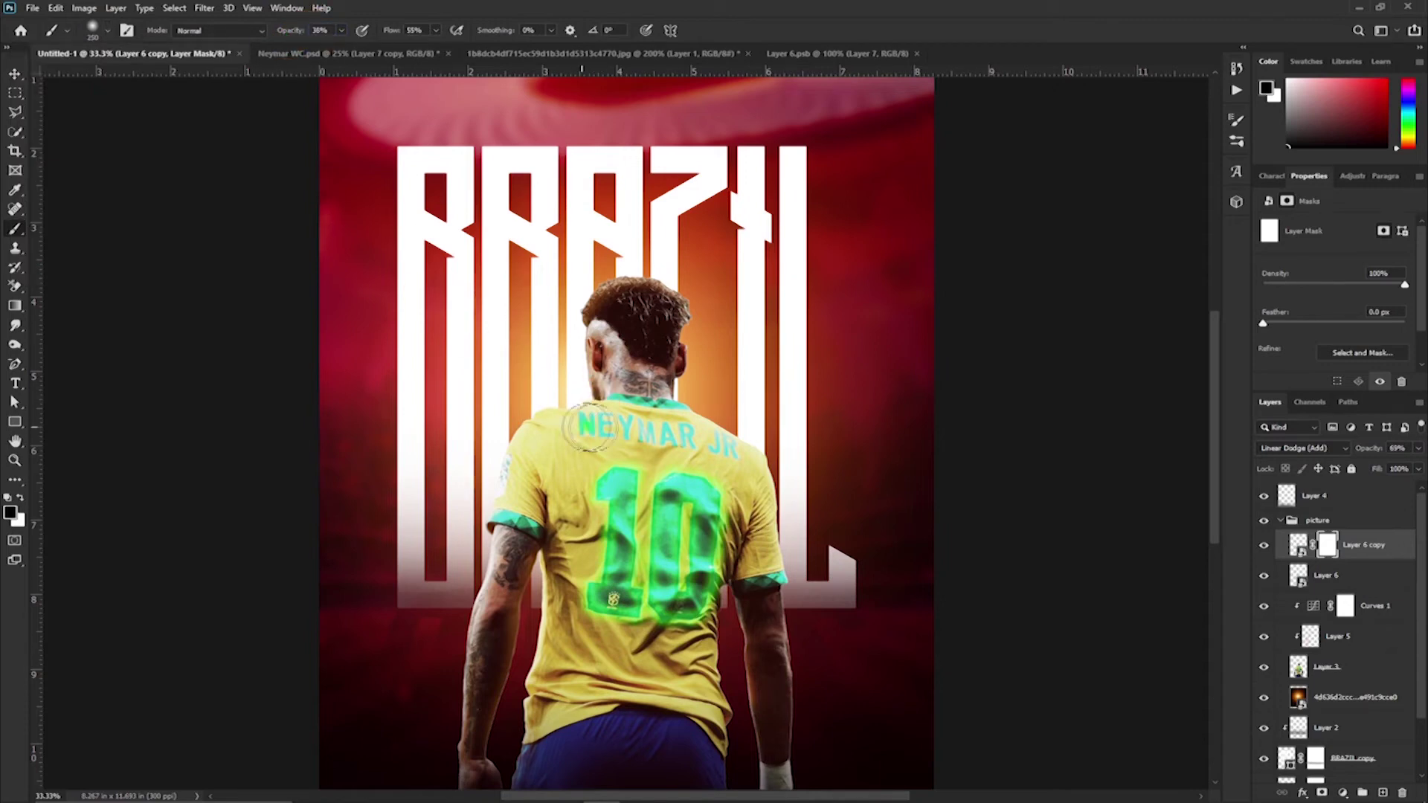
left_click(1264, 545)
left_click(1264, 546)
left_click(1264, 545)
left_click(1264, 545)
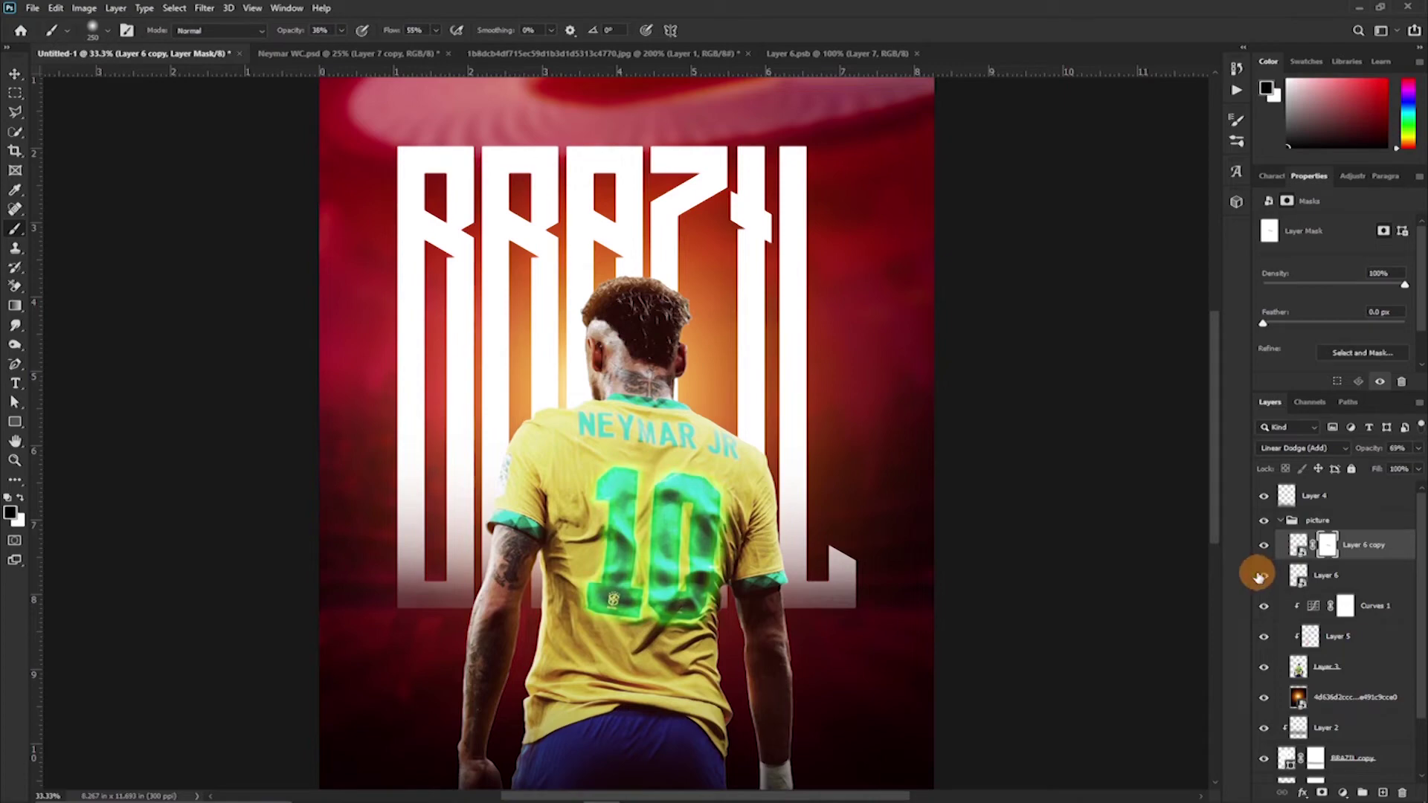
Collapse the picture group and place the world-cup-2022-logo-1 image above Layer 4, centred over the BRAZIL lettering
key("z")
mouse_move(678, 560)
left_mouse_down()
mouse_move(719, 560)
mouse_move(655, 546)
left_mouse_up()
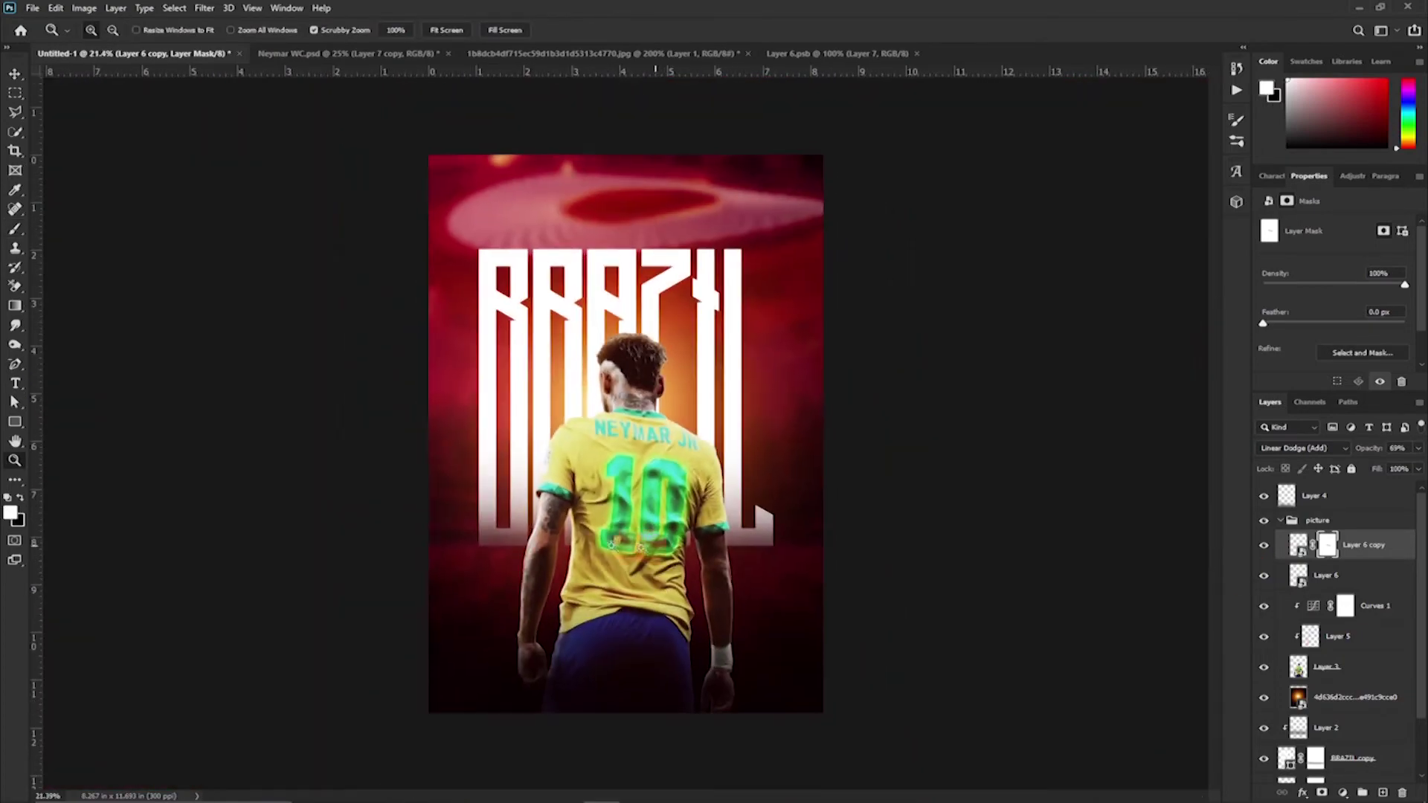
key("v")
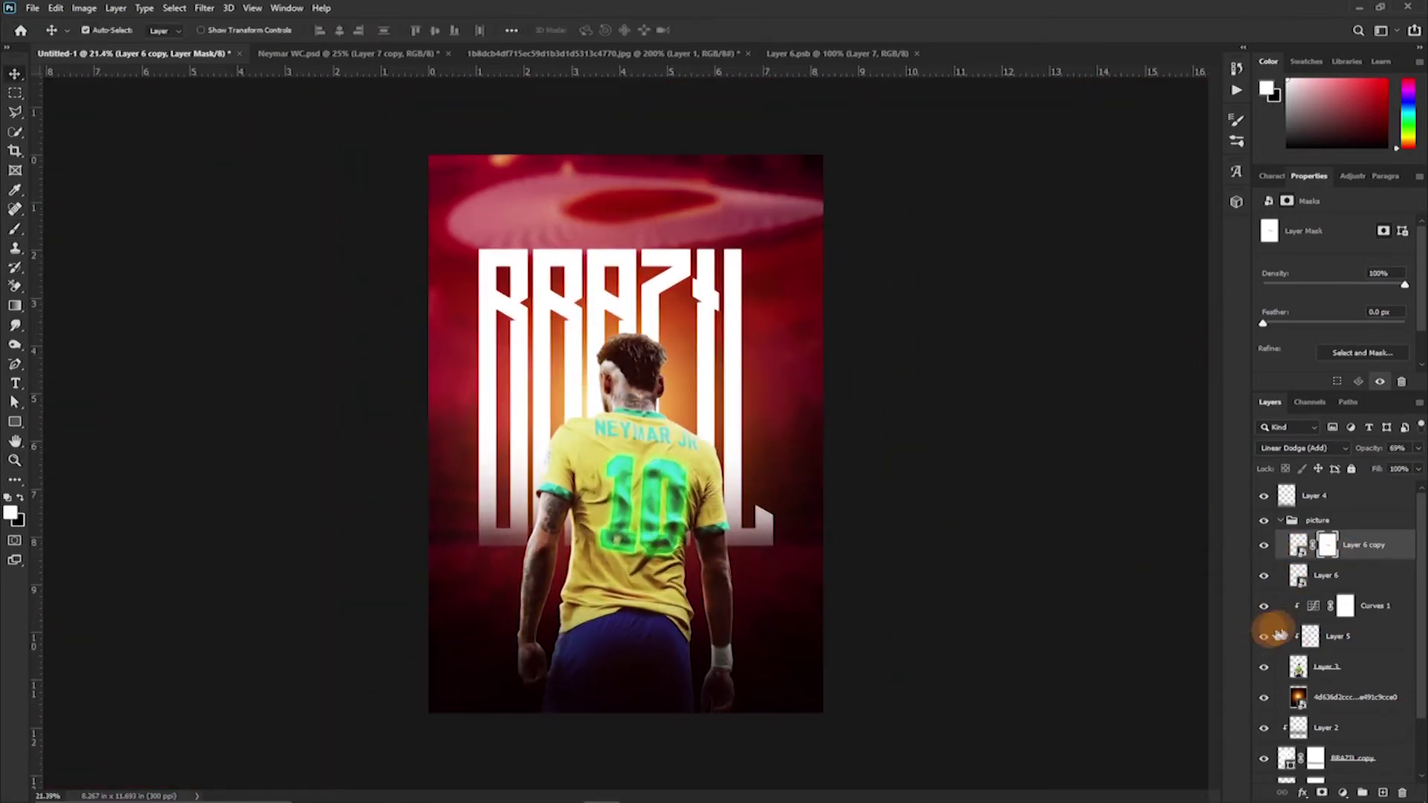
left_click(1287, 520)
left_click(1281, 520)
left_click(1334, 501)
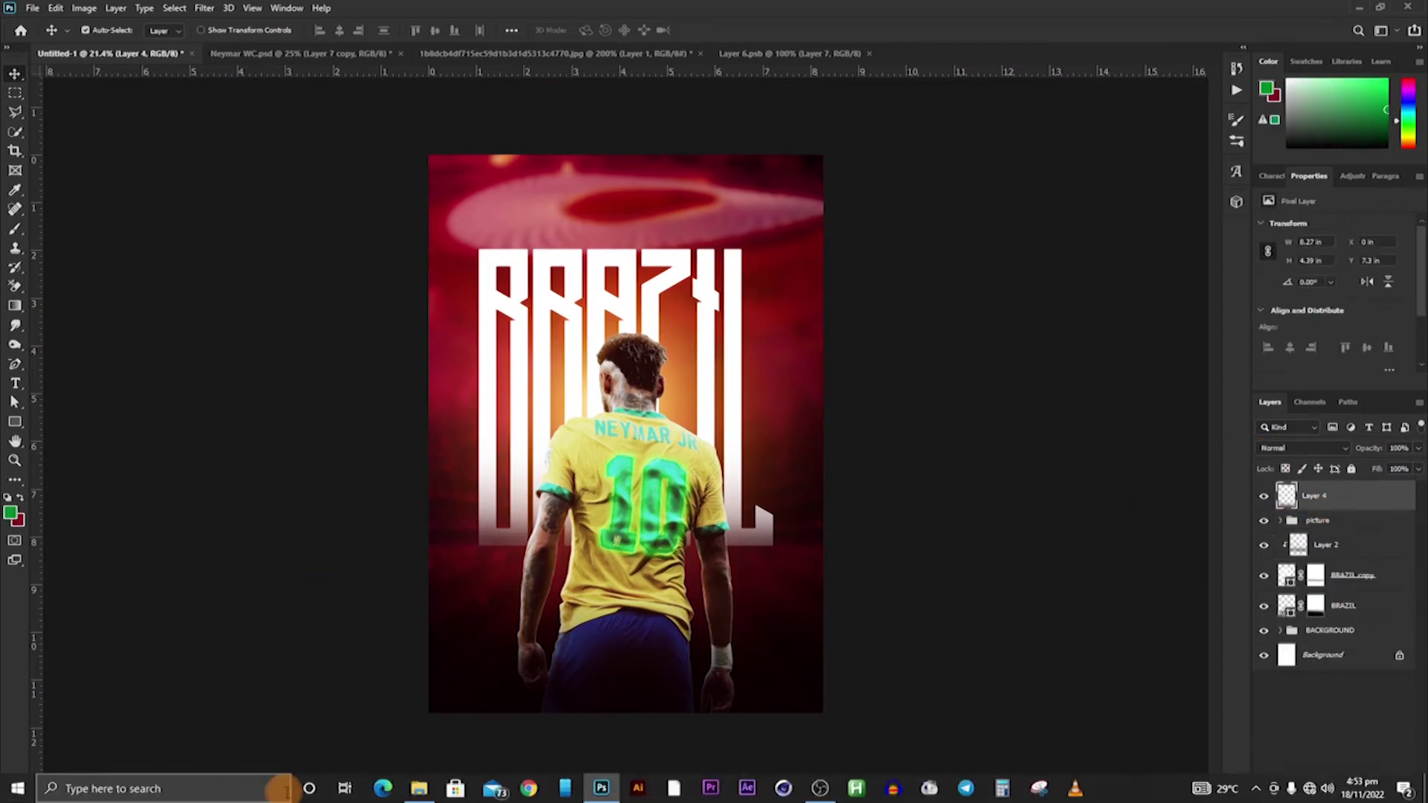
left_click(419, 789)
left_click_drag(725, 298, 584, 204)
left_click_drag(622, 557, 603, 235)
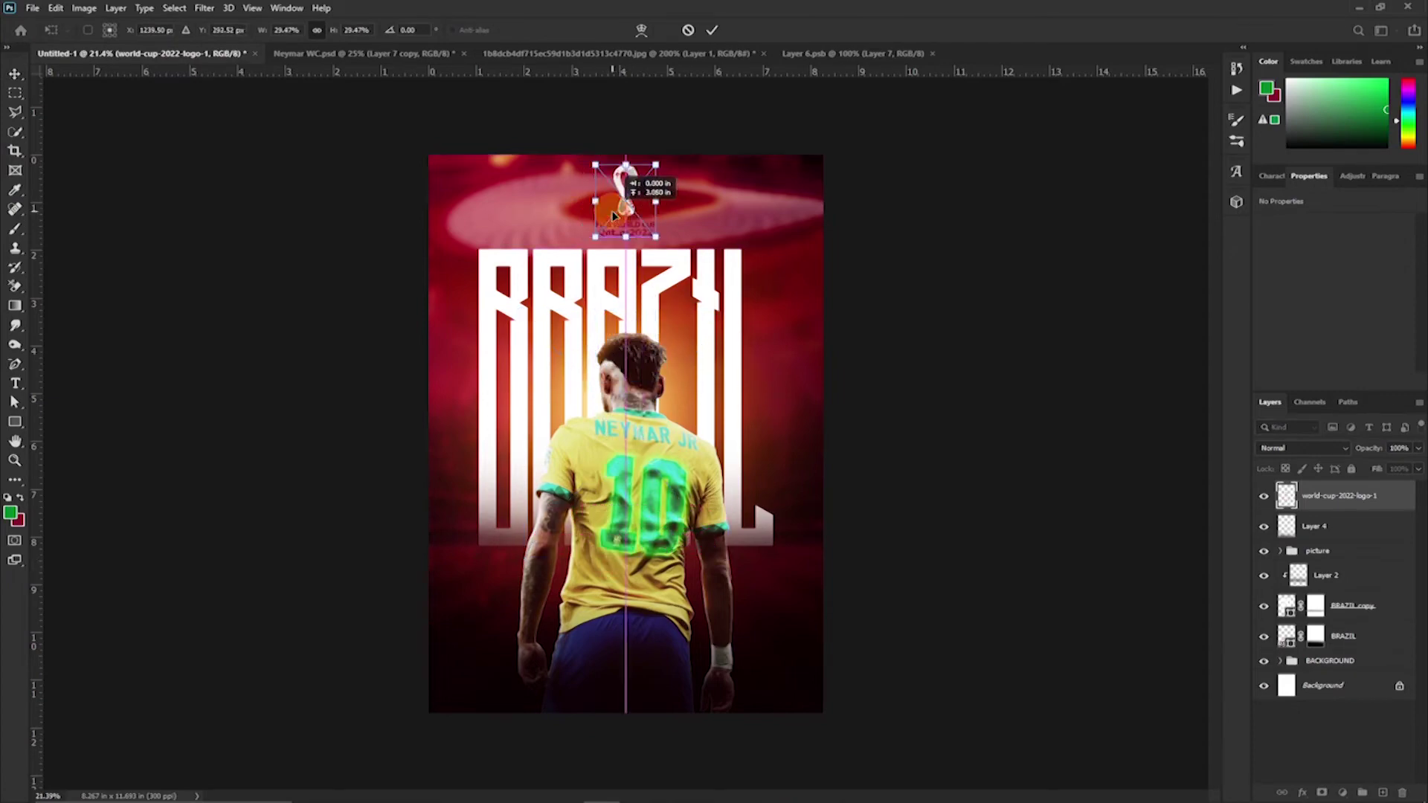
key("Return")
Scale the World Cup logo down to about 1.08 by 1.29 in
key("ctrl+t")
left_click_drag(627, 165, 627, 177)
left_click(712, 30)
left_click(693, 400)
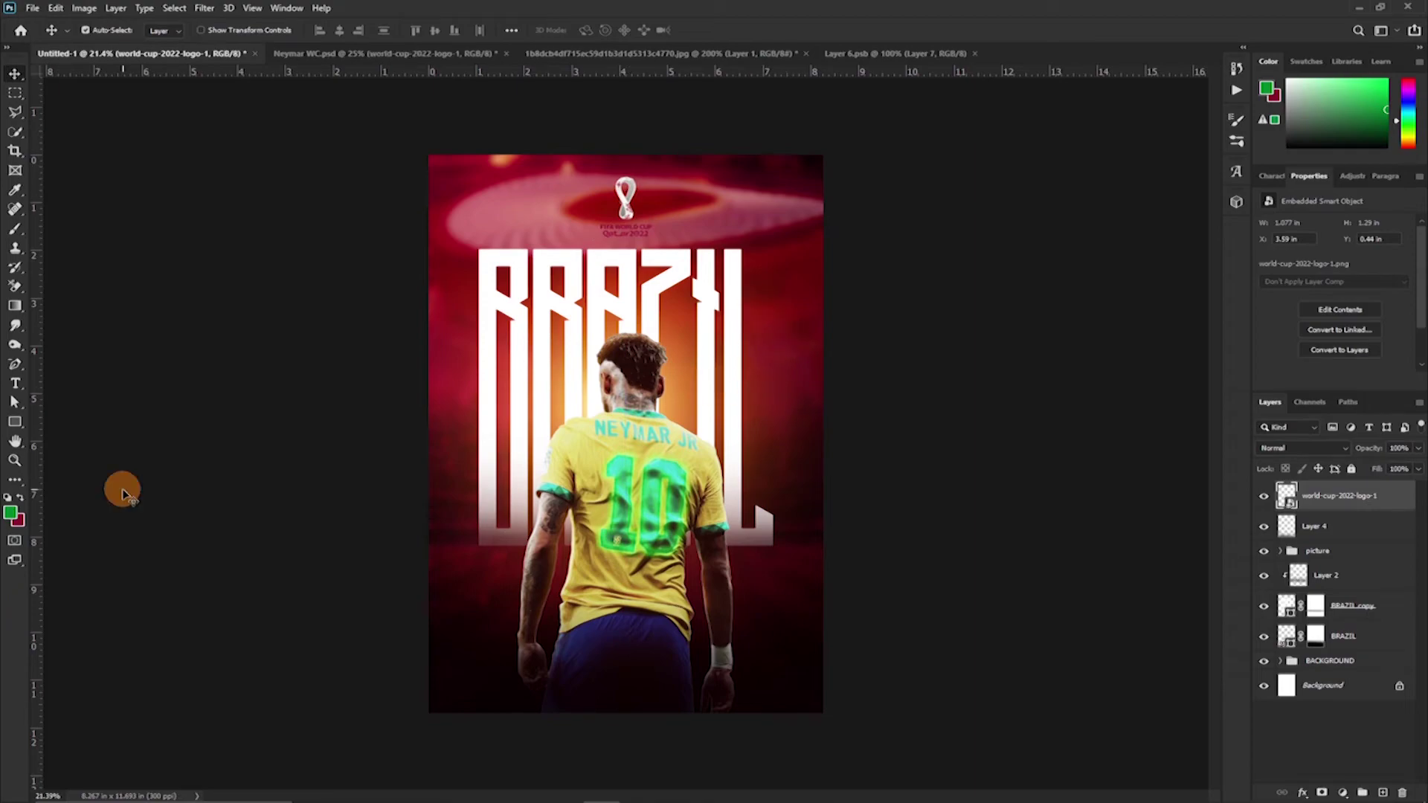
Draw a white rectangle of 402 by 104 px over the FIFA WORLD CUP Qatar2022 text of the logo
key("ctrl+plus")
key("ctrl+plus")
key("ctrl+plus")
key("ctrl+plus")
left_click_drag(595, 216, 569, 574)
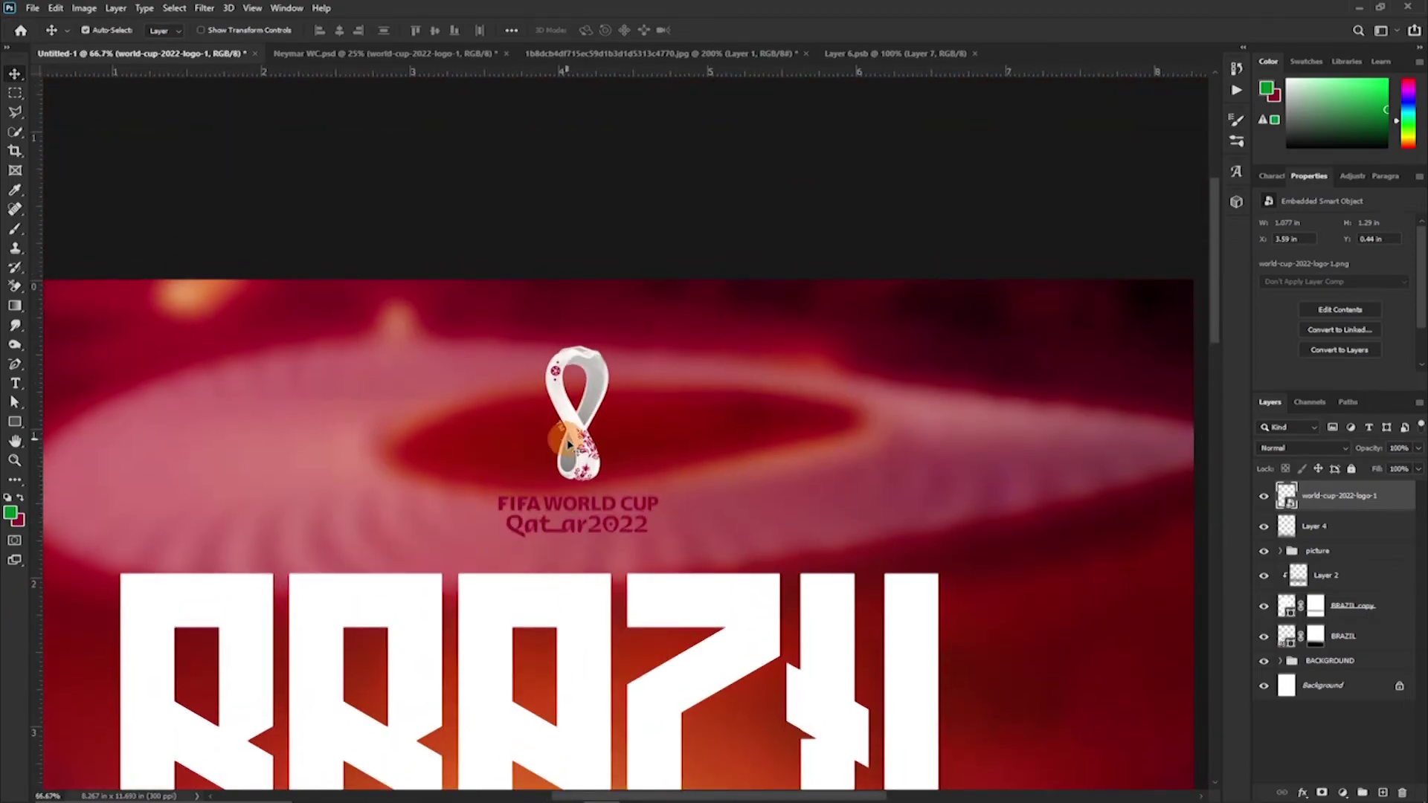
key("u")
left_click_drag(482, 491, 681, 543)
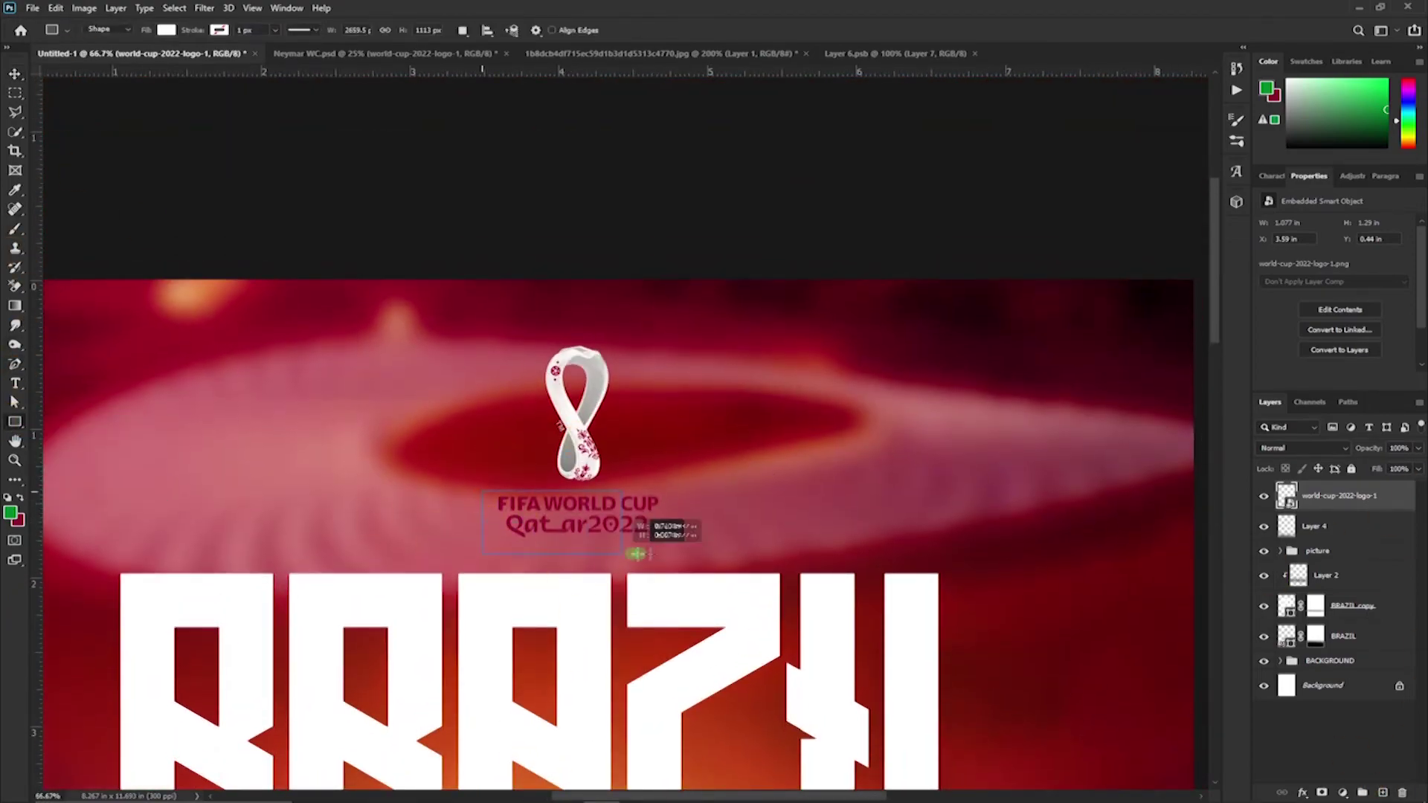
Clip the white rectangle to the World Cup logo layer to recolour the logo's text white
left_click(1290, 494)
right_click(1363, 502)
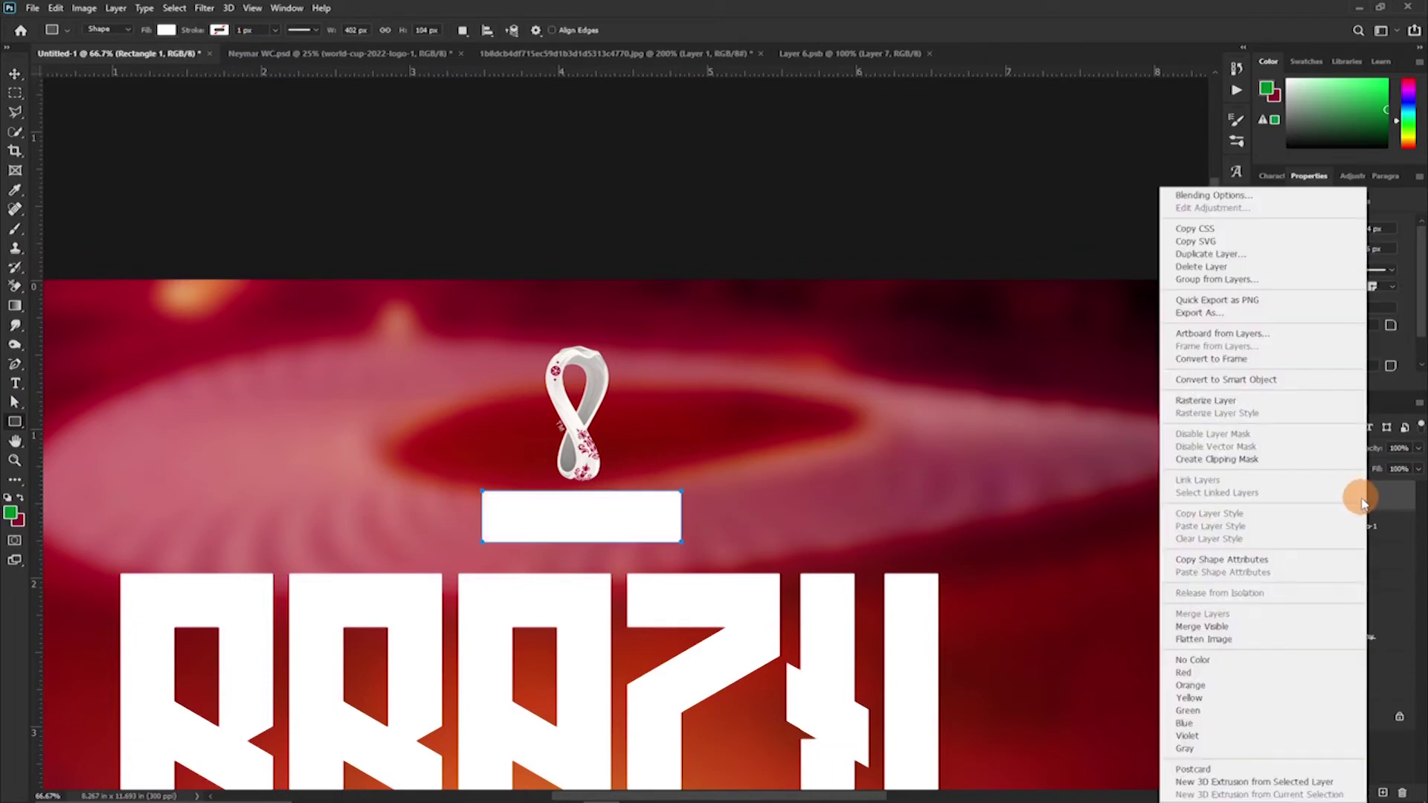
left_click(1397, 478)
left_click(1285, 510, "alt")
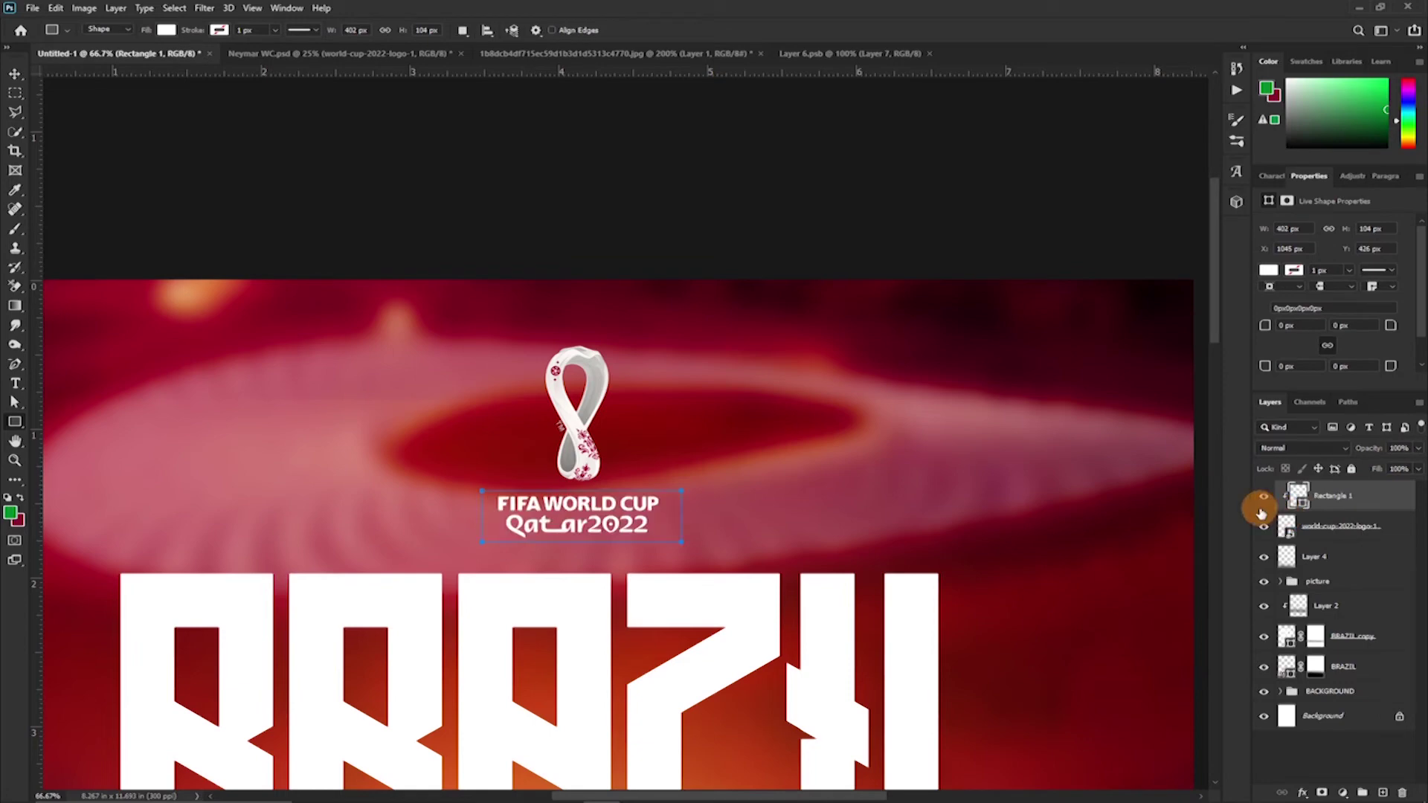
Link the clipped rectangle with the logo layer and scale both up slightly above the BRAZIL lettering
left_click(1397, 535, "shift")
right_click(1397, 535)
left_click(1391, 502)
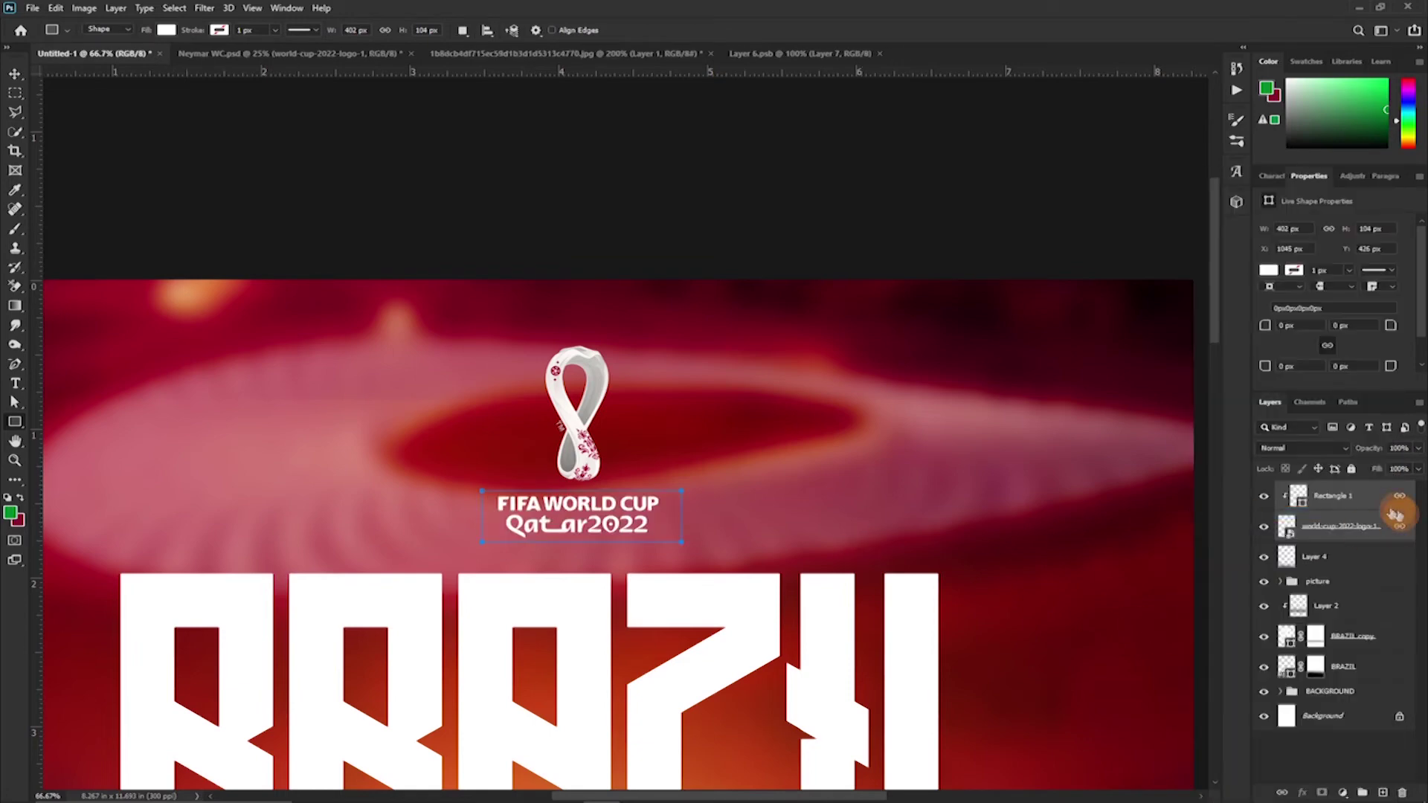
key("ctrl+t")
left_click_drag(584, 543, 482, 451)
key("Return")
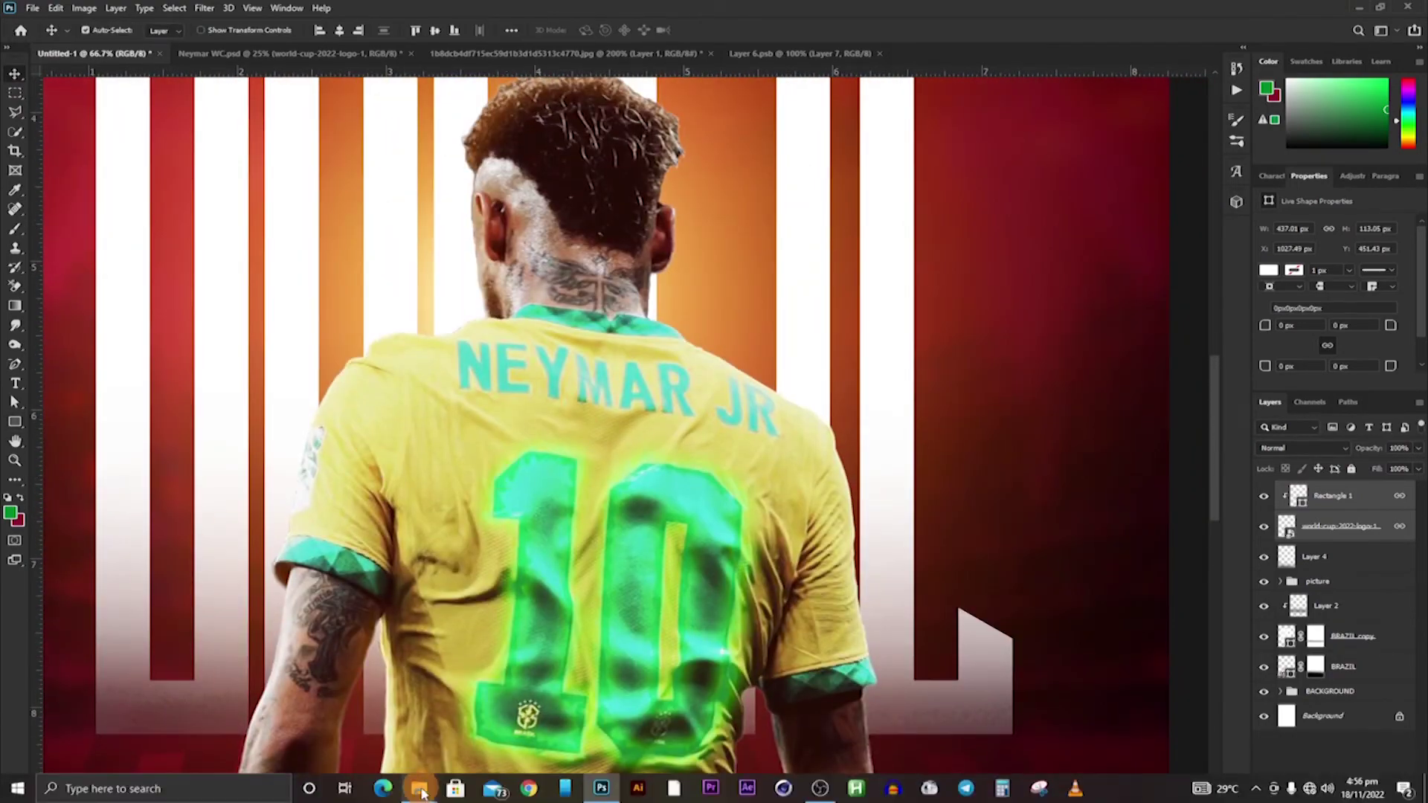
Place the orange glow image at about 1.38 by 1.66 in over the player's left shoulder and blend it in Screen mode
left_click(418, 789)
left_click_drag(410, 186, 617, 394)
left_click_drag(602, 122, 600, 707)
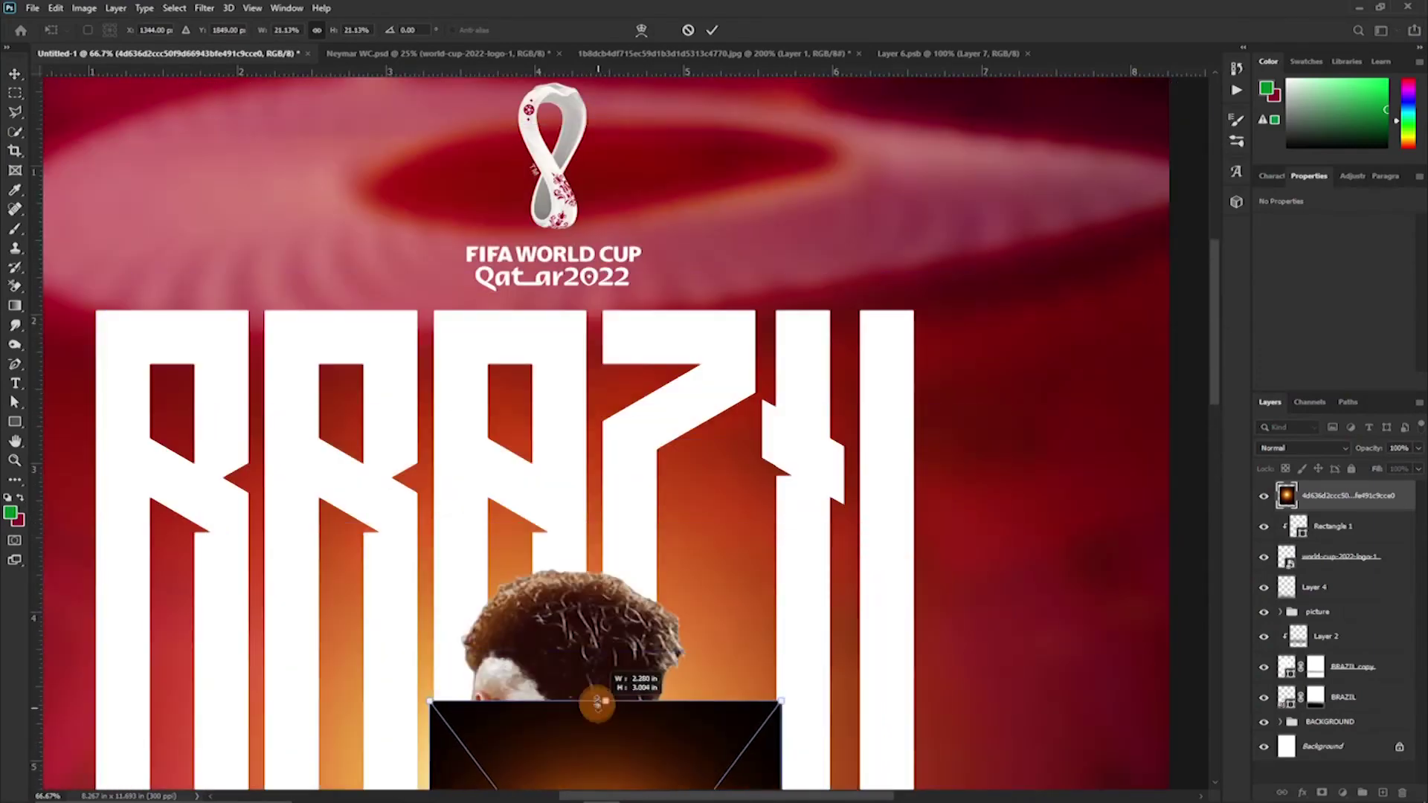
scroll(617, 692, "down", 5)
left_click_drag(774, 587, 640, 526)
left_click_drag(545, 587, 490, 494)
key("Return")
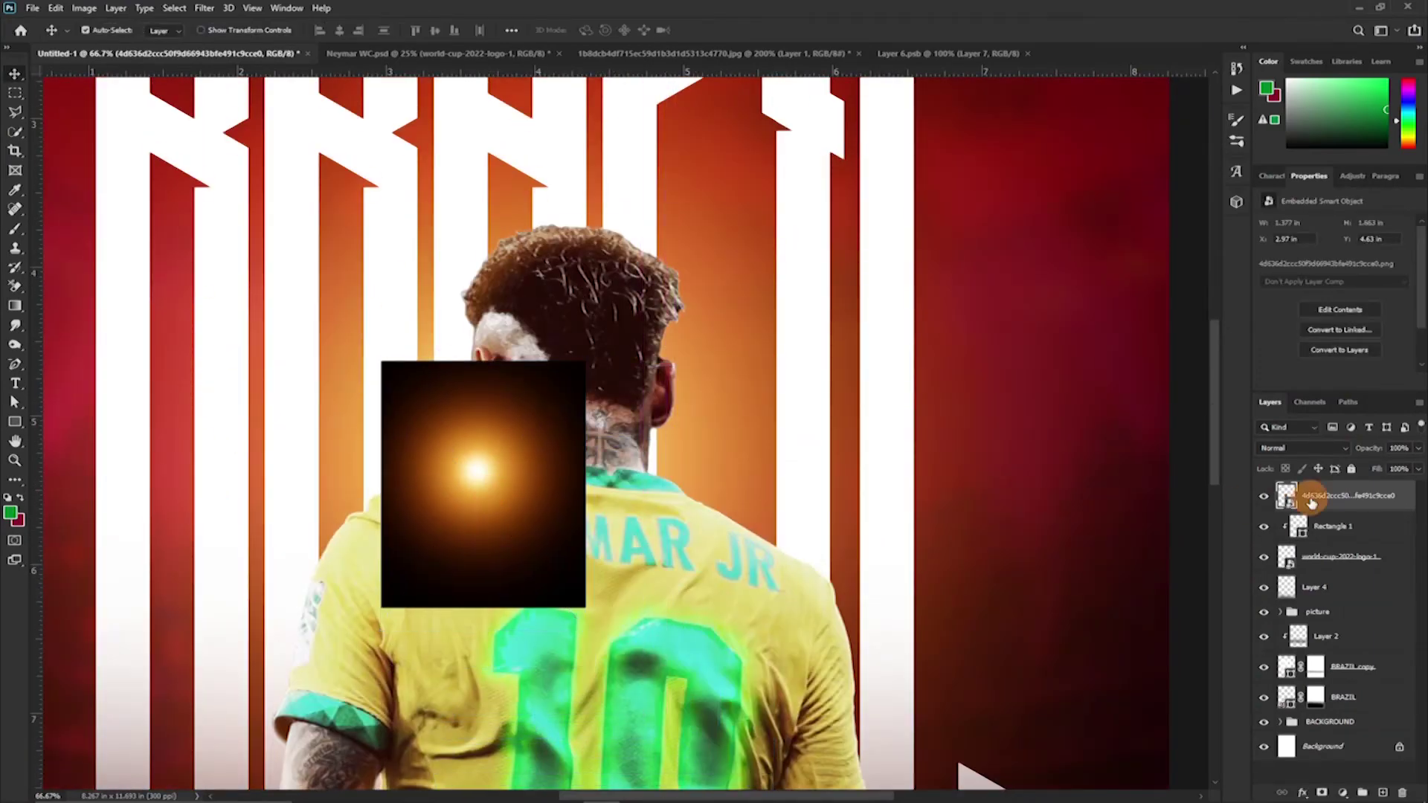
left_click(1303, 447)
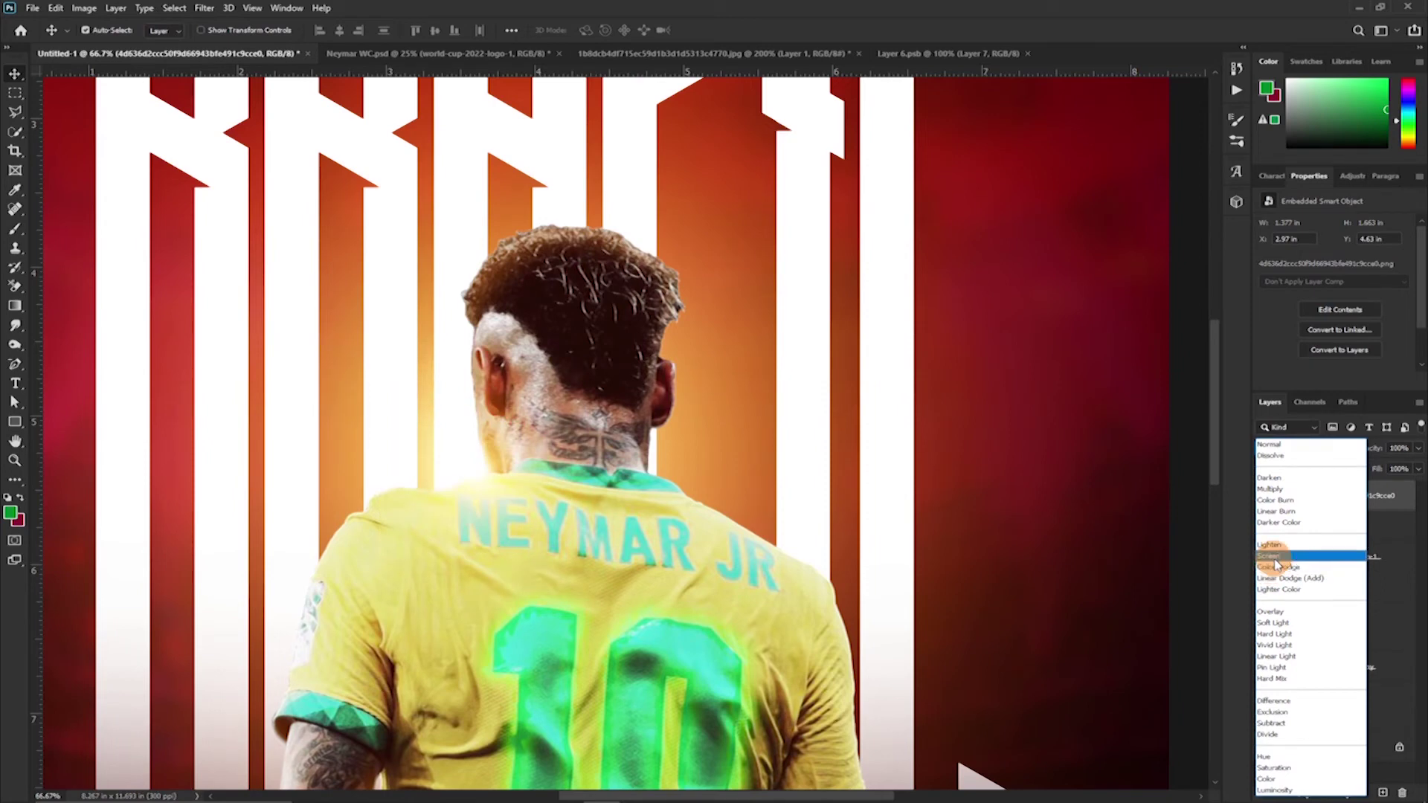
left_click(1272, 556)
Duplicate the glow onto the right side of the player's neck and set the copy's opacity to 82%
left_click_drag(469, 472, 667, 487)
scroll(667, 487, "down", 4)
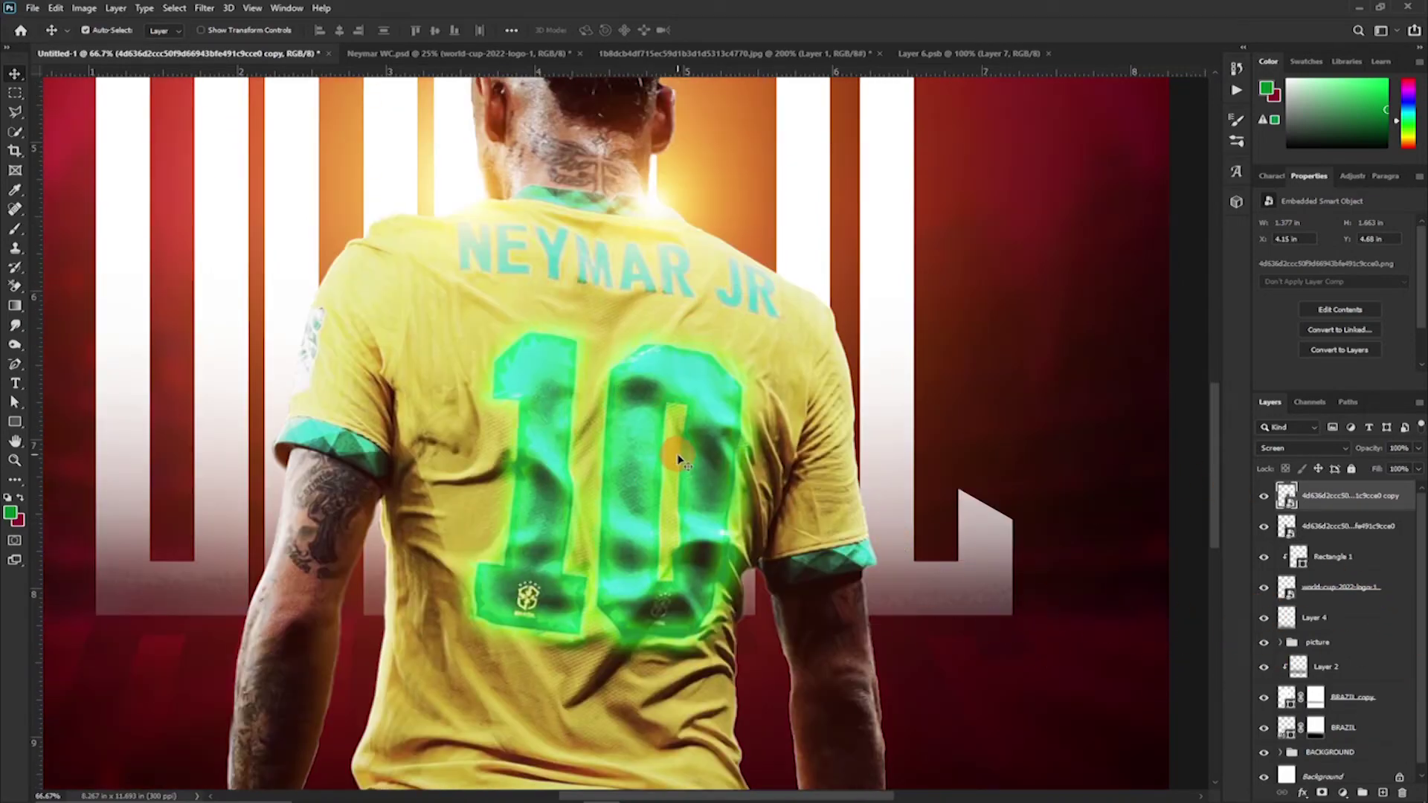
left_click_drag(683, 202, 680, 195)
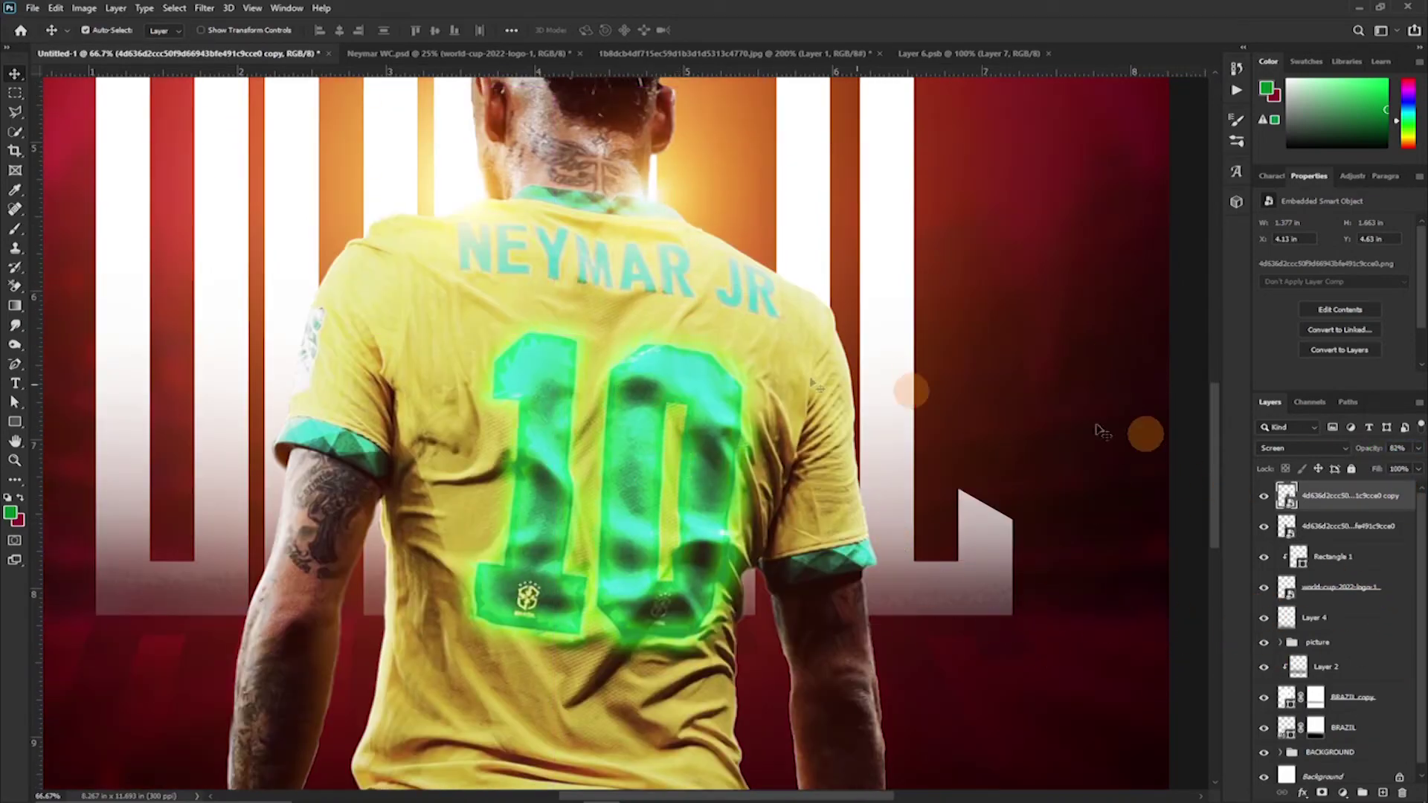
Shift the original glow beside the left shoulder slightly outward and set its opacity to 88%
left_click(1338, 526)
left_click_drag(637, 633, 615, 678)
key("z")
key("ctrl+0")
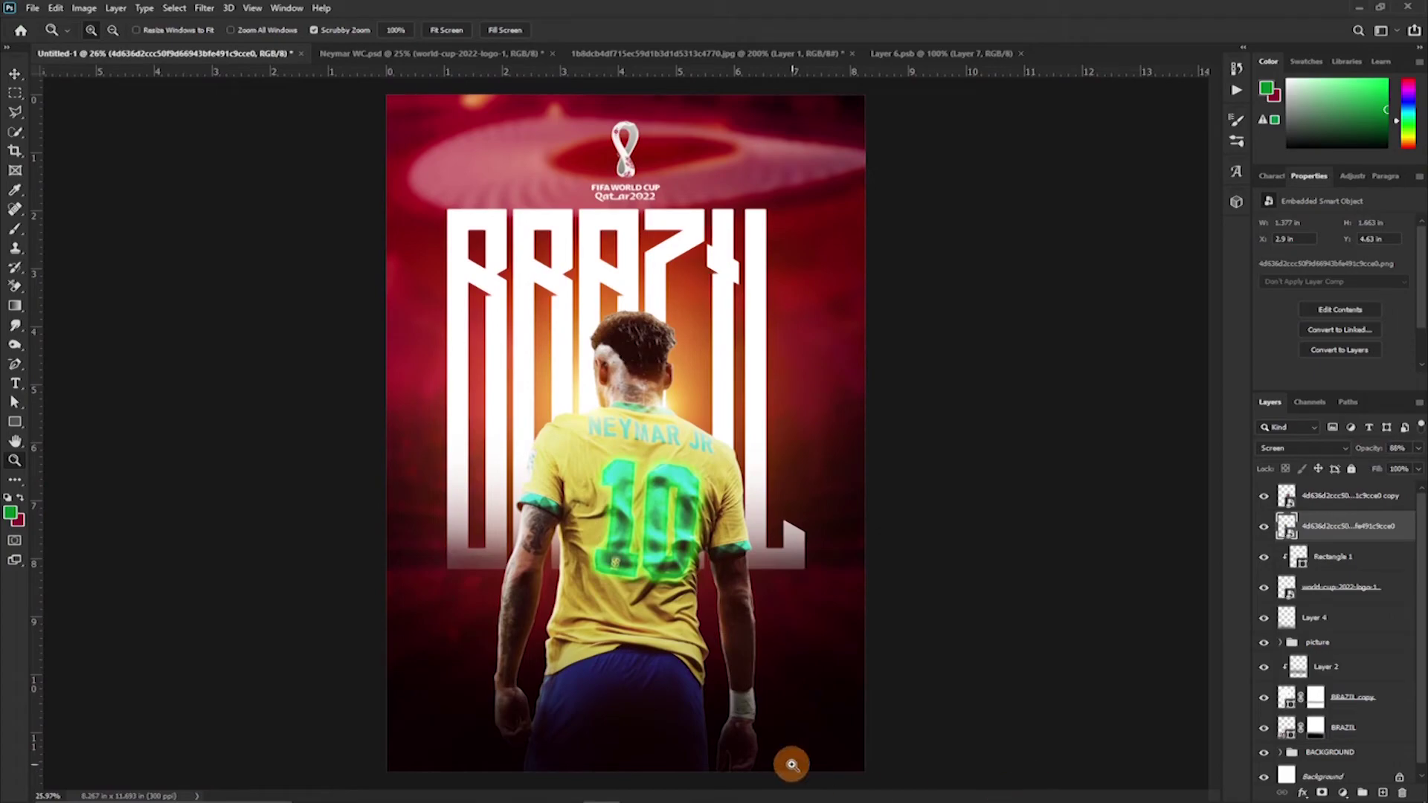
Place the desktop-3332789_1920 sparks image onto the poster
left_click(419, 789)
left_click_drag(780, 472, 489, 738)
key("alt+Tab")
key("alt+Tab")
key("alt+Tab")
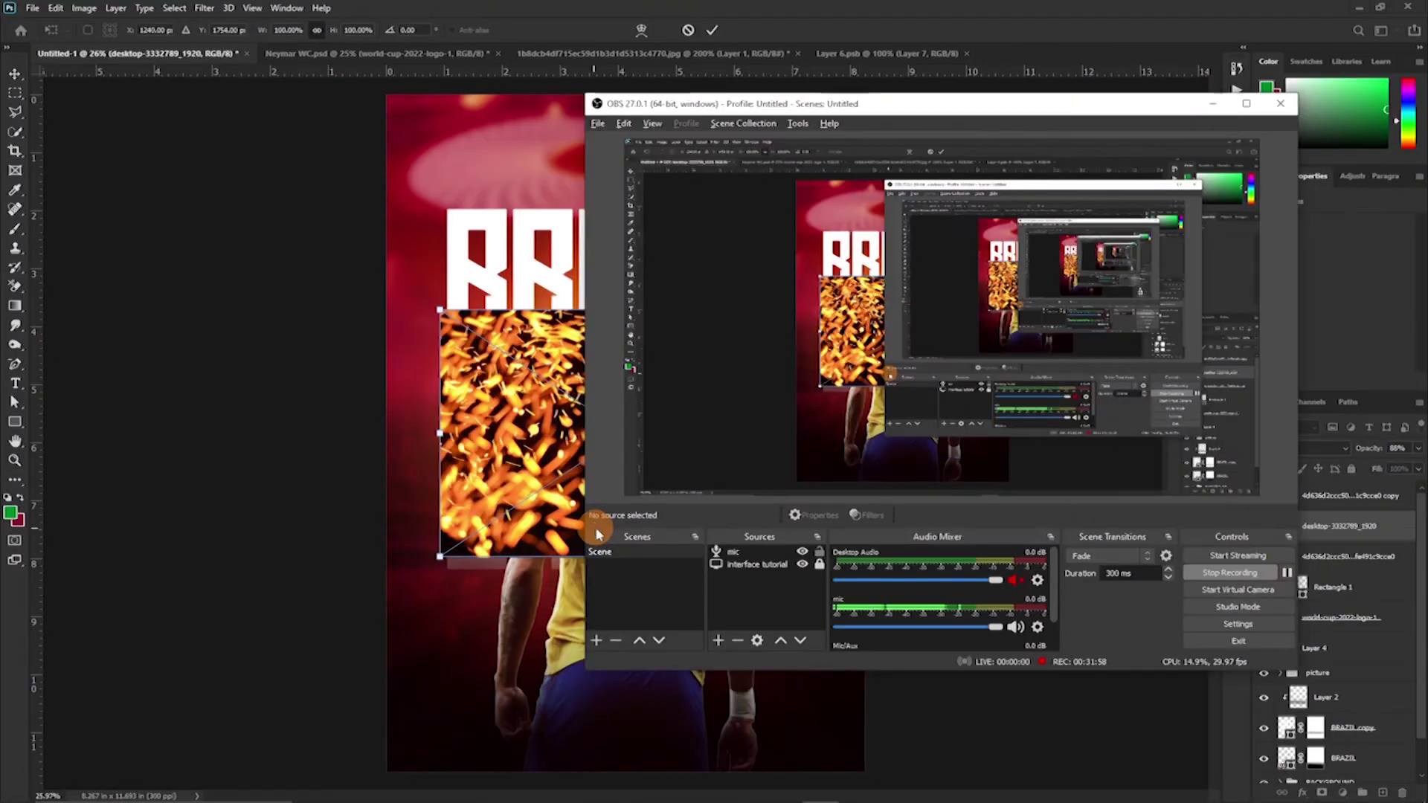
key("alt+Tab")
Fit the sparks image, about 5.26 in wide, into the poster's bottom-left corner and move its layer above the glow copy
left_click_drag(568, 489, 514, 706)
left_click_drag(570, 529, 570, 552)
left_click_drag(553, 626, 522, 657)
left_click_drag(1316, 526, 1317, 493)
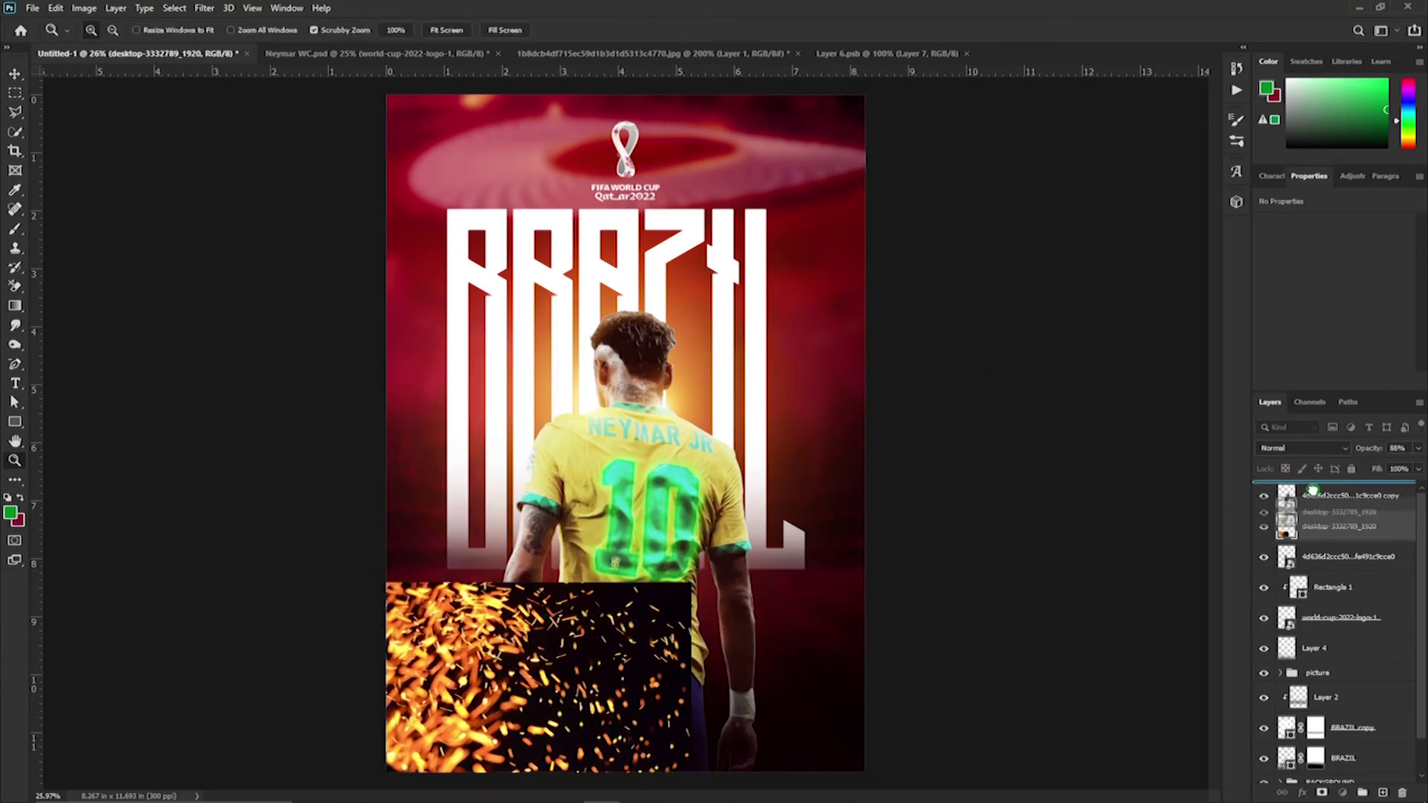
Hide the sparks layer and move the World Cup logo with its clipped Rectangle 1 above both glow layers
left_click(1264, 495)
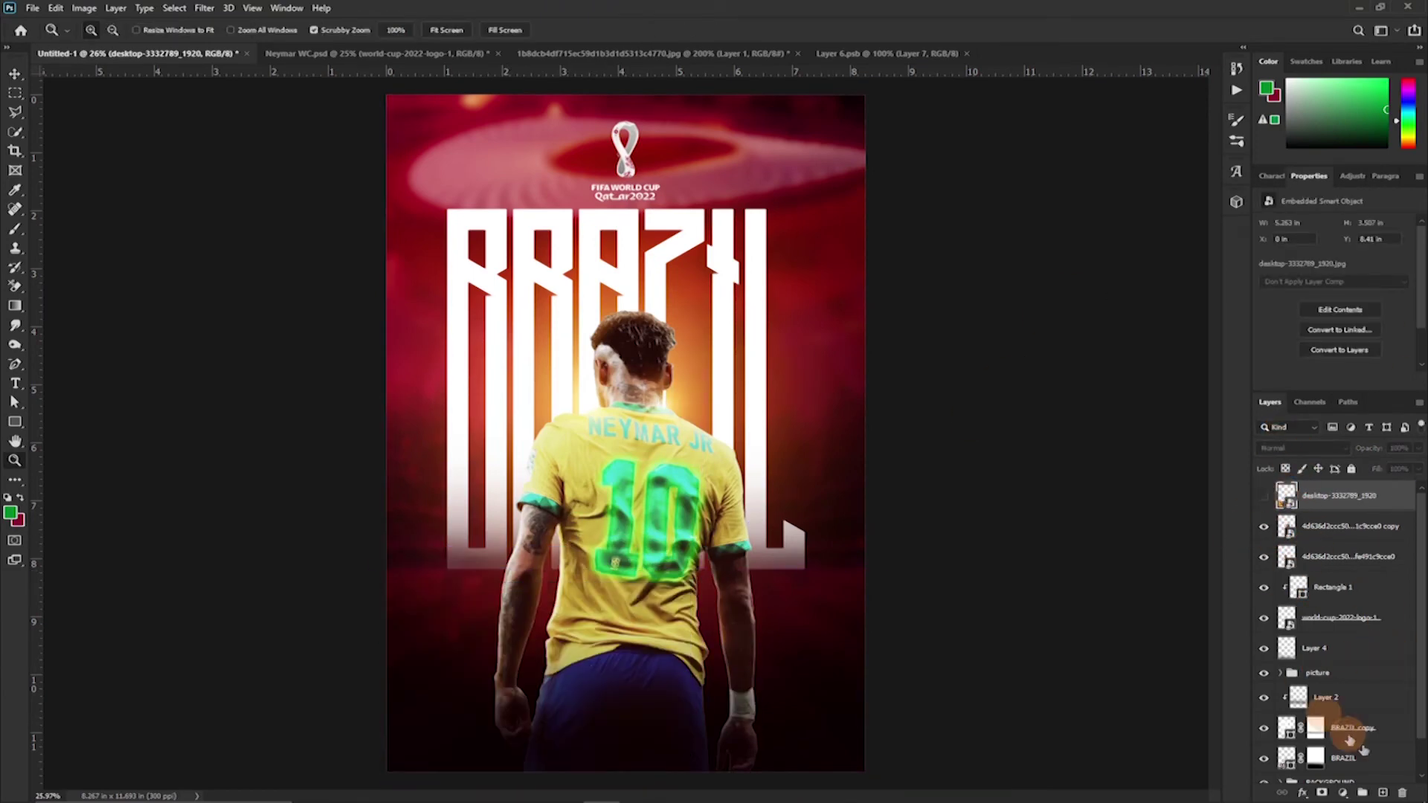
left_click(1350, 677)
left_click(1334, 532, "shift")
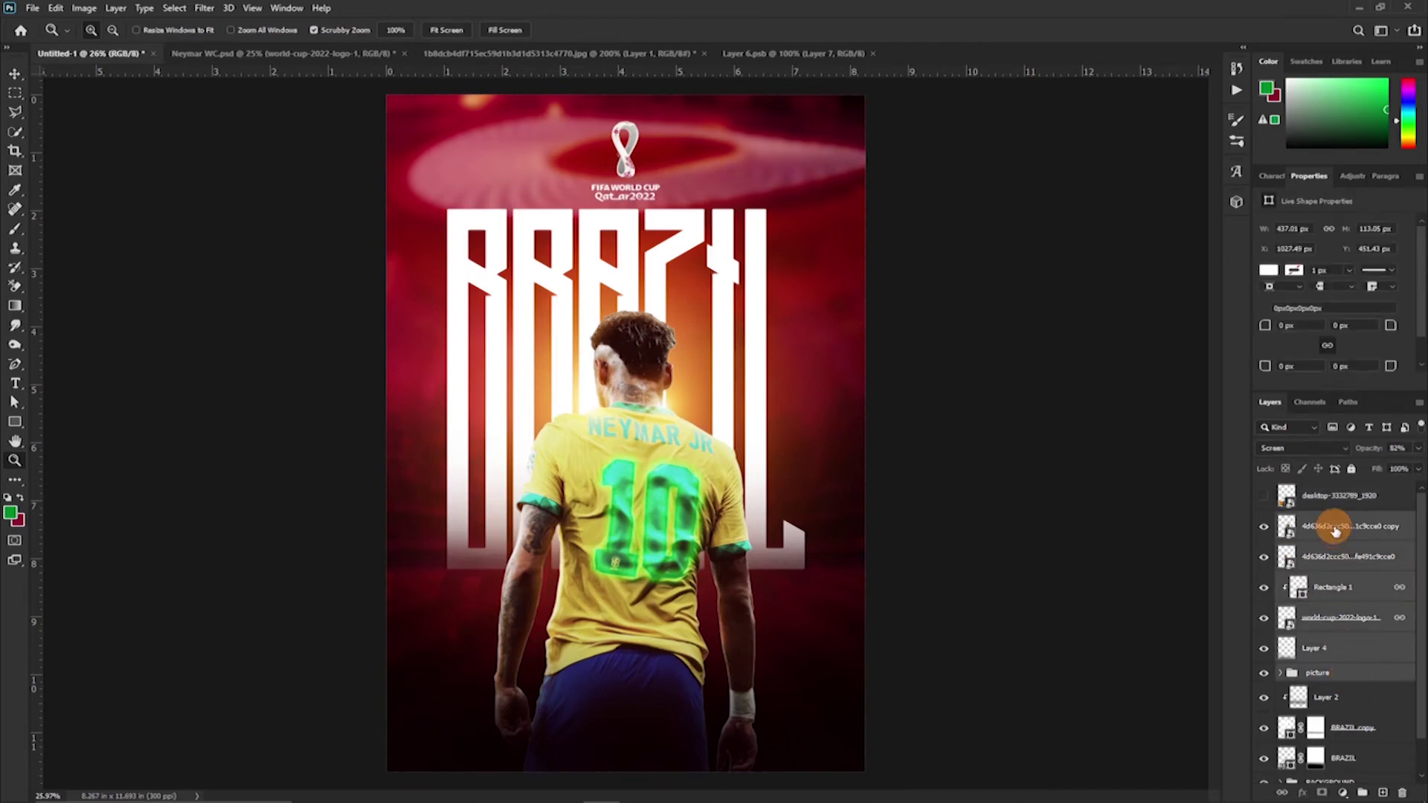
left_click(1361, 613)
left_click(1364, 594, "shift")
left_click_drag(1364, 594, 1350, 513)
Group the two glow layers, Layer 4 and the picture group together and name the new group pic
left_click(1336, 589)
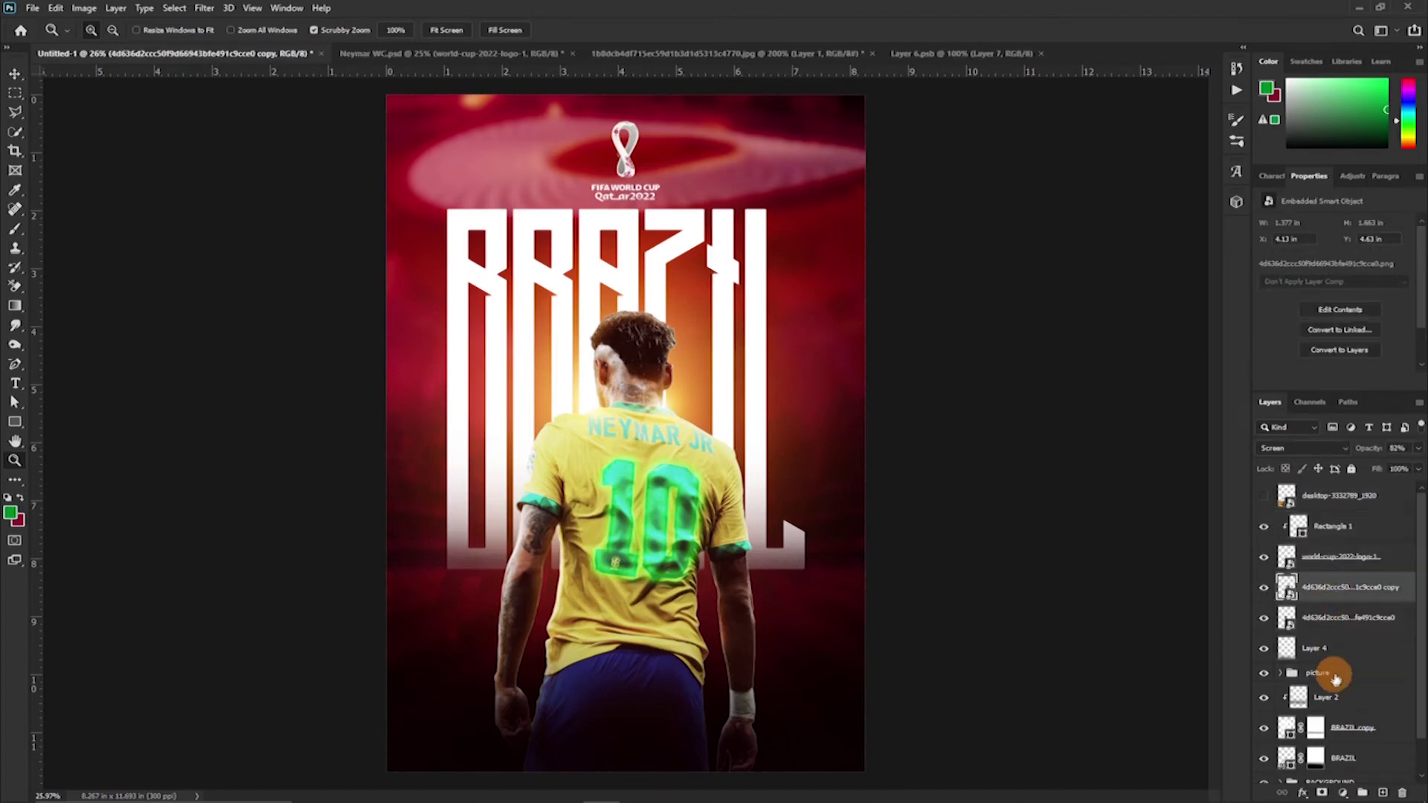
left_click(1334, 674, "shift")
key("ctrl+g")
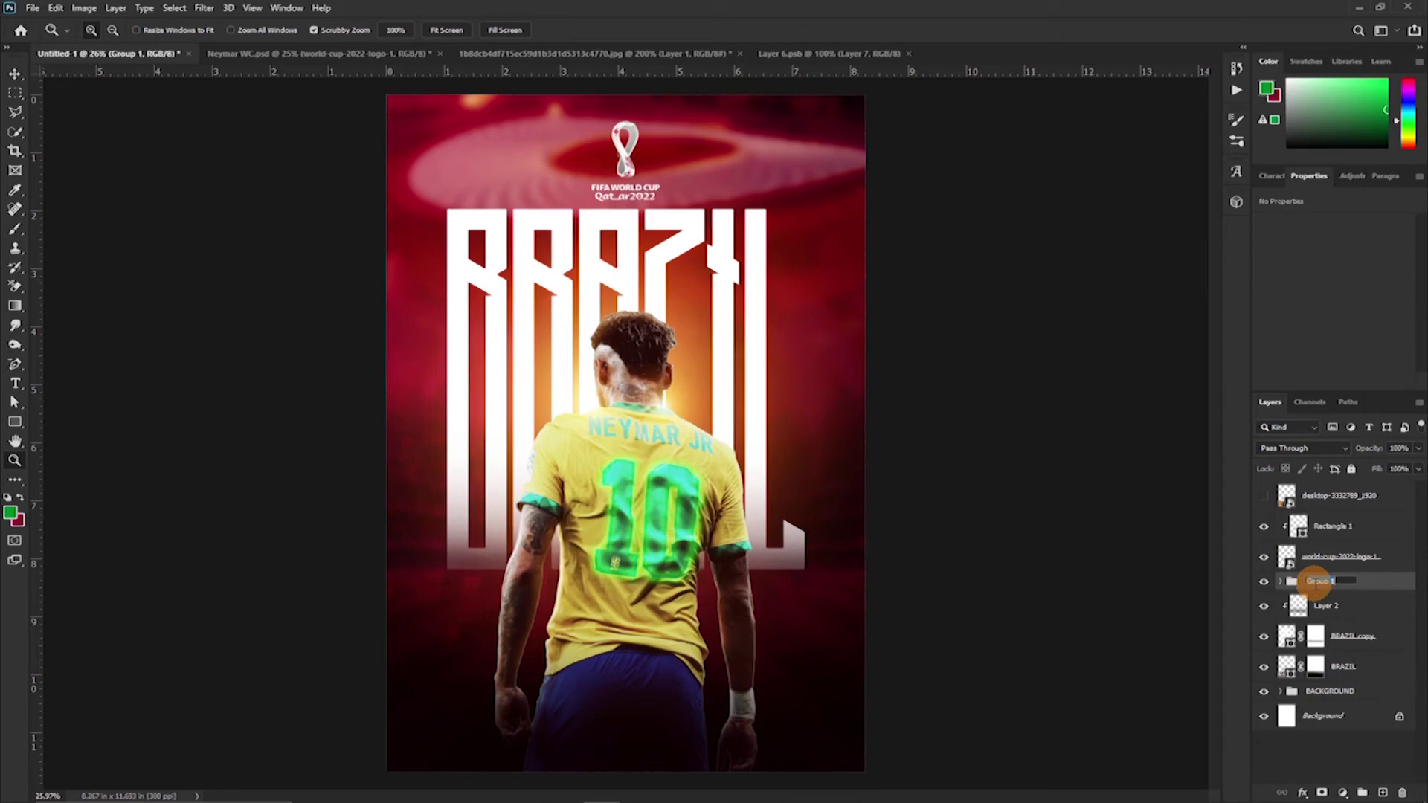
type("pic")
key("Return")
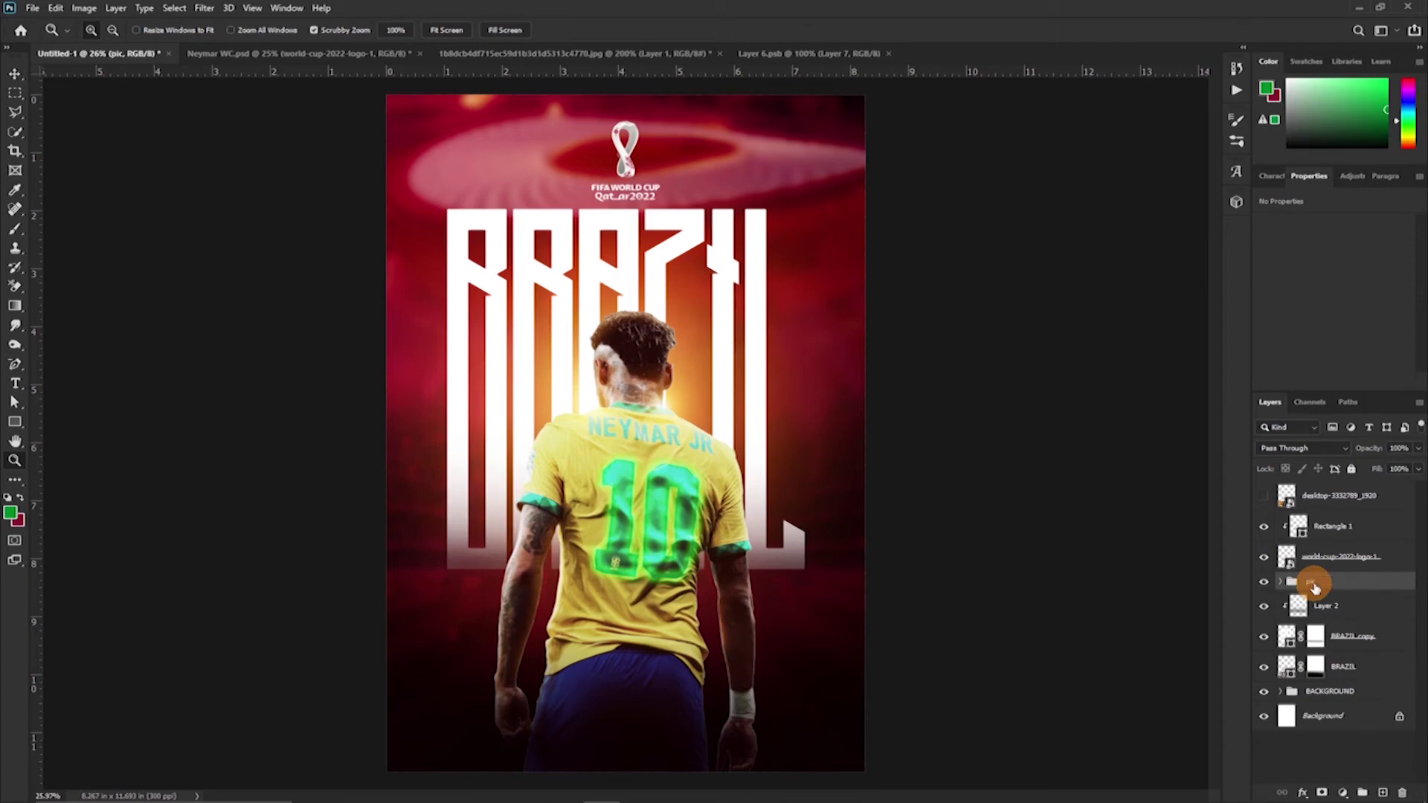
Show the sparks layer again and set its blend mode to Screen so its black background drops out
left_click(1266, 503)
left_click(1282, 451)
left_click(1204, 497)
left_click(1320, 494)
left_click(1296, 449)
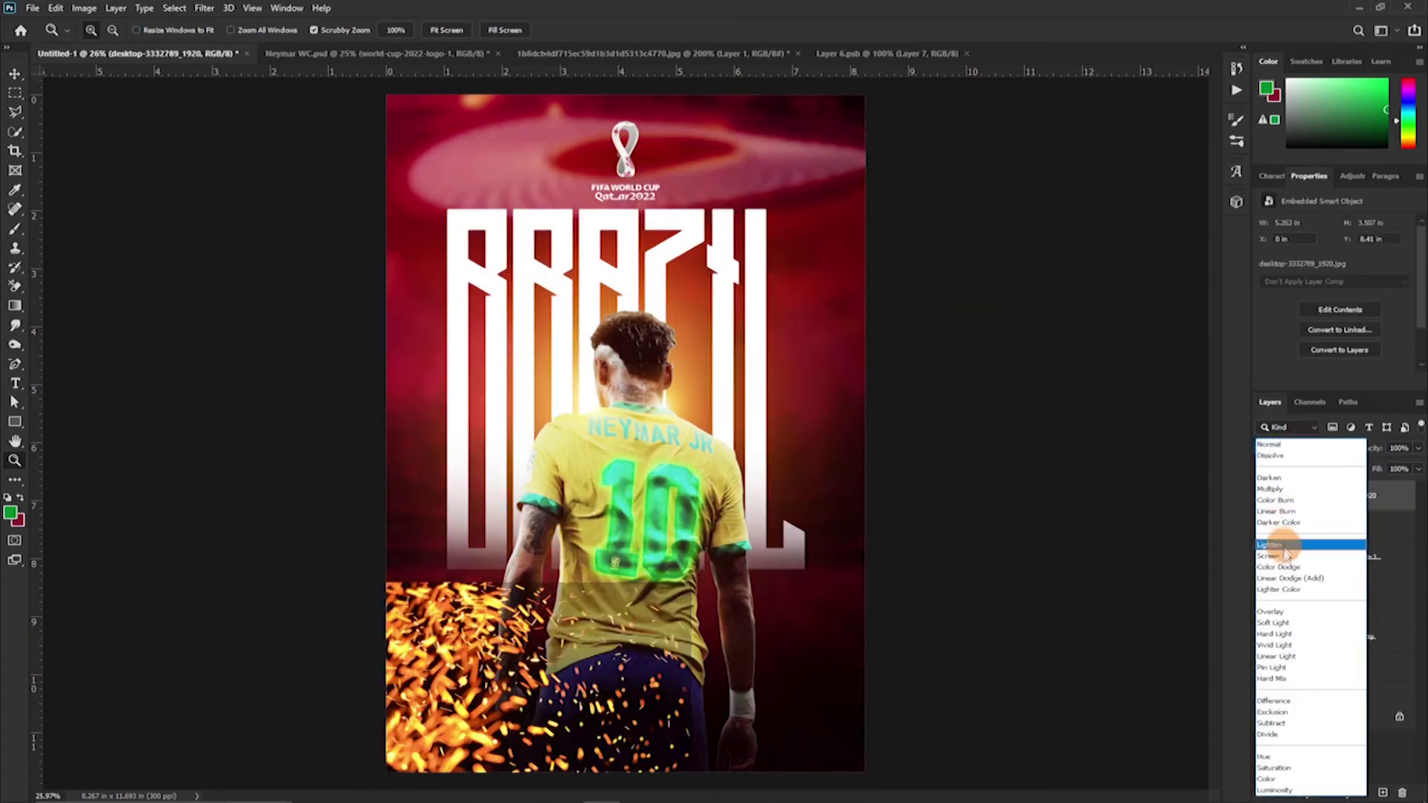
left_click(1173, 494)
key("ctrl+plus")
key("ctrl+plus")
key("ctrl+plus")
left_click_drag(658, 539, 751, 149)
left_click(1296, 450)
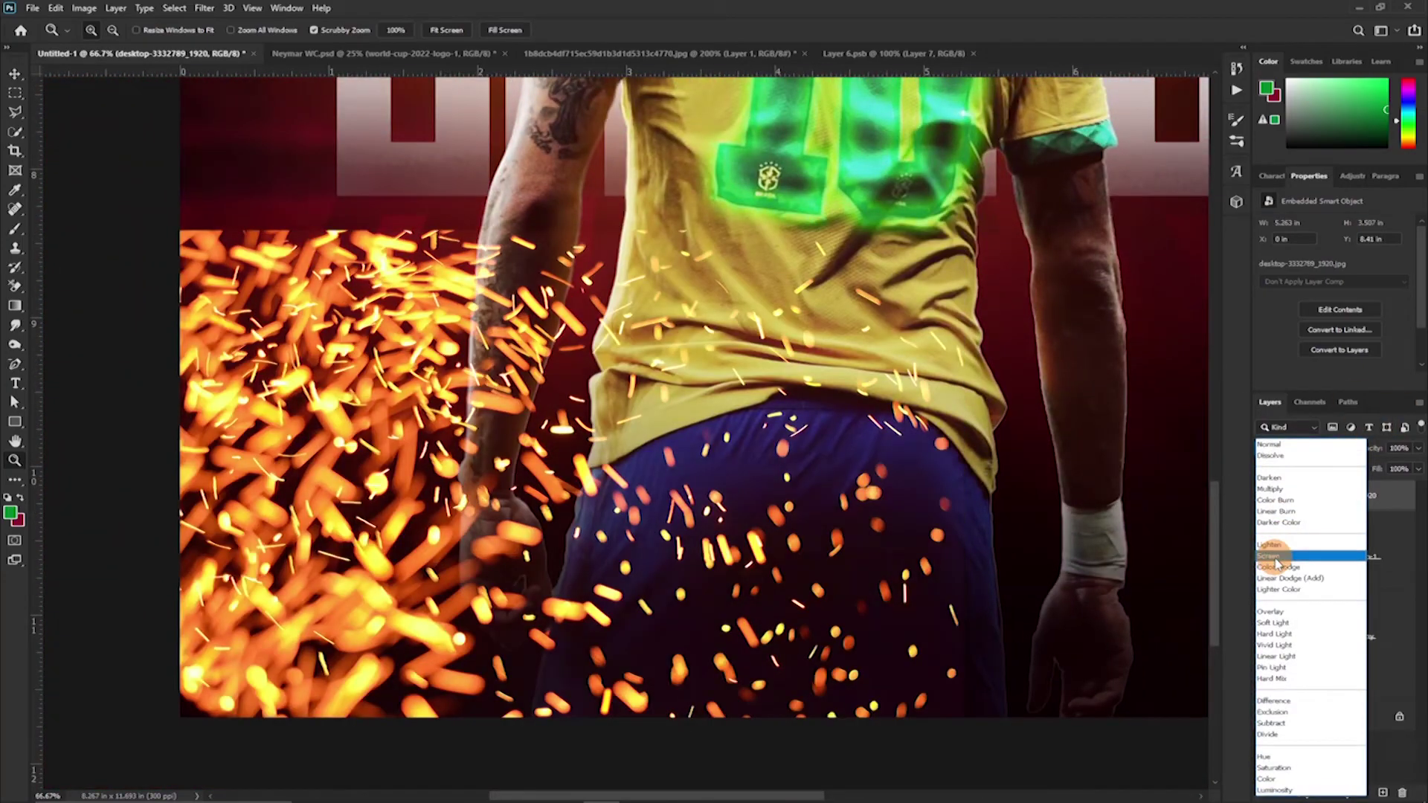
left_click(1274, 547)
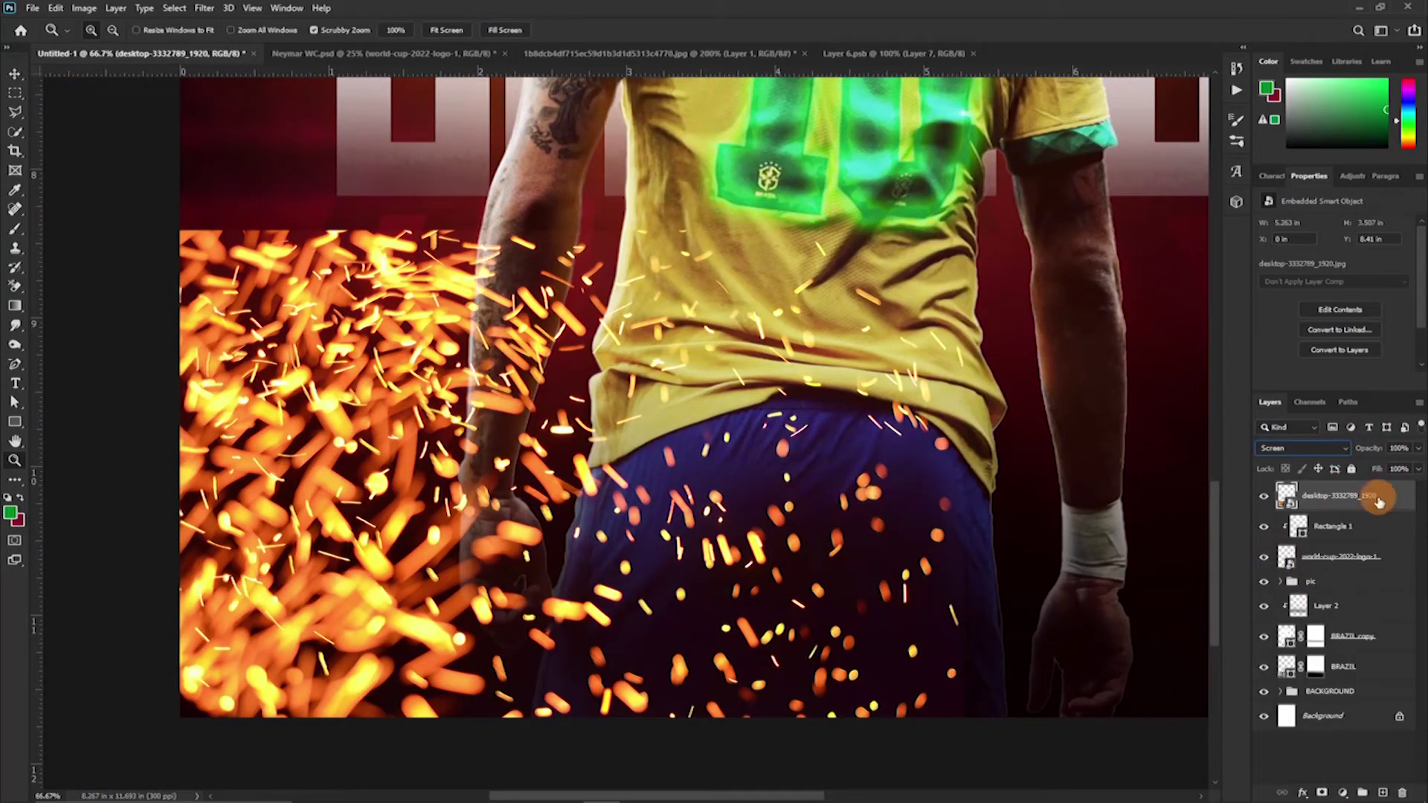
Transform the sparks to about 106.7% width and 84.65% height, extending them past the poster's left edge
key("ctrl+t")
left_click_drag(572, 227, 588, 342)
left_click_drag(140, 544, 19, 544)
left_click_drag(685, 552, 732, 530)
left_click_drag(693, 426, 669, 400)
left_click(711, 30)
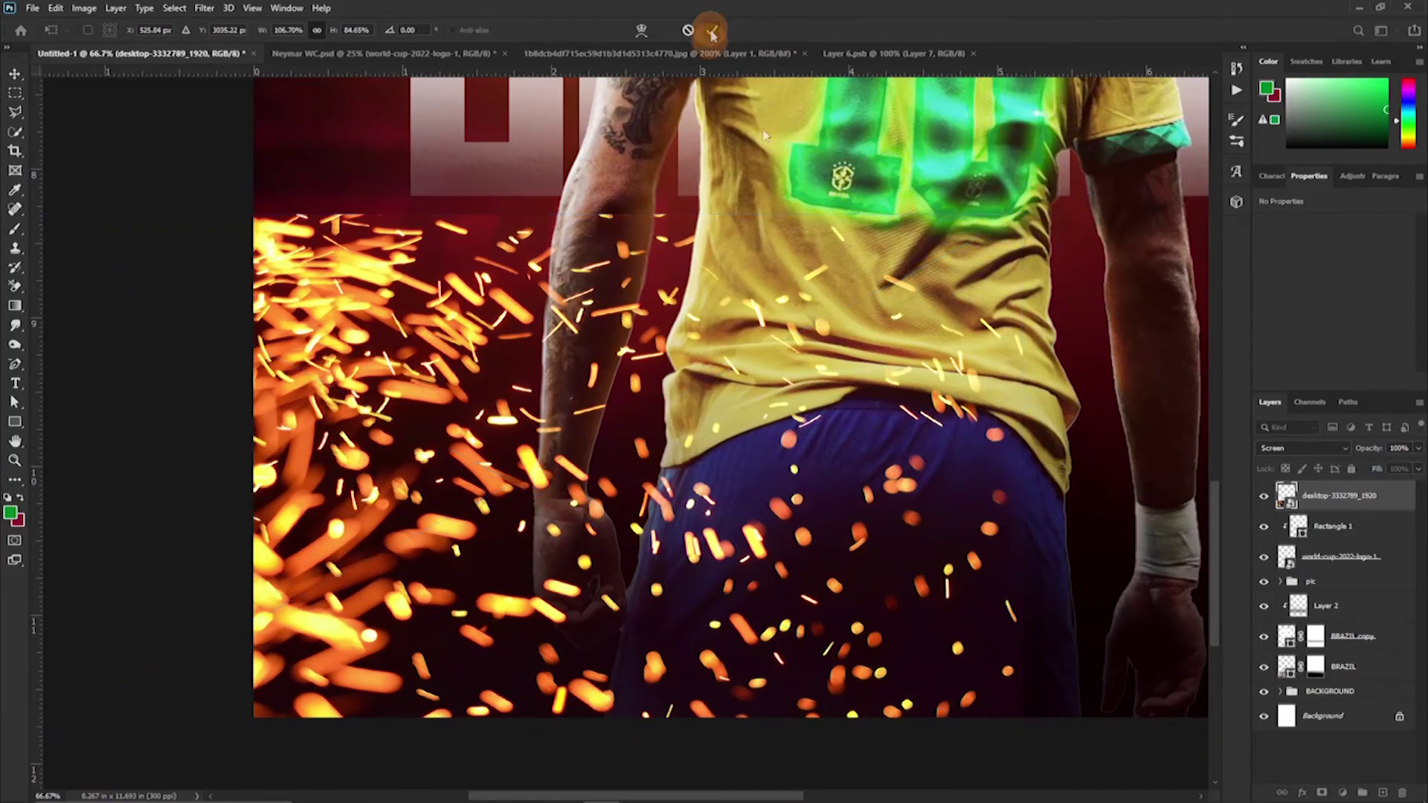
Apply a Gaussian Blur with a radius of about 7.2 pixels to the sparks layer
left_click(174, 8)
mouse_move(202, 8)
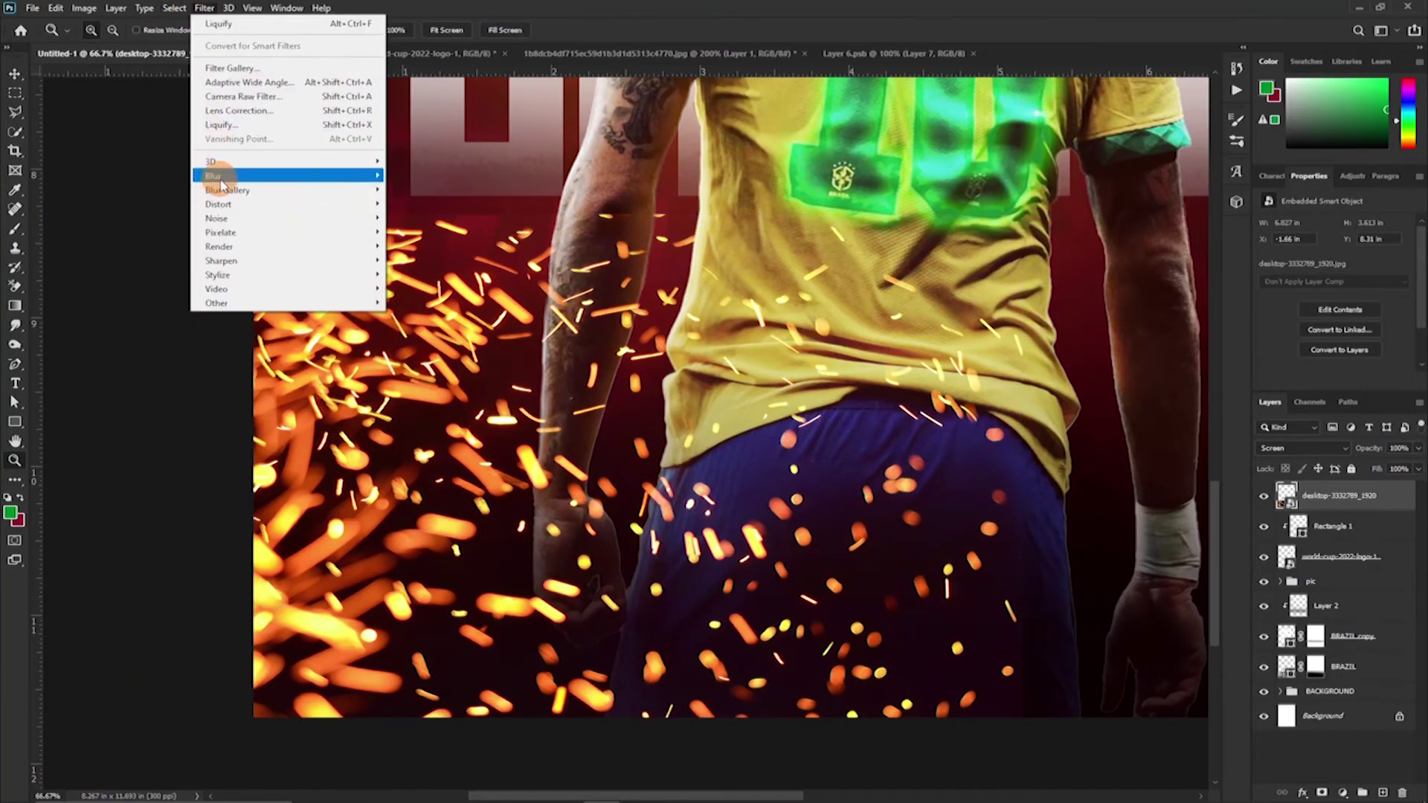
left_click(420, 232)
left_click_drag(1119, 356, 1108, 360)
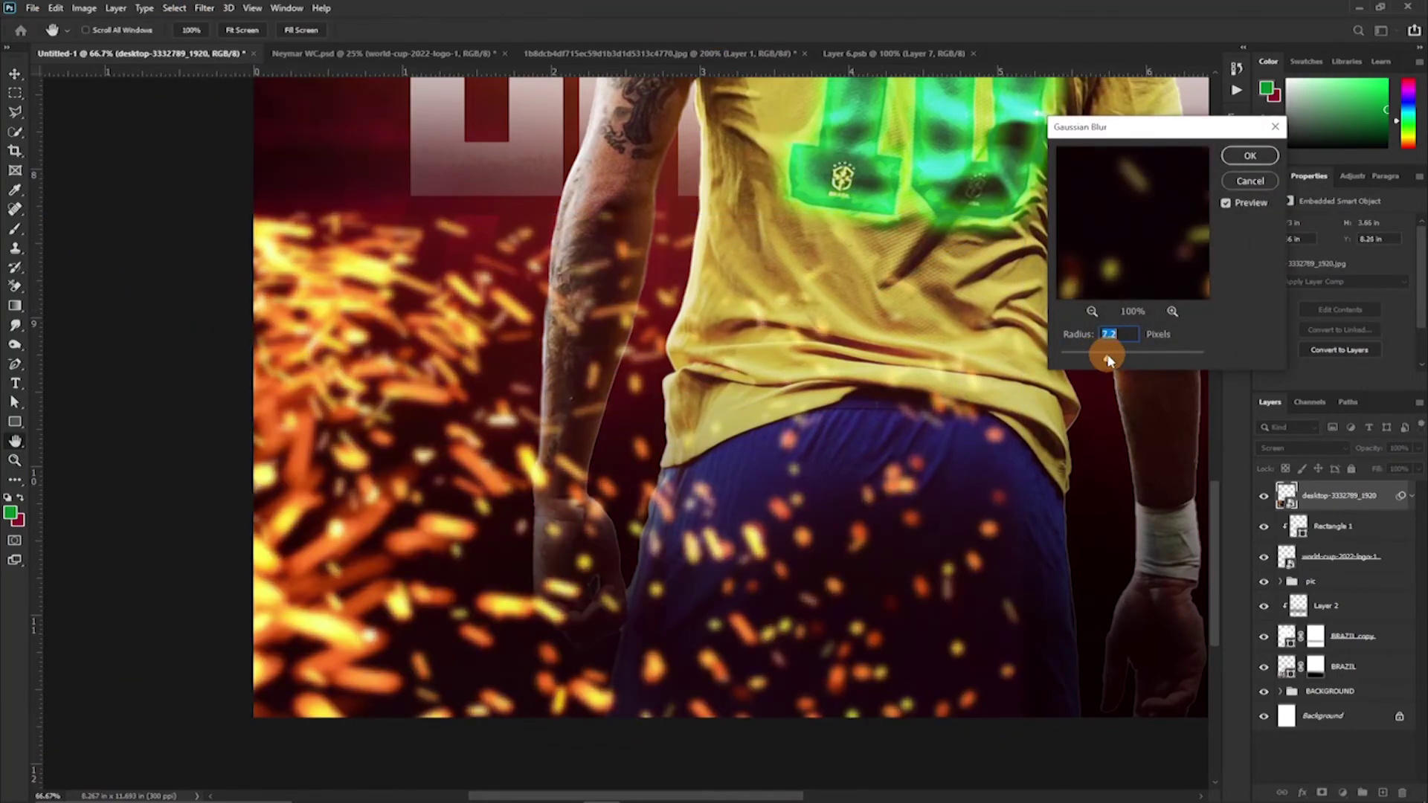
left_click(1247, 164)
Add a mask to the sparks layer and fade its upper sparks with a large soft black brush
left_click(1322, 792)
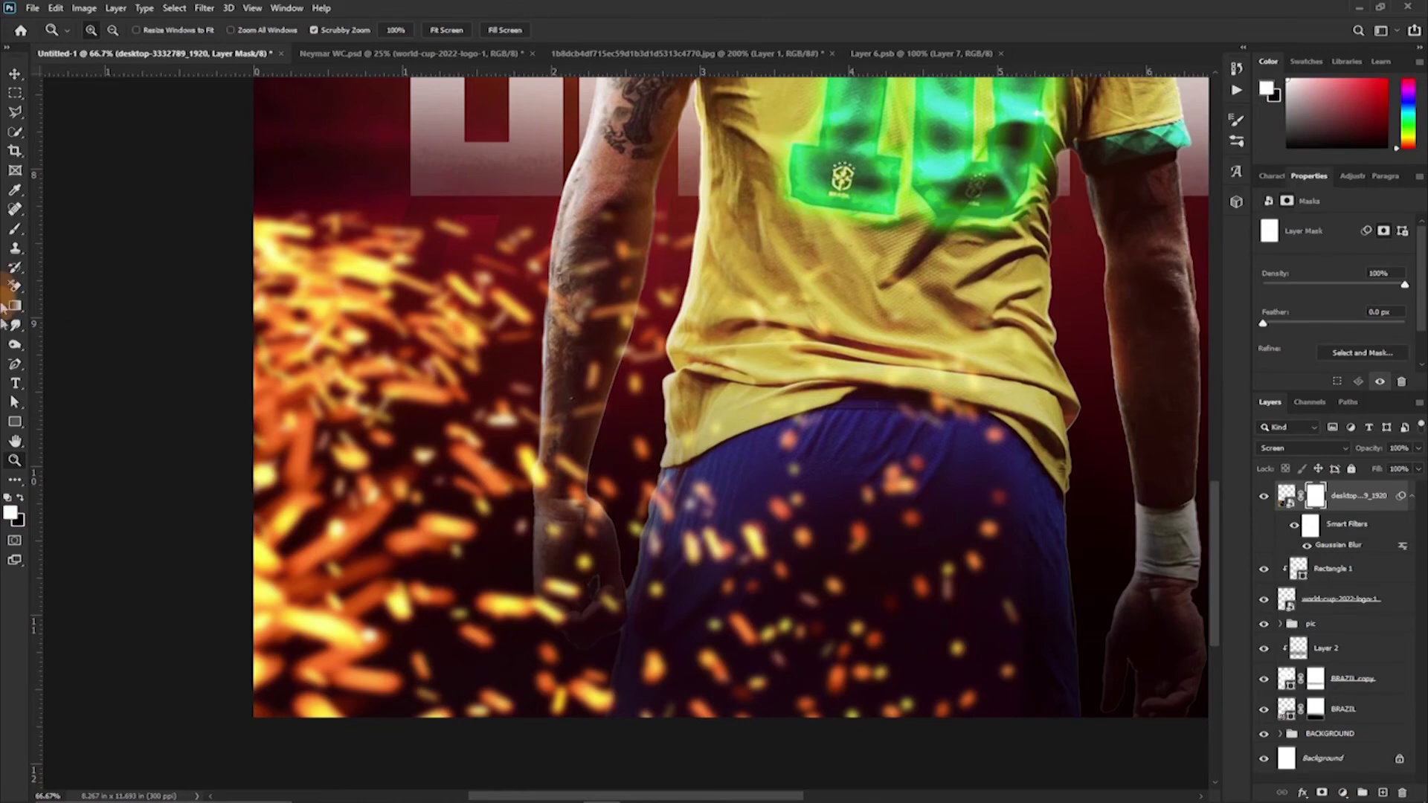
left_click(15, 230)
left_click(20, 498)
left_click_drag(262, 238, 354, 205)
key("bracketright")
key("bracketright")
key("bracketright")
key("bracketright")
key("ctrl+minus")
key("ctrl+minus")
mouse_move(386, 335)
left_mouse_down()
mouse_move(266, 345)
mouse_move(383, 392)
mouse_move(726, 352)
left_mouse_up()
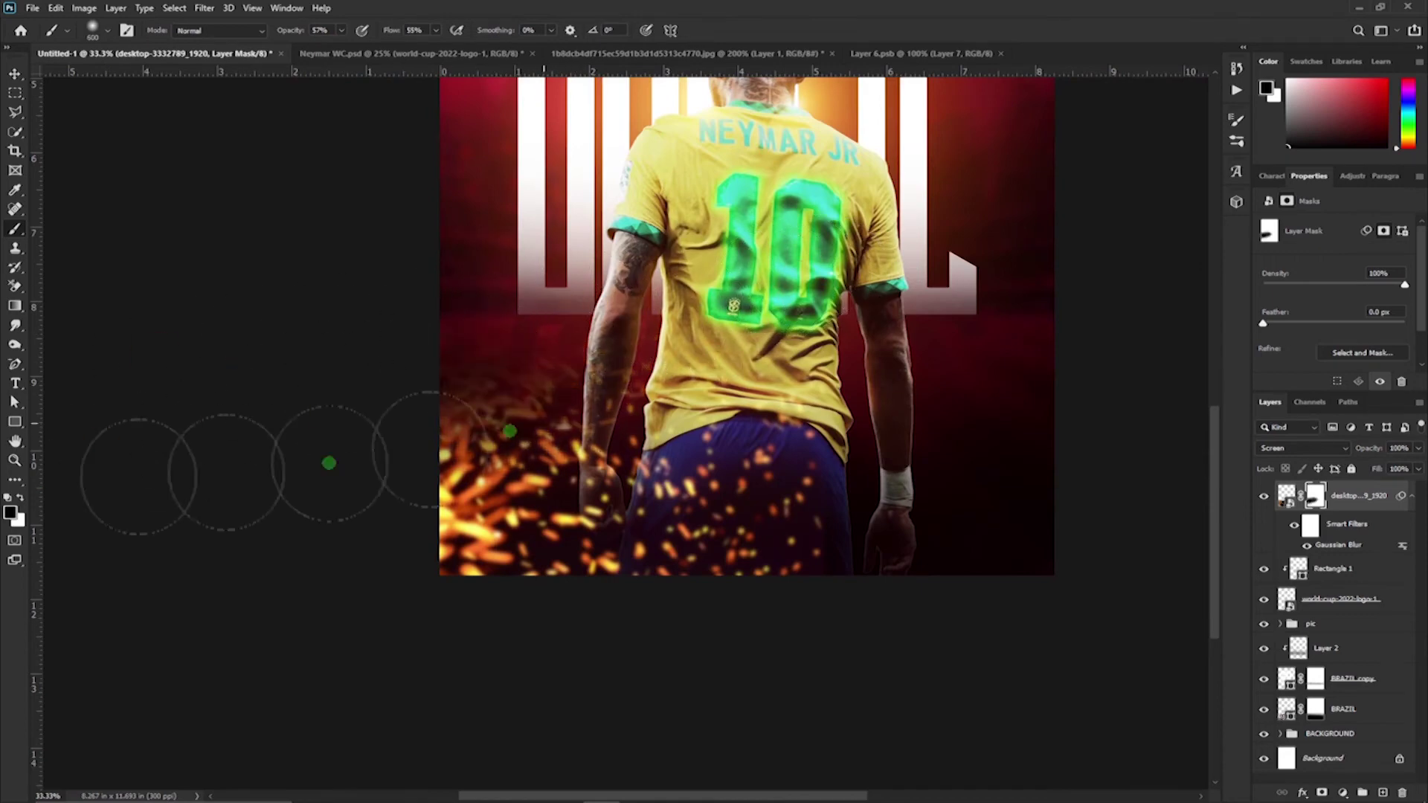
left_click_drag(604, 394, 127, 431)
Duplicate the sparks layer, flip the copy horizontally and move it to the poster's lower-right side
left_click(1287, 495)
key("ctrl+j")
key("v")
left_click(84, 7)
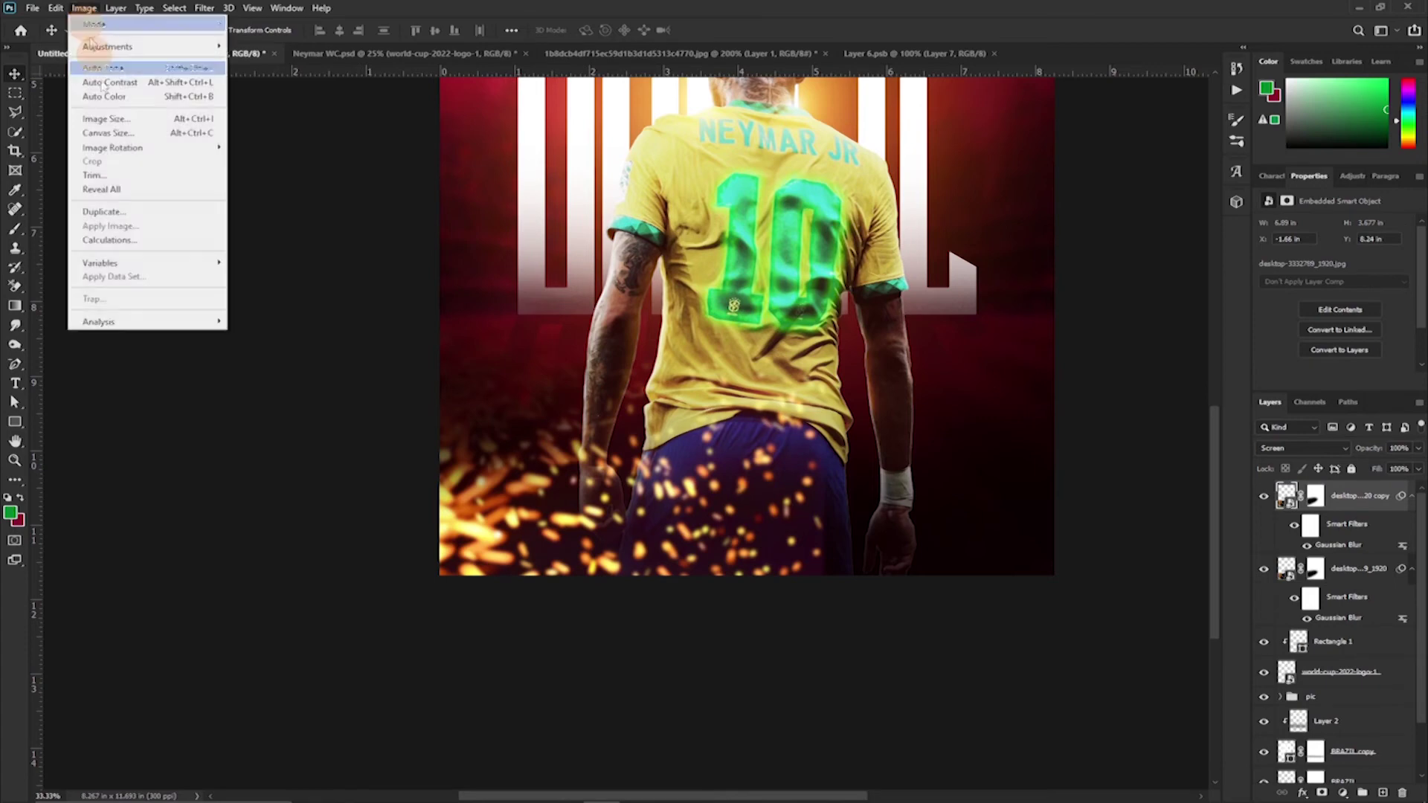
mouse_move(56, 9)
mouse_move(160, 347)
left_click(272, 579)
left_click_drag(642, 559, 1141, 489)
left_click(1410, 499)
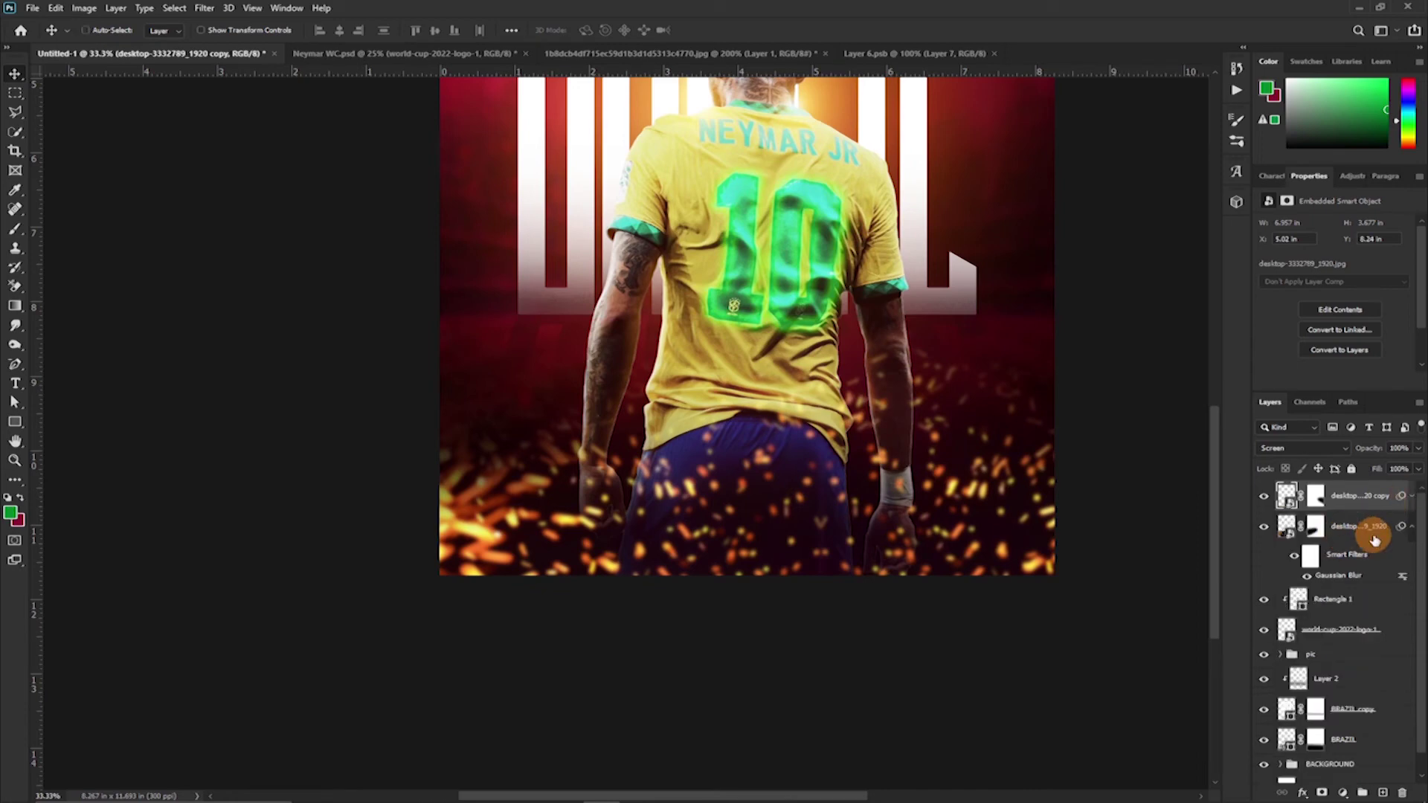
Scale both sparks layers to about 117.46% across the poster's bottom and set them to Linear Dodge (Add) at 77% opacity
key("ctrl+t")
left_click(823, 405)
left_click_drag(823, 319, 823, 412)
left_click_drag(824, 478, 759, 475)
left_click_drag(757, 409, 757, 341)
left_click_drag(762, 469, 755, 452)
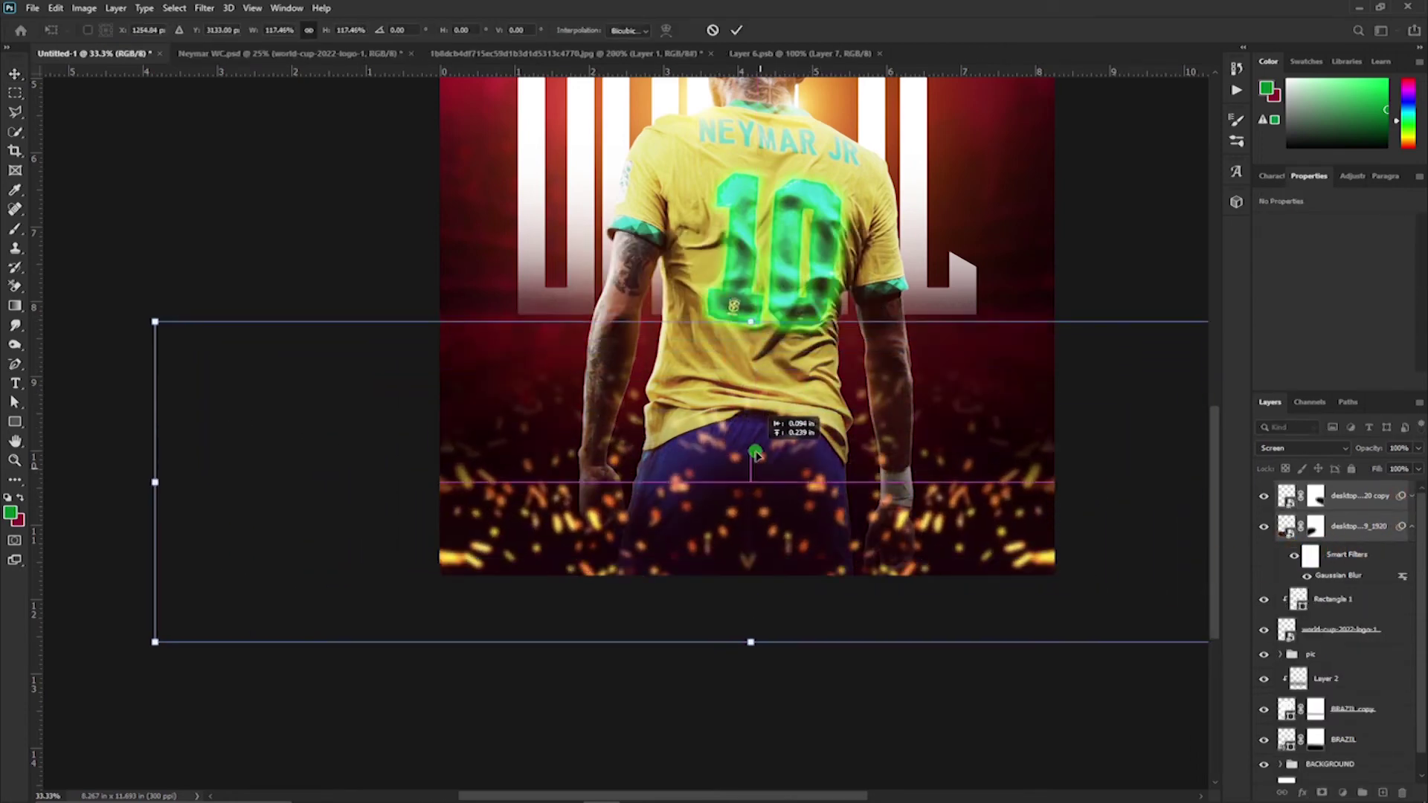
left_click(736, 29)
scroll(840, 498, "up", 5)
scroll(841, 498, "down", 3)
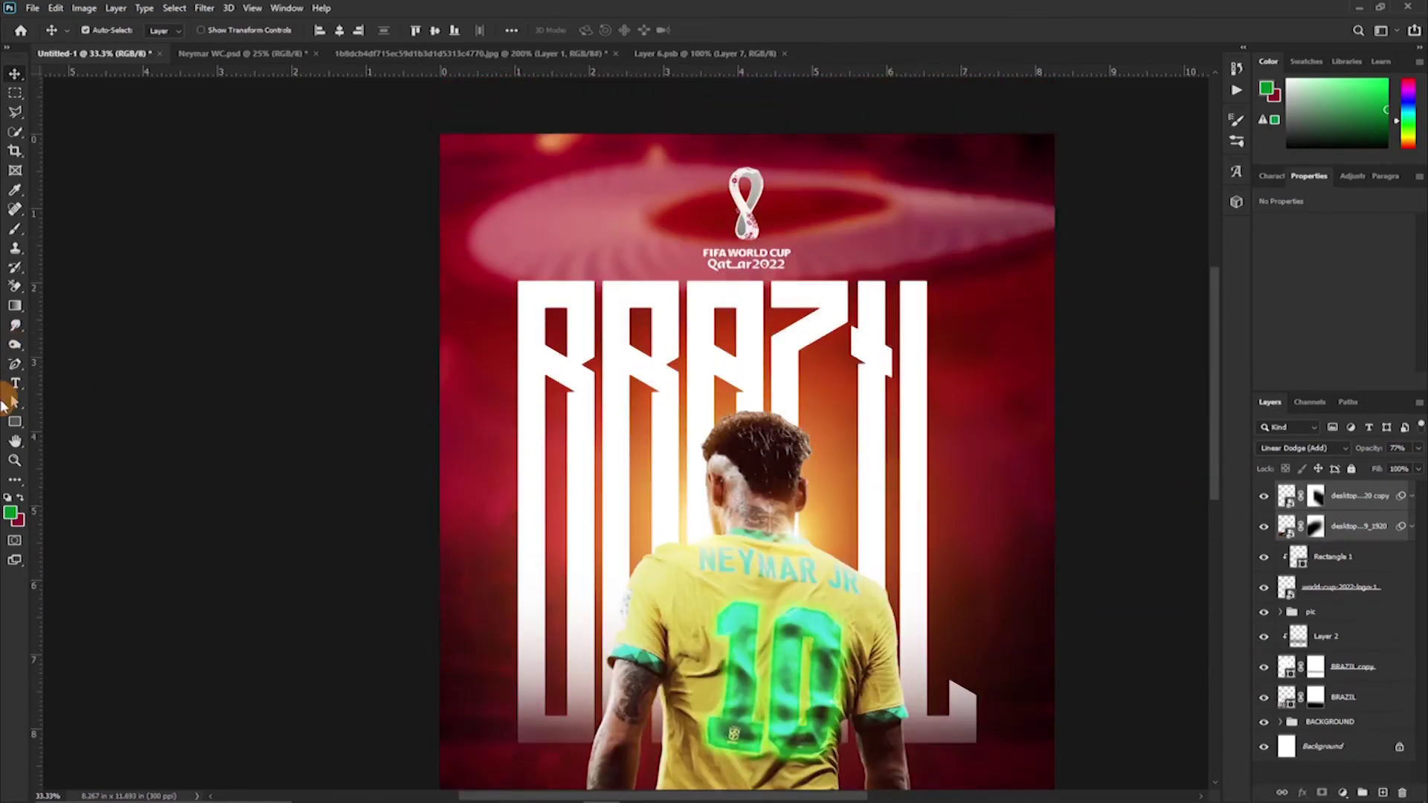
Add the text "amaz" near the poster's upper-left corner
left_click(15, 383)
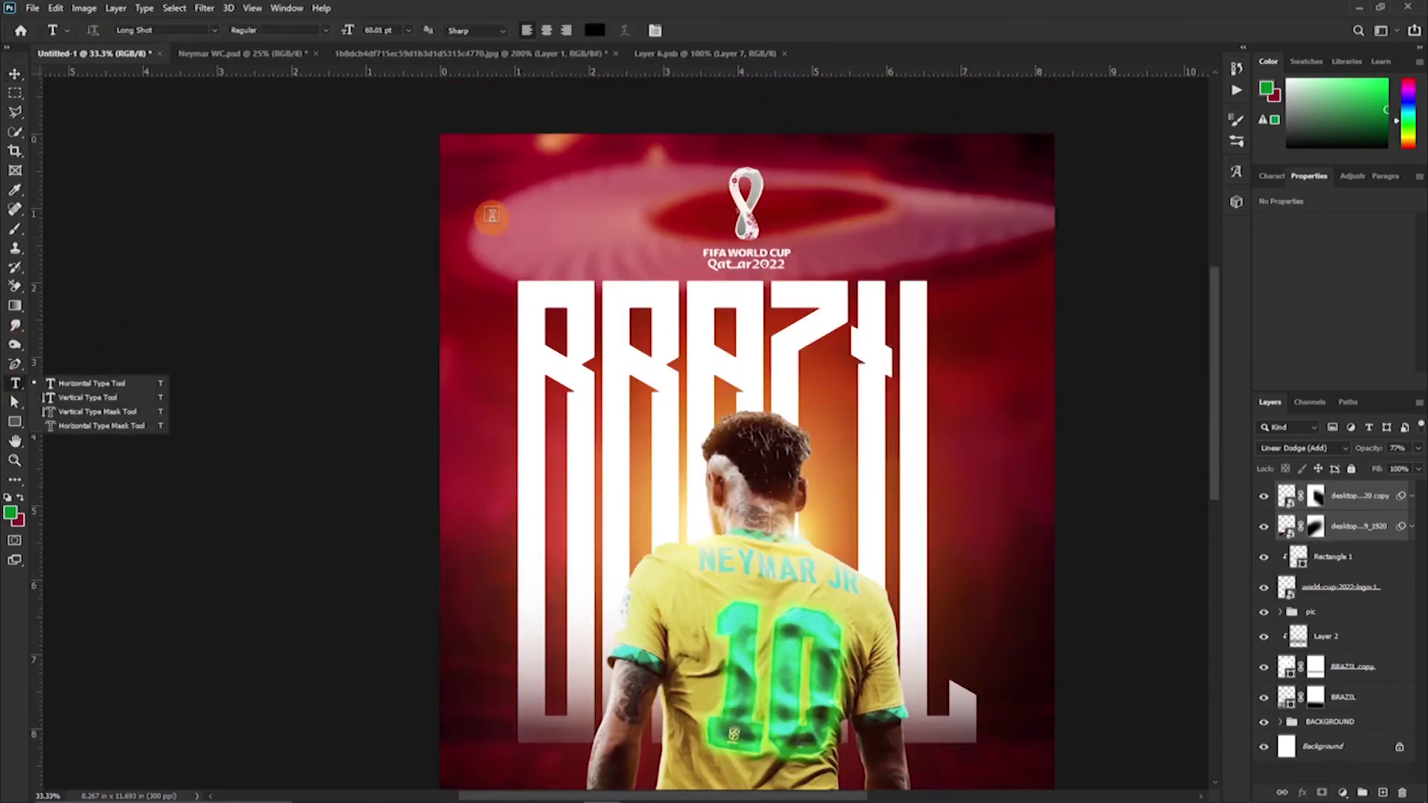
left_click(487, 210)
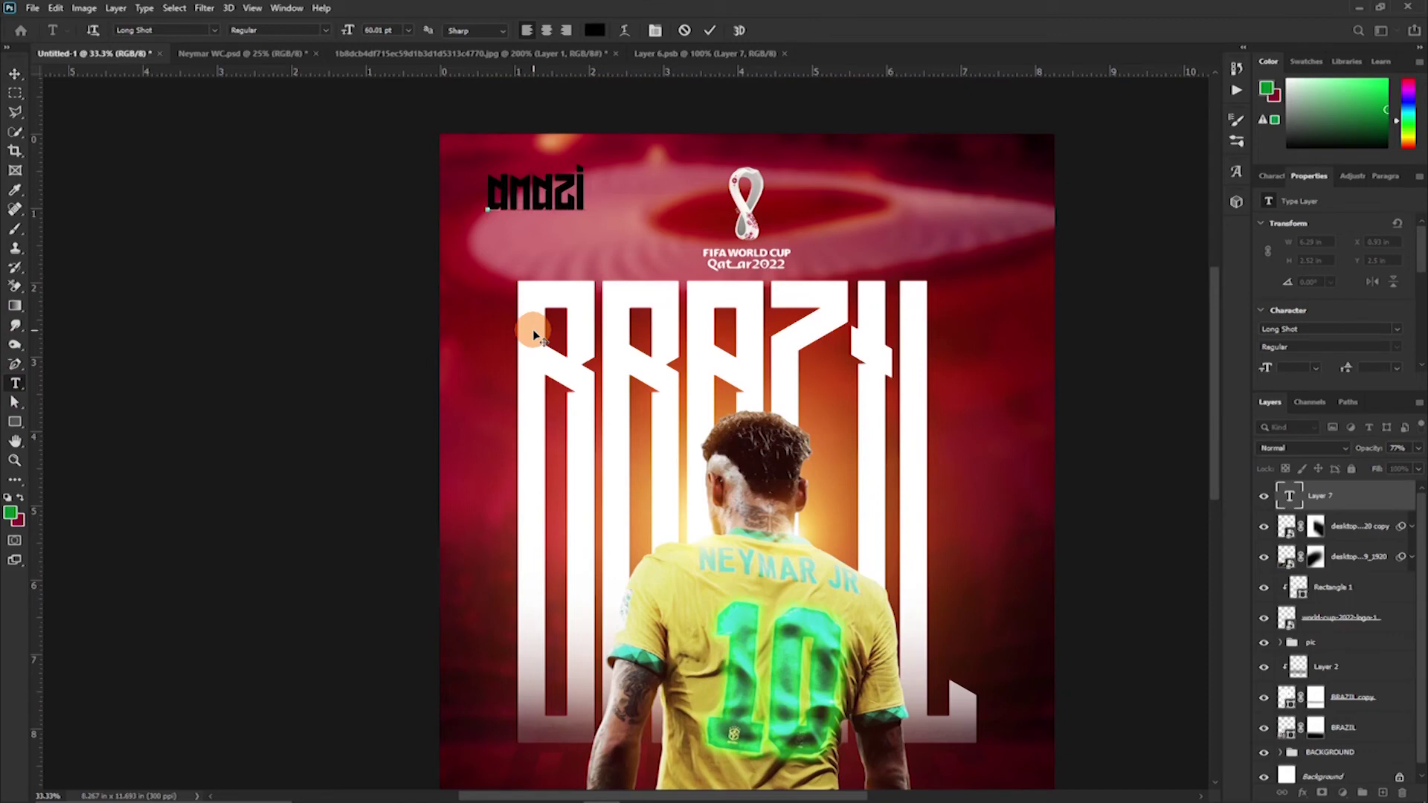
key("ctrl+Return")
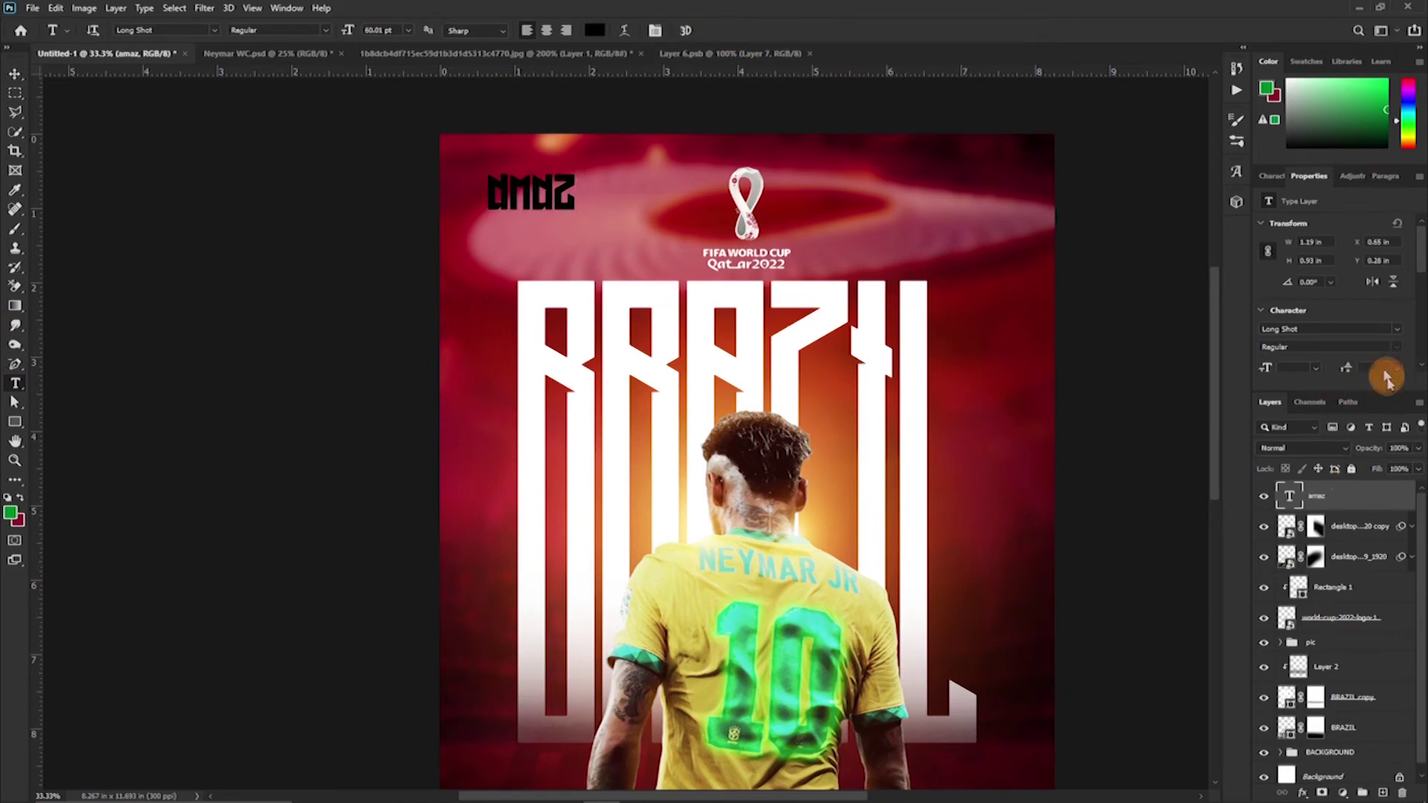
Color the amaz text light orange #ffad6b and change its font to Qatar2022 Bold
left_click(1271, 178)
left_click(1393, 282)
left_click(1217, 467)
left_click(1159, 321)
left_click(1331, 290)
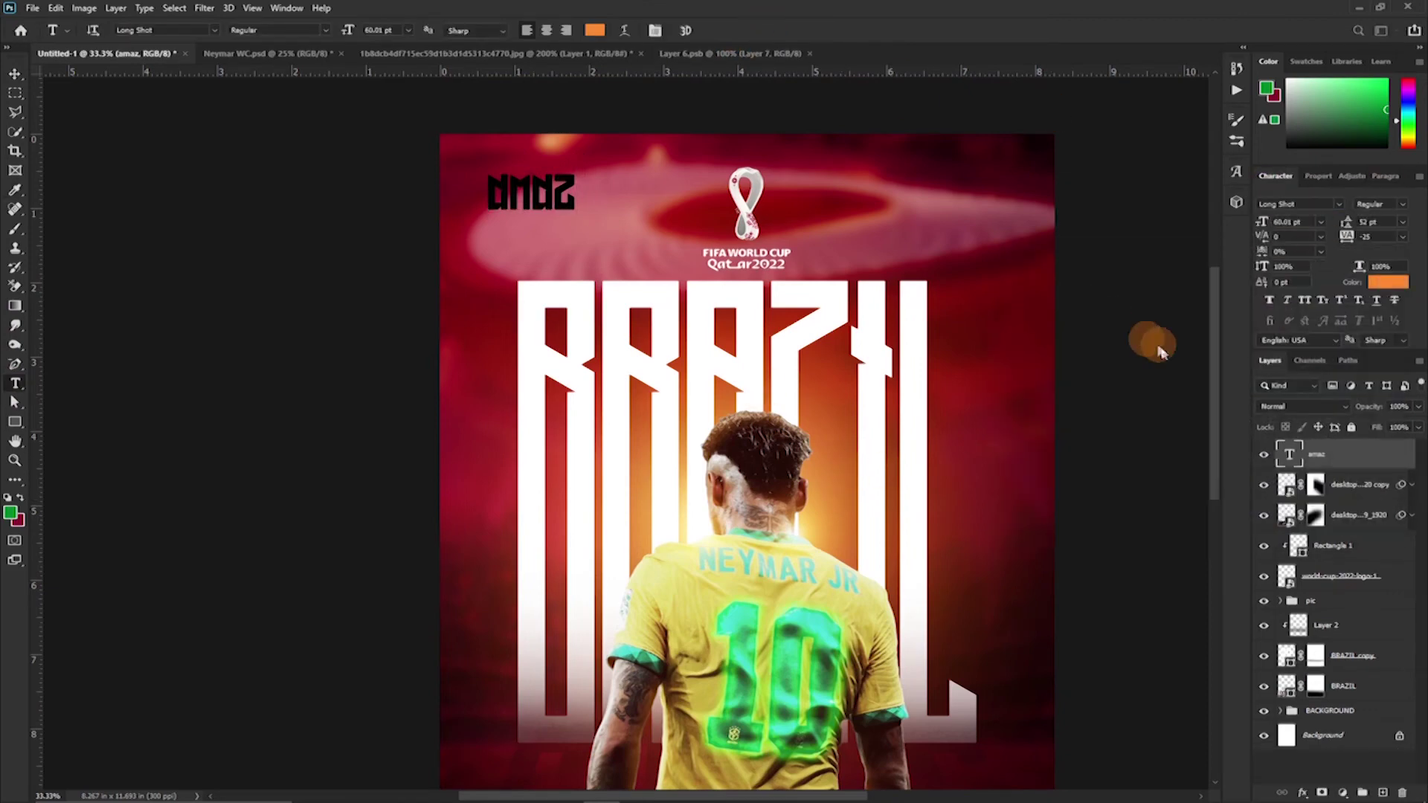
left_click(1396, 288)
left_click(1104, 290)
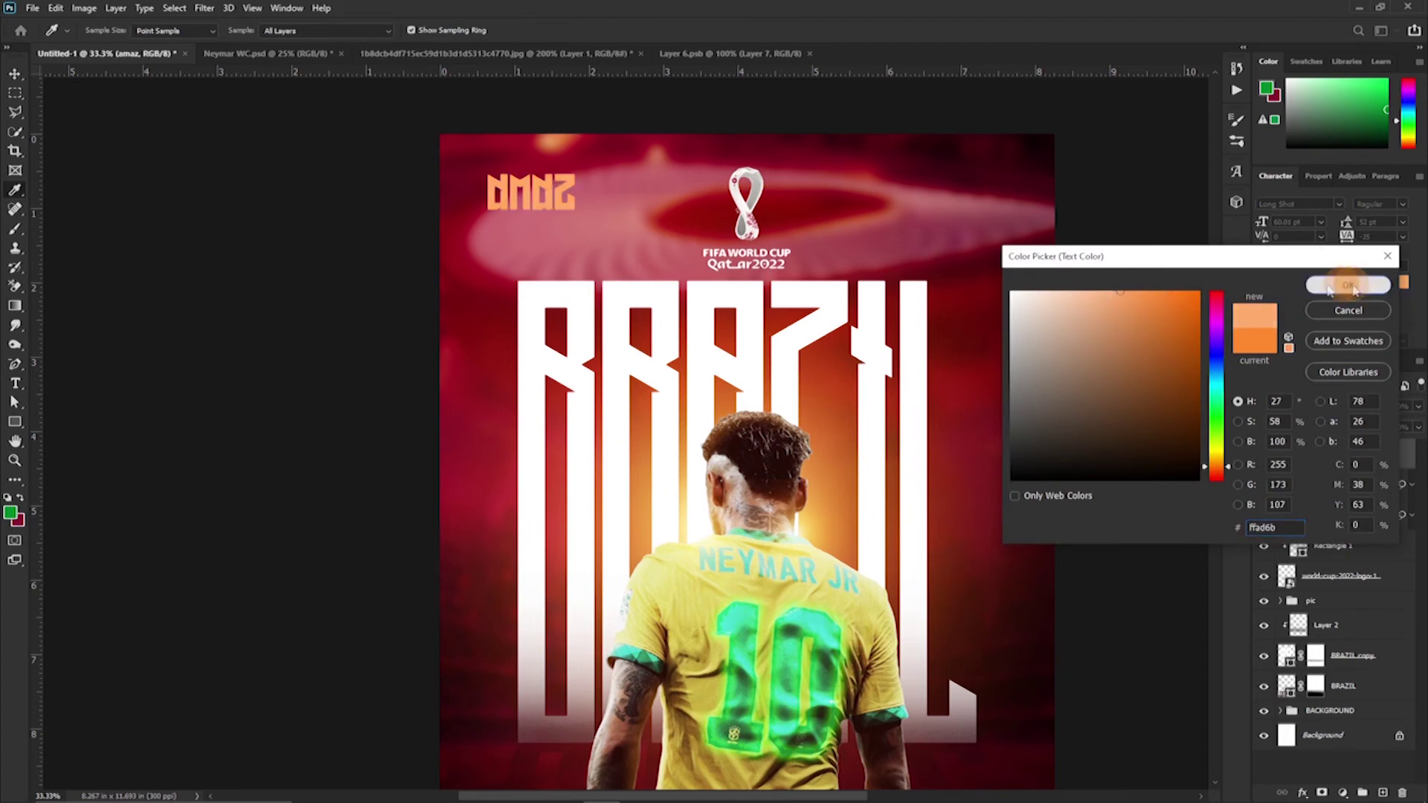
left_click(1352, 287)
type("qat")
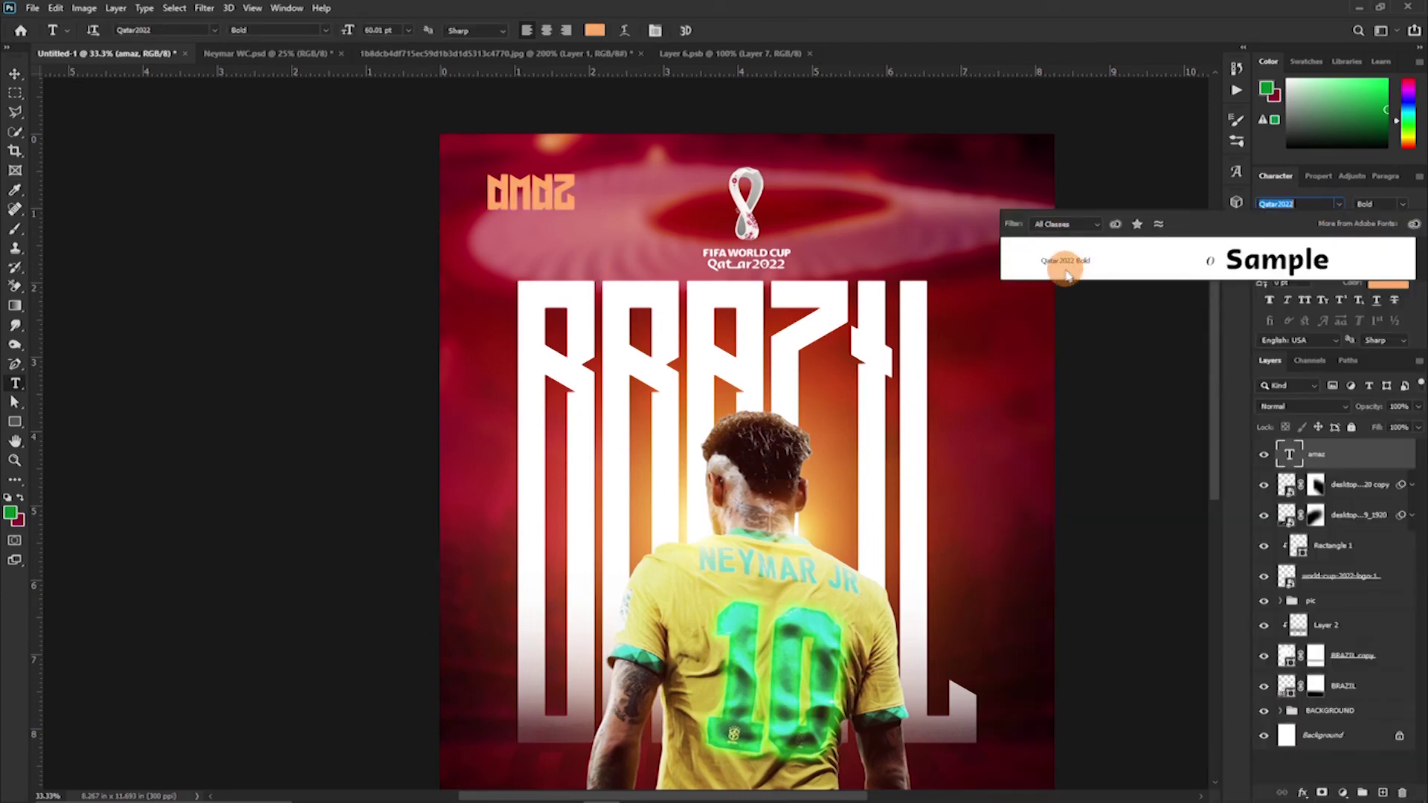
left_click(1069, 275)
left_click(602, 320)
Rotate the amaz text 90°, scale it to about 43% and place it along the poster's upper-left edge
key("ctrl+t")
left_click_drag(657, 198, 557, 286)
left_click_drag(563, 196, 471, 241)
left_click_drag(505, 313, 457, 195)
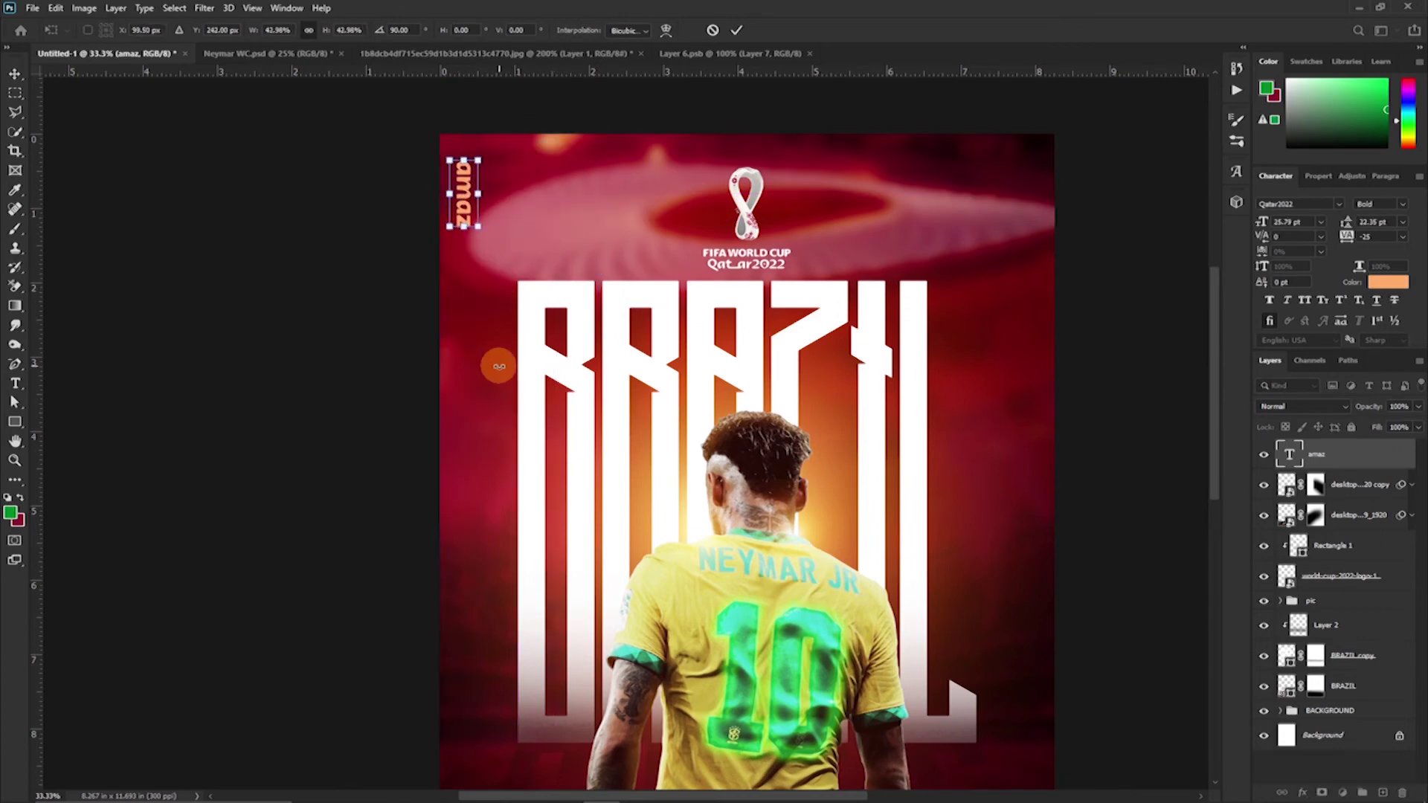
key("Return")
Draw a narrow vertical rectangle about 13.5 × 77 px below the z of amaz, aligned with the letter's left side
left_click(15, 461)
left_click_drag(464, 225, 497, 430)
left_click(15, 430)
left_click_drag(475, 360, 602, 574)
key("ctrl+plus")
key("ctrl+plus")
key("ctrl+plus")
key("ctrl+plus")
left_click_drag(398, 481, 397, 482)
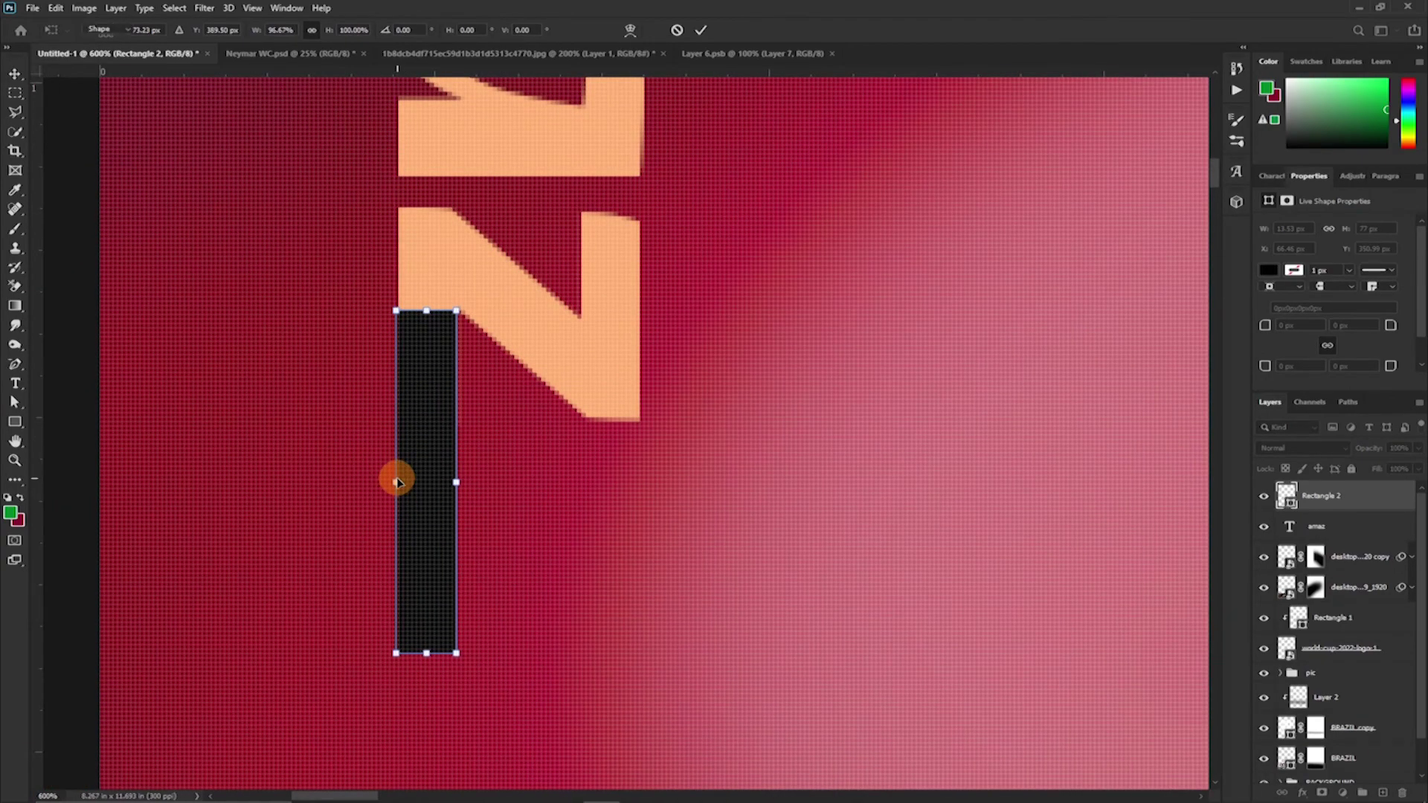
scroll(396, 482, "up", 5)
key("Return")
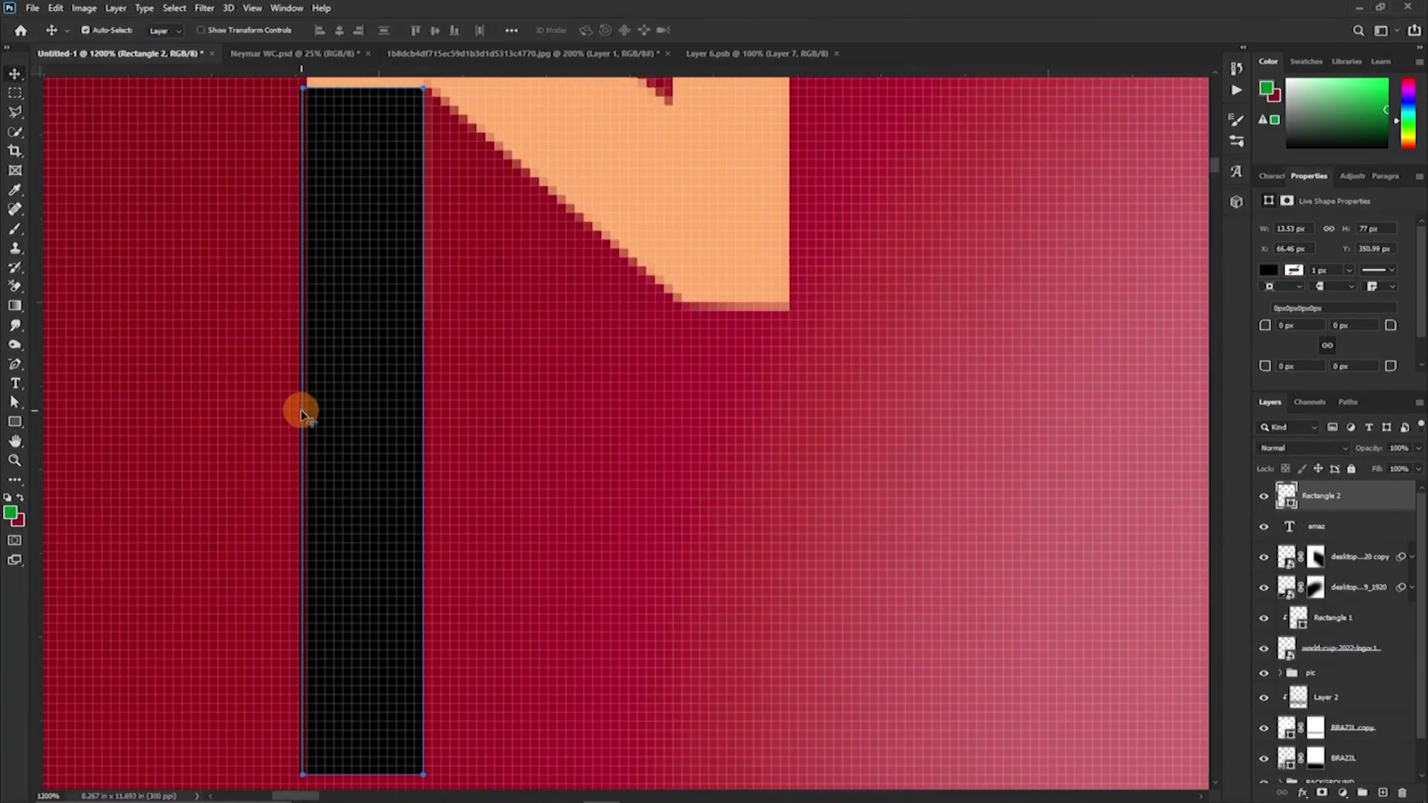
Shift the rectangle's left edge 1 px inward so the bar is 12.53 px wide
key("a")
left_click_drag(284, 82, 328, 791)
scroll(278, 506, "up", 2)
key("Right")
scroll(318, 500, "down", 2)
scroll(623, 529, "up", 1)
Fill the rectangle with the light orange sampled from the amaz text
double_click(1292, 510)
left_click(599, 153)
left_click(1348, 289)
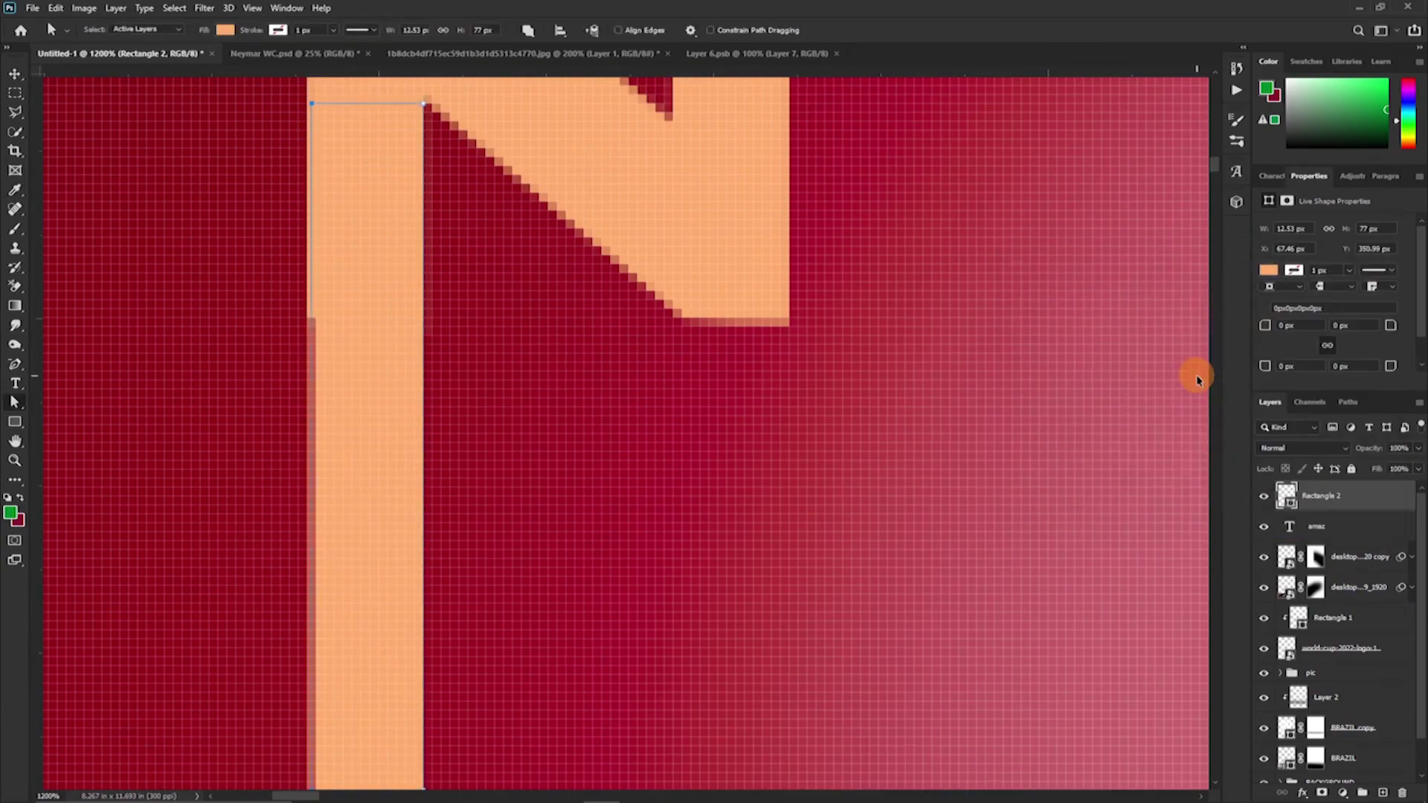
Extend the bar below the z down the poster's left side to a height of about 3013 px
scroll(741, 535, "down", 5)
scroll(741, 534, "down", 5)
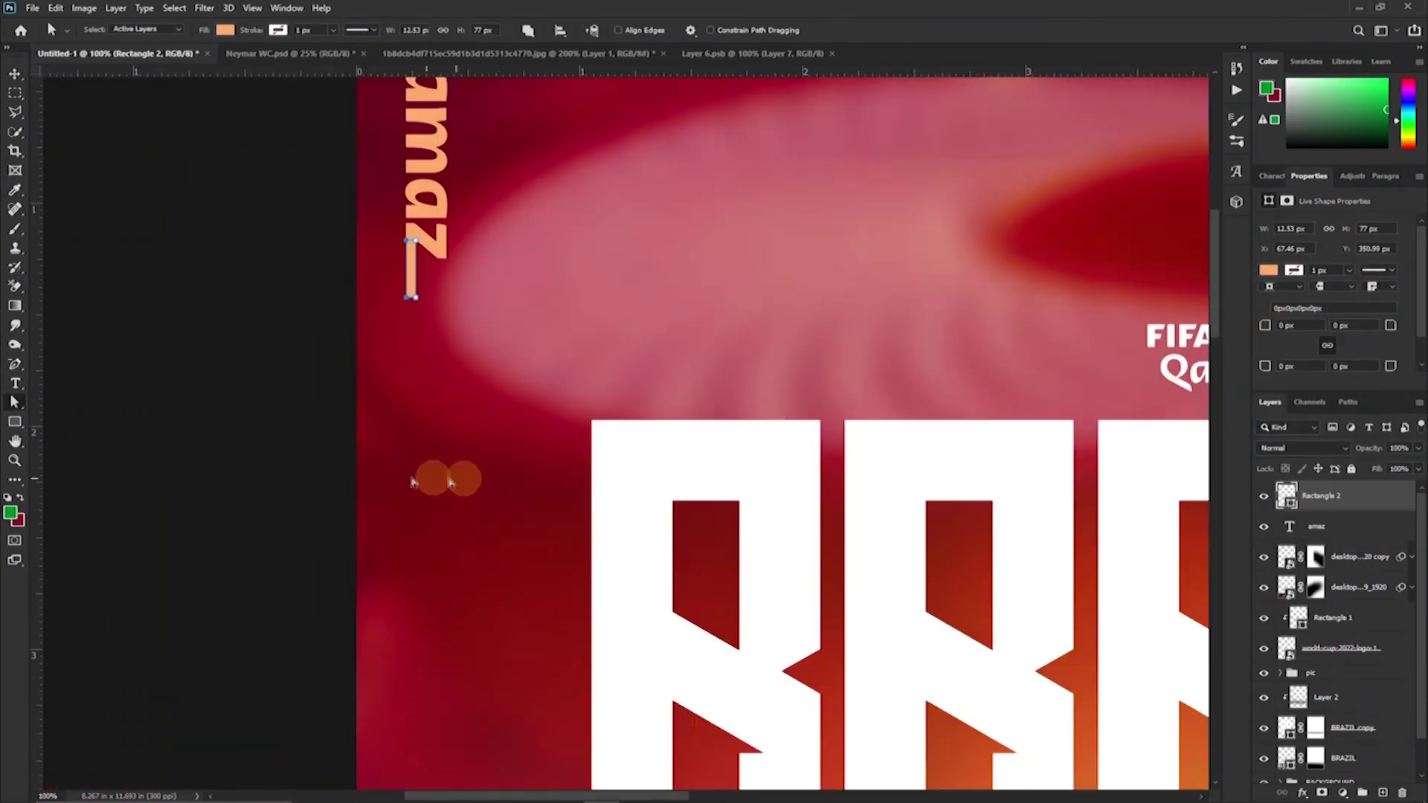
left_click_drag(417, 310, 413, 639)
key("alt+Tab")
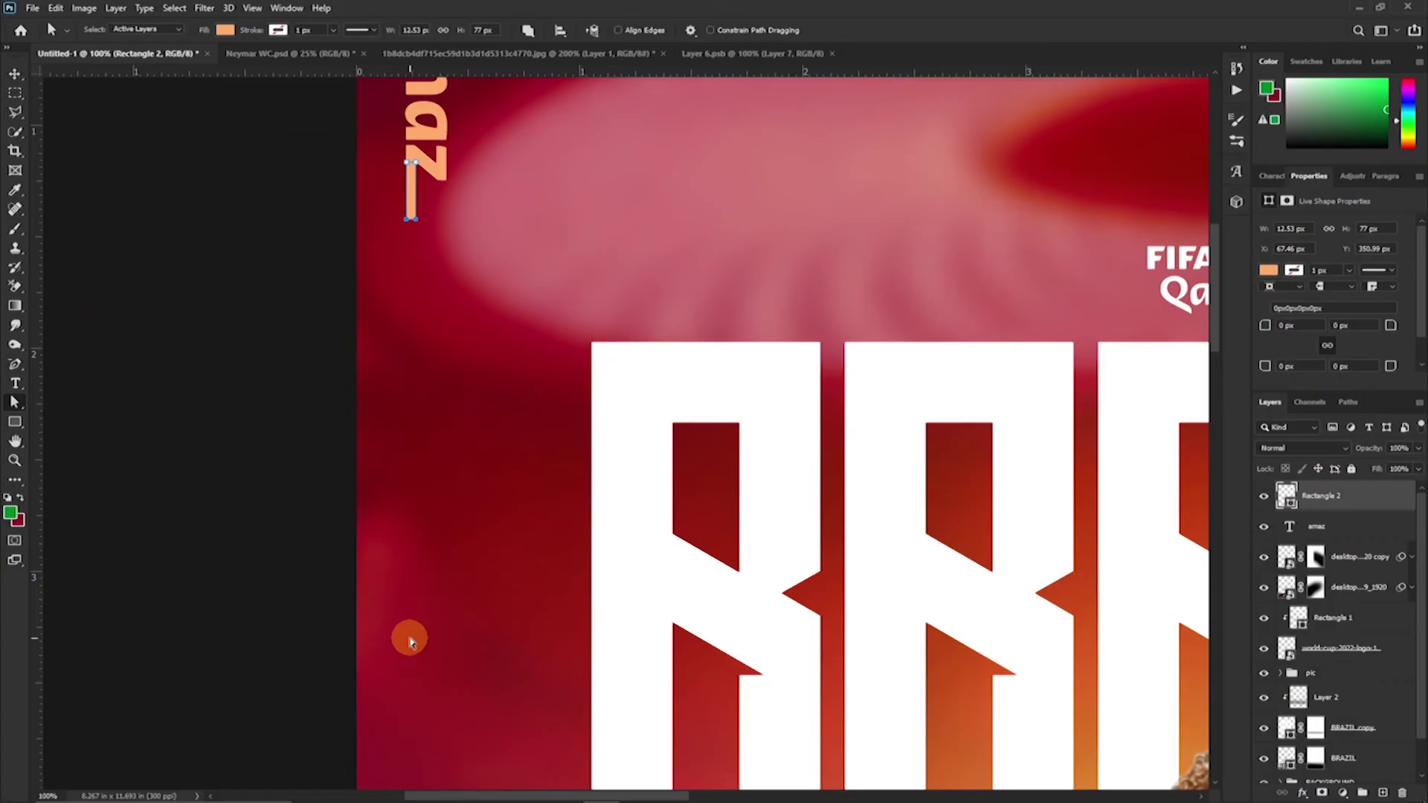
left_click_drag(432, 658, 418, 296)
left_click(735, 305)
scroll(461, 238, "up", 3)
left_click_drag(416, 369, 421, 764)
scroll(437, 555, "down", 8)
left_click_drag(414, 170, 410, 511)
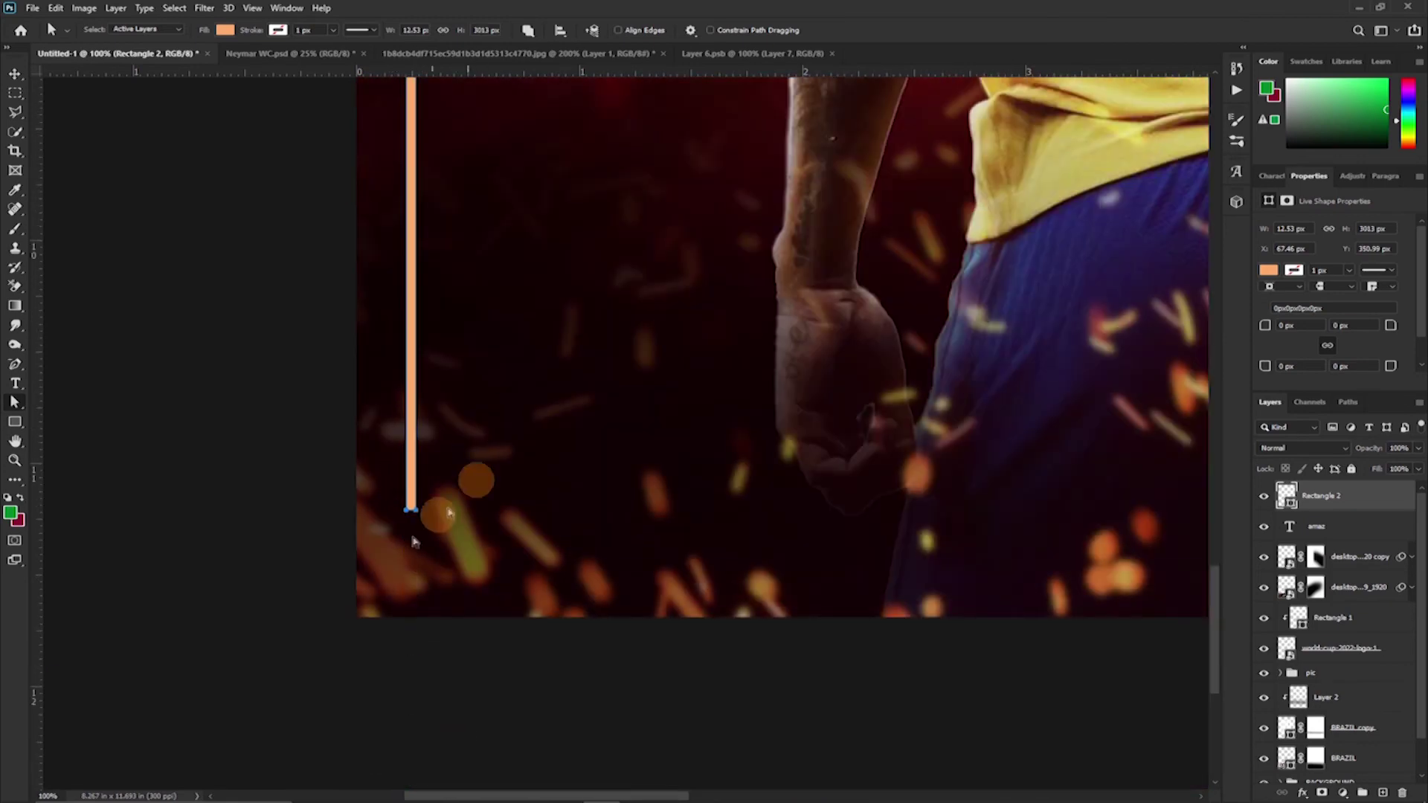
Add the text "ing" beside the lower end of the long orange bar
left_click(15, 383)
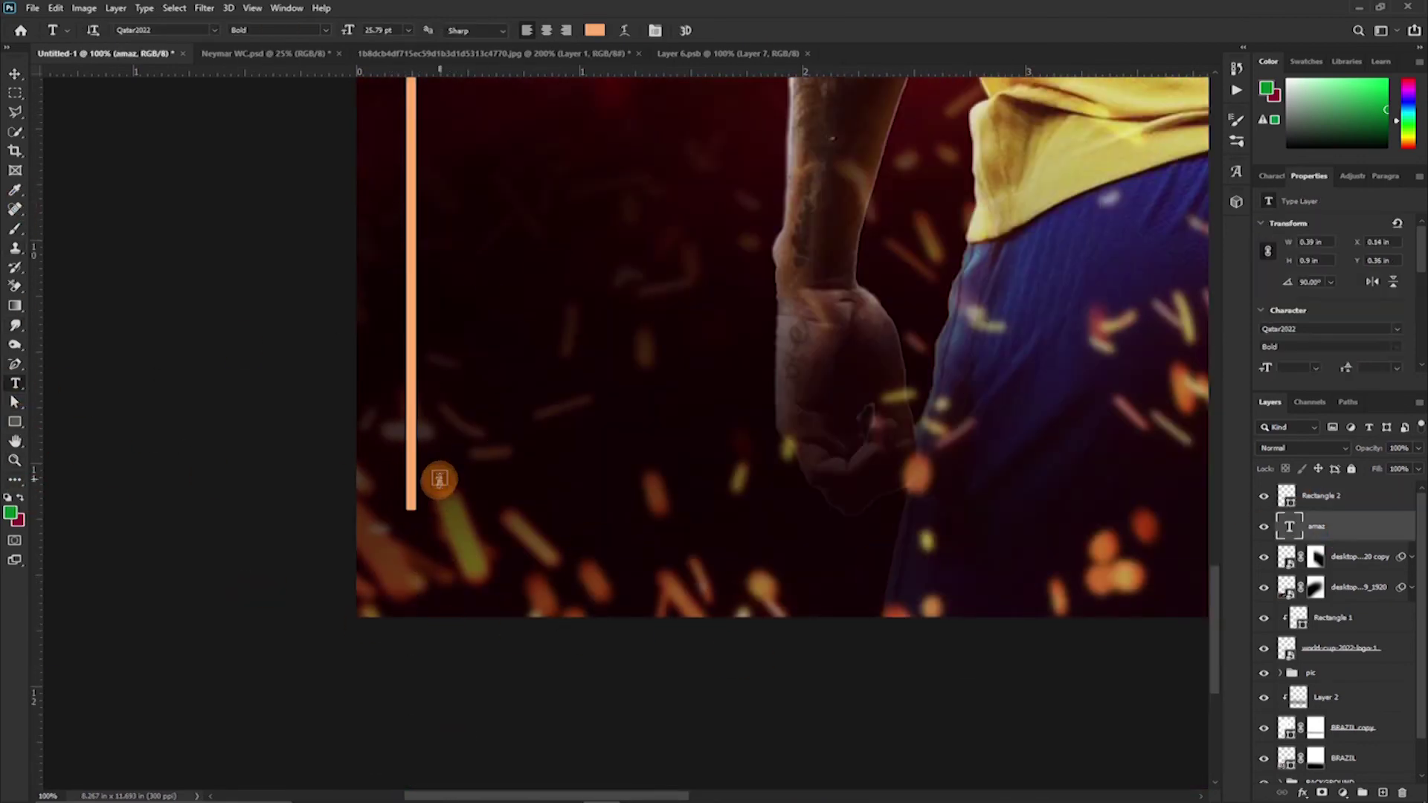
left_click(537, 500)
type("ING")
key("BackSpace")
key("BackSpace")
key("BackSpace")
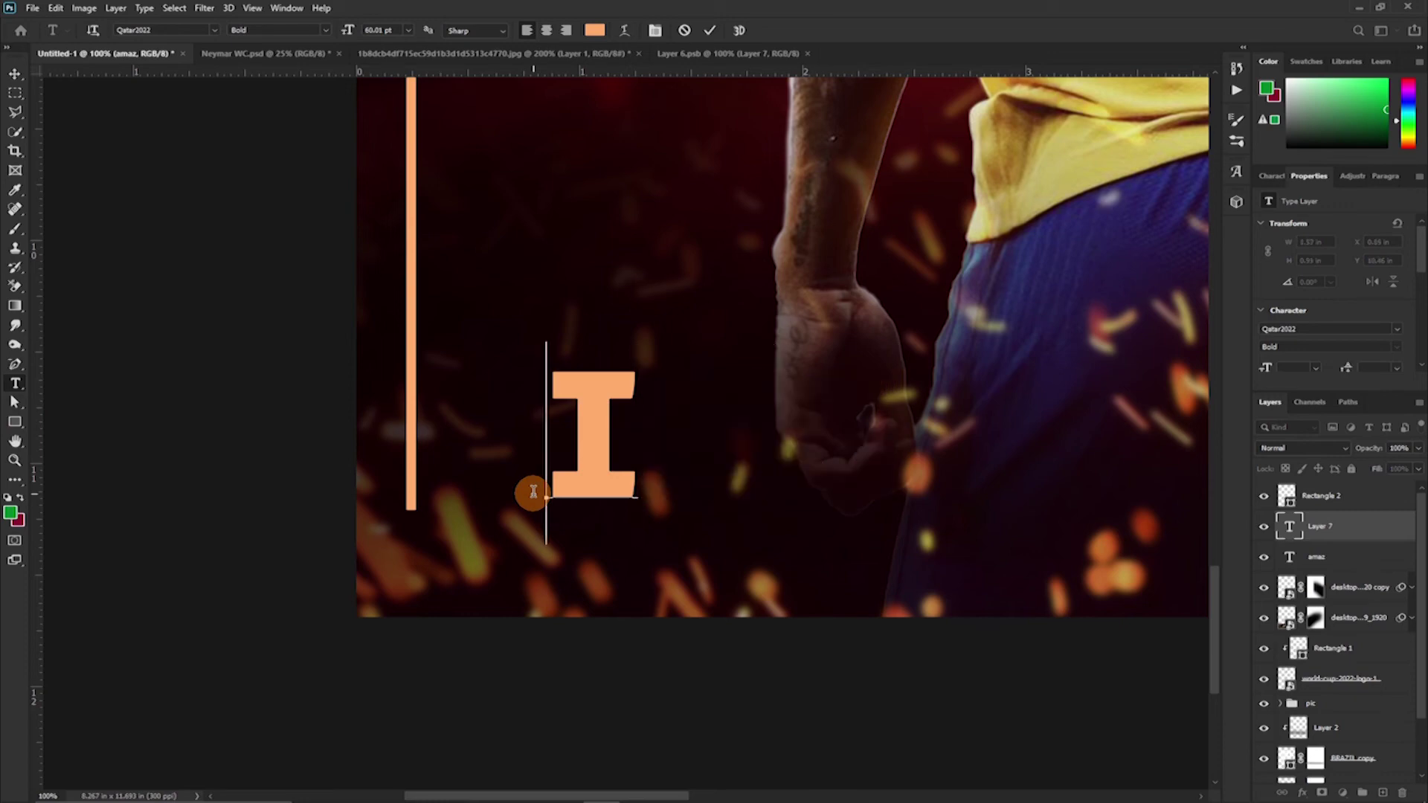
type("ing")
left_click(710, 30)
Set the "ing" text size to 25.79 pt to match the "amaz" text
left_click(1323, 556)
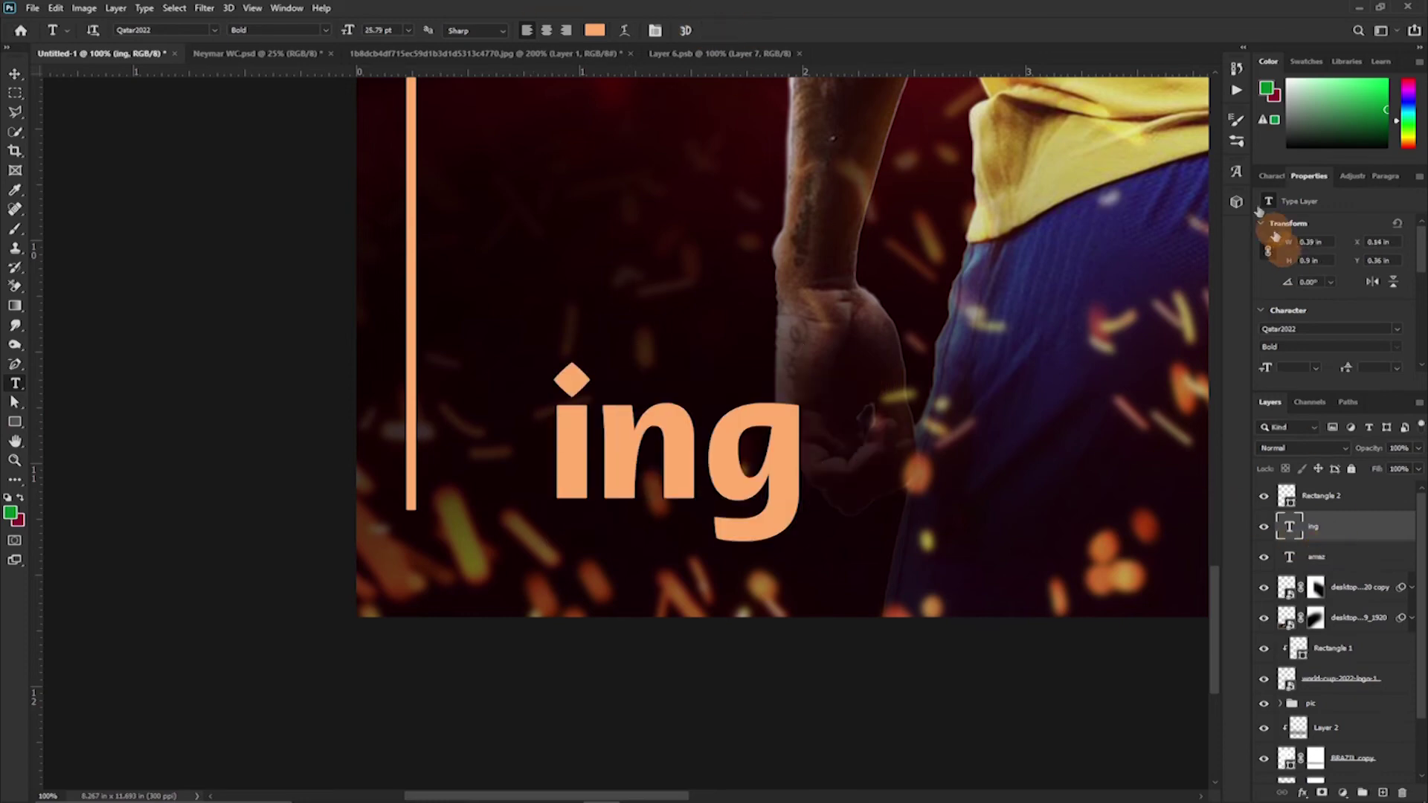
left_click(1269, 177)
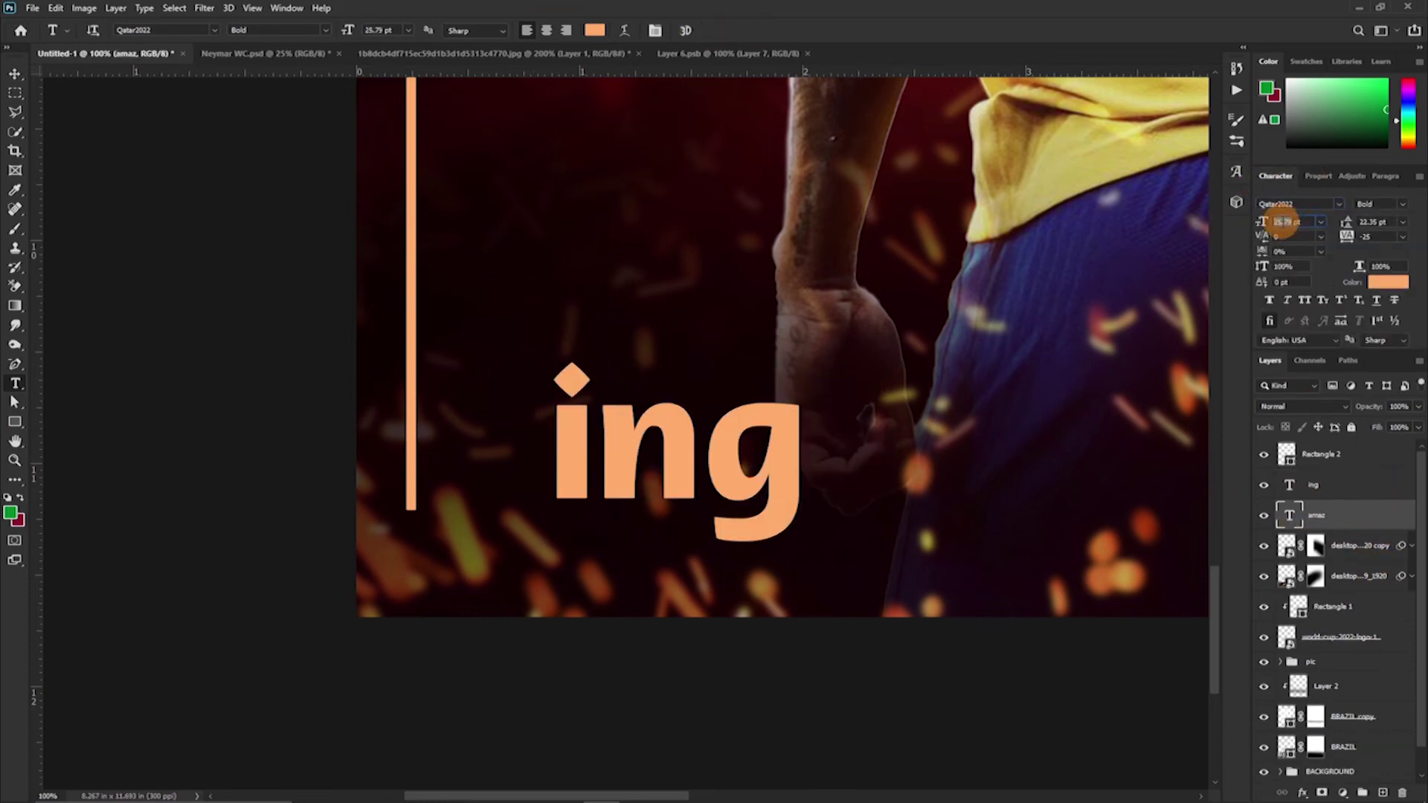
key("alt+]")
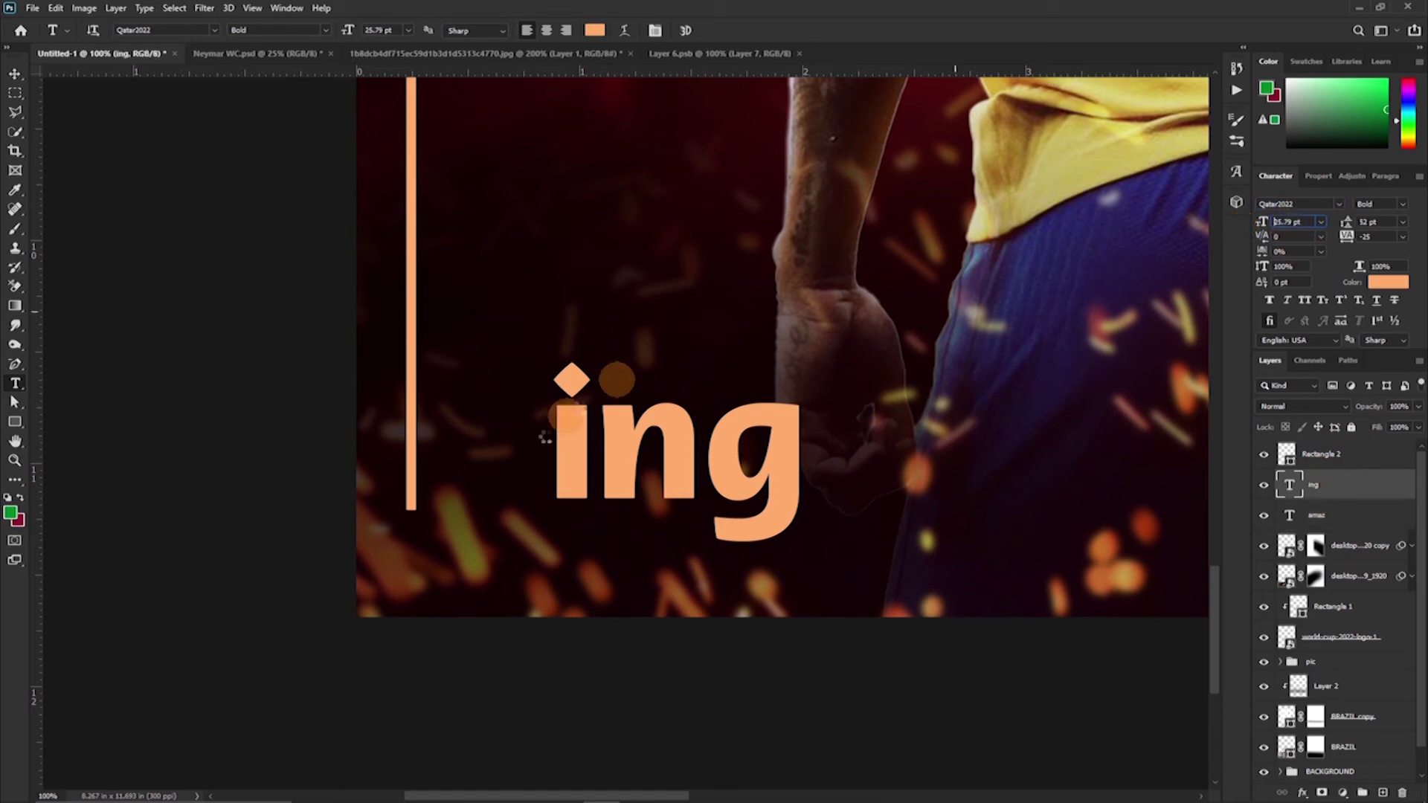
key("v")
Draw a small upright rectangle about 79 px high between the long bar and "ing", and set its width to 12.53 px
left_click(14, 422)
key("ctrl+plus")
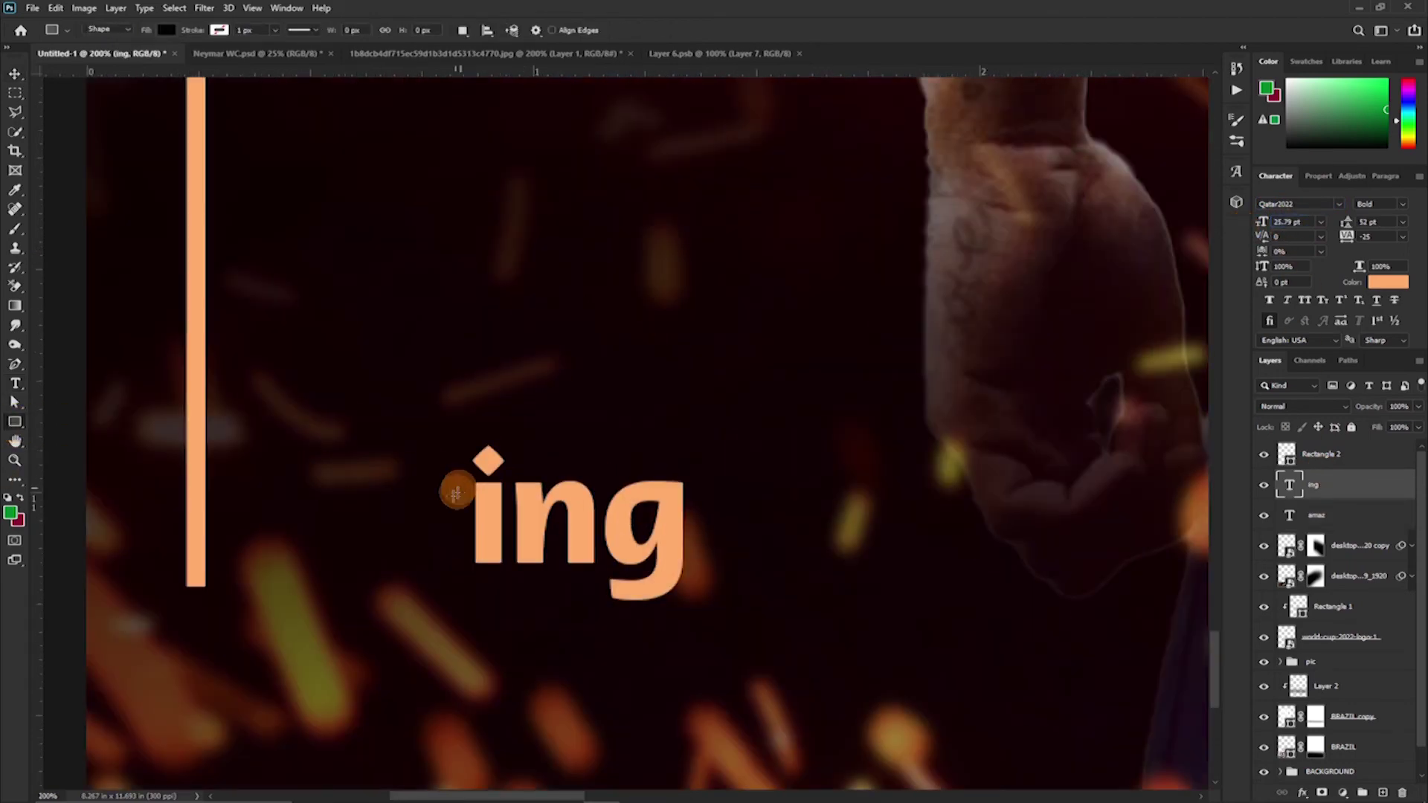
left_click_drag(456, 494, 552, 334)
mouse_move(284, 360)
left_mouse_down()
mouse_move(298, 480)
mouse_move(358, 437)
left_mouse_up()
key("v")
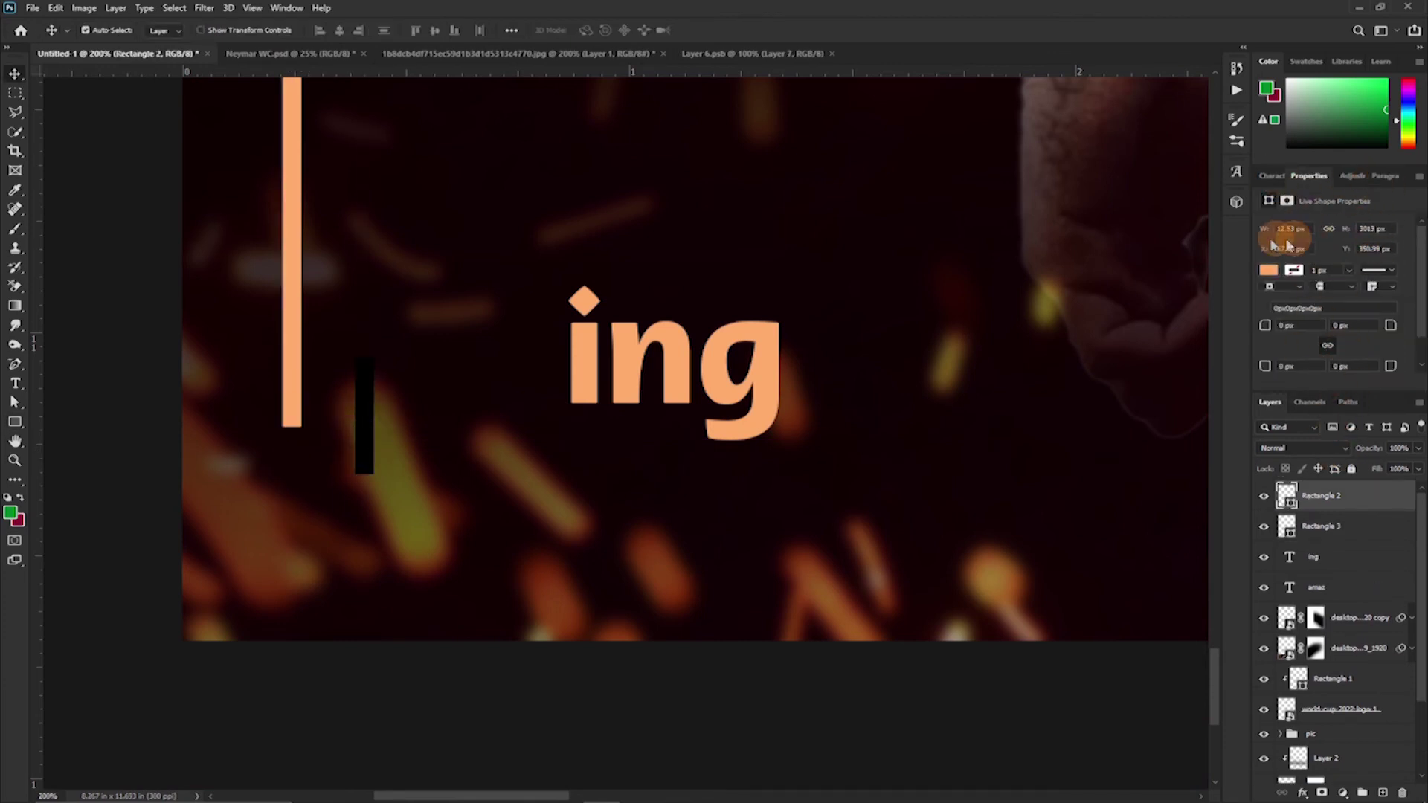
left_click(357, 422)
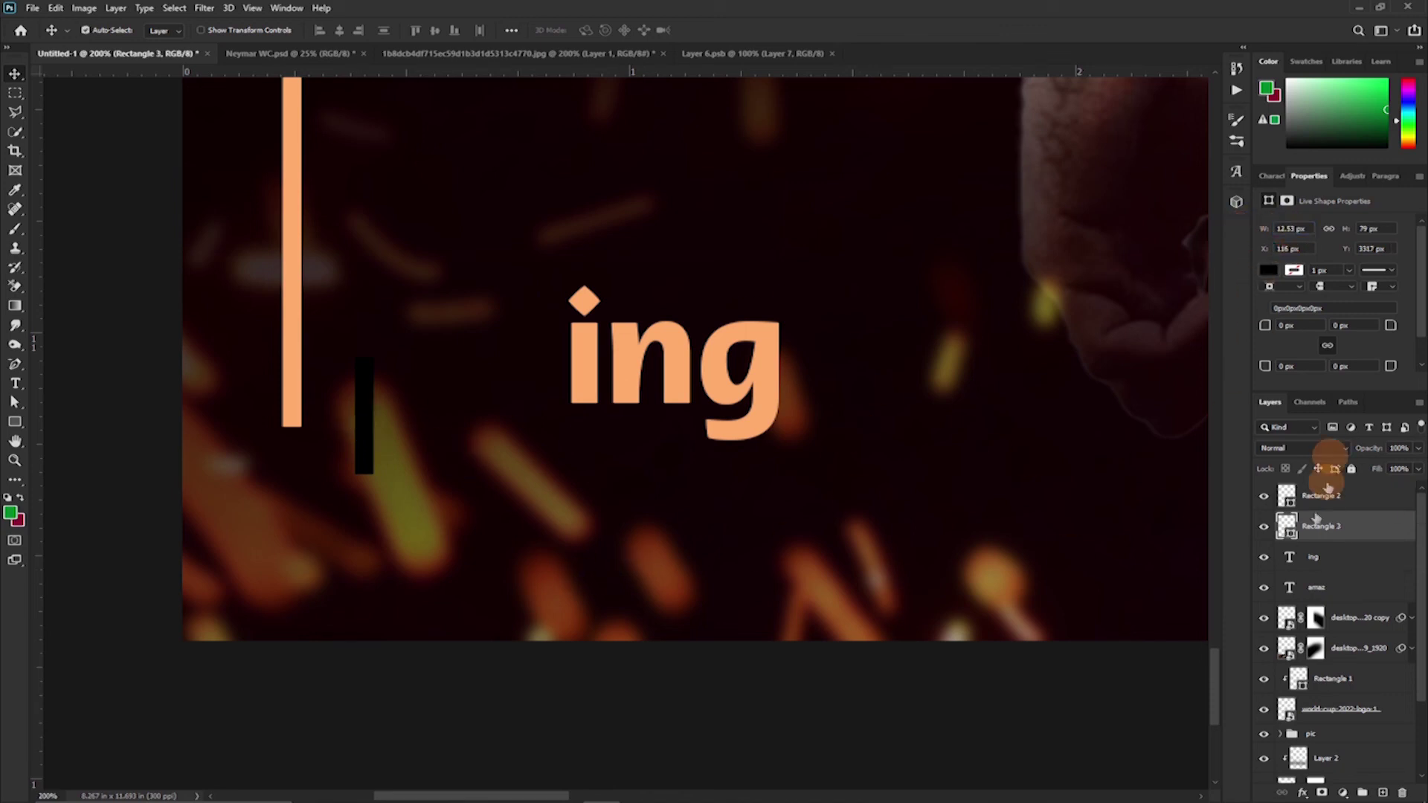
Fill the small rectangle with the light orange sampled from the "ing" text
double_click(1288, 529)
left_click(767, 357)
left_click(1374, 285)
Rotate the small rectangle 90° onto the lower end of the long bar and lengthen it toward "ing"
key("ctrl+t")
left_click_drag(542, 440, 368, 513)
left_click_drag(383, 421, 376, 426)
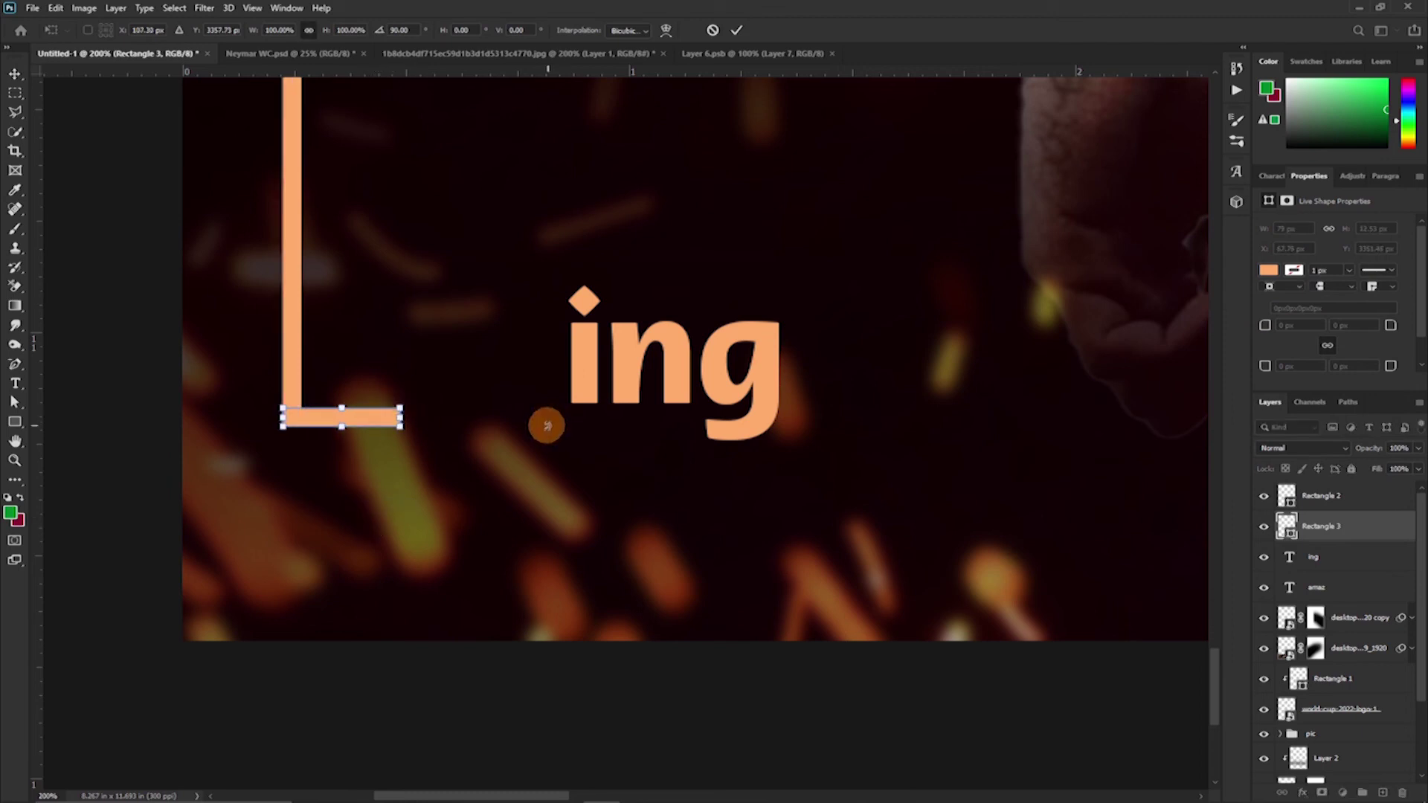
key("Return")
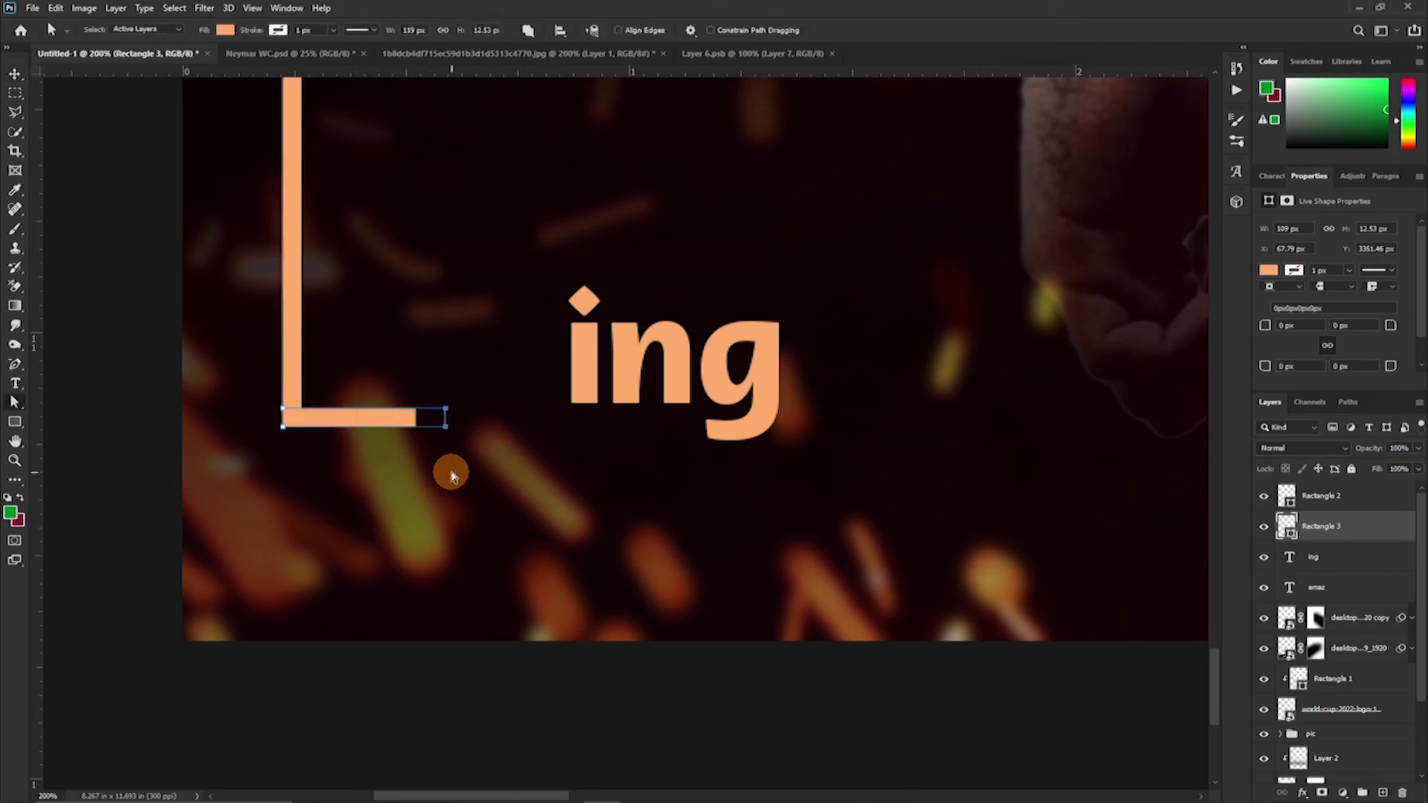
Move the "ing" text so the foot of its i joins flush with the end of the horizontal bar
key("v")
left_click_drag(583, 360, 595, 375)
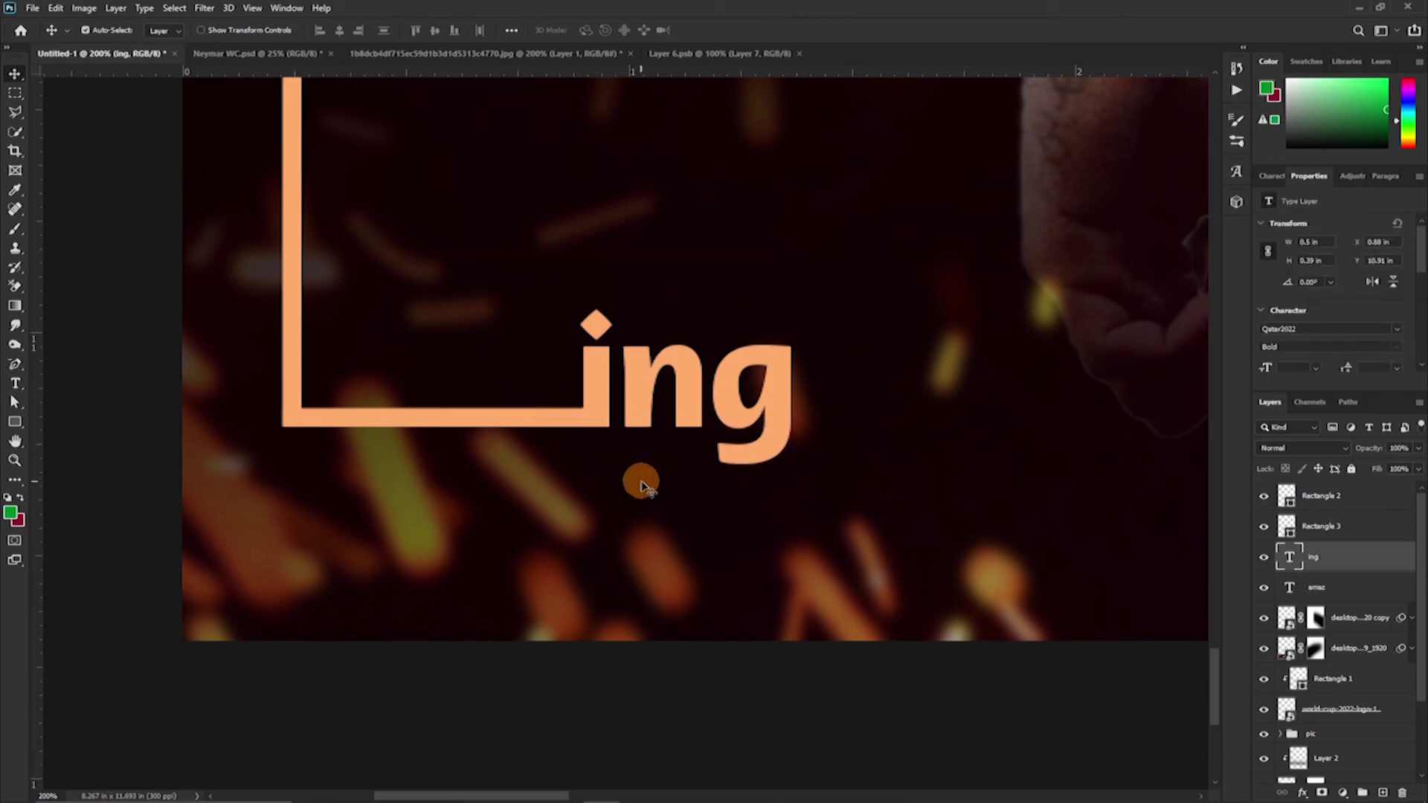
scroll(639, 483, "down", 8)
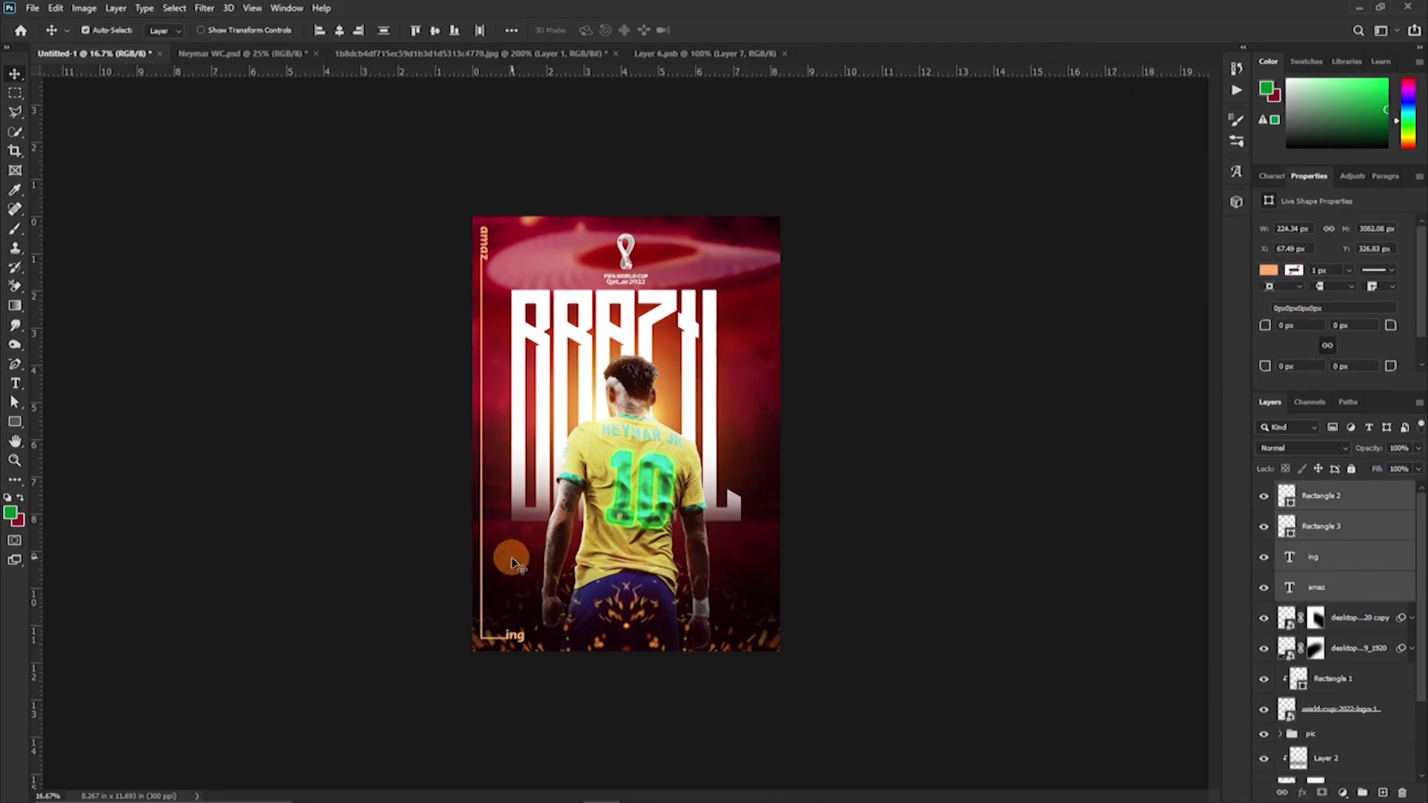
Examine the whole poster up close and at full view, from the logo and BRAZIL lettering down to the side text
key("z")
mouse_move(542, 544)
left_mouse_down()
mouse_move(618, 503)
mouse_move(578, 544)
mouse_move(602, 545)
mouse_move(565, 545)
left_mouse_up()
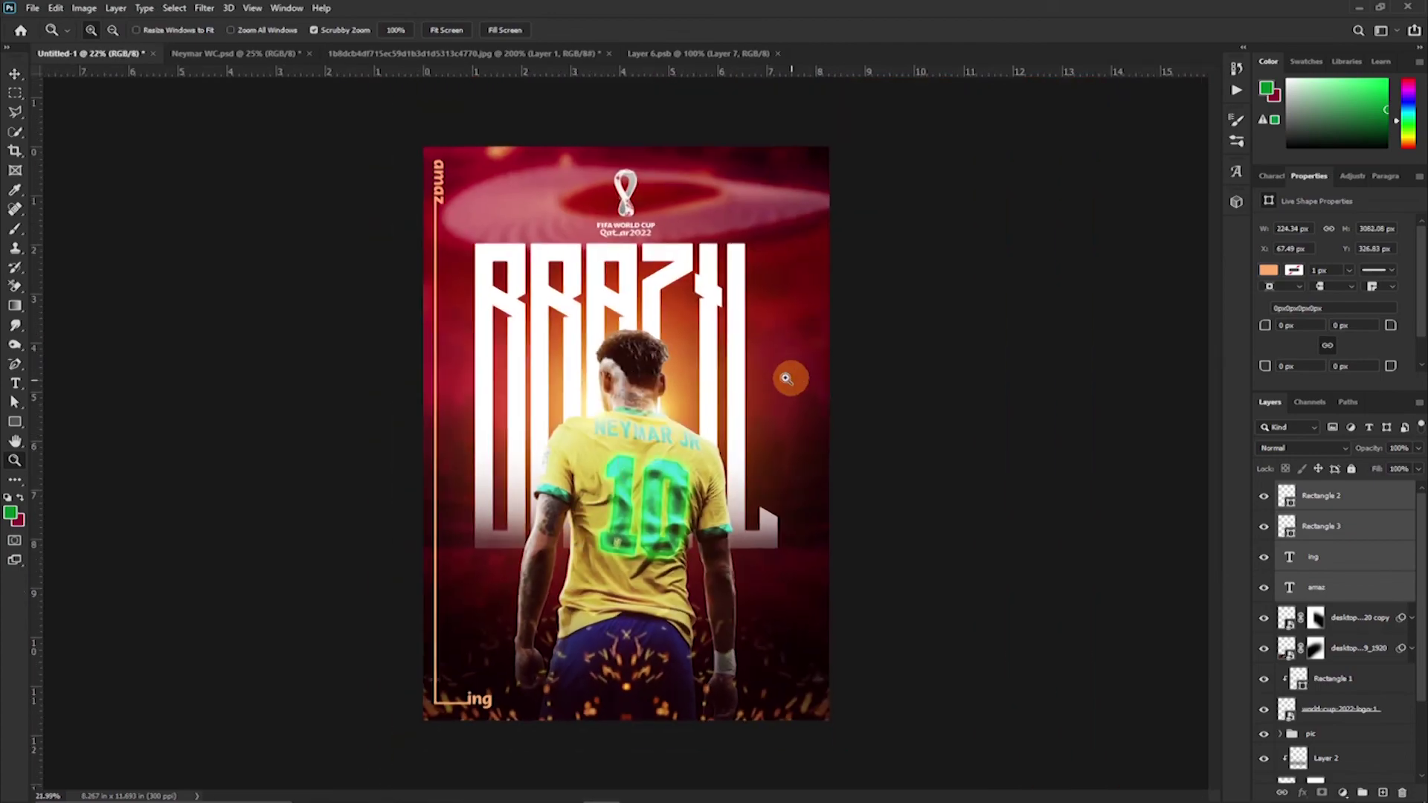
left_click_drag(633, 453, 675, 455)
left_click_drag(723, 717, 619, 108)
left_click_drag(723, 563, 639, 327)
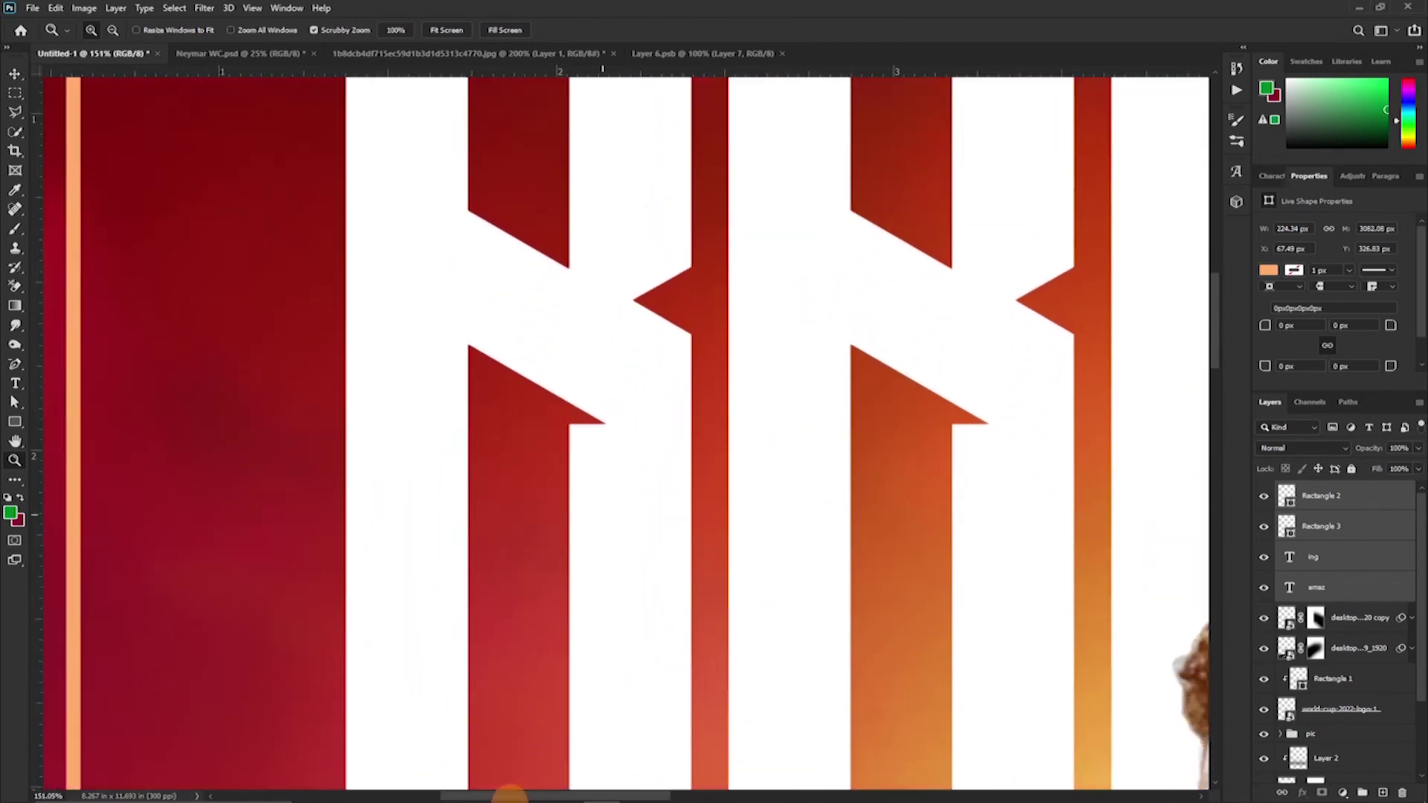
key("ctrl+minus")
key("ctrl+minus")
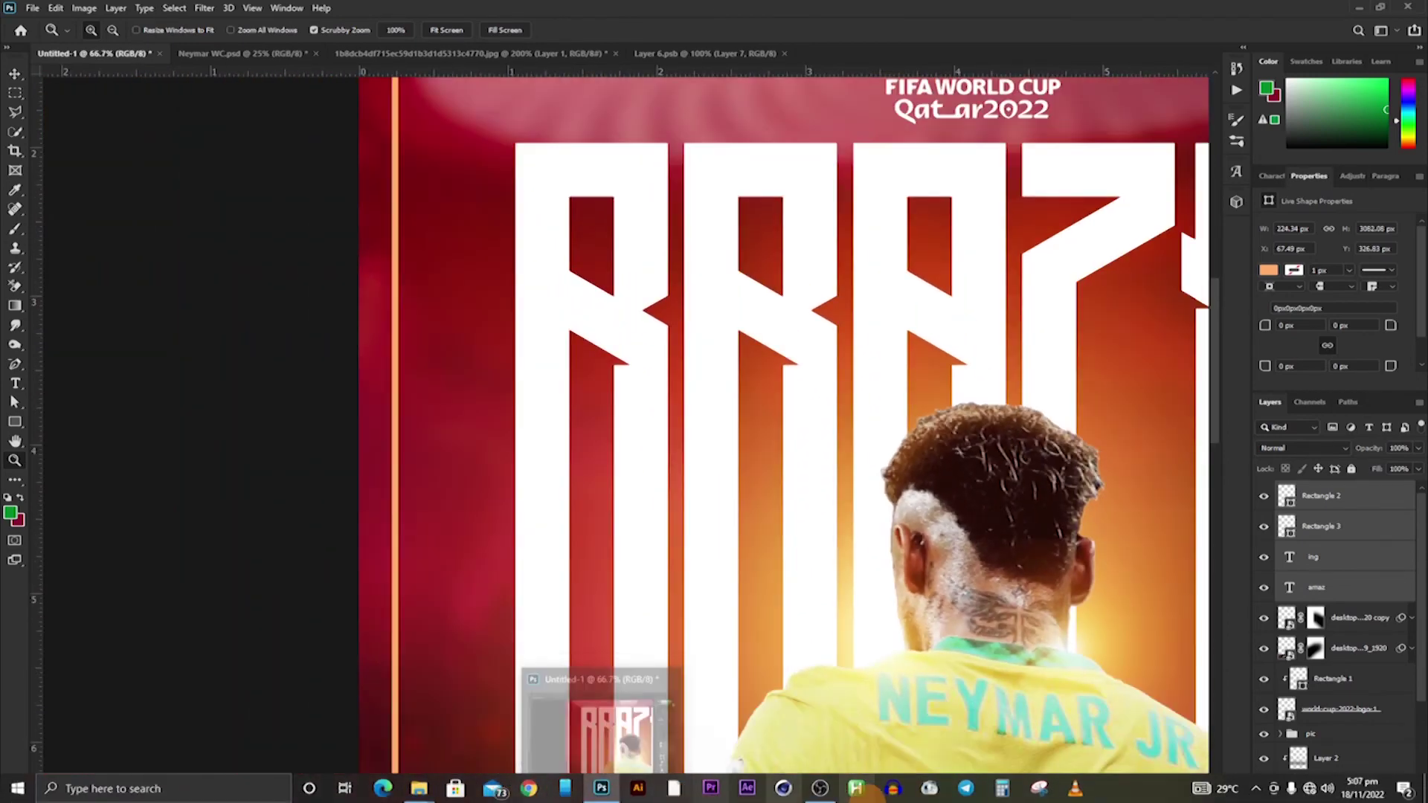
key("ctrl+0")
left_click_drag(929, 430, 813, 466)
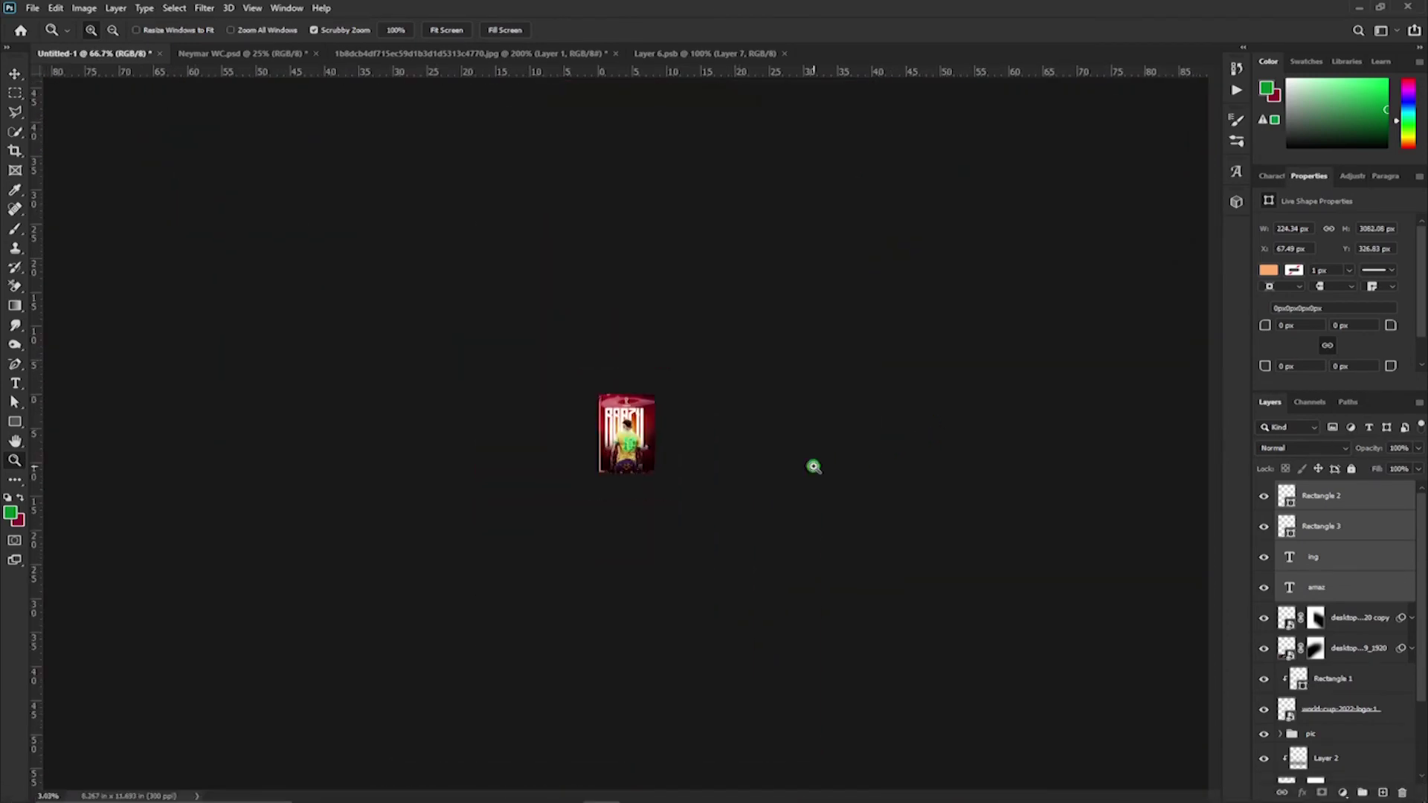
left_click_drag(922, 383, 872, 391)
left_click_drag(931, 347, 938, 342)
left_click_drag(491, 372, 676, 382)
left_click_drag(654, 297, 603, 574)
left_click_drag(548, 417, 587, 704)
left_click_drag(491, 751, 567, 229)
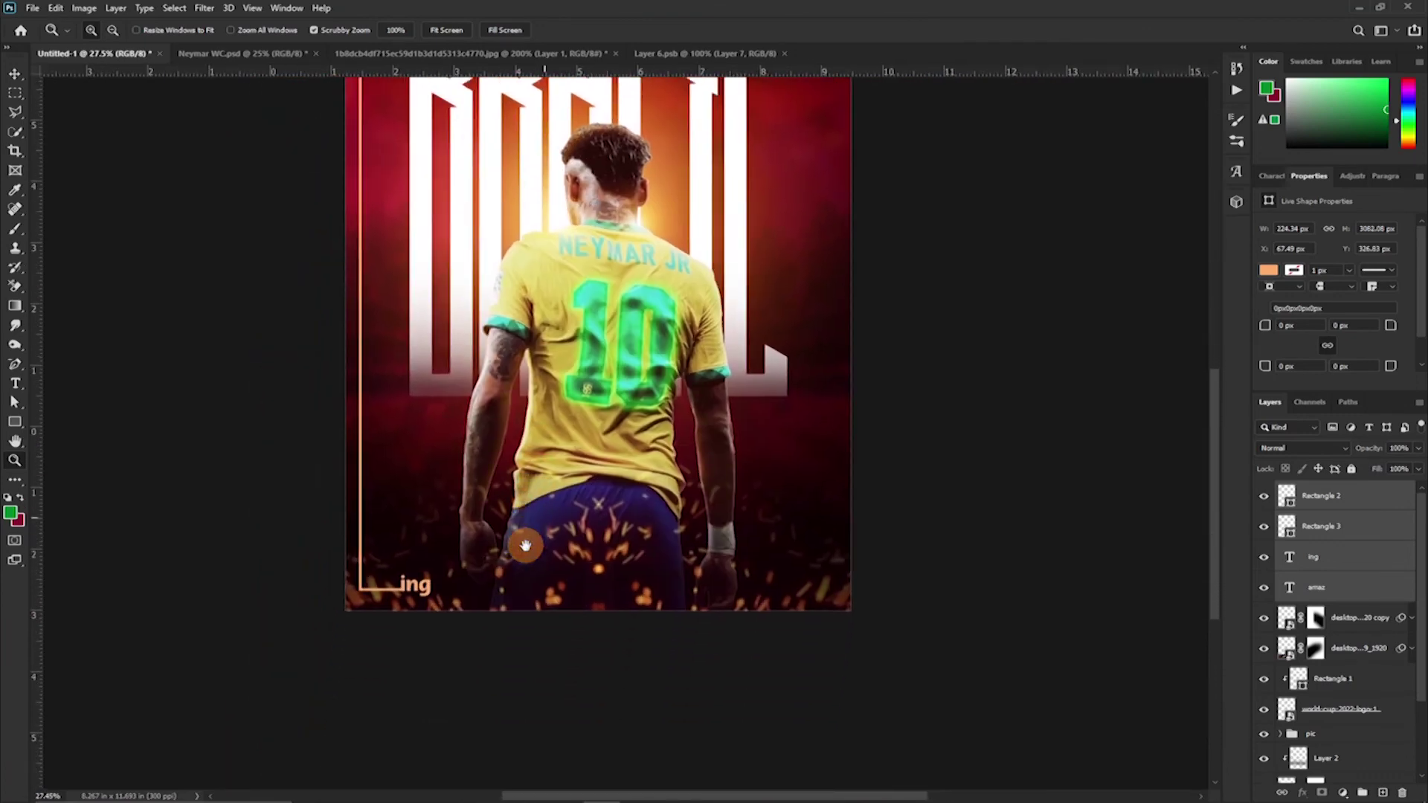
left_click_drag(525, 546, 409, 677)
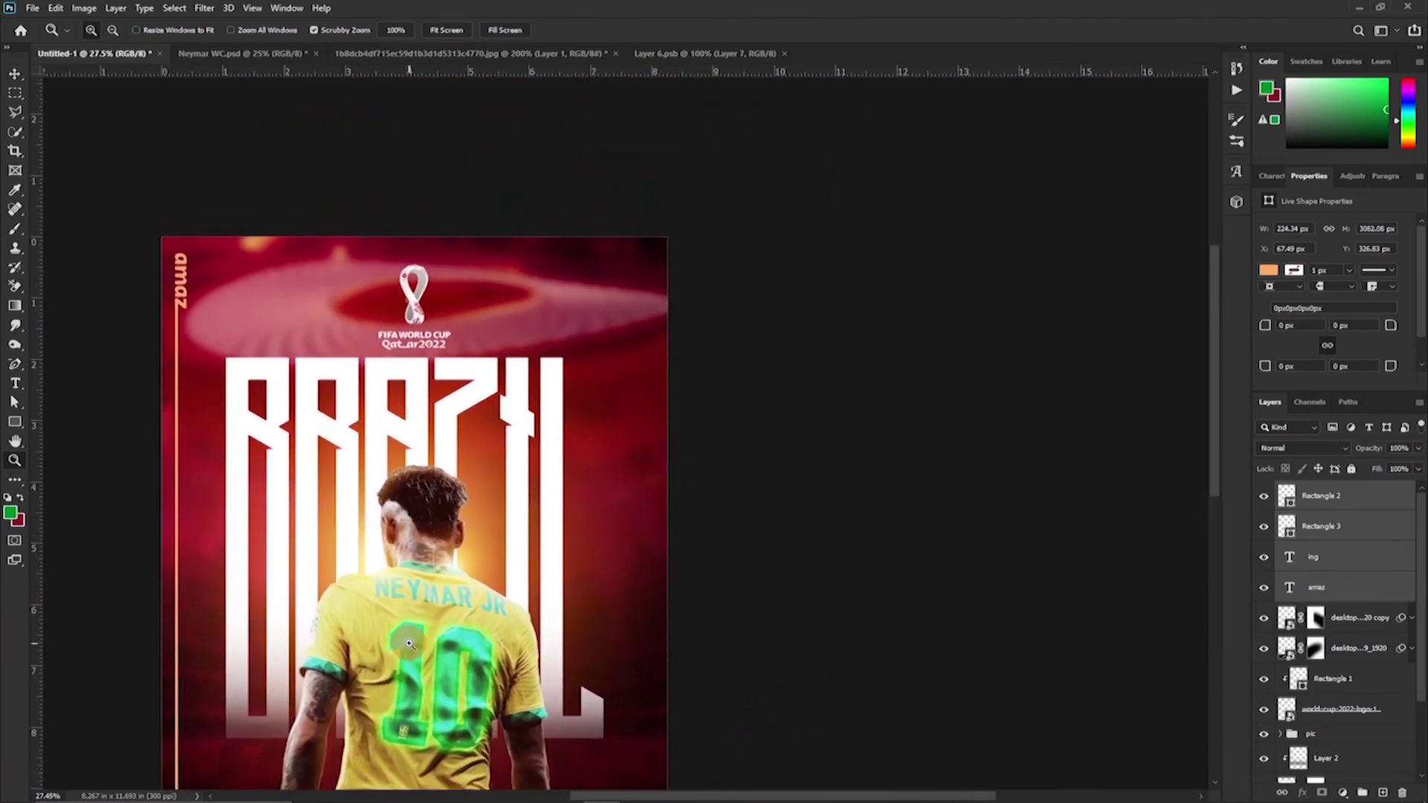